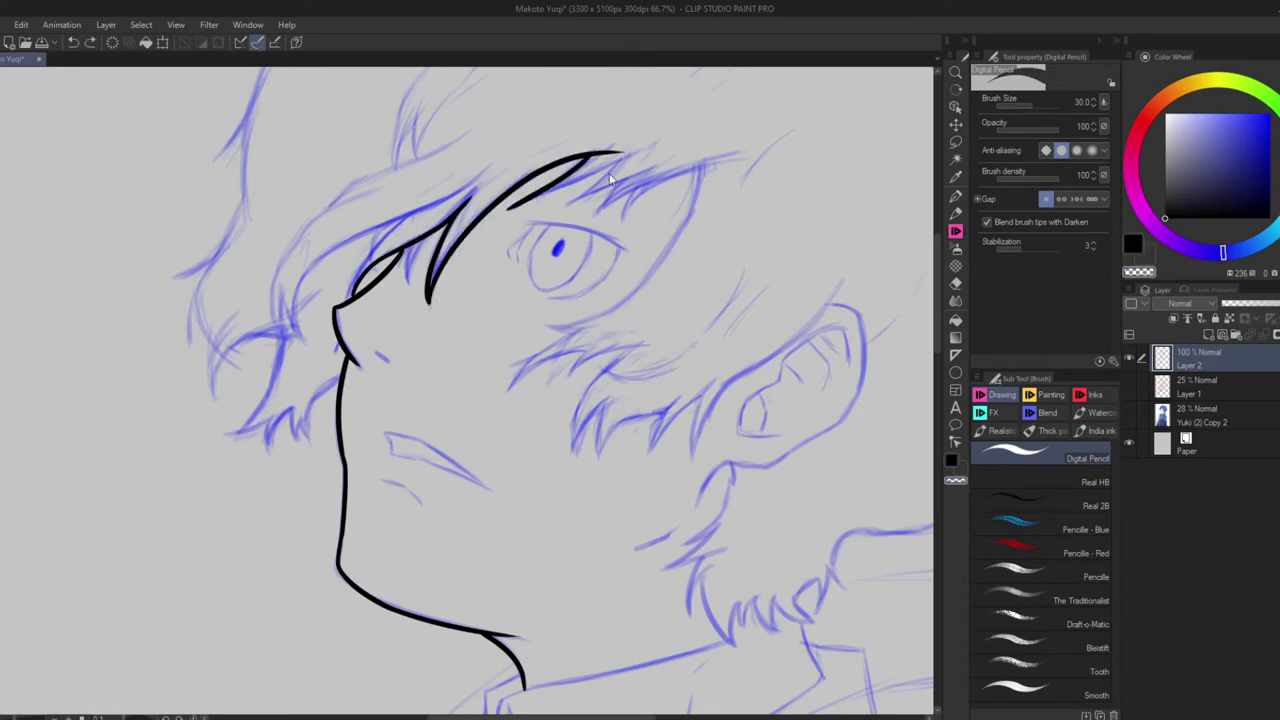
Undo the black contour strokes drawn over the face on the sketch layer
key("ctrl+z")
key("ctrl+z")
key("ctrl+z")
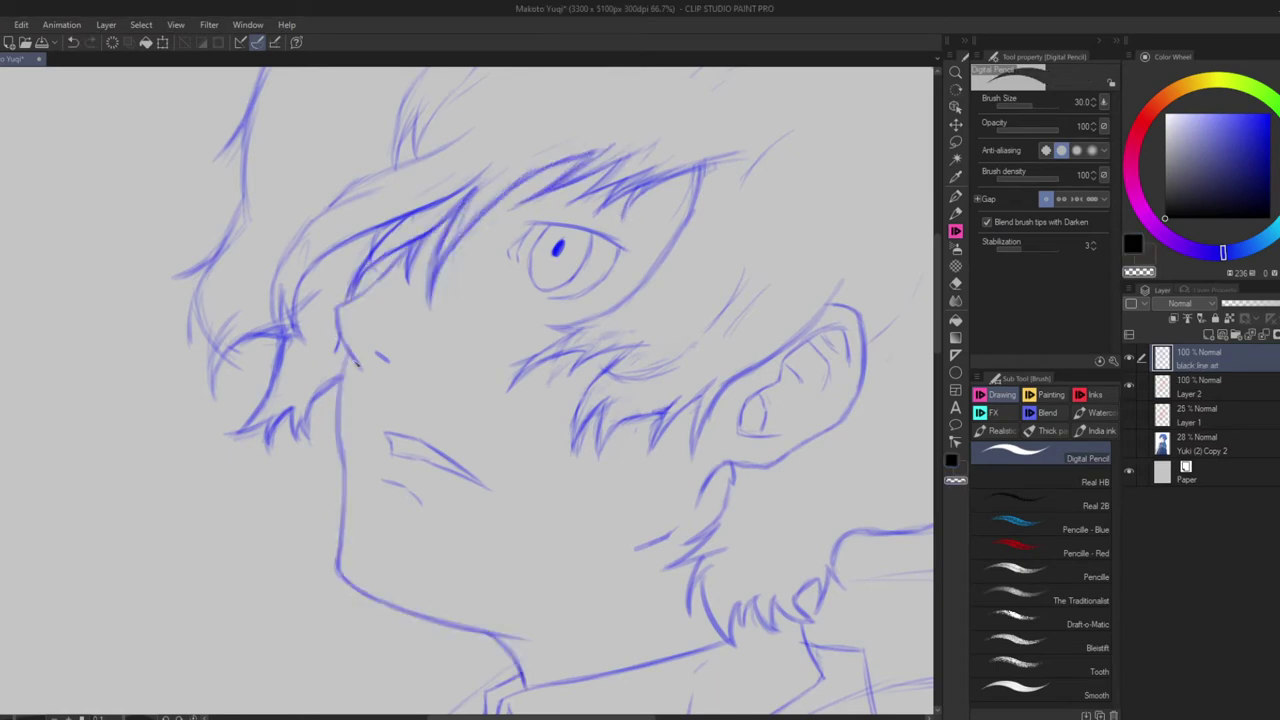
On the black line art layer, ink the nose, the face profile and the brow edge over the blue sketch
key("x")
mouse_move(347, 352)
left_mouse_down()
mouse_move(338, 565)
mouse_move(544, 643)
mouse_move(370, 372)
left_mouse_up()
key("ctrl+z")
mouse_move(336, 308)
left_mouse_down()
mouse_move(370, 374)
mouse_move(400, 262)
left_mouse_up()
key("ctrl+z")
left_click_drag(340, 306, 470, 192)
left_click_drag(342, 304, 368, 252)
Ink the pointed fringe strands hanging over the forehead and above the eye
left_click_drag(460, 212, 432, 304)
left_click_drag(550, 172, 592, 155)
key("ctrl+z")
key("ctrl+z")
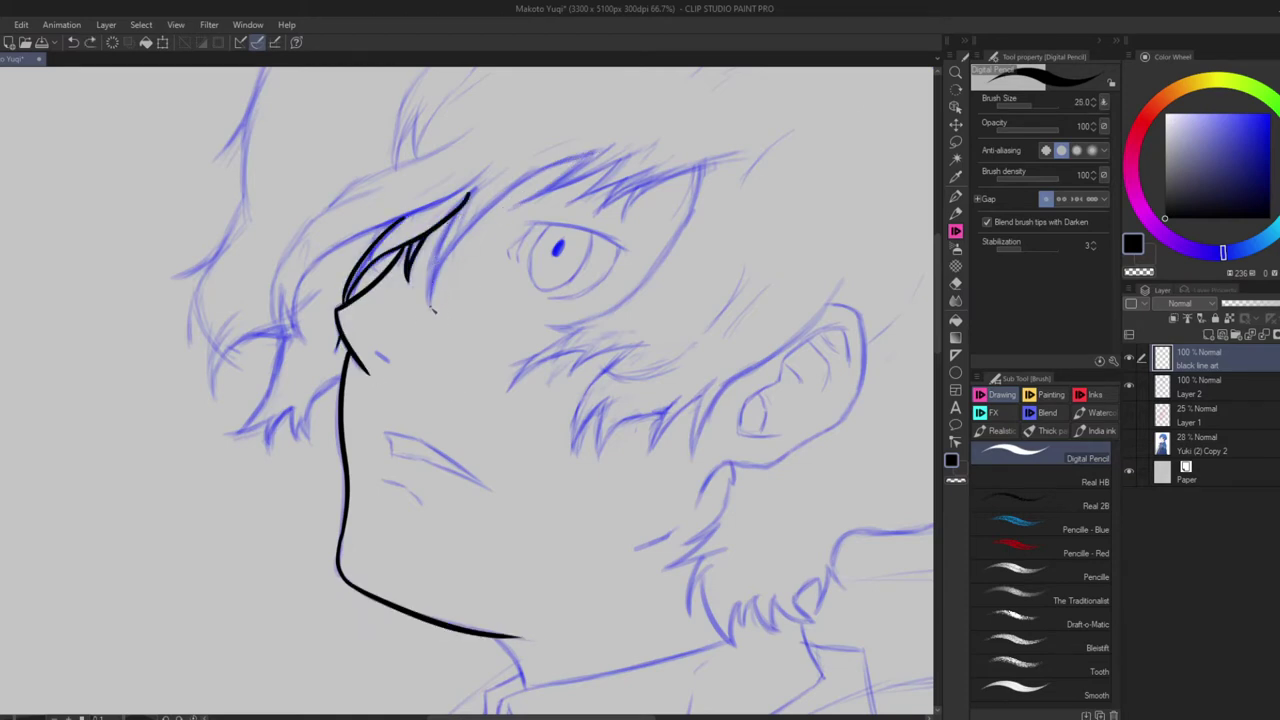
mouse_move(432, 310)
left_mouse_down()
mouse_move(454, 238)
mouse_move(600, 148)
left_mouse_up()
left_click_drag(462, 210, 428, 316)
left_click_drag(600, 148, 518, 204)
Ink the jagged hair tips beside the cheek and the hair edge running up over the ear
mouse_move(628, 168)
left_mouse_down()
mouse_move(631, 198)
mouse_move(645, 198)
mouse_move(705, 172)
mouse_move(653, 275)
mouse_move(664, 258)
mouse_move(553, 329)
mouse_move(509, 393)
mouse_move(577, 367)
mouse_move(593, 427)
mouse_move(566, 452)
left_mouse_up()
key("ctrl+z")
left_click_drag(608, 398, 566, 456)
left_click_drag(604, 404, 600, 462)
mouse_move(672, 398)
left_mouse_down()
mouse_move(652, 450)
mouse_move(688, 466)
left_mouse_up()
mouse_move(730, 378)
left_mouse_down()
mouse_move(692, 462)
mouse_move(812, 312)
mouse_move(849, 292)
left_mouse_up()
left_click_drag(902, 414, 634, 421)
Ink the short crease on the jaw and the inner folds of the ear
left_click_drag(367, 555, 412, 537)
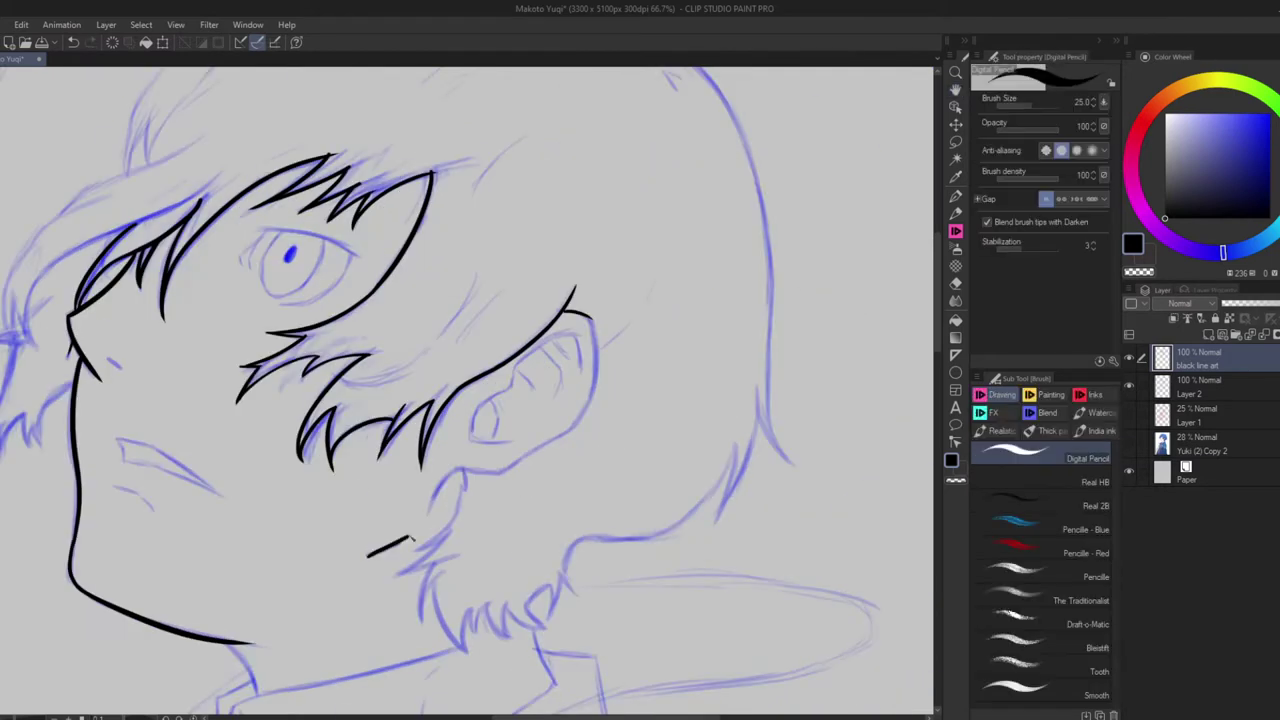
left_click_drag(476, 437, 514, 396)
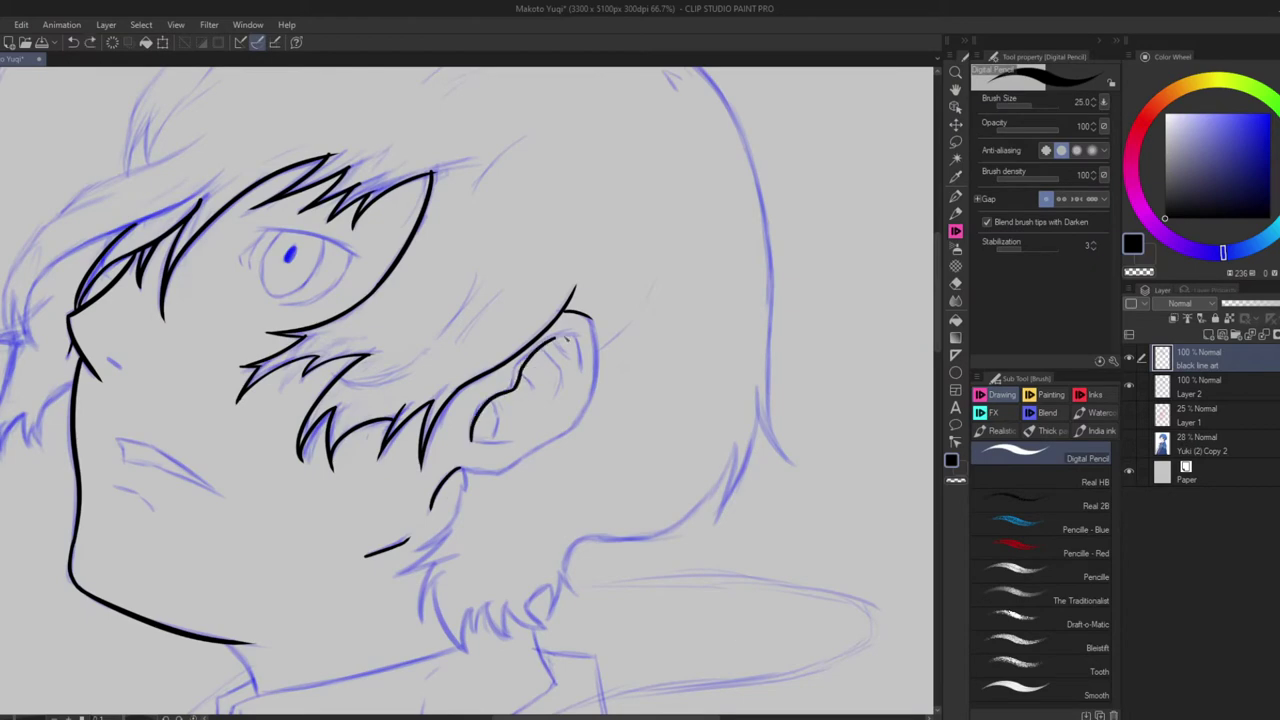
mouse_move(560, 337)
left_mouse_down()
mouse_move(576, 362)
mouse_move(569, 380)
left_mouse_up()
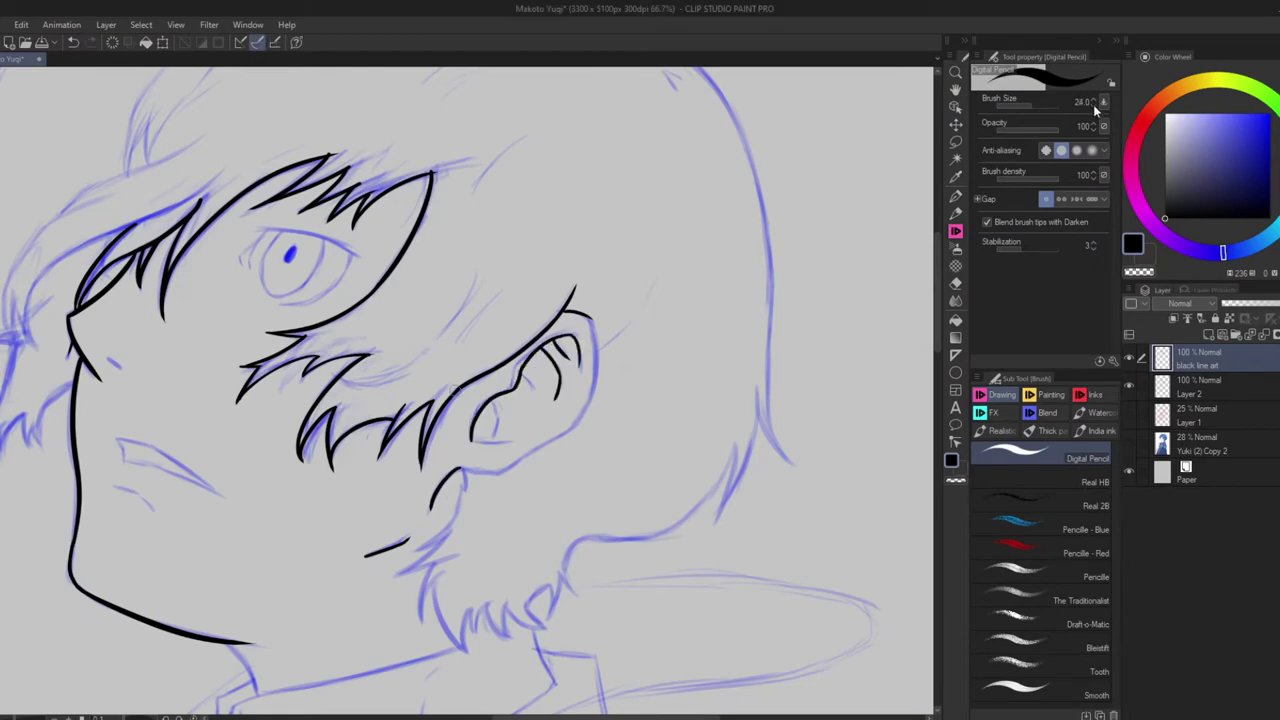
Set the brush size to 22 and ink the ear's outer contour and the eye with its iris
key("minus")
key("minus")
key("minus")
key("minus")
key("minus")
key("minus")
key("minus")
key("minus")
key("minus")
key("minus")
key("minus")
key("minus")
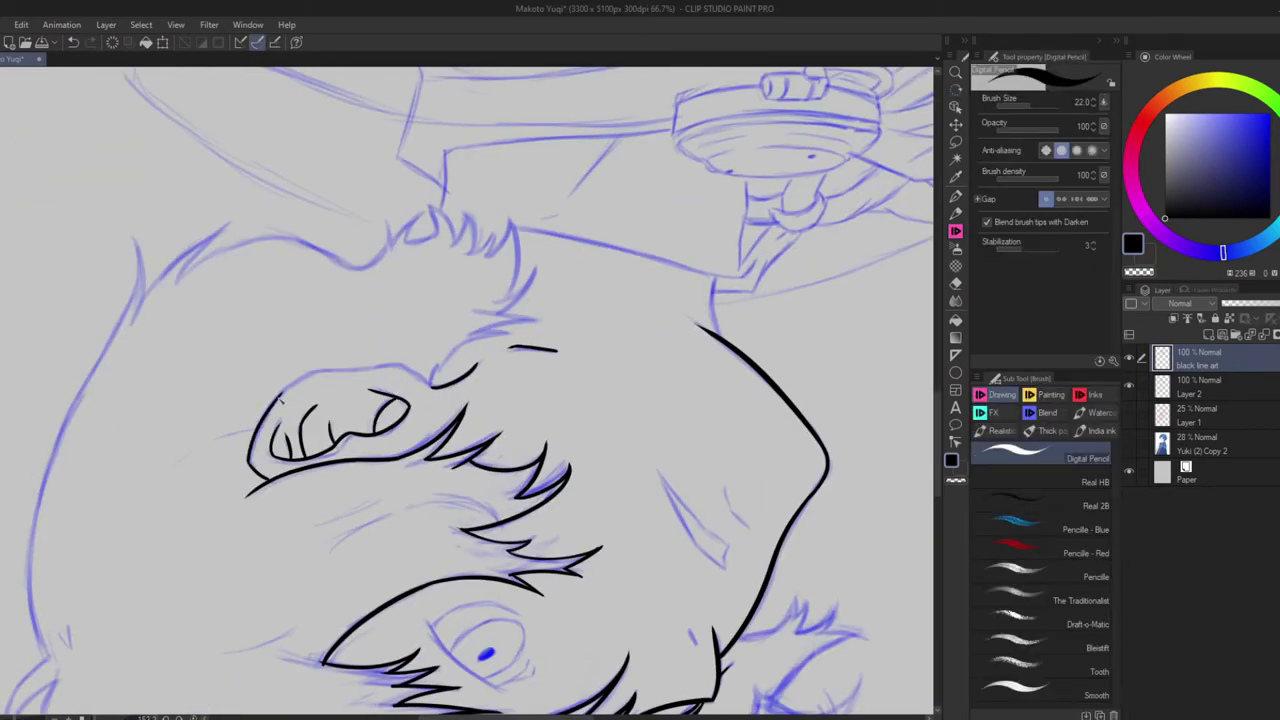
key("minus")
key("minus")
key("minus")
key("minus")
key("minus")
key("minus")
key("minus")
key("minus")
left_click_drag(678, 420, 752, 340)
left_click_drag(666, 325, 680, 416)
key("minus")
key("minus")
key("minus")
key("minus")
key("minus")
key("minus")
key("ctrl+z")
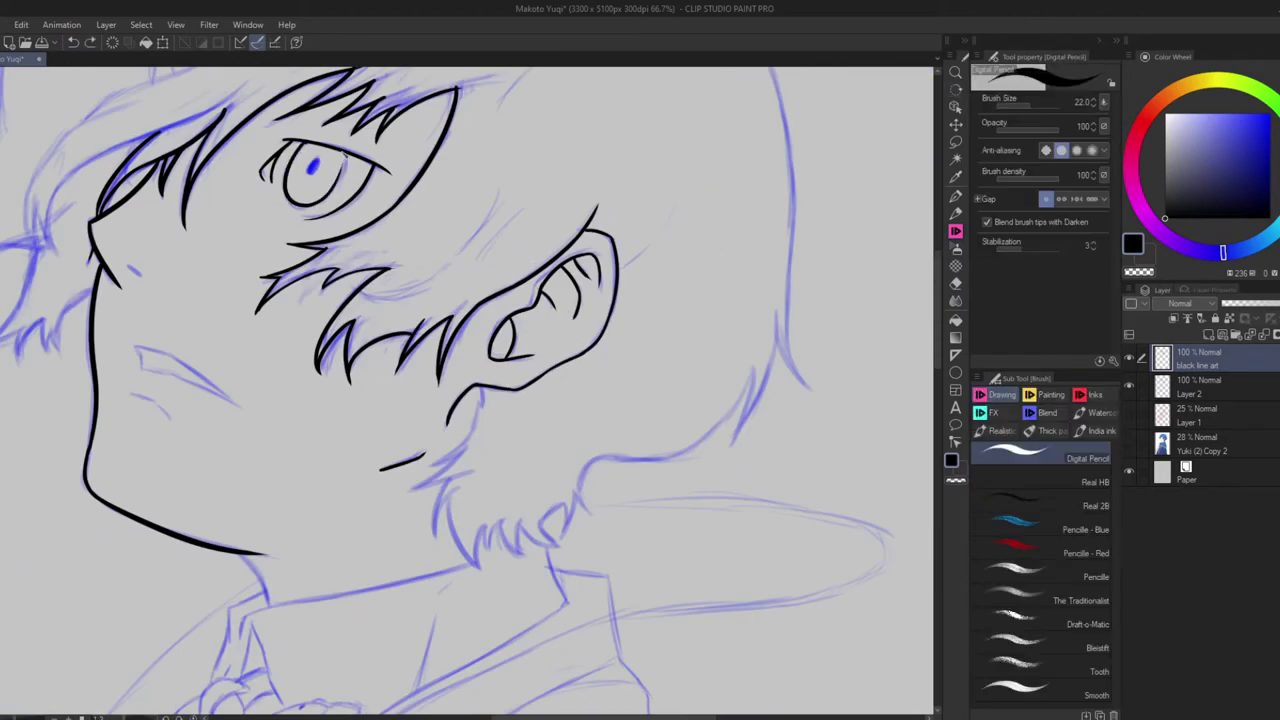
Ink the jagged hair tips from below the ear to the nape and the curved lower edge of the back hair
mouse_move(481, 388)
left_mouse_down()
mouse_move(412, 488)
mouse_move(436, 540)
mouse_move(486, 568)
left_mouse_up()
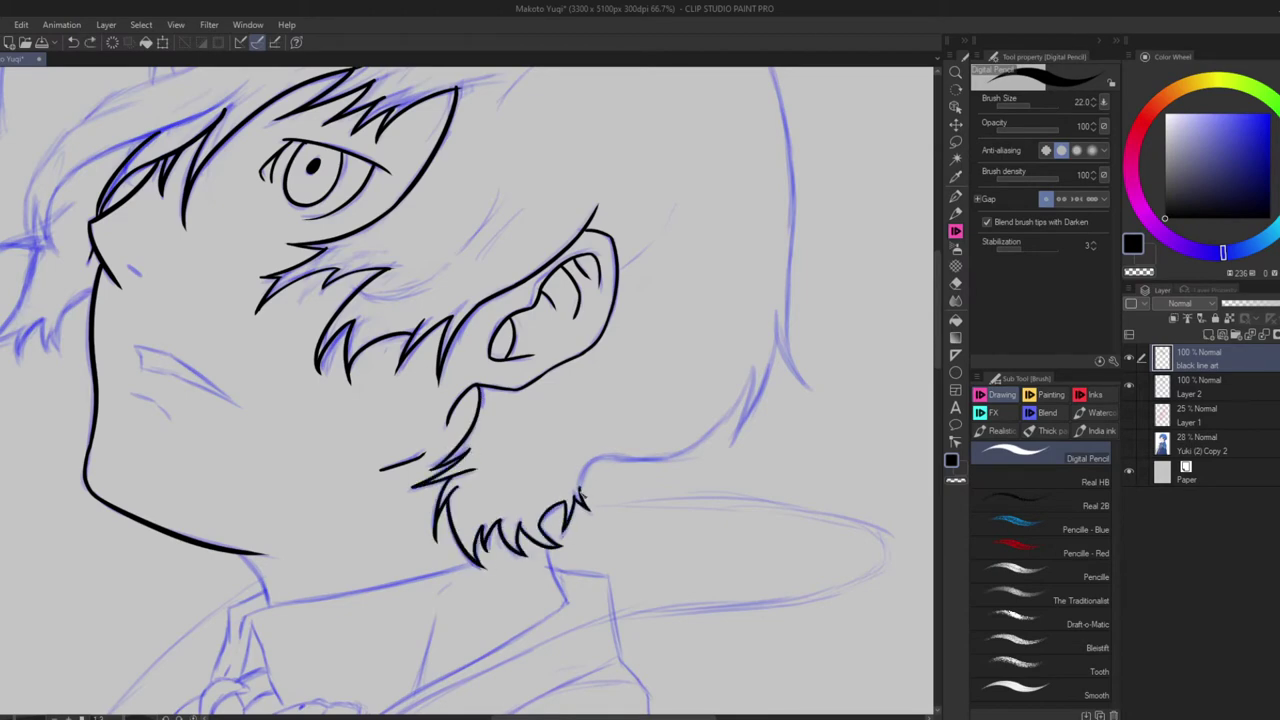
key("minus")
key("minus")
key("minus")
key("minus")
key("minus")
key("minus")
key("ctrl+z")
scroll(460, 313, "up", 2)
left_click_drag(392, 555, 470, 327)
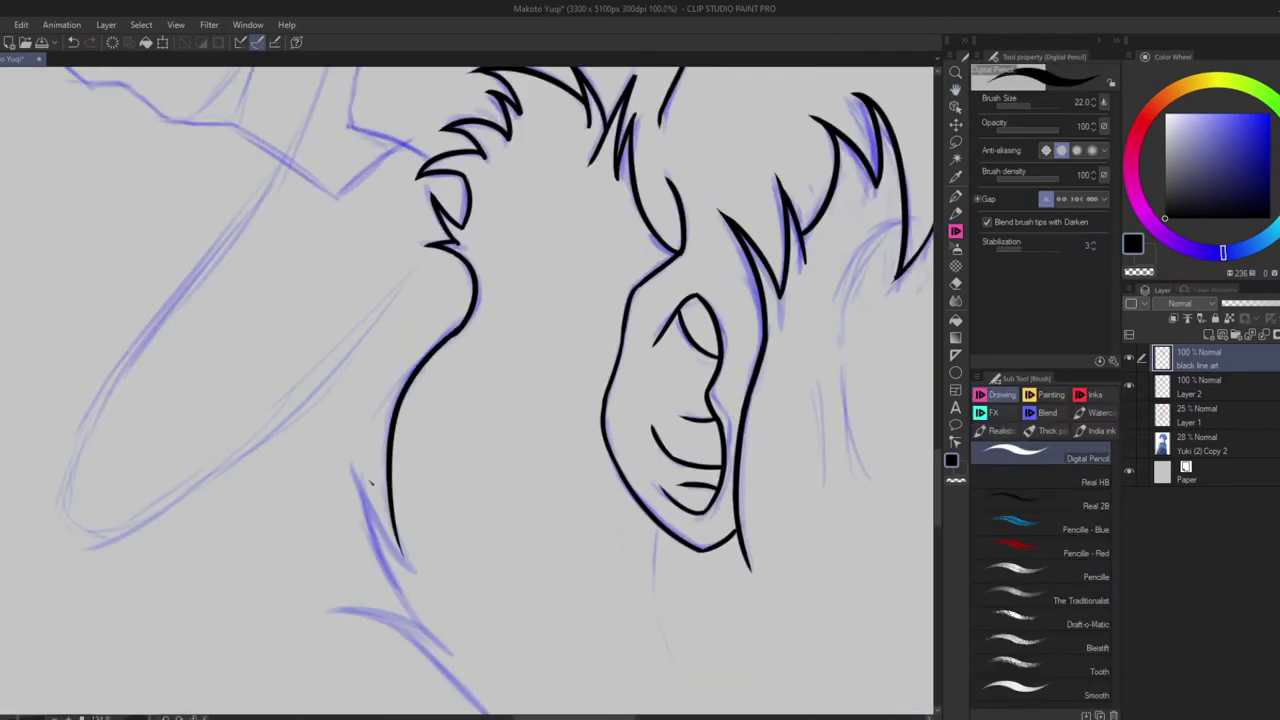
Ink the back-of-head outline up to the crown and start the tuft of hair there
scroll(460, 531, "down", 2)
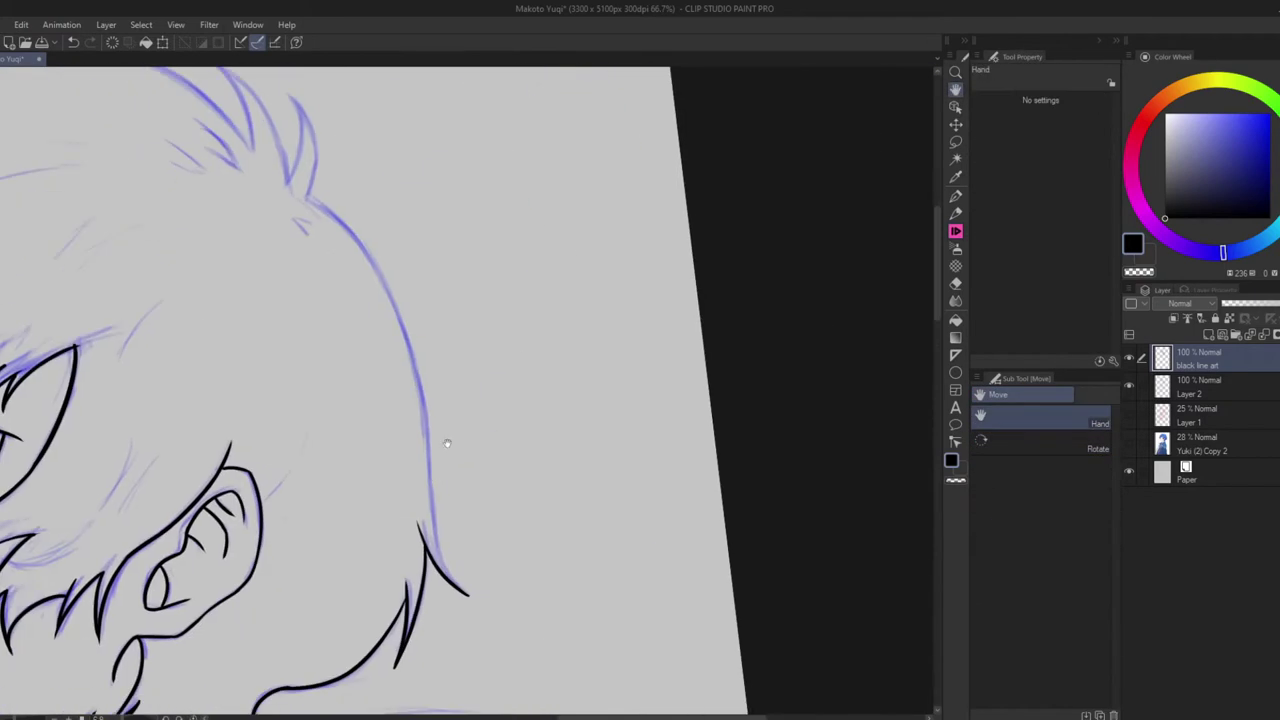
left_click_drag(305, 202, 432, 455)
scroll(432, 455, "down", 2)
scroll(406, 343, "up", 2)
left_click_drag(405, 312, 428, 476)
key("ctrl+z")
scroll(405, 344, "up", 5)
left_click_drag(309, 362, 325, 463)
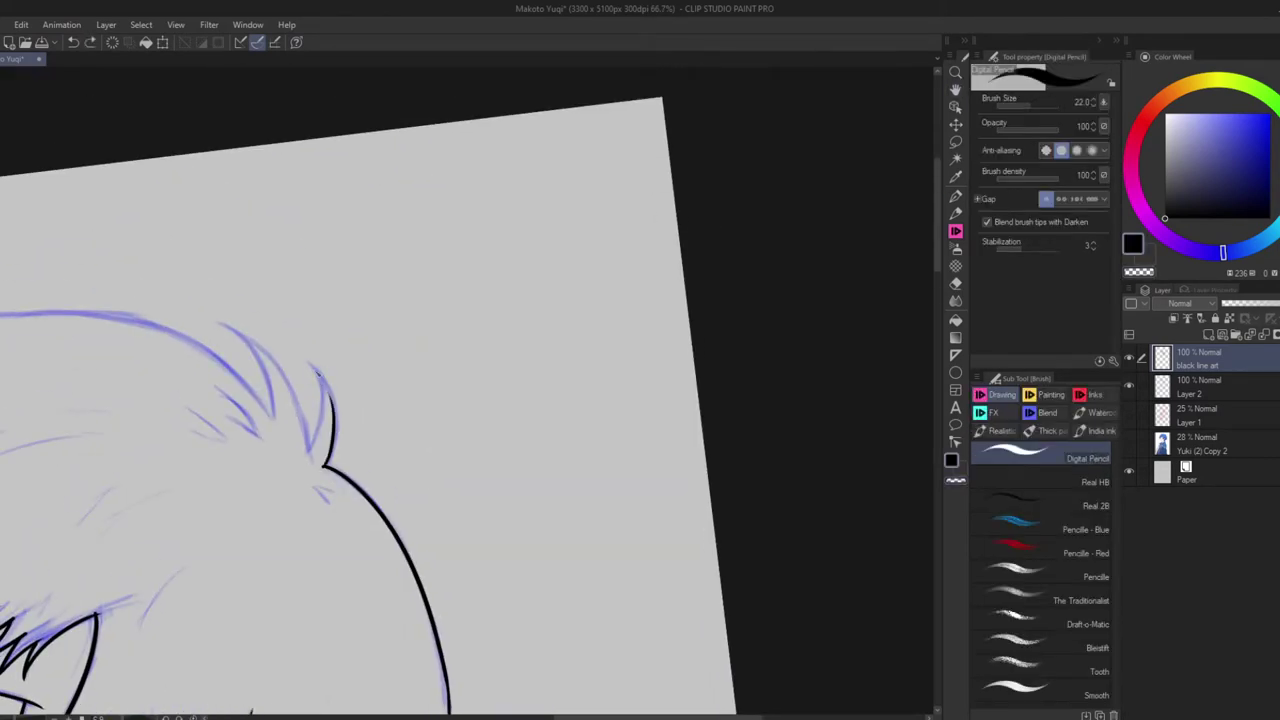
Ink the remaining tuft strands at the crown and the short hair strokes beneath them
left_click_drag(213, 322, 305, 450)
key("ctrl+z")
mouse_move(213, 322)
left_mouse_down()
mouse_move(305, 450)
mouse_move(270, 420)
left_mouse_up()
key("ctrl+z")
left_click_drag(213, 382, 264, 444)
Ink the head's front outline from the crown tuft down over the forehead hair
left_click_drag(325, 490, 615, 350)
left_click_drag(430, 285, 338, 578)
key("ctrl+z")
left_click_drag(414, 316, 340, 575)
scroll(346, 366, "down", 2)
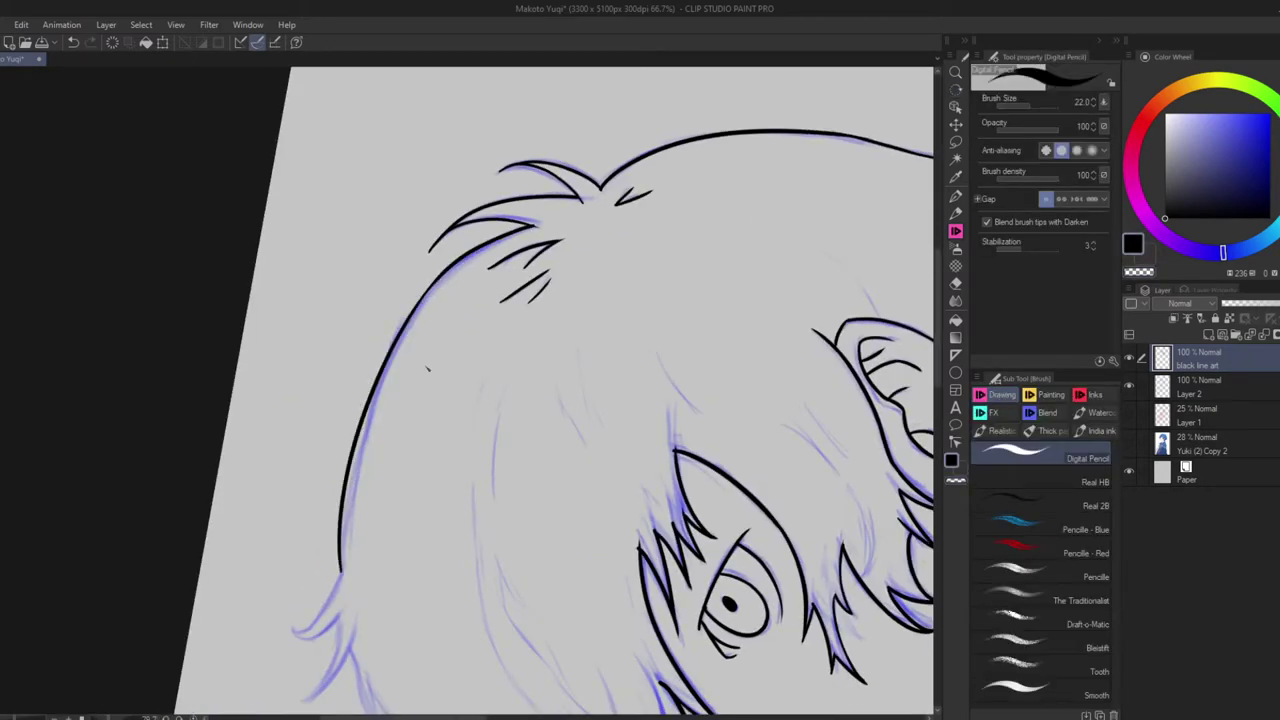
Ink the pointed hair flicks at the end of the front head outline, redrawing strokes that miss the sketch
scroll(437, 580, "up", 4)
mouse_move(545, 183)
left_mouse_down()
mouse_move(566, 296)
mouse_move(527, 256)
left_mouse_up()
key("ctrl+z")
left_click_drag(545, 180, 528, 258)
key("ctrl+z")
mouse_move(609, 200)
left_mouse_down()
mouse_move(345, 196)
mouse_move(382, 262)
left_mouse_up()
left_click_drag(241, 235, 374, 265)
key("ctrl+z")
mouse_move(303, 282)
left_mouse_down()
mouse_move(331, 296)
mouse_move(218, 380)
left_mouse_up()
left_click_drag(309, 320, 226, 406)
key("ctrl+z")
key("ctrl+z")
left_click_drag(330, 292, 218, 374)
mouse_move(296, 324)
left_mouse_down()
mouse_move(214, 388)
mouse_move(226, 404)
left_mouse_up()
Try inking the front hair outline from the flick down to the lower lock tips, undoing poor strokes
mouse_move(560, 300)
left_mouse_down()
mouse_move(608, 343)
mouse_move(420, 452)
mouse_move(438, 578)
left_mouse_up()
key("ctrl+z")
mouse_move(446, 416)
left_mouse_down()
mouse_move(440, 576)
mouse_move(463, 158)
mouse_move(340, 358)
left_mouse_up()
key("ctrl+z")
left_click_drag(340, 358, 290, 440)
mouse_move(387, 486)
left_mouse_down()
mouse_move(467, 186)
mouse_move(376, 414)
left_mouse_up()
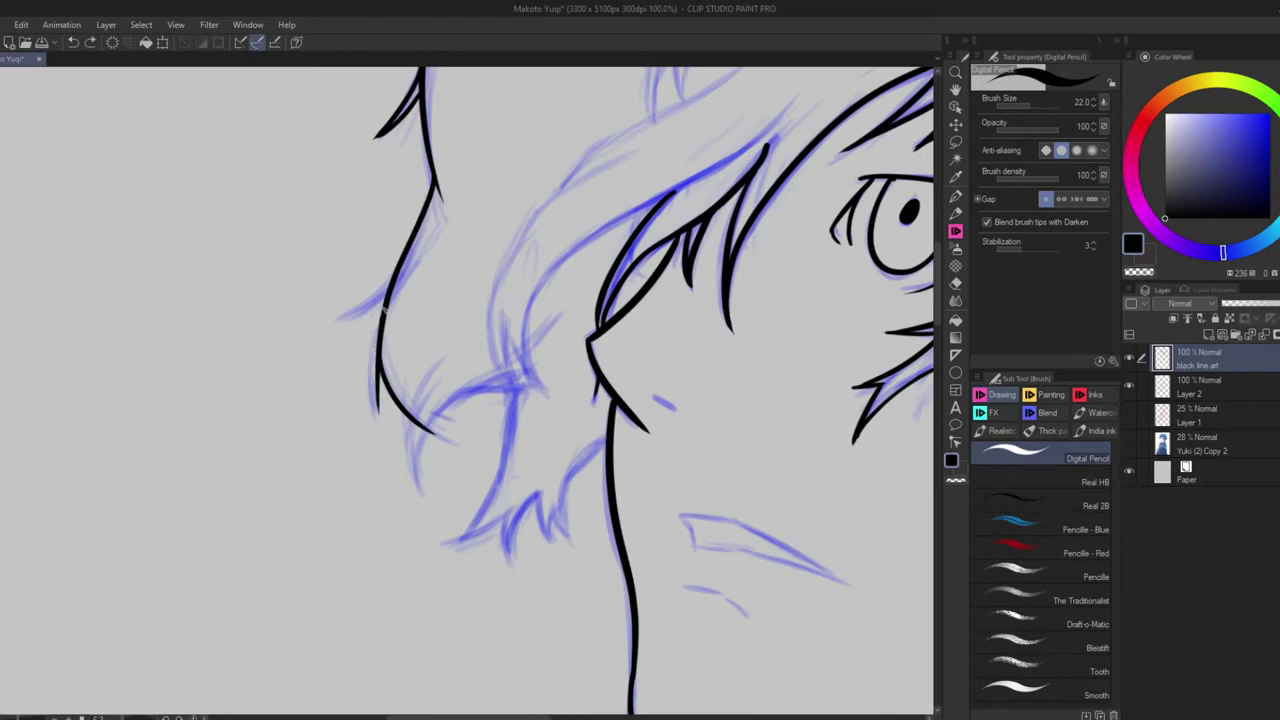
key("ctrl+z")
left_click_drag(420, 268, 338, 325)
key("ctrl+z")
Ink the curved hair lock in front of the face and the outer outline with its pointed flicks
mouse_move(510, 390)
left_mouse_down()
mouse_move(499, 525)
mouse_move(543, 502)
mouse_move(556, 525)
mouse_move(576, 493)
mouse_move(450, 442)
left_mouse_up()
left_click_drag(410, 400, 428, 498)
left_click_drag(376, 348, 452, 444)
key("ctrl+z")
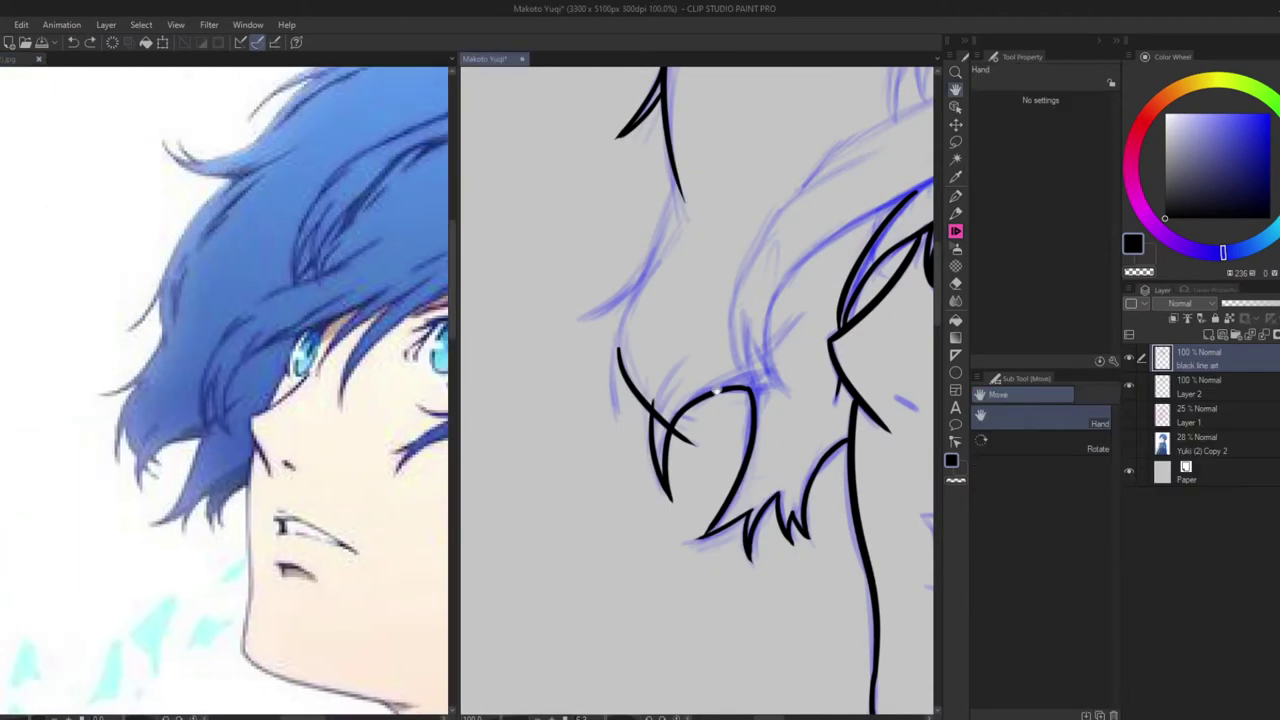
left_click_drag(545, 202, 512, 275)
left_click_drag(516, 342, 522, 276)
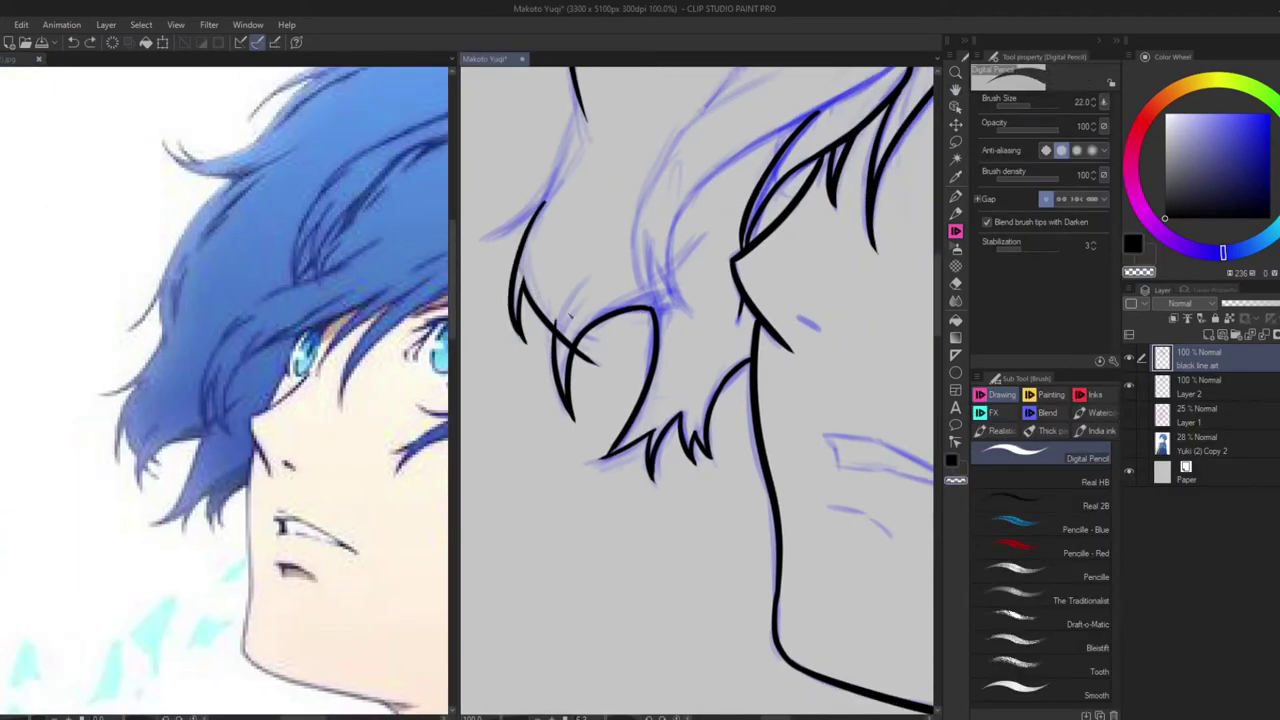
left_click_drag(583, 135, 488, 232)
Ink the swept fringe lock curving over the brow, including its pointed ends and upper edge
mouse_move(686, 124)
left_mouse_down()
mouse_move(650, 300)
mouse_move(660, 312)
left_mouse_up()
key("ctrl+z")
left_click_drag(660, 226, 664, 310)
mouse_move(697, 192)
left_mouse_down()
mouse_move(680, 312)
mouse_move(565, 398)
left_mouse_up()
scroll(697, 203, "up", 5)
left_click_drag(652, 320, 578, 386)
left_click_drag(645, 328, 782, 244)
mouse_move(681, 300)
left_mouse_down()
mouse_move(703, 212)
mouse_move(680, 300)
left_mouse_up()
key("ctrl+z")
Ink the long inner hair strands rising above the fringe lock, reducing the brush size to 20
left_click_drag(772, 100, 684, 230)
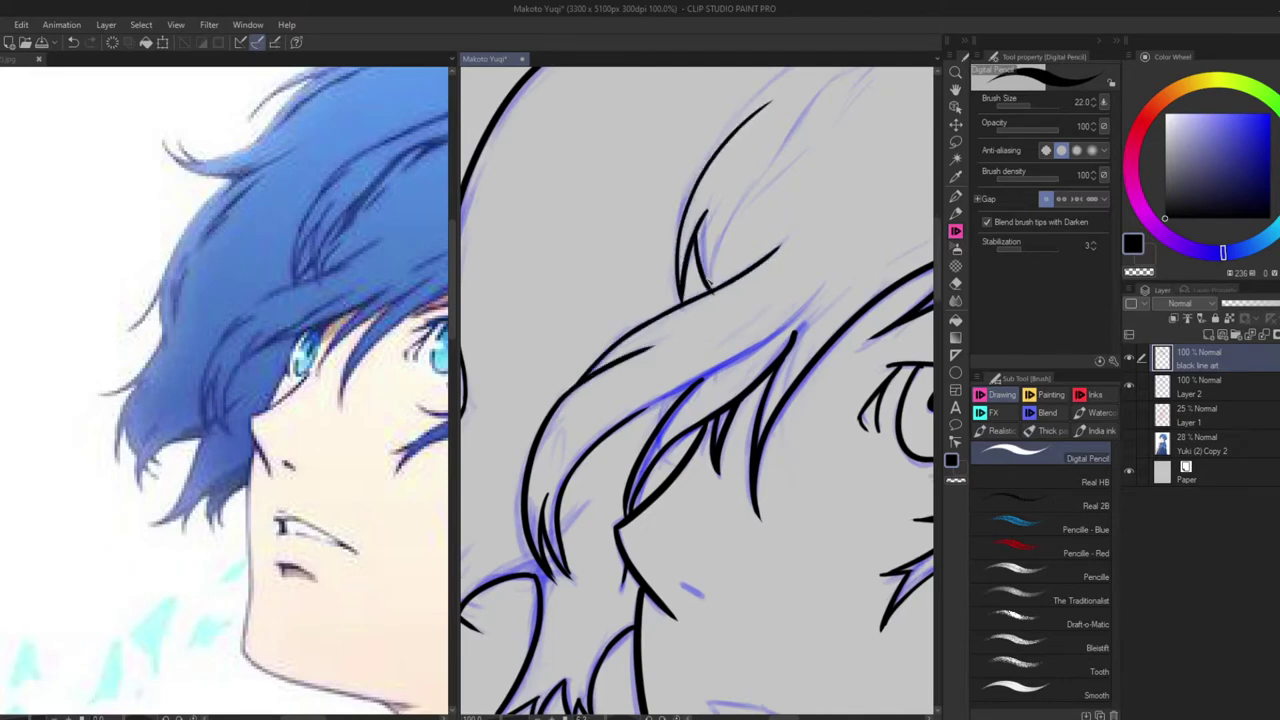
left_click_drag(758, 172, 706, 288)
mouse_move(812, 102)
left_mouse_down()
mouse_move(748, 186)
mouse_move(743, 279)
left_mouse_up()
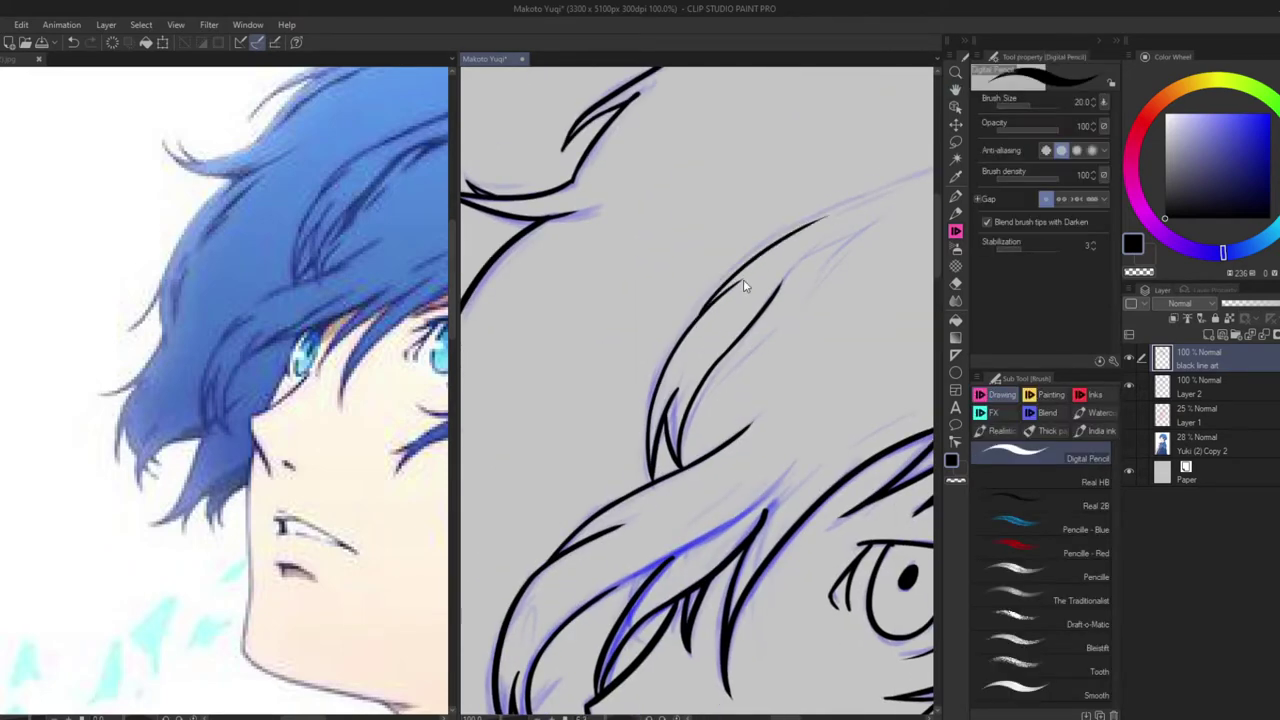
scroll(614, 347, "up", 2)
left_click(614, 347)
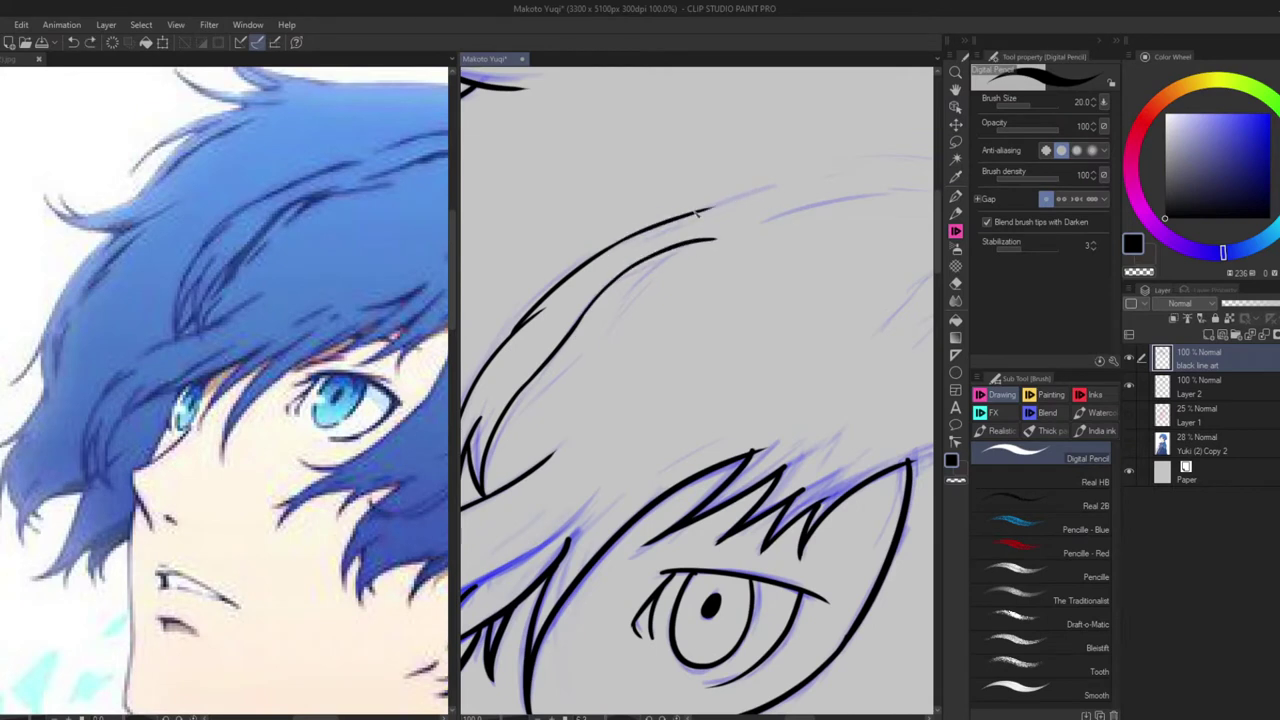
Ink the loose detail strands across the top of the head and above the eye
left_click_drag(888, 177, 678, 252)
left_click_drag(570, 262, 718, 234)
left_click_drag(552, 296, 734, 270)
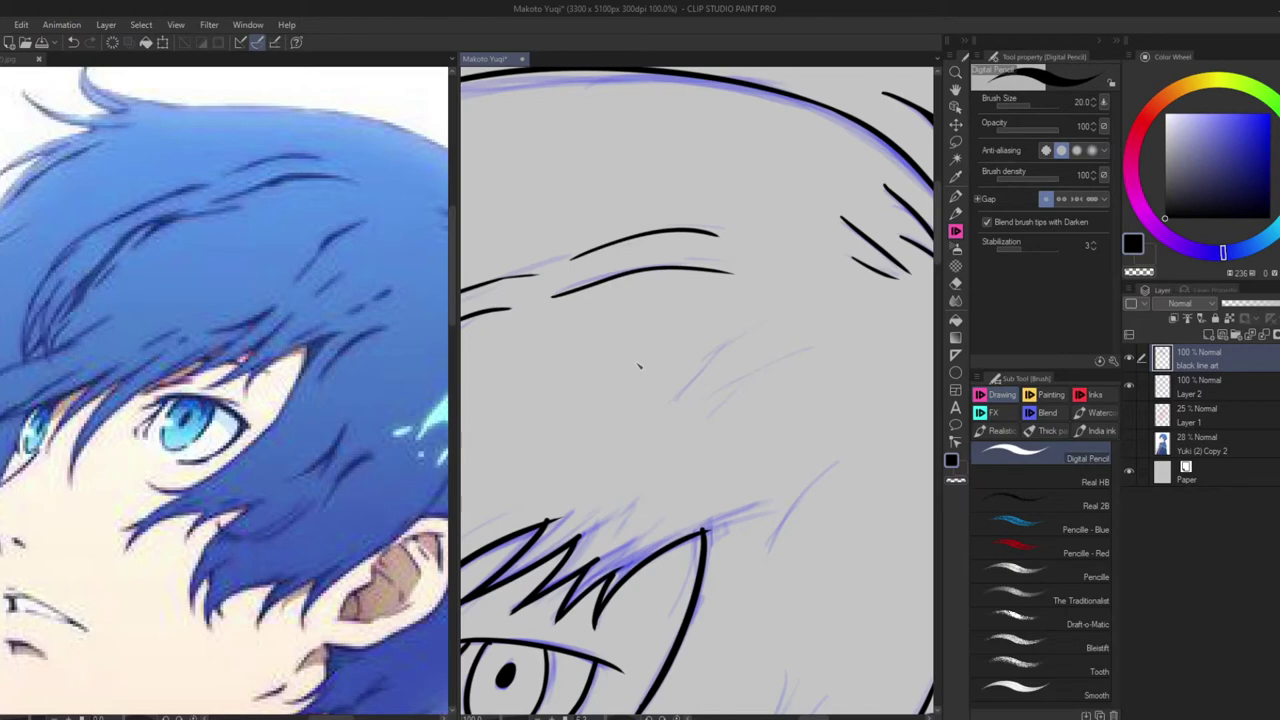
left_click_drag(832, 462, 802, 127)
mouse_move(754, 344)
left_mouse_down()
mouse_move(688, 434)
mouse_move(732, 412)
left_mouse_up()
left_click_drag(792, 386, 728, 458)
Ink the small hair detail strands around and behind the ear
left_click_drag(566, 518, 688, 478)
left_click_drag(798, 400, 646, 380)
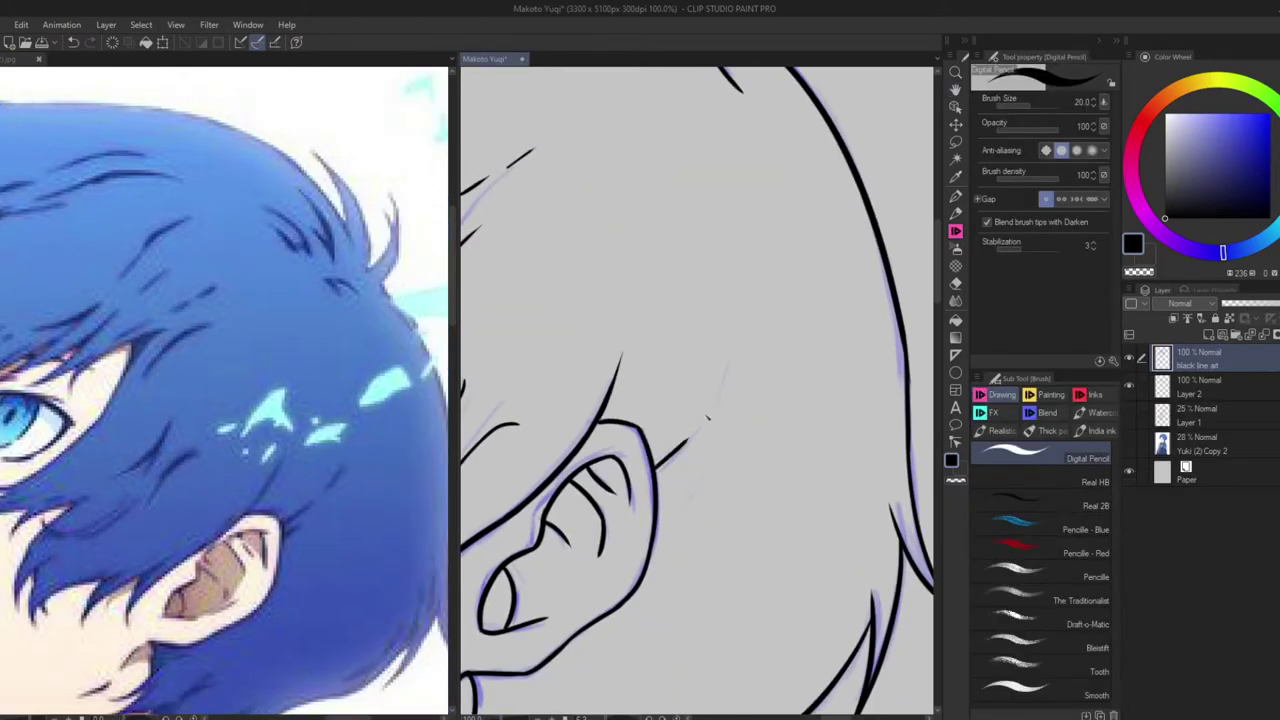
left_click_drag(757, 277, 603, 265)
Ink the front of the neck and the shirt collar below the hair
scroll(603, 265, "down", 5)
left_click_drag(387, 479, 317, 319)
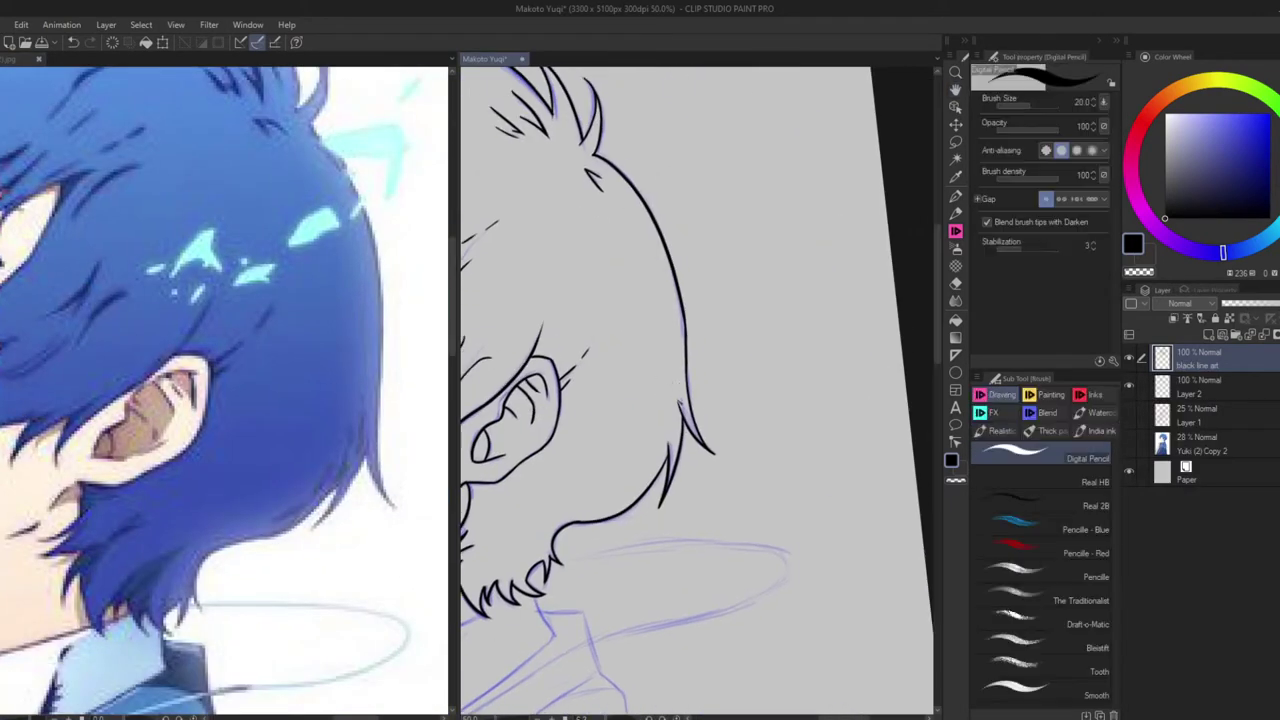
left_click_drag(650, 400, 750, 315)
scroll(640, 330, "up", 2)
scroll(697, 390, "down", 5)
scroll(660, 420, "up", 3)
mouse_move(706, 418)
left_mouse_down()
mouse_move(780, 330)
mouse_move(812, 322)
mouse_move(788, 546)
left_mouse_up()
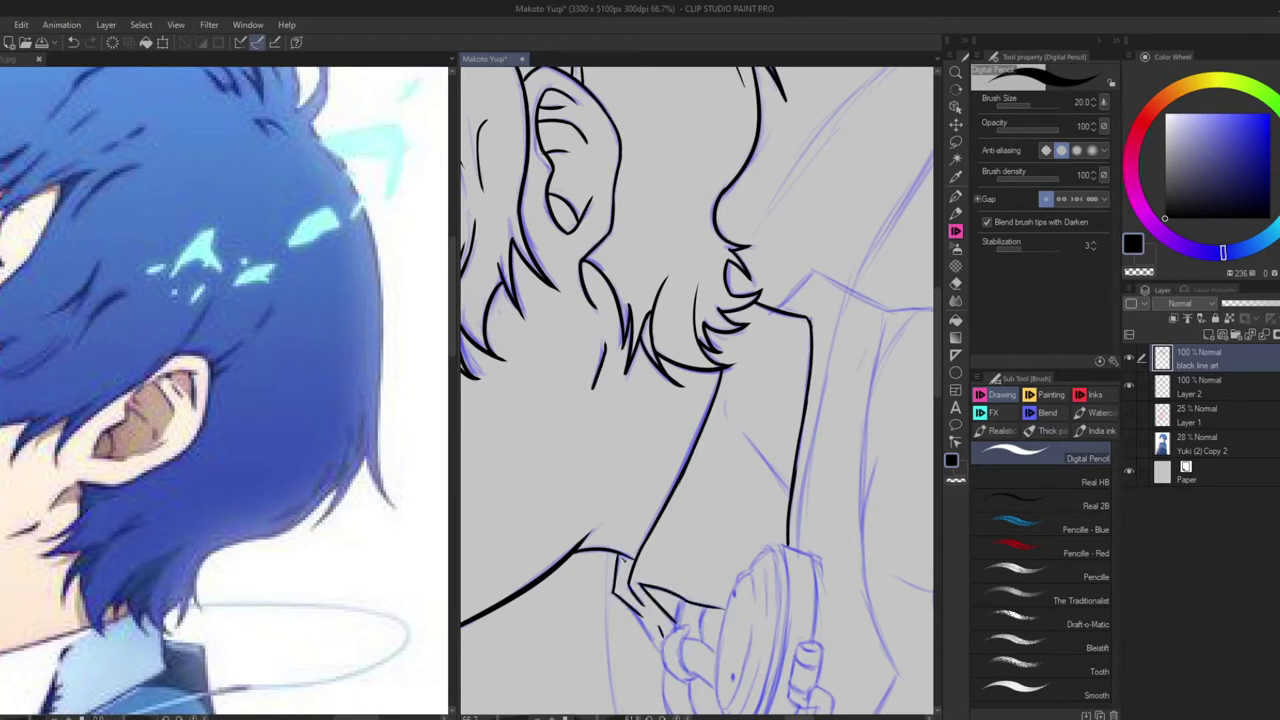
Ink the tie knot under the collar, with its looped outline and fold lines
scroll(697, 390, "down", 3)
key("ctrl+z")
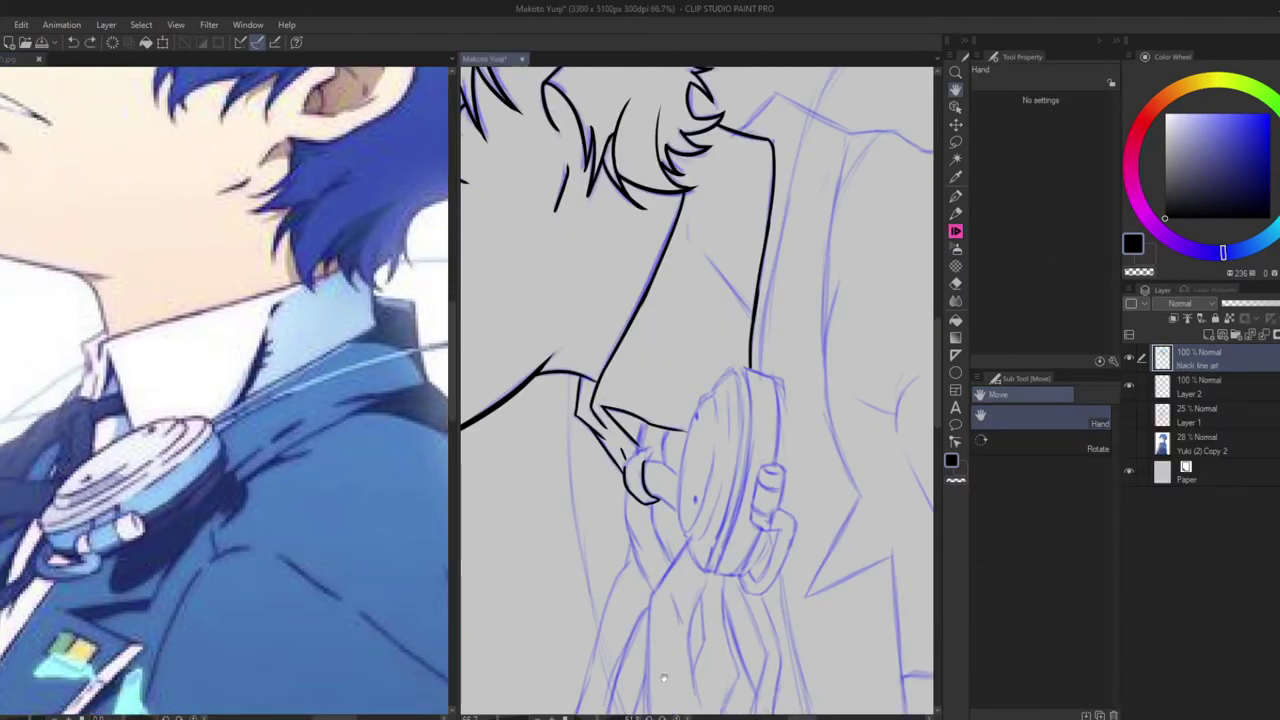
mouse_move(659, 441)
left_mouse_down()
mouse_move(598, 366)
mouse_move(624, 426)
left_mouse_up()
scroll(605, 390, "up", 3)
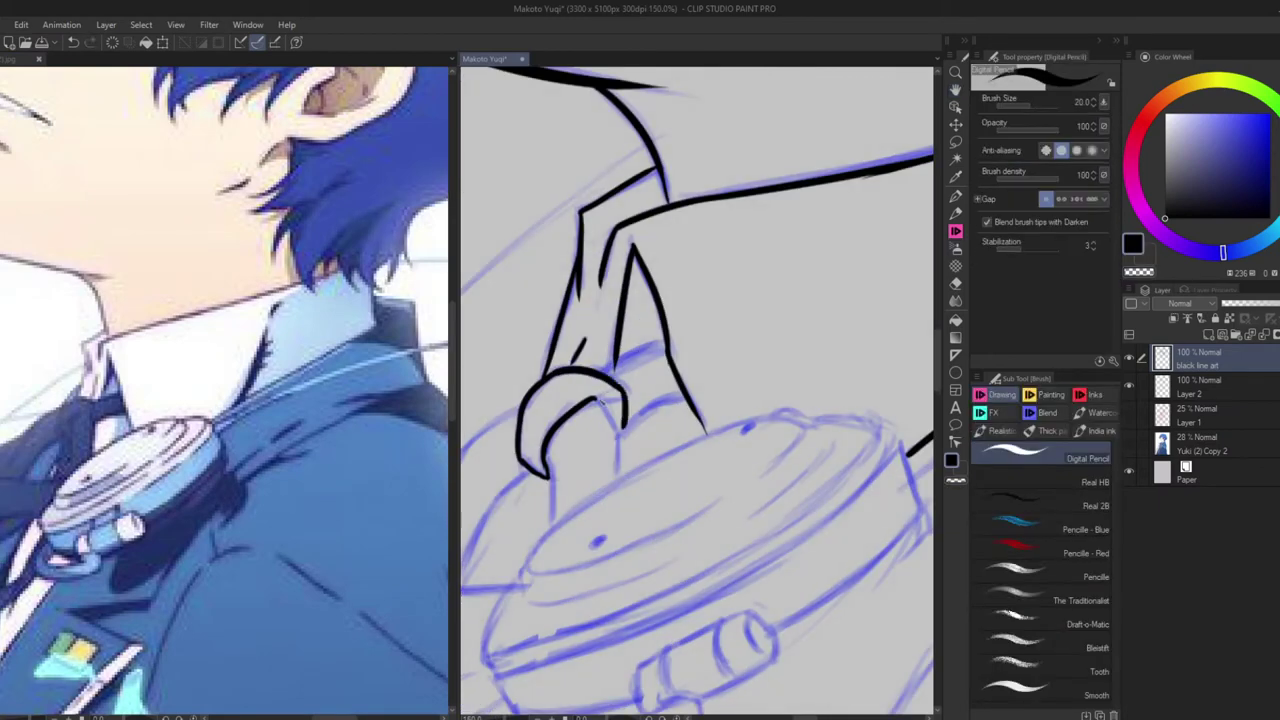
left_click_drag(608, 377, 666, 346)
left_click_drag(622, 438, 698, 401)
scroll(593, 405, "down", 3)
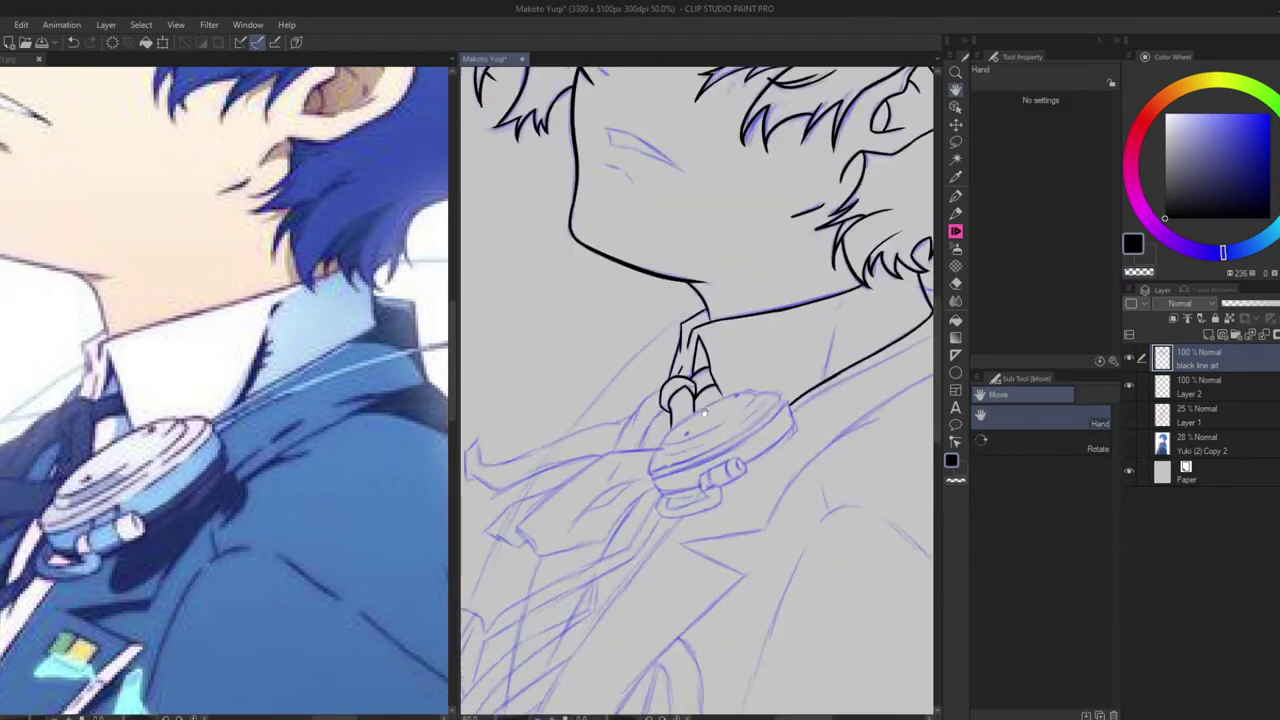
Ink the curved outer fold lines of the tie fabric beside and below the knot
scroll(650, 380, "up", 3)
left_click_drag(600, 440, 690, 280)
left_click_drag(640, 340, 660, 305)
scroll(760, 412, "down", 4)
Ink the raised oval plate on top of the upper headphone earcup, with its screw dots and inner contour line
scroll(760, 412, "up", 4)
mouse_move(625, 355)
left_mouse_down()
mouse_move(895, 215)
mouse_move(862, 266)
left_mouse_up()
mouse_move(622, 362)
left_mouse_down()
mouse_move(660, 372)
mouse_move(772, 322)
left_mouse_up()
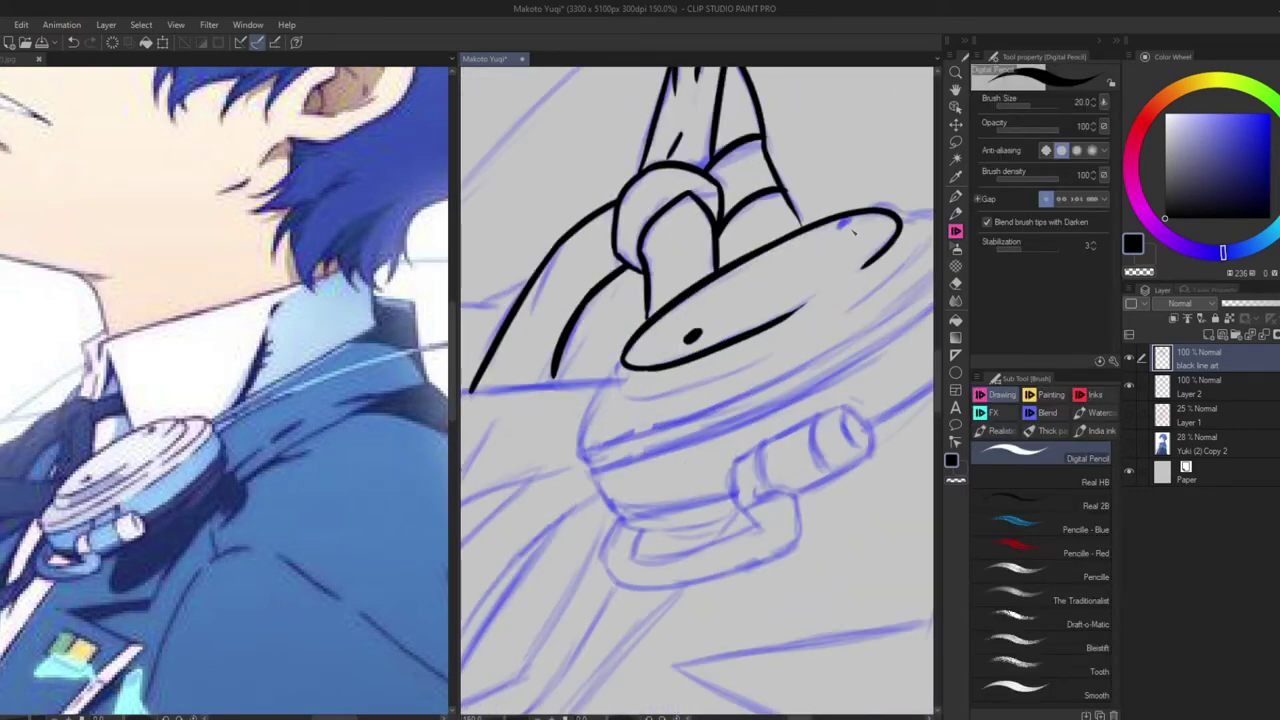
scroll(810, 330, "down", 3)
scroll(750, 348, "up", 2)
key("ctrl+z")
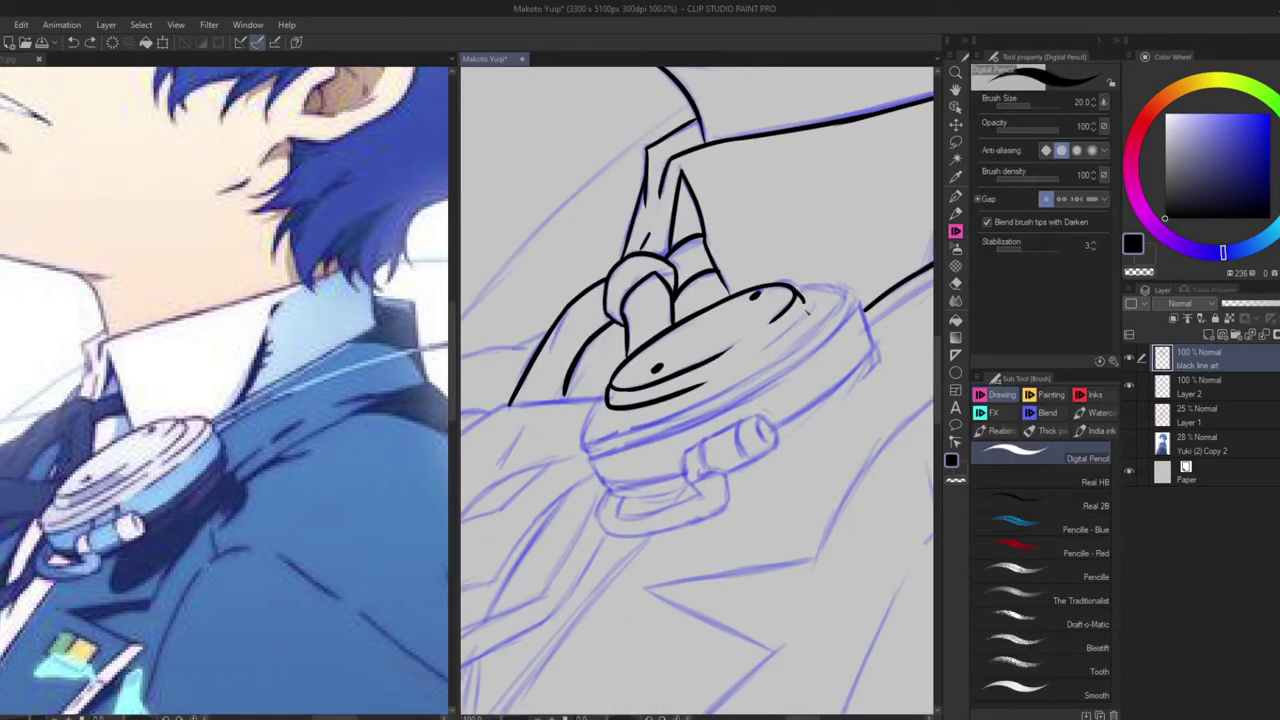
Ink the stepped rim and the side wall of the upper headphone earcup
left_click_drag(796, 287, 845, 302)
key("ctrl+z")
left_click_drag(735, 385, 595, 449)
key("ctrl+z")
key("ctrl+y")
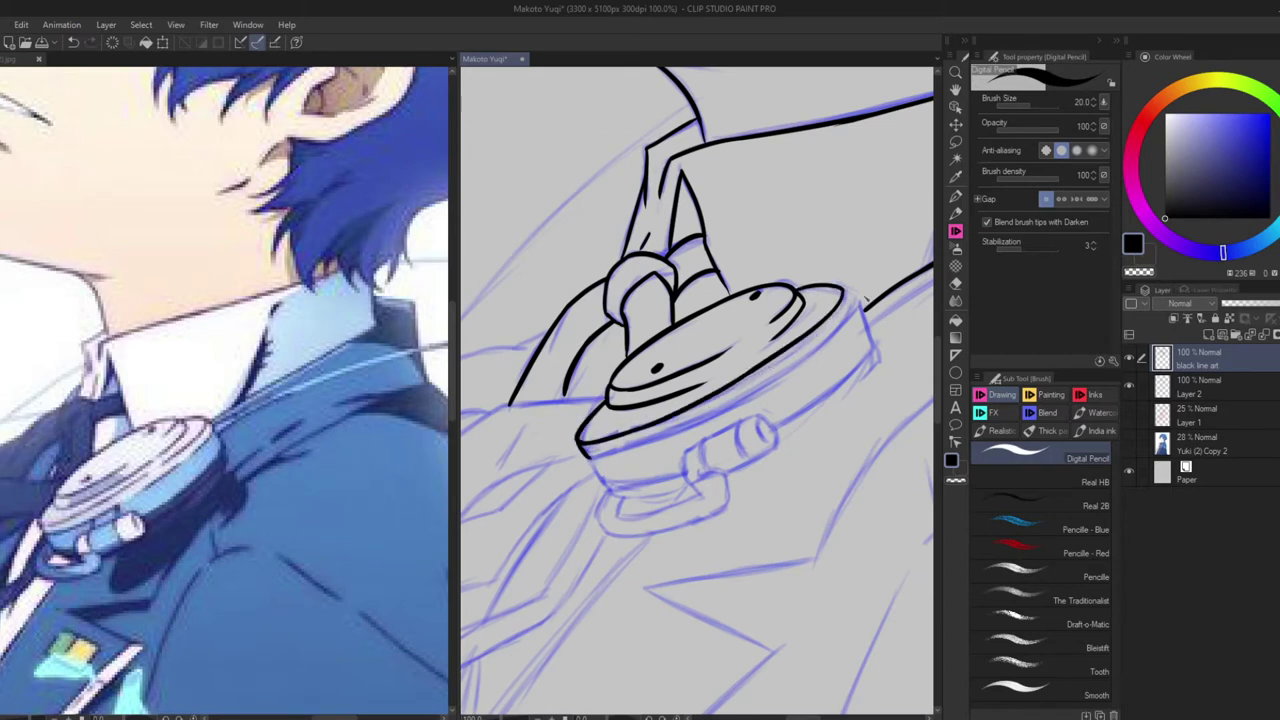
mouse_move(845, 290)
left_mouse_down()
mouse_move(878, 355)
mouse_move(775, 428)
left_mouse_up()
mouse_move(585, 458)
left_mouse_down()
mouse_move(615, 490)
mouse_move(688, 472)
mouse_move(766, 418)
mouse_move(666, 375)
left_mouse_up()
Ink the small cylindrical connector and the curved bracket attached to the side of the upper earcup
left_click_drag(457, 380, 302, 380)
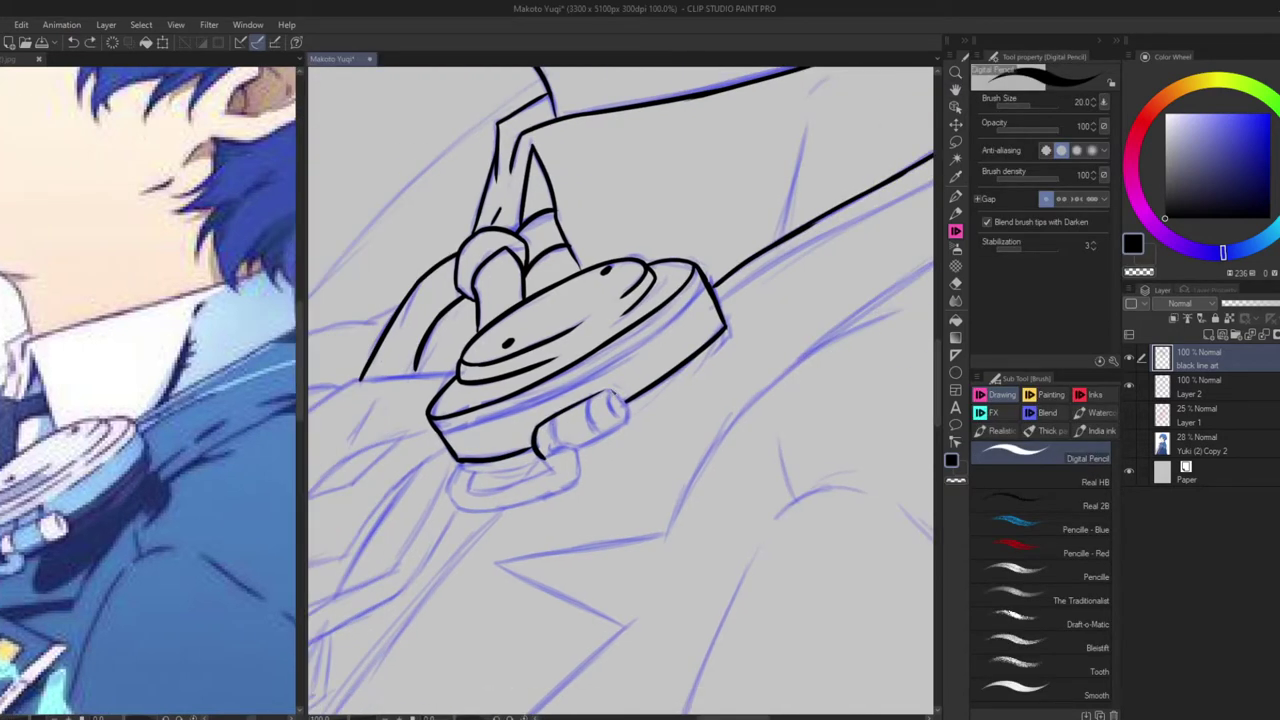
left_click_drag(604, 397, 588, 436)
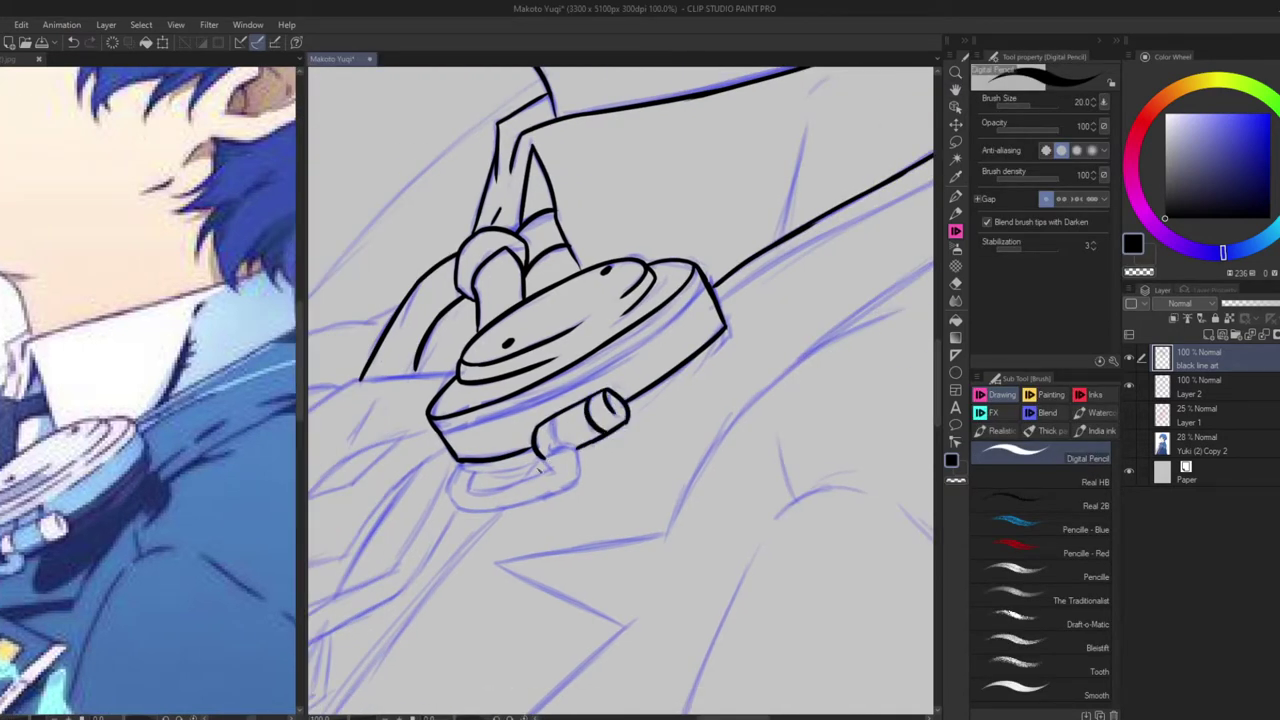
key("ctrl+z")
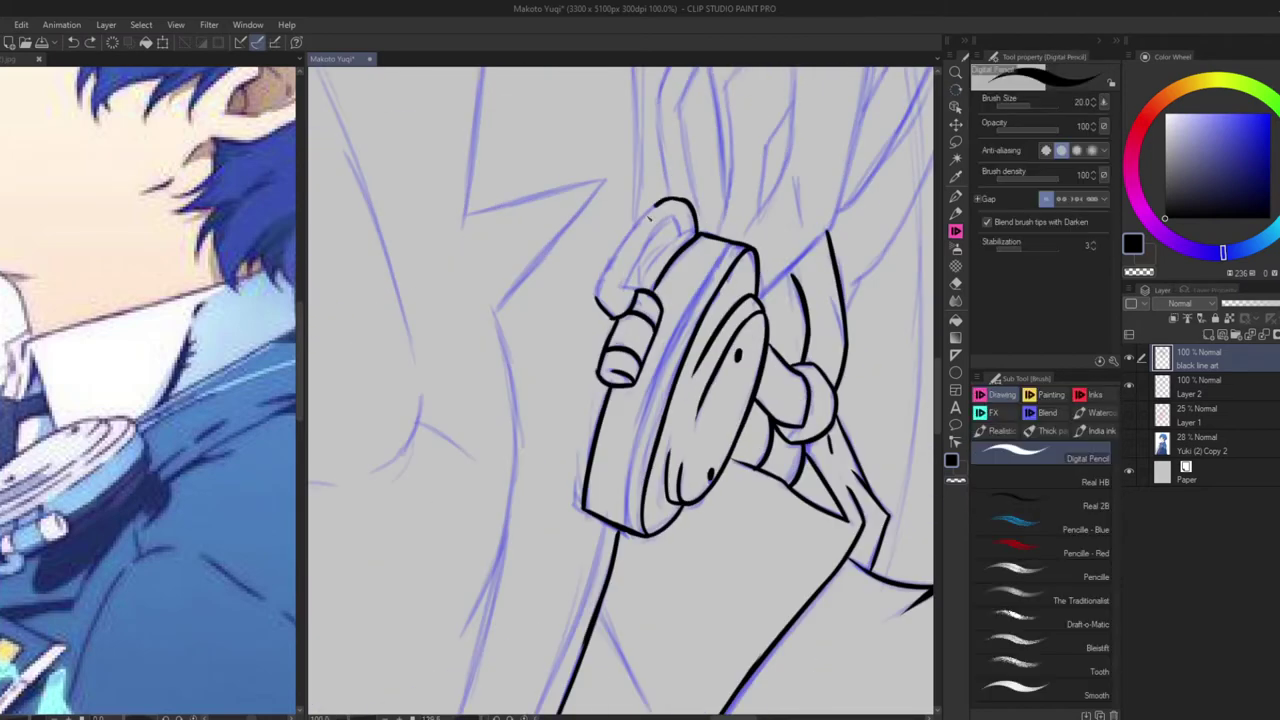
mouse_move(620, 250)
left_mouse_down()
mouse_move(598, 298)
mouse_move(668, 232)
left_mouse_up()
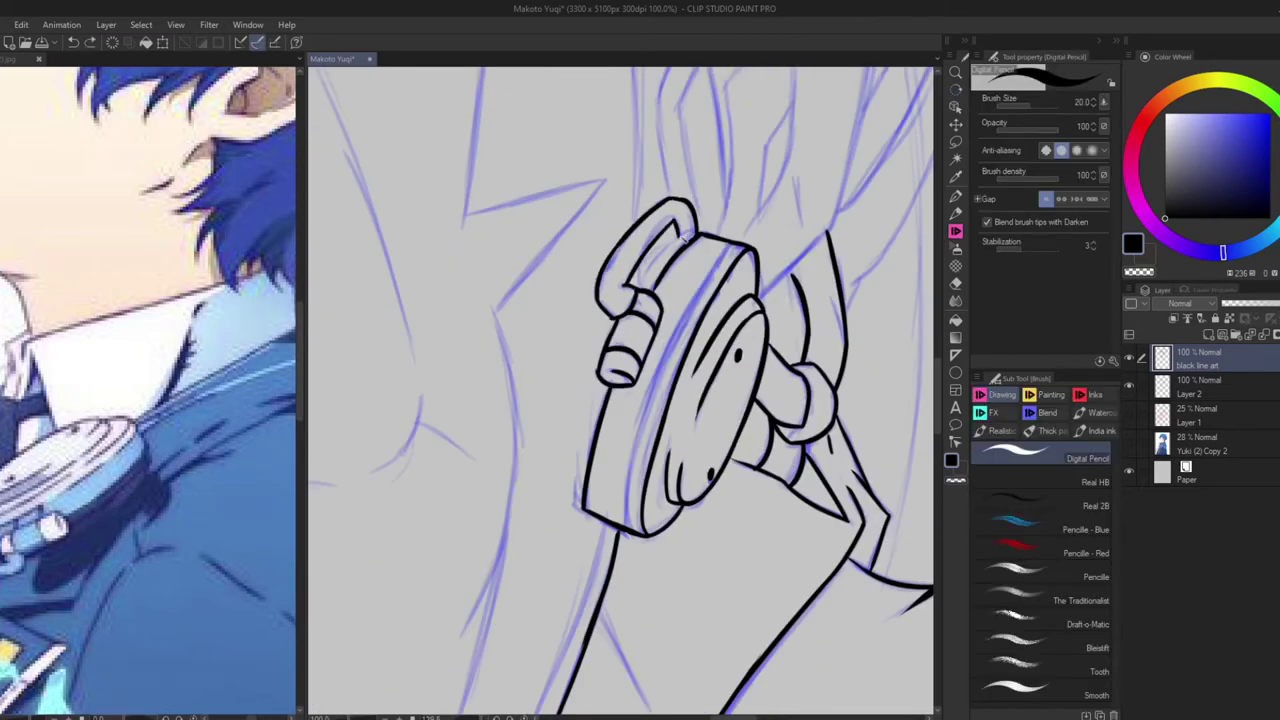
mouse_move(606, 318)
left_mouse_down()
mouse_move(570, 470)
mouse_move(586, 510)
left_mouse_up()
mouse_move(656, 250)
left_mouse_down()
mouse_move(688, 232)
mouse_move(632, 292)
left_mouse_up()
key("space")
key("ctrl+z")
mouse_move(694, 238)
left_mouse_down()
mouse_move(516, 424)
mouse_move(495, 478)
mouse_move(717, 222)
left_mouse_up()
Ink the tie's hanging and wind-blown ends, including their pointed tips and inner folds
mouse_move(650, 292)
left_mouse_down()
mouse_move(548, 522)
mouse_move(712, 470)
left_mouse_up()
mouse_move(755, 324)
left_mouse_down()
mouse_move(706, 466)
mouse_move(700, 340)
mouse_move(808, 236)
mouse_move(585, 425)
mouse_move(553, 392)
left_mouse_up()
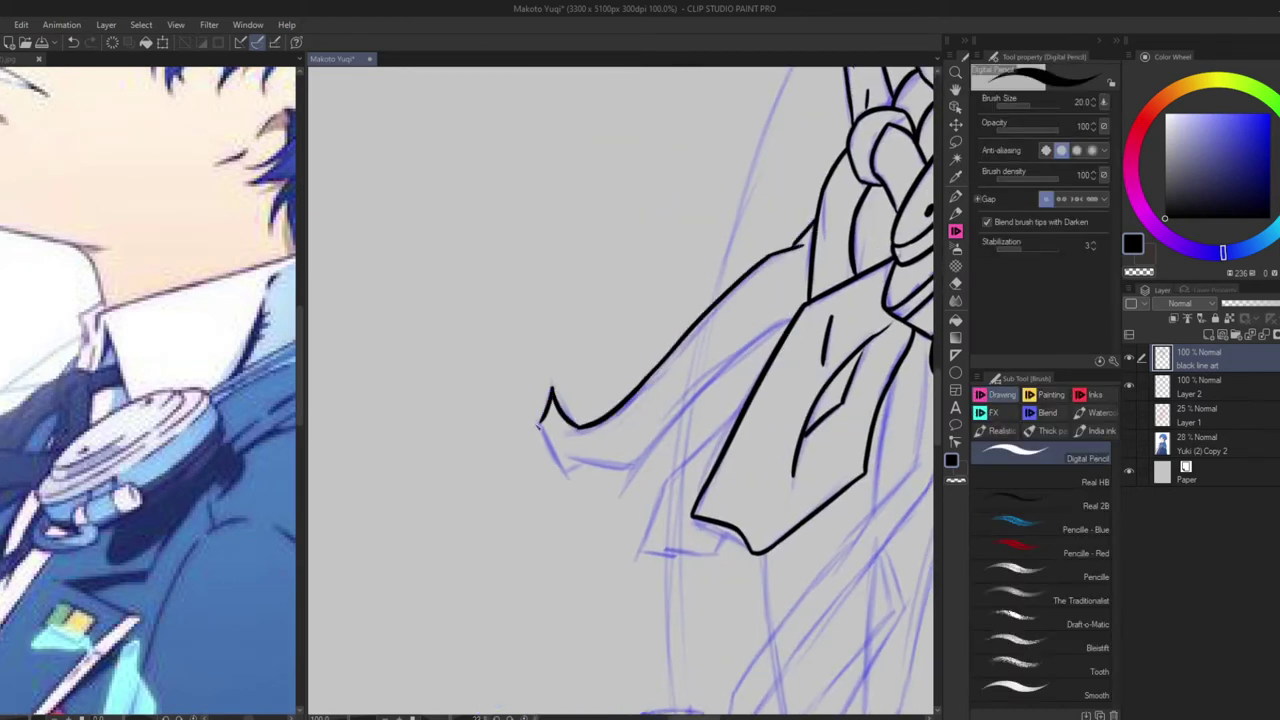
mouse_move(566, 463)
left_mouse_down()
mouse_move(778, 326)
mouse_move(815, 135)
left_mouse_up()
mouse_move(708, 262)
left_mouse_down()
mouse_move(741, 353)
mouse_move(680, 342)
left_mouse_up()
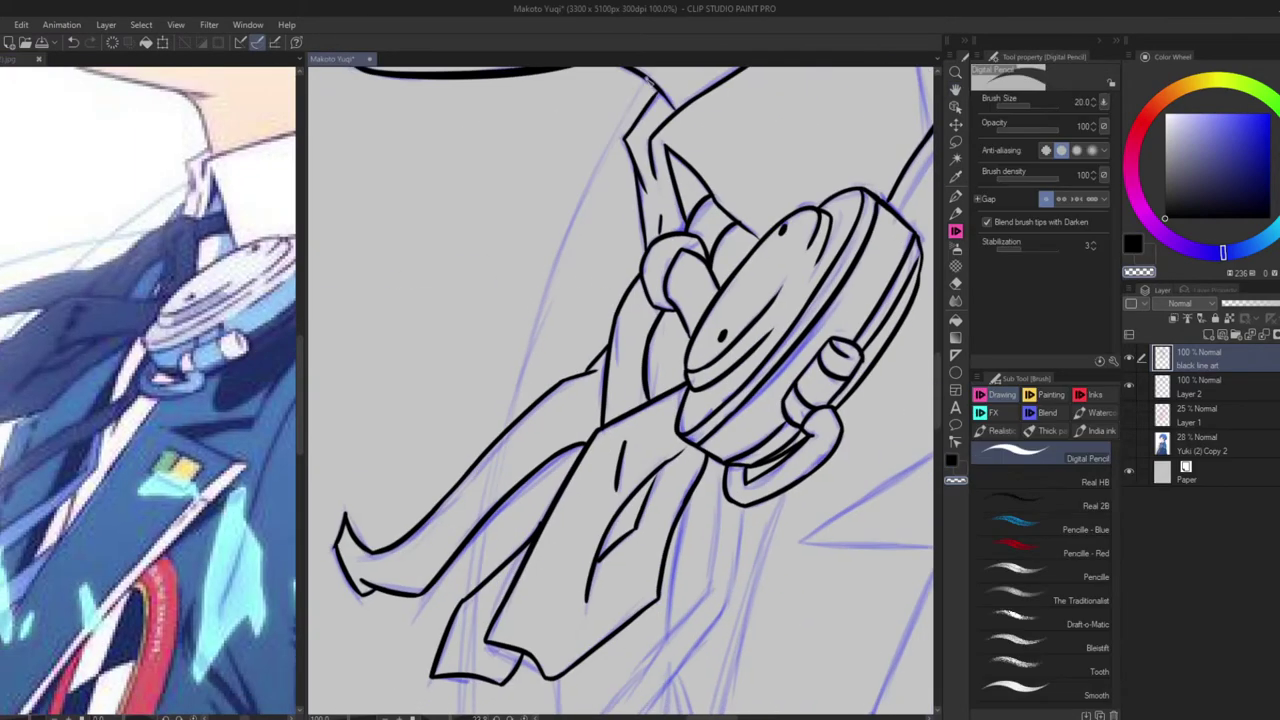
Ink the long curved chest outline running from the collar down behind the tie
left_click_drag(546, 294, 505, 428)
left_click_drag(648, 84, 505, 425)
left_click_drag(521, 360, 498, 438)
key("ctrl+z")
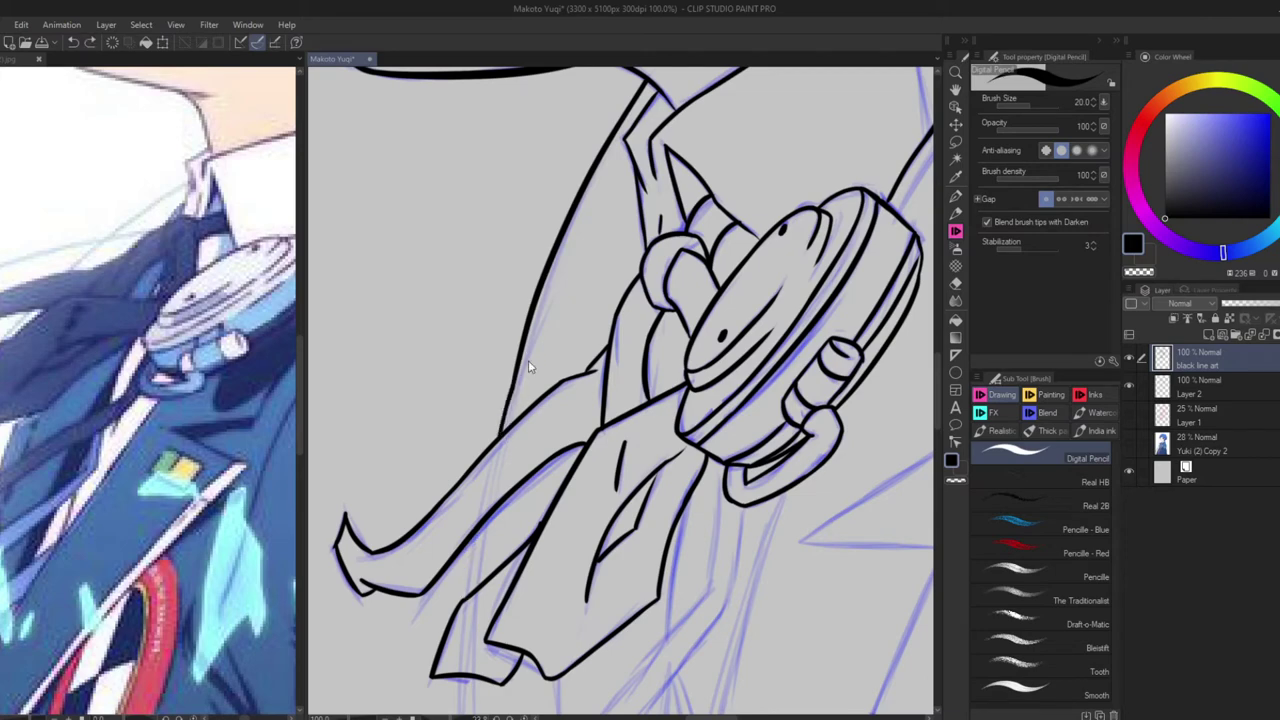
left_click_drag(512, 412, 578, 265)
Ink the end clip of the lower strap and the strap's two long edges
mouse_move(560, 421)
left_mouse_down()
mouse_move(562, 570)
mouse_move(441, 345)
left_mouse_up()
mouse_move(441, 345)
left_mouse_down()
mouse_move(458, 427)
mouse_move(415, 360)
mouse_move(800, 85)
left_mouse_up()
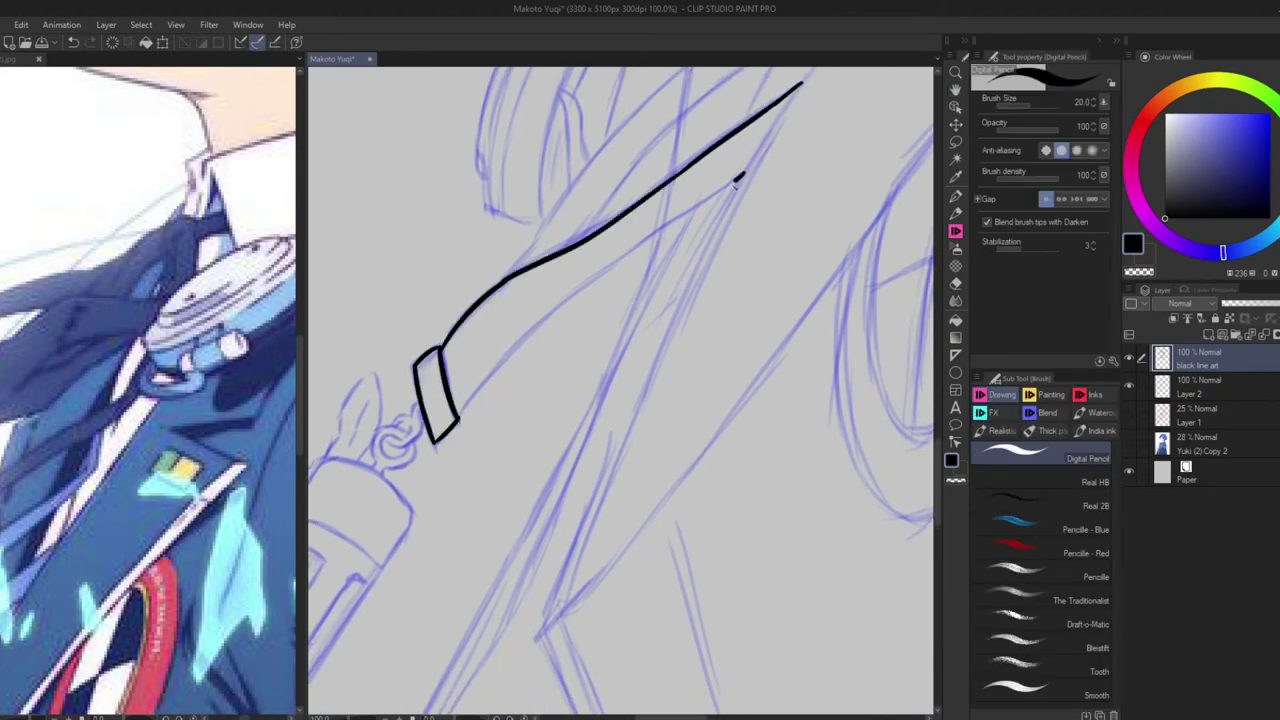
left_click_drag(752, 168, 458, 420)
key("ctrl+z")
left_click_drag(560, 306, 458, 424)
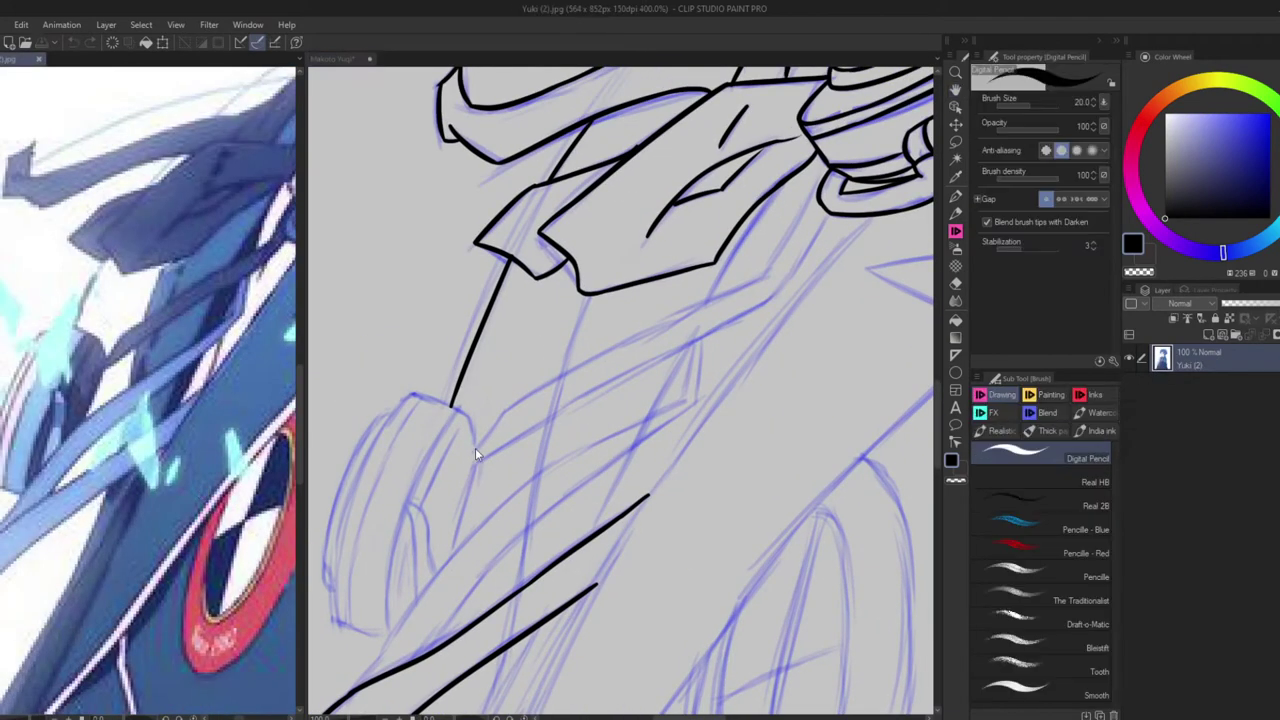
Ink the narrow strap that runs from under the upper earcup across the chest, and the shirt line above it
mouse_move(505, 410)
left_mouse_down()
mouse_move(672, 330)
mouse_move(826, 168)
left_mouse_up()
left_click_drag(830, 216, 776, 292)
left_click_drag(505, 410, 698, 338)
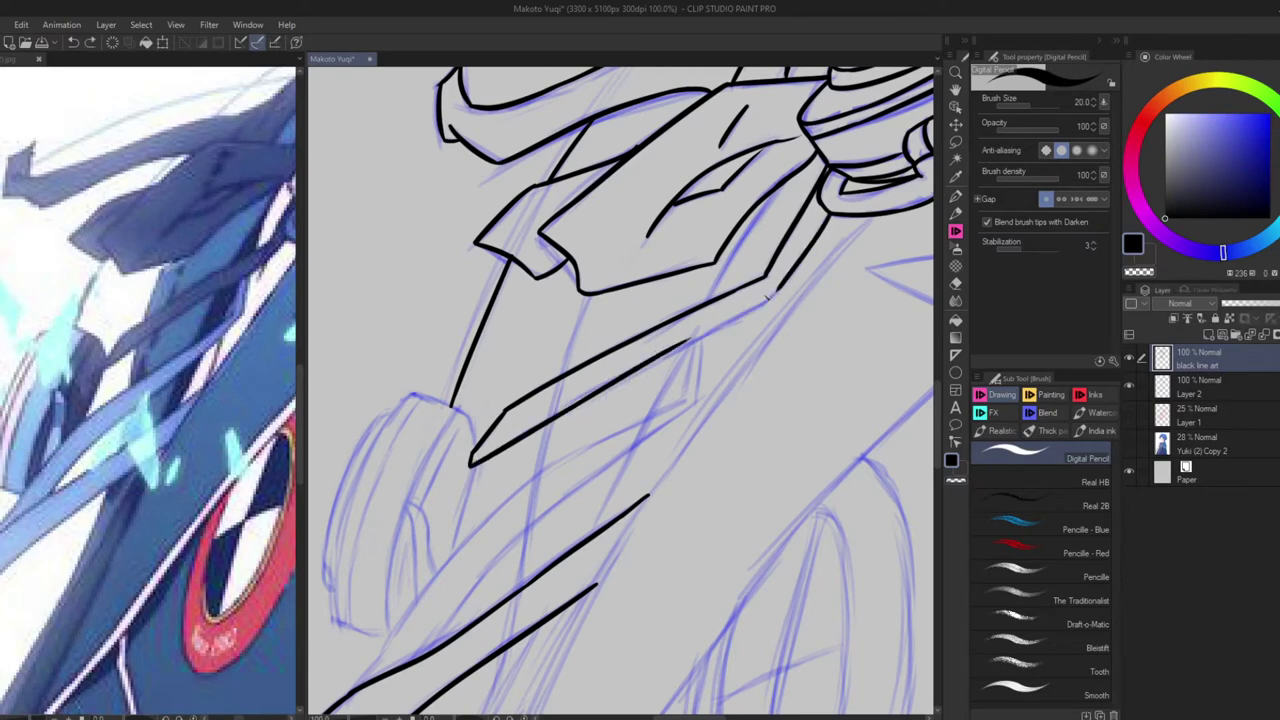
left_click_drag(766, 296, 782, 288)
left_click_drag(563, 376, 590, 298)
left_click_drag(716, 186, 782, 286)
Ink the folded second strap joining the lower one, and the short shirt line between the straps
left_click_drag(696, 345, 762, 202)
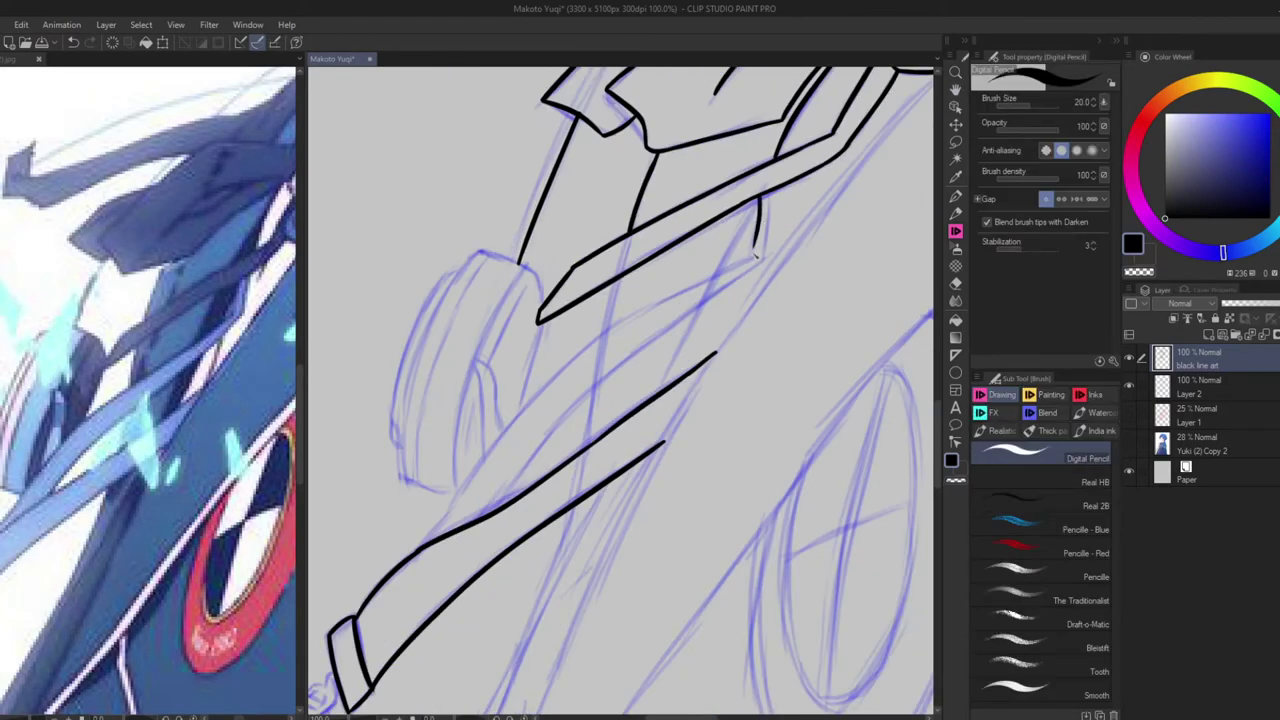
left_click_drag(765, 262, 522, 470)
mouse_move(425, 545)
left_mouse_down()
mouse_move(548, 392)
mouse_move(694, 286)
mouse_move(760, 262)
left_mouse_up()
left_click_drag(603, 336, 619, 283)
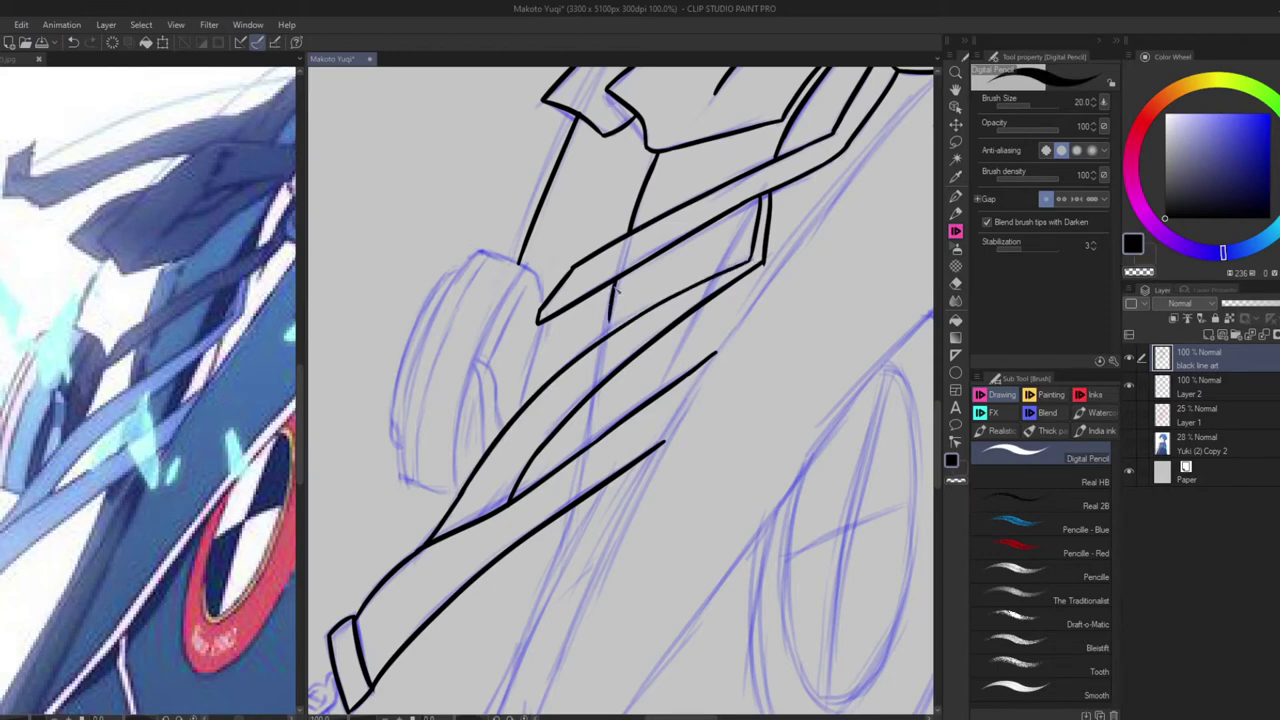
Ink the chain links at the strap's end, the small tag beside them and the cap of the music player
left_click_drag(592, 420, 877, 12)
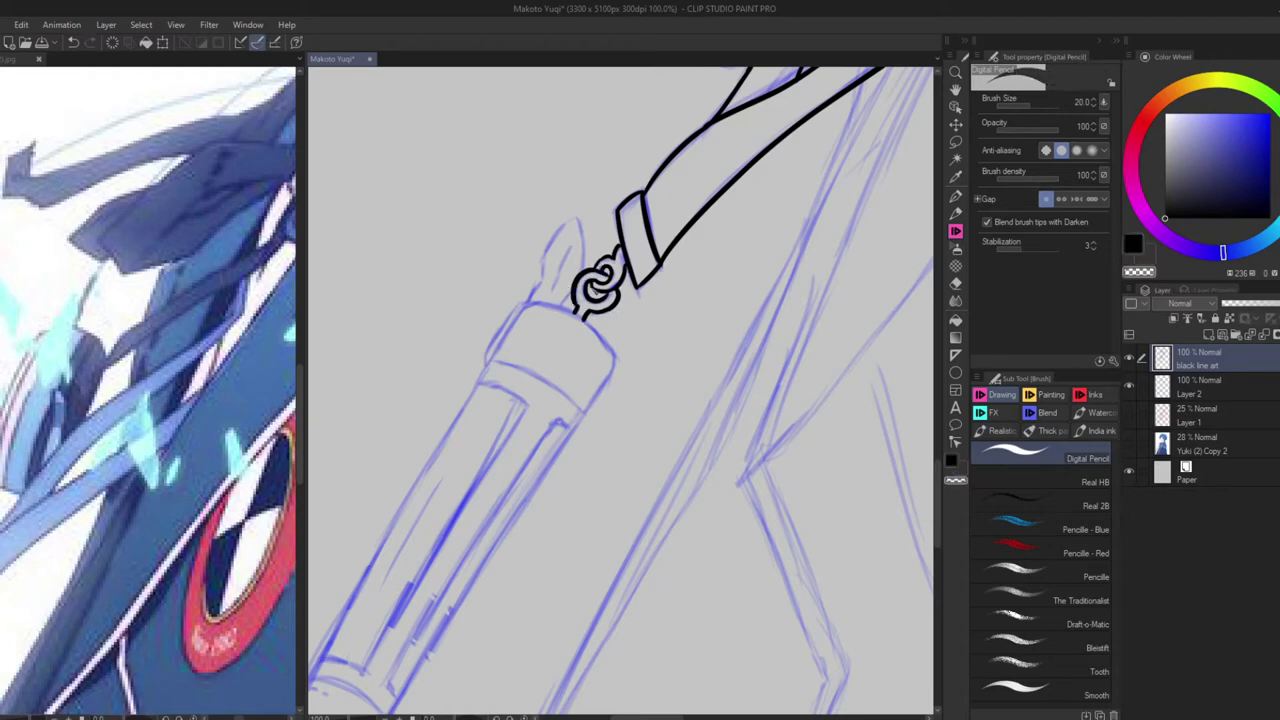
left_click_drag(543, 266, 578, 300)
left_click_drag(628, 258, 530, 490)
key("ctrl+z")
mouse_move(588, 380)
left_mouse_down()
mouse_move(590, 494)
mouse_move(705, 495)
mouse_move(640, 470)
left_mouse_up()
left_click_drag(618, 412, 470, 612)
mouse_move(696, 303)
left_mouse_down()
mouse_move(593, 425)
mouse_move(634, 283)
left_mouse_up()
Ink the music player's long body edges and rounded end section
mouse_move(672, 100)
left_mouse_down()
mouse_move(432, 404)
mouse_move(450, 393)
left_mouse_up()
key("ctrl+z")
key("ctrl+z")
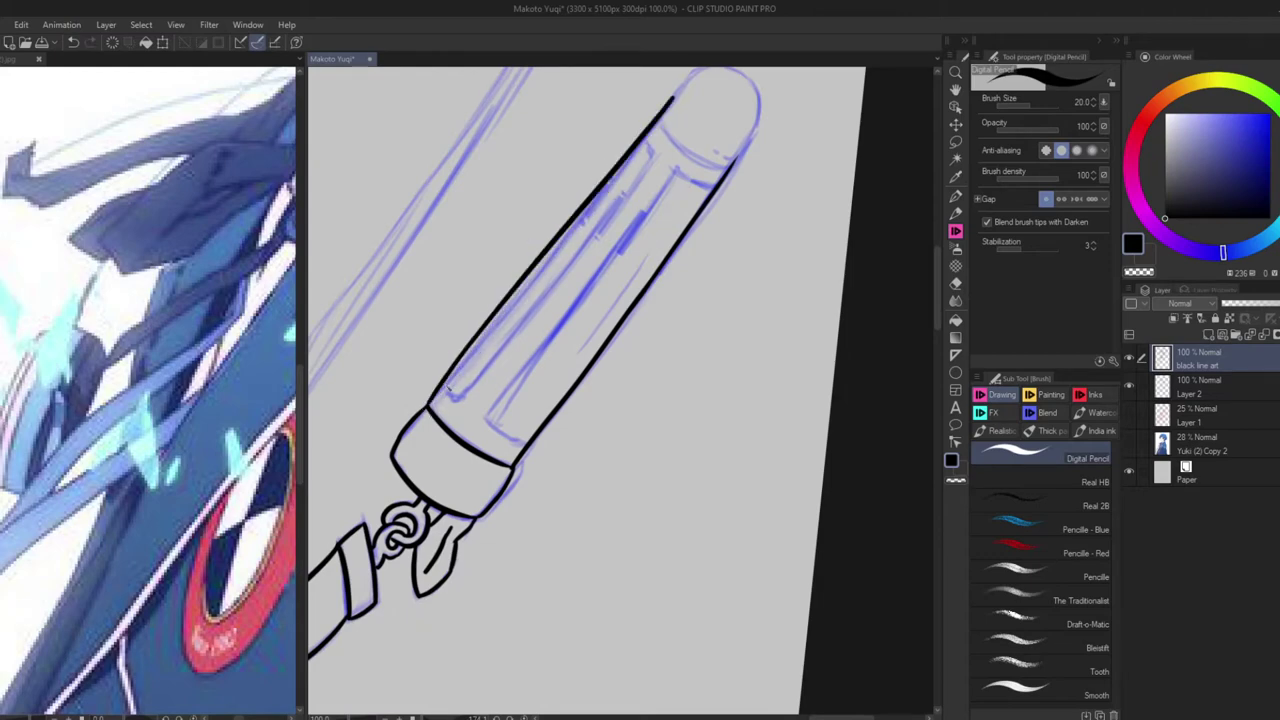
left_click_drag(754, 140, 597, 330)
left_click_drag(493, 318, 563, 363)
mouse_move(525, 270)
left_mouse_down()
mouse_move(592, 308)
mouse_move(487, 458)
left_mouse_up()
key("ctrl+z")
Ink the long display panel and the row of small side buttons on the music player
mouse_move(527, 398)
left_mouse_down()
mouse_move(572, 428)
mouse_move(508, 296)
mouse_move(451, 224)
left_mouse_up()
left_click(1104, 103)
left_click(1104, 101)
left_click_drag(398, 300, 597, 543)
left_click_drag(420, 278, 627, 522)
mouse_move(394, 305)
left_mouse_down()
mouse_move(406, 293)
mouse_move(426, 348)
left_mouse_up()
key("bracketright")
key("bracketright")
key("bracketright")
key("bracketright")
key("ctrl+z")
key("ctrl+z")
key("ctrl+z")
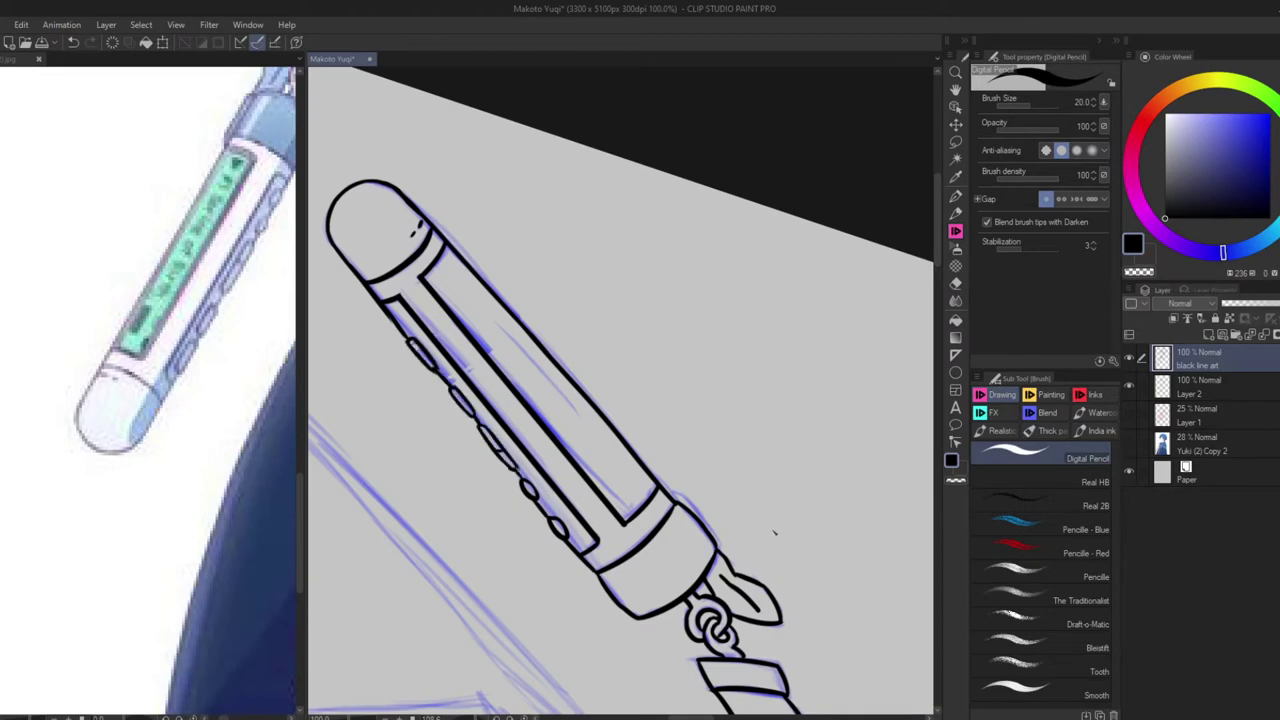
Ink the main curved face, top edge and side edge of the lower headphone earcup behind the straps
left_click_drag(550, 262, 441, 598)
left_click_drag(386, 586, 447, 601)
left_click_drag(478, 238, 574, 310)
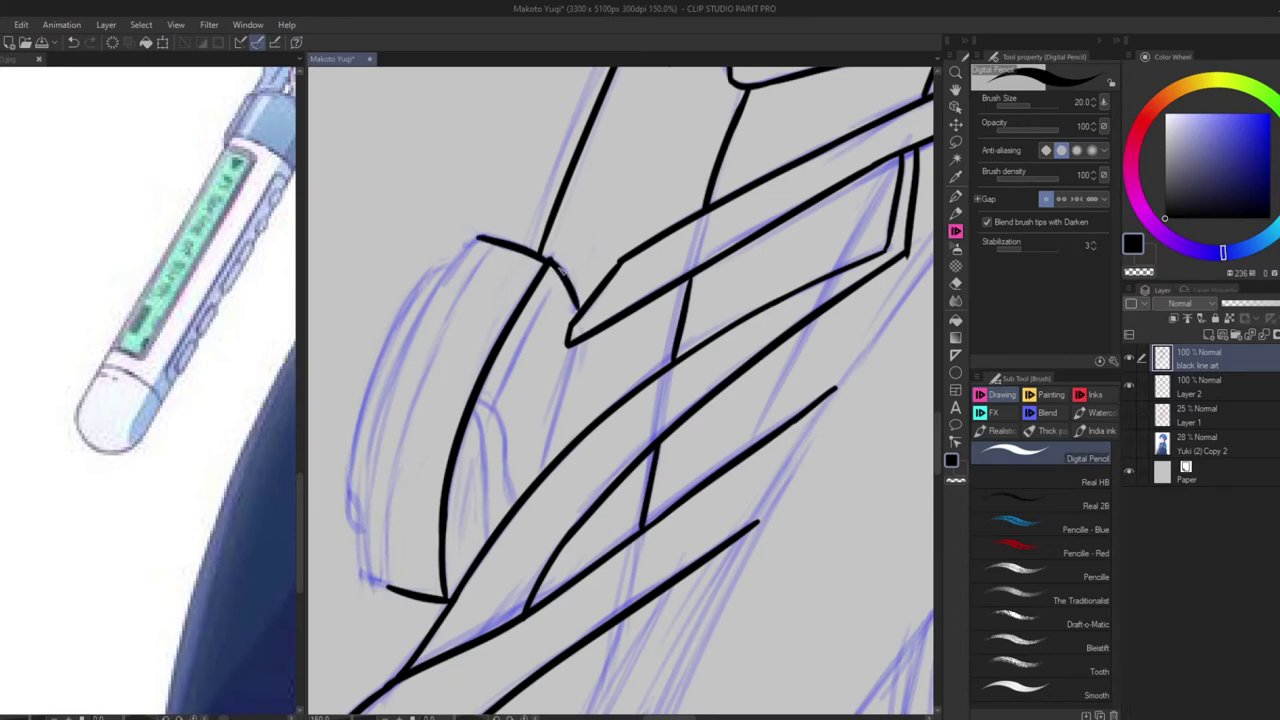
key("ctrl+z")
key("ctrl+z")
left_click_drag(484, 236, 580, 305)
left_click_drag(582, 340, 556, 470)
key("ctrl+z")
left_click_drag(578, 300, 556, 458)
Ink the lower earcup's outer rim curves and the inner detail lines on its side
left_click_drag(405, 385, 382, 586)
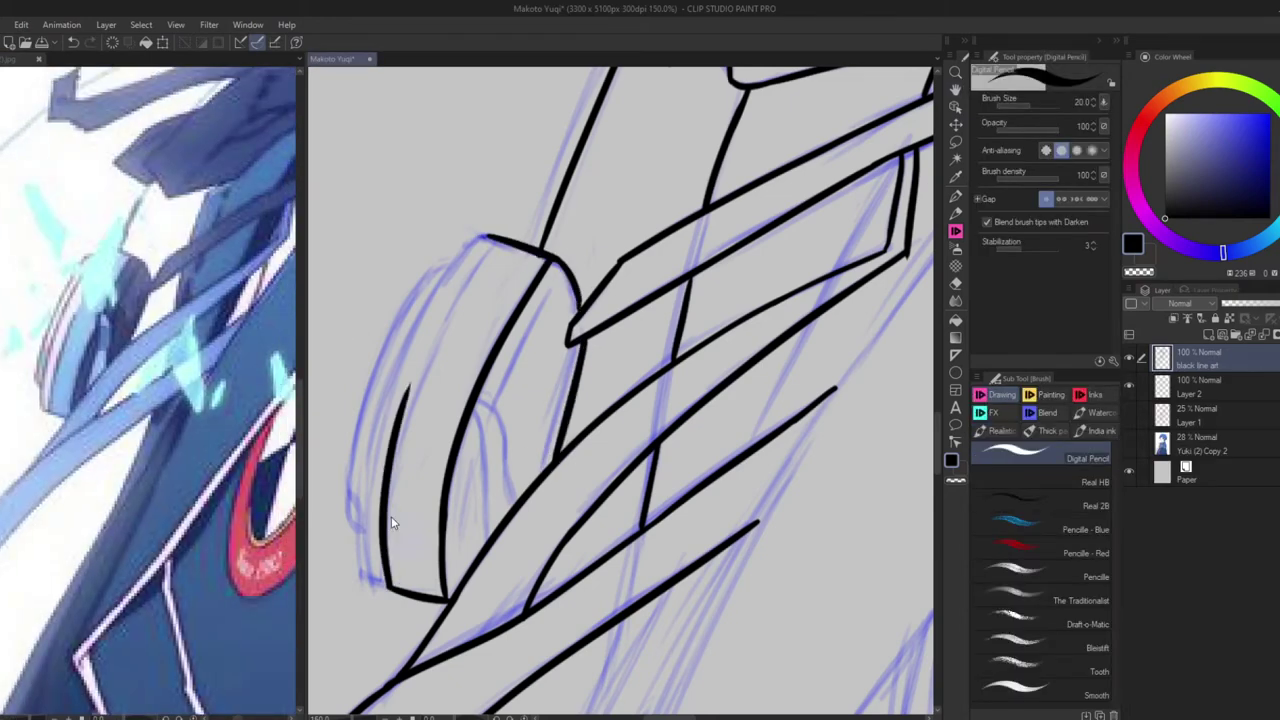
left_click_drag(466, 278, 384, 590)
mouse_move(494, 232)
left_mouse_down()
mouse_move(410, 352)
mouse_move(352, 518)
left_mouse_up()
key("ctrl+z")
left_click_drag(460, 240, 352, 520)
key("ctrl+z")
mouse_move(558, 262)
left_mouse_down()
mouse_move(582, 306)
mouse_move(462, 556)
left_mouse_up()
left_click_drag(482, 400, 480, 545)
Ink the character's mouth and the small shadow mark below the lips
key("h")
key("ctrl+0")
scroll(749, 282, "up", 3)
key("b")
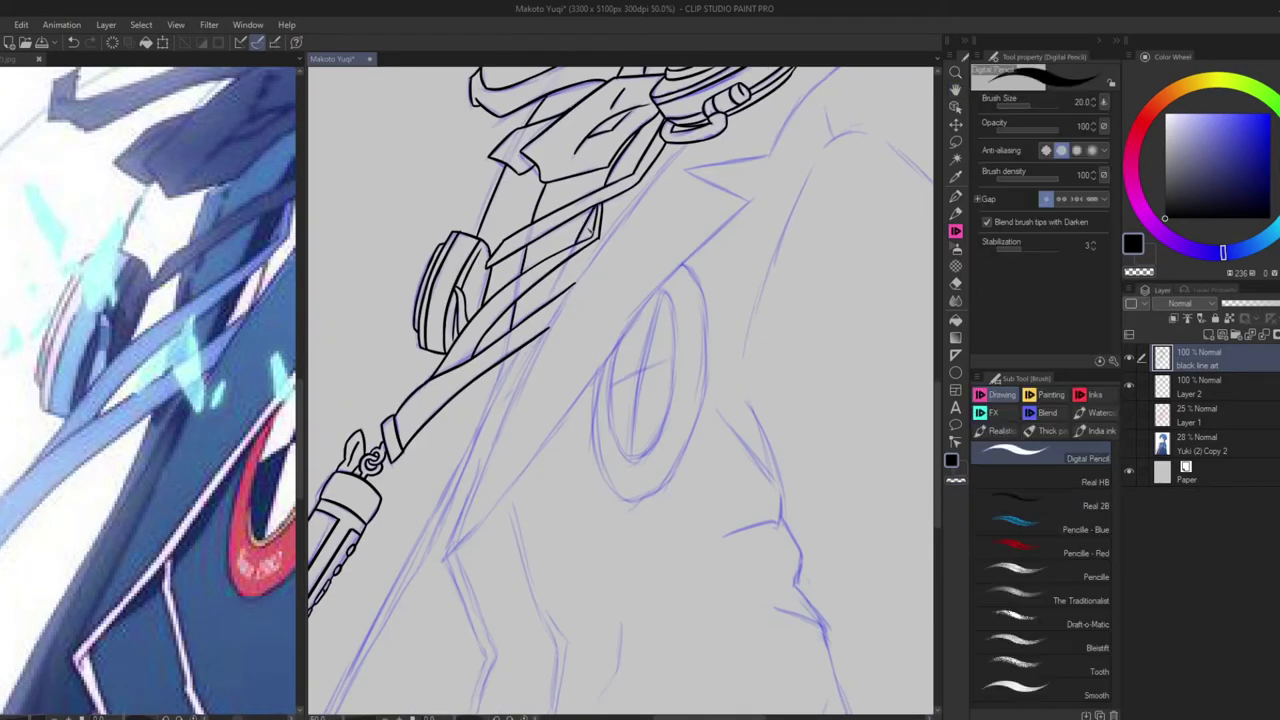
key("ctrl+0")
scroll(614, 229, "up", 4)
left_click_drag(544, 228, 562, 242)
mouse_move(550, 346)
left_mouse_down()
mouse_move(610, 360)
mouse_move(634, 386)
mouse_move(564, 367)
left_mouse_up()
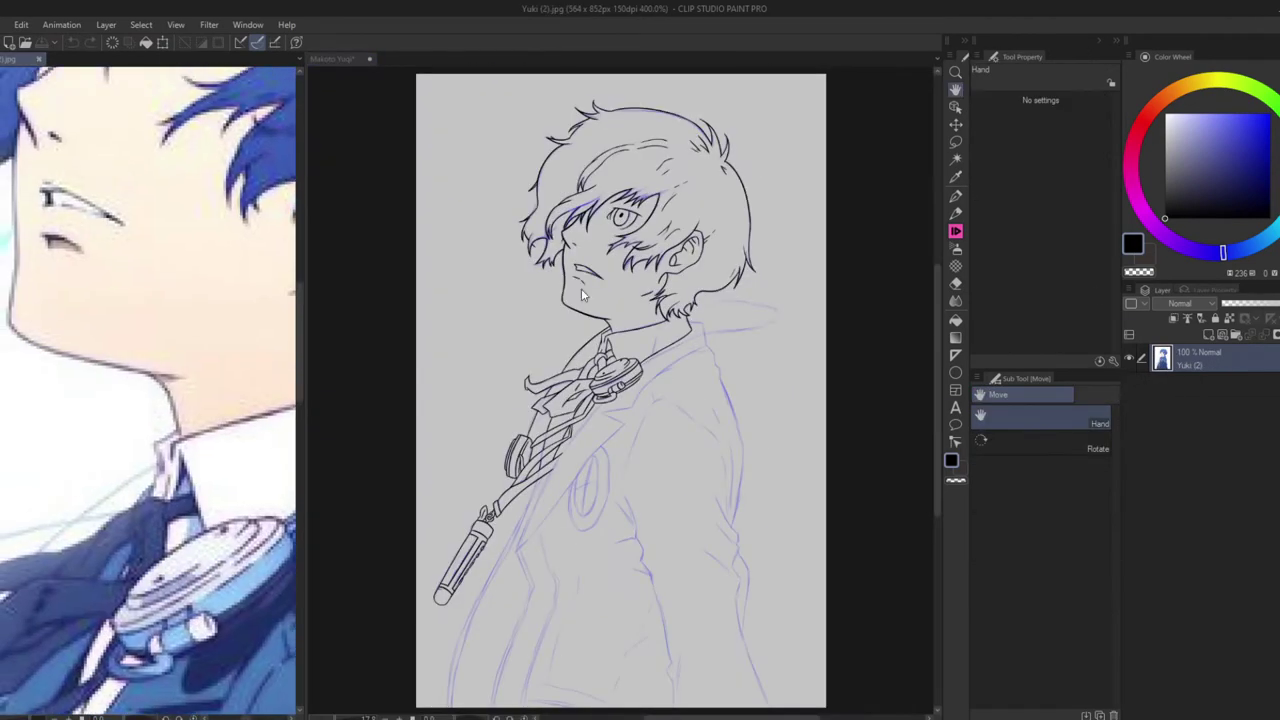
scroll(614, 223, "up", 5)
left_click_drag(540, 248, 606, 286)
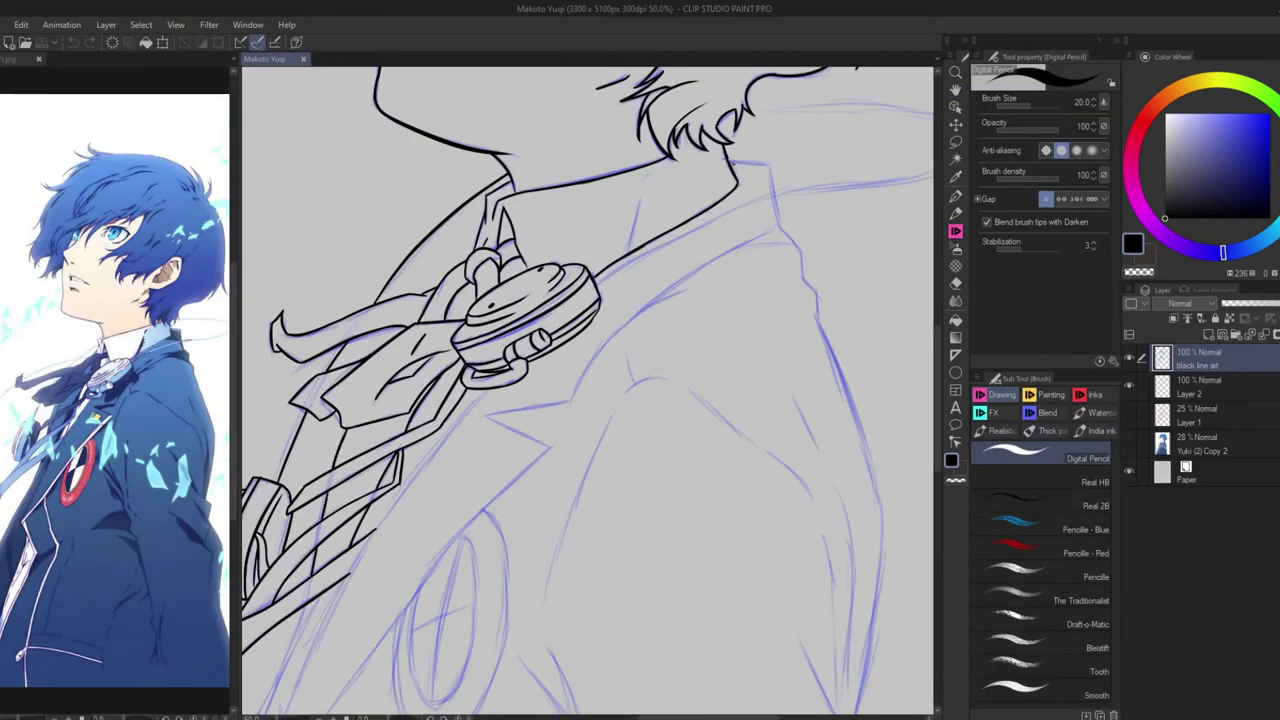
Ink the back of the jacket collar and the lapel with its pointed notch and outer edge
left_click_drag(728, 158, 772, 169)
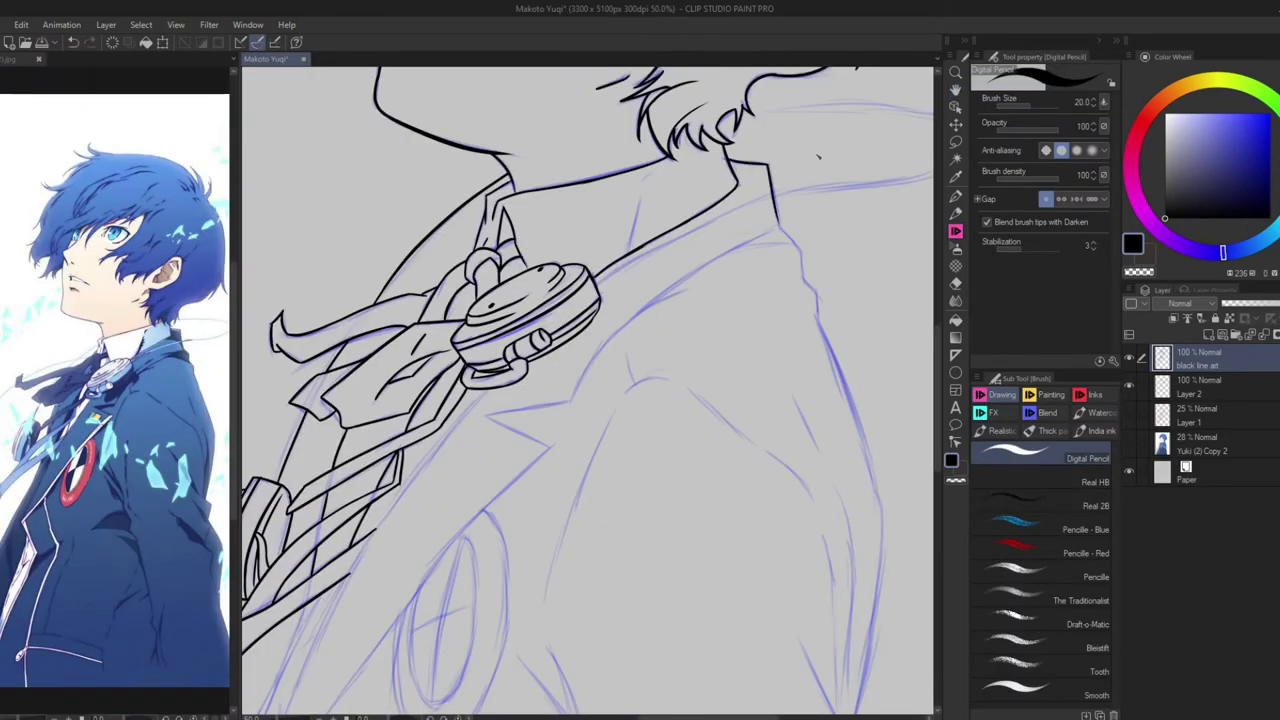
left_click_drag(575, 382, 490, 452)
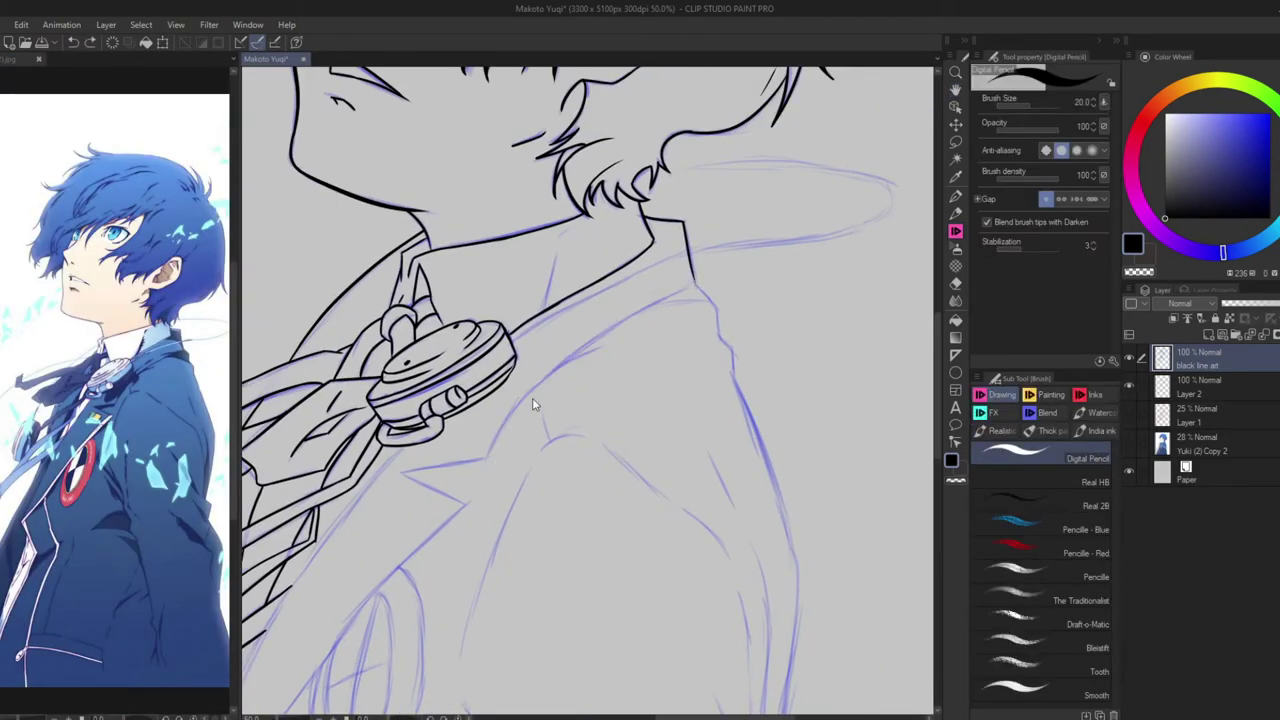
scroll(538, 420, "up", 2)
mouse_move(581, 306)
left_mouse_down()
mouse_move(458, 420)
mouse_move(606, 397)
left_mouse_up()
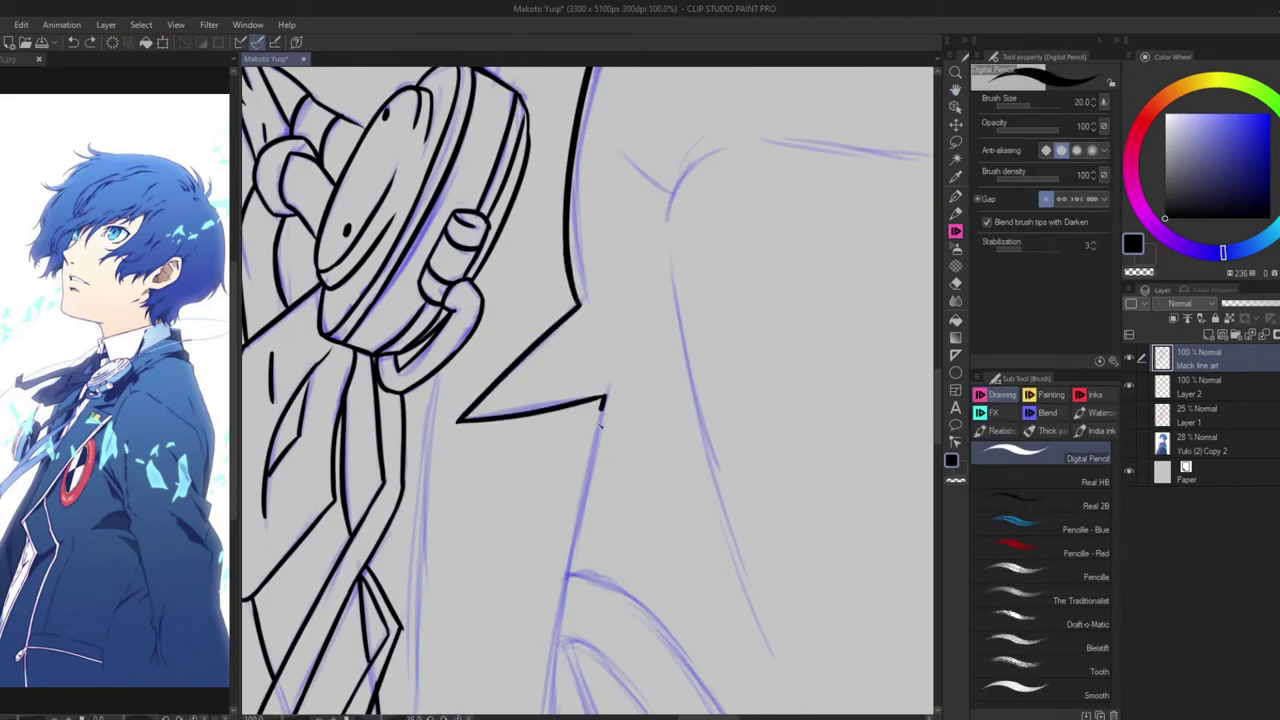
scroll(582, 306, "down", 3)
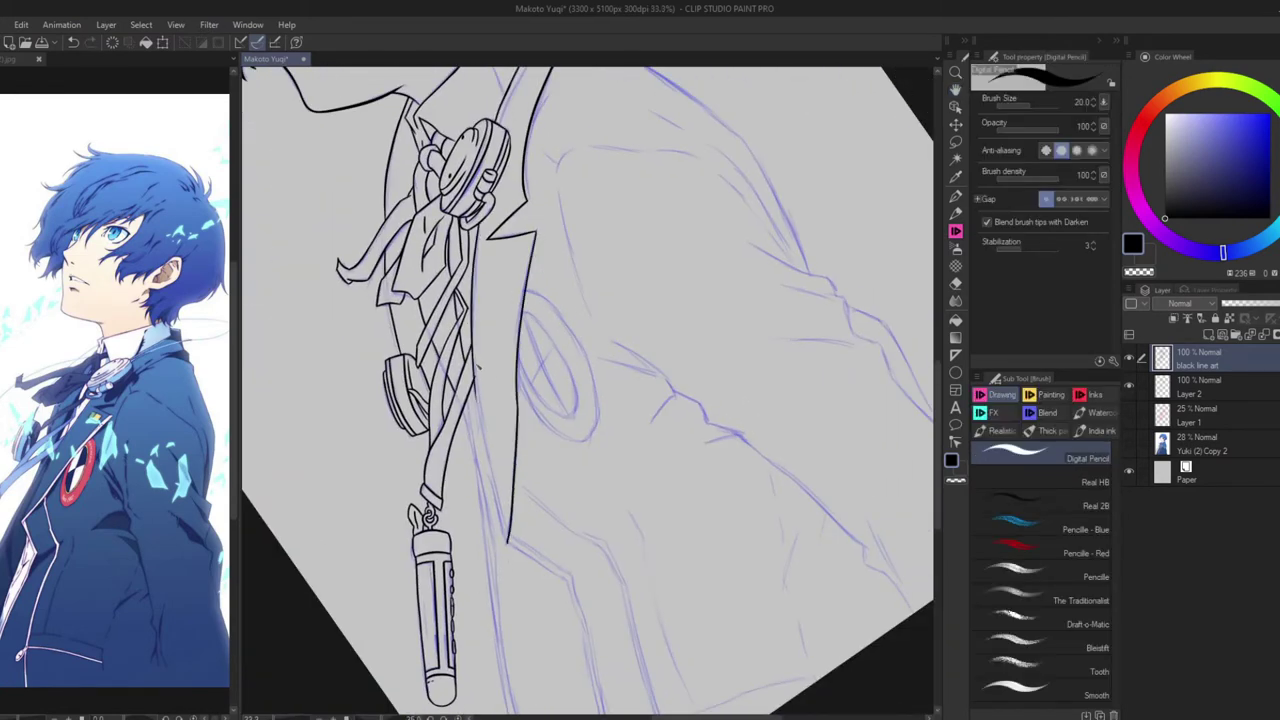
Ink the inner front edge of the jacket from the straps down toward the hem
scroll(535, 505, "up", 2)
key("ctrl+z")
left_click_drag(414, 262, 480, 590)
mouse_move(421, 268)
left_mouse_down()
mouse_move(300, 100)
mouse_move(500, 300)
left_mouse_up()
mouse_move(305, 595)
left_mouse_down()
mouse_move(543, 357)
mouse_move(715, 255)
left_mouse_up()
key("ctrl+z")
mouse_move(300, 595)
left_mouse_down()
mouse_move(698, 266)
mouse_move(457, 452)
mouse_move(300, 598)
left_mouse_up()
key("ctrl+z")
Ink the angular jacket front below the lapel, adding a parallel line for the trim
left_click_drag(753, 256, 540, 413)
key("p")
key("ctrl+z")
mouse_move(448, 432)
left_mouse_down()
mouse_move(640, 328)
mouse_move(604, 364)
mouse_move(720, 258)
left_mouse_up()
mouse_move(529, 401)
left_mouse_down()
mouse_move(600, 300)
mouse_move(657, 156)
mouse_move(640, 260)
mouse_move(614, 249)
left_mouse_up()
left_click_drag(529, 184, 528, 216)
left_click_drag(500, 285, 320, 630)
Ink the inner oval of the badge beside the lapel and the crossing lines inside it
mouse_move(505, 292)
left_mouse_down()
mouse_move(330, 399)
mouse_move(518, 424)
left_mouse_up()
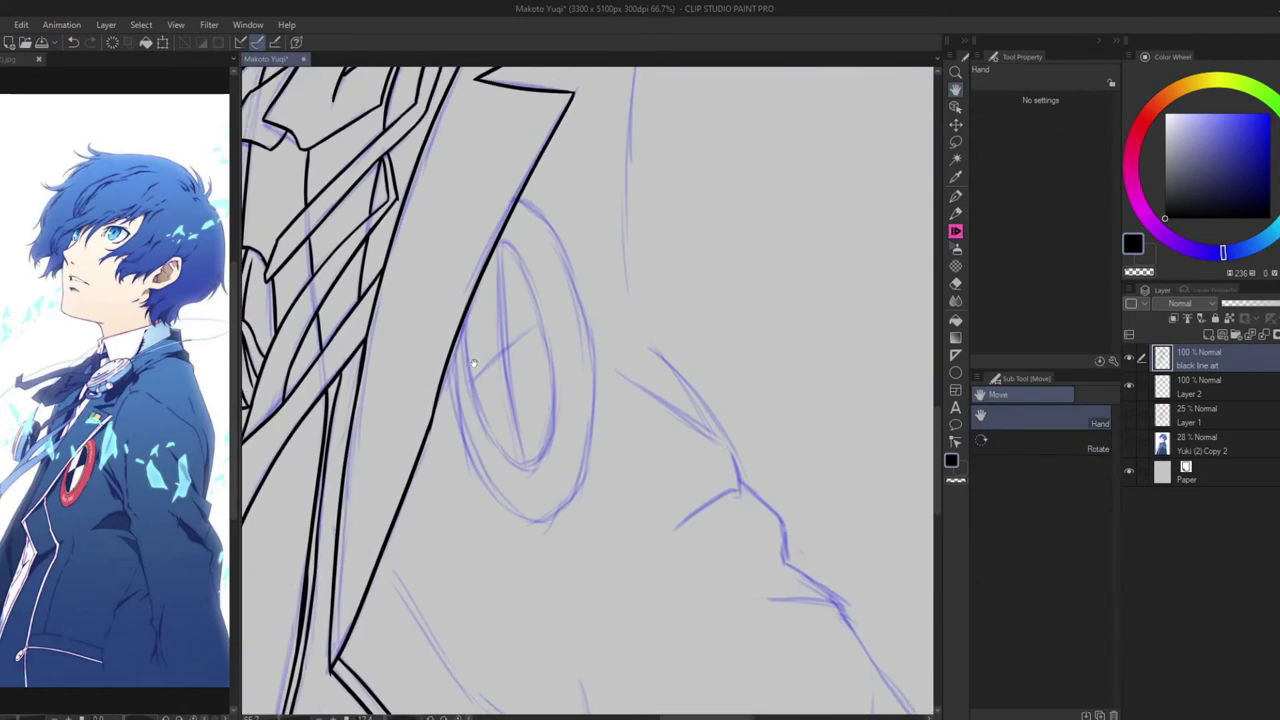
left_click_drag(500, 300, 515, 414)
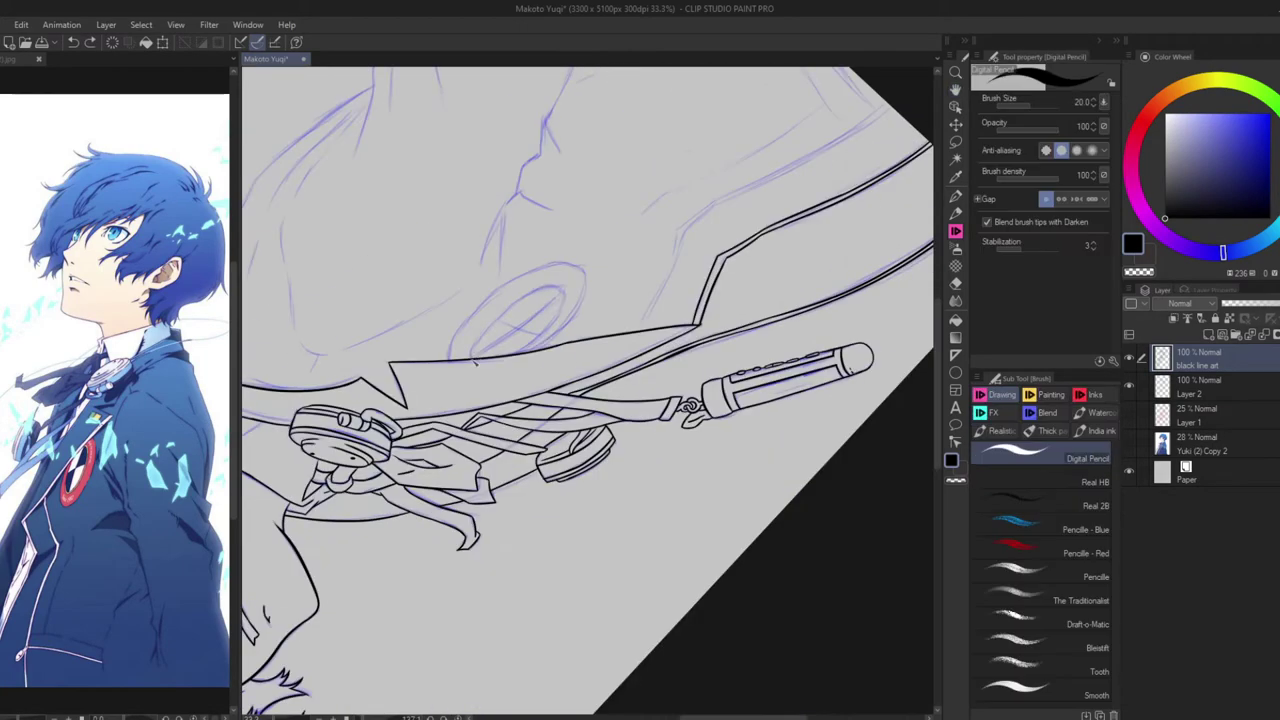
scroll(568, 285, "up", 3)
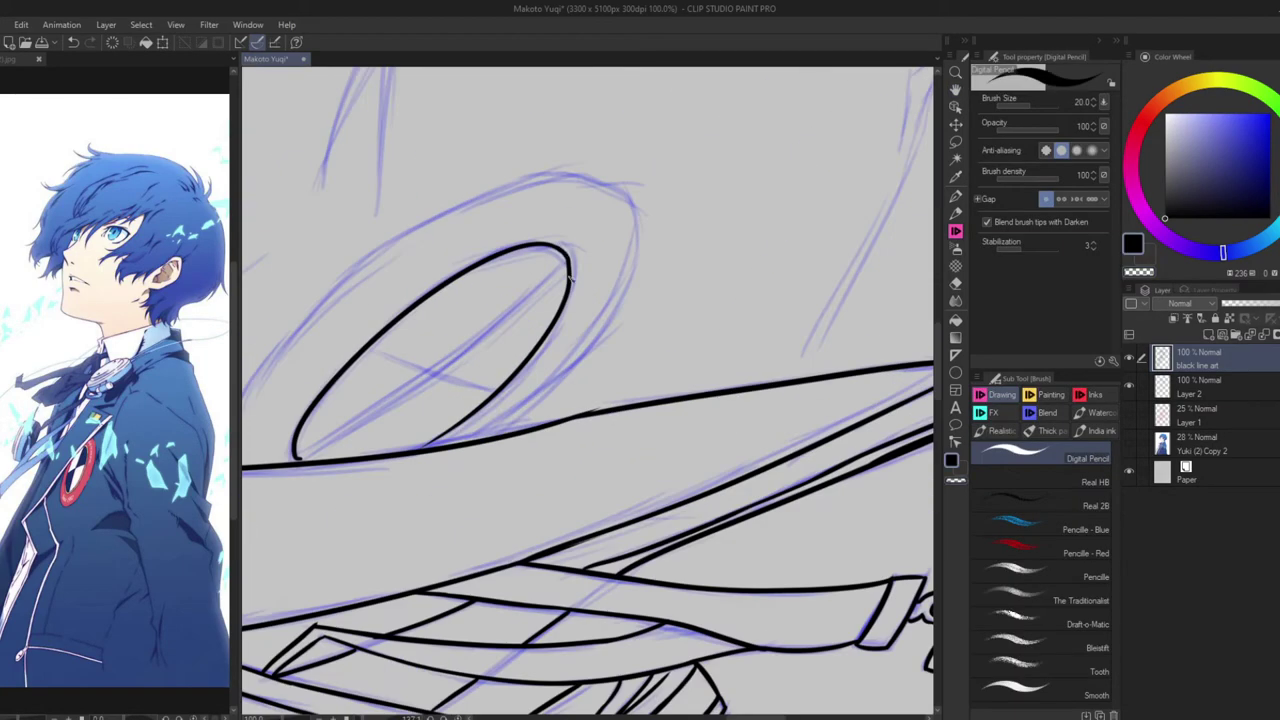
scroll(568, 259, "down", 2)
left_click_drag(600, 300, 660, 172)
scroll(445, 474, "down", 3)
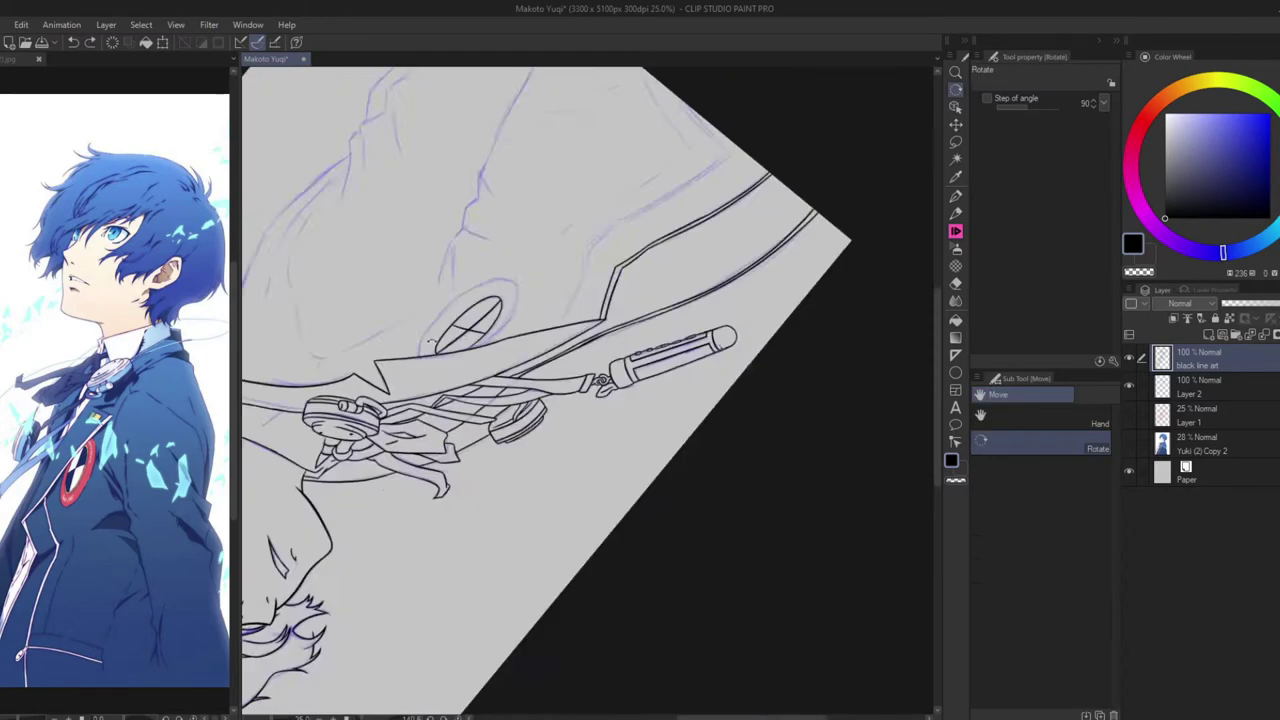
Ink the outer ring of the oval badge up to the lapel edge
scroll(445, 474, "up", 2)
left_click_drag(440, 394, 442, 612)
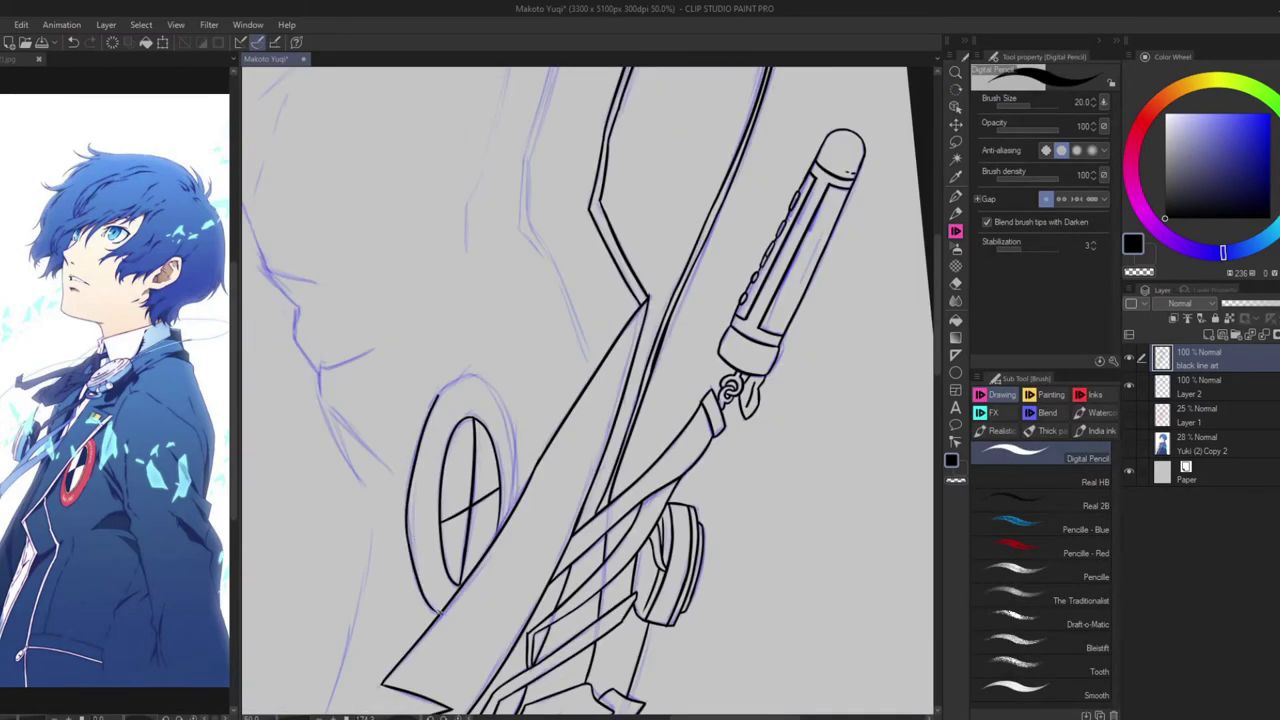
left_click_drag(480, 380, 524, 510)
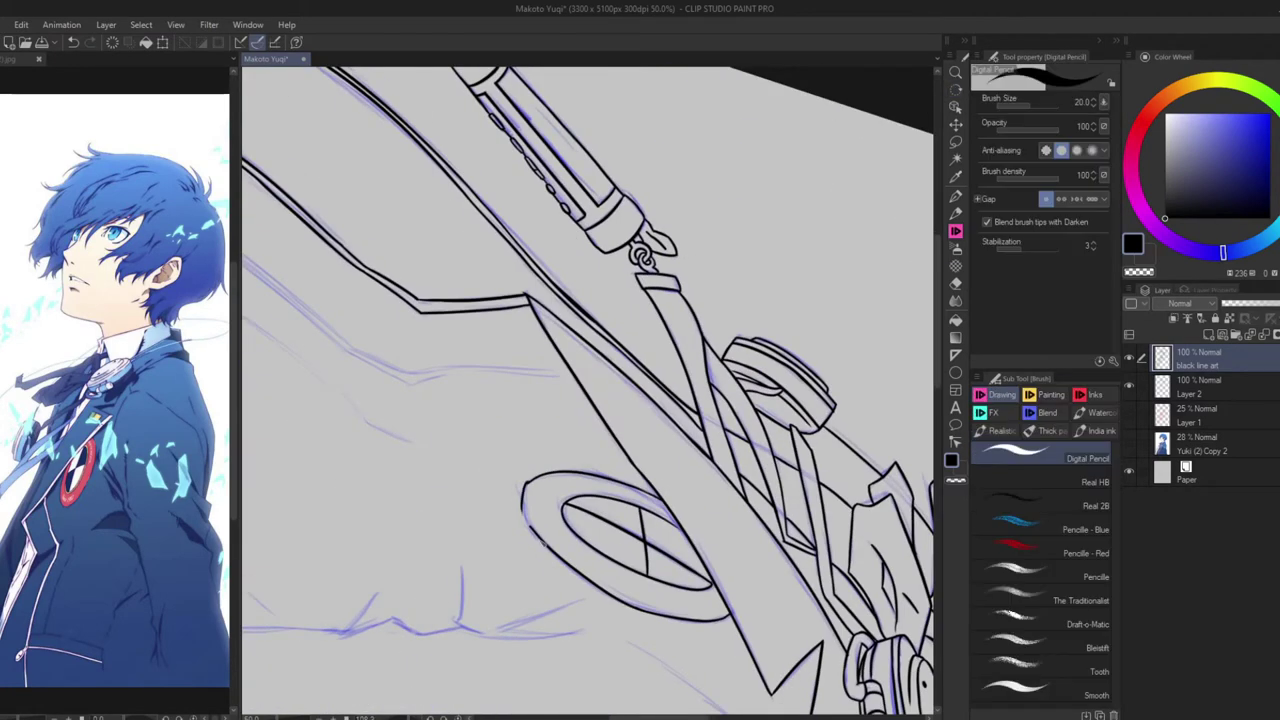
scroll(524, 490, "up", 3)
scroll(526, 484, "down", 4)
Ink the jagged shoulder contour of the jacket from the collar down to the start of the upper sleeve
scroll(526, 484, "up", 3)
mouse_move(658, 350)
left_mouse_down()
mouse_move(710, 376)
mouse_move(740, 540)
left_mouse_up()
scroll(587, 390, "down", 2)
left_click_drag(515, 250, 560, 365)
scroll(587, 390, "up", 2)
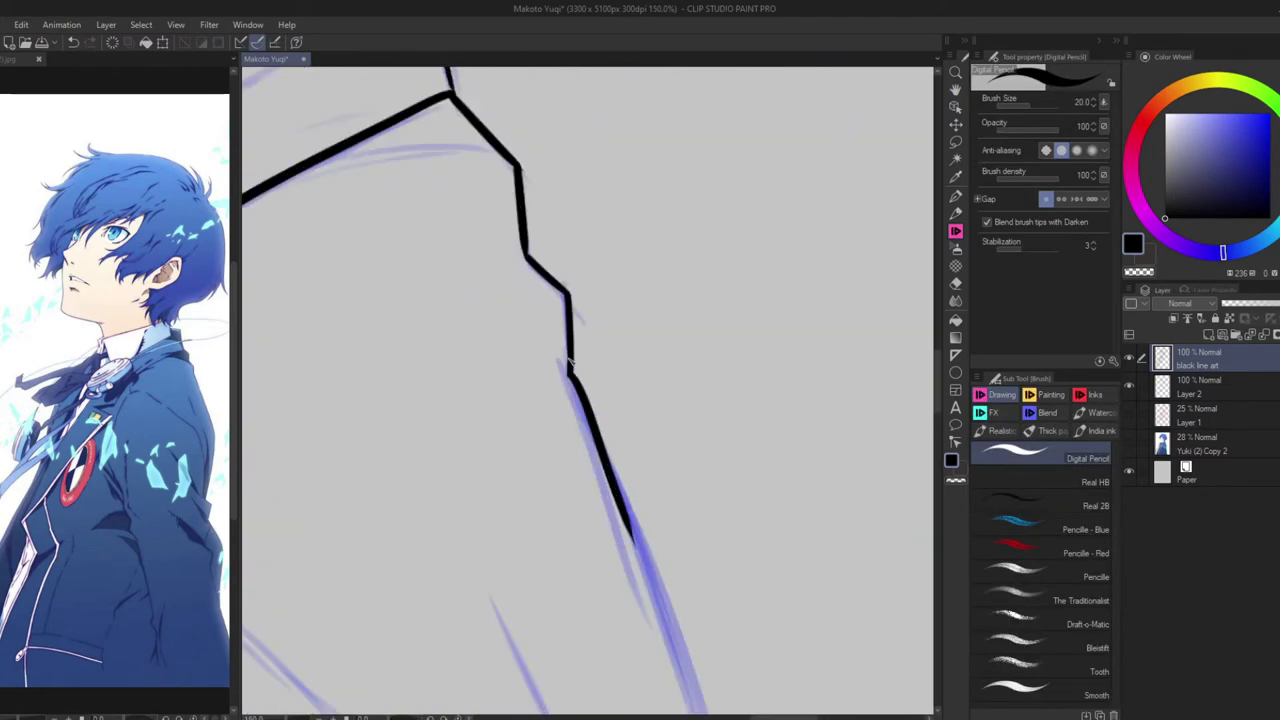
mouse_move(550, 180)
left_mouse_down()
mouse_move(586, 514)
mouse_move(557, 643)
left_mouse_up()
key("ctrl+z")
scroll(557, 643, "up", 1)
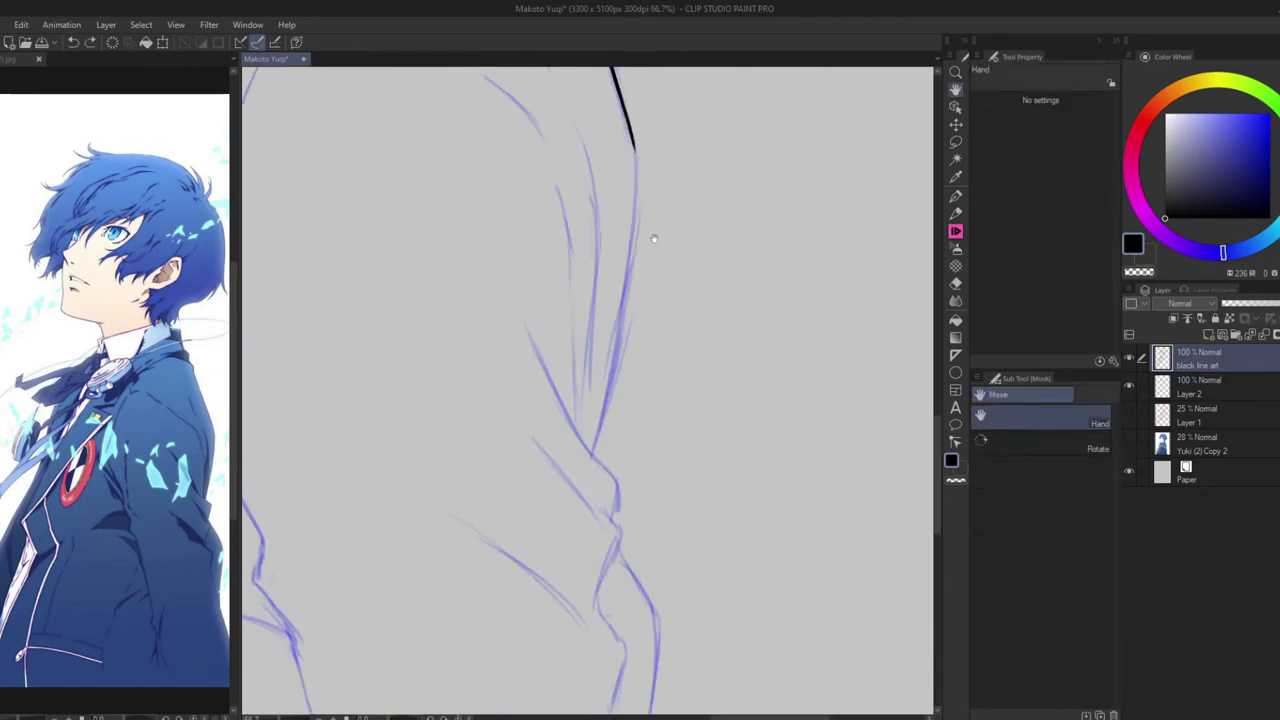
Ink the outer contour of the sleeve down to the elbow, with the overlapping fabric folds at the bend
mouse_move(528, 314)
left_mouse_down()
mouse_move(628, 491)
mouse_move(573, 366)
mouse_move(550, 400)
mouse_move(543, 475)
left_mouse_up()
key("ctrl+z")
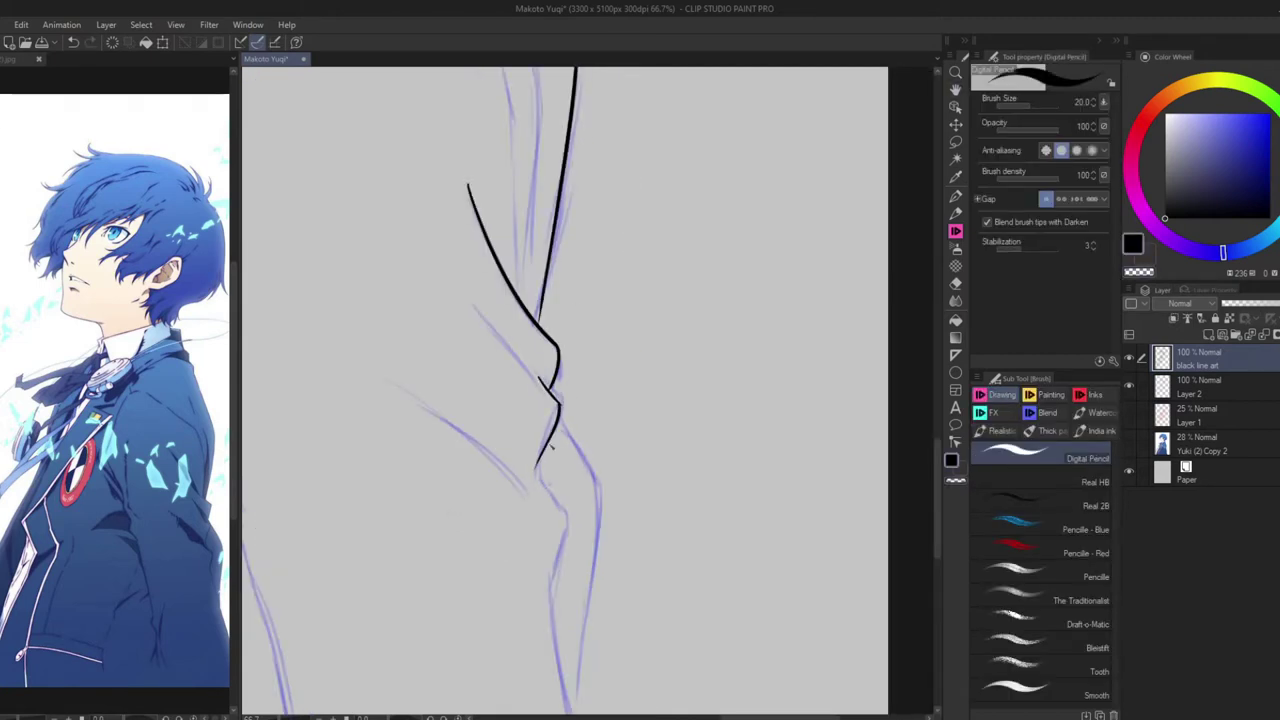
scroll(543, 400, "up", 3)
key("space")
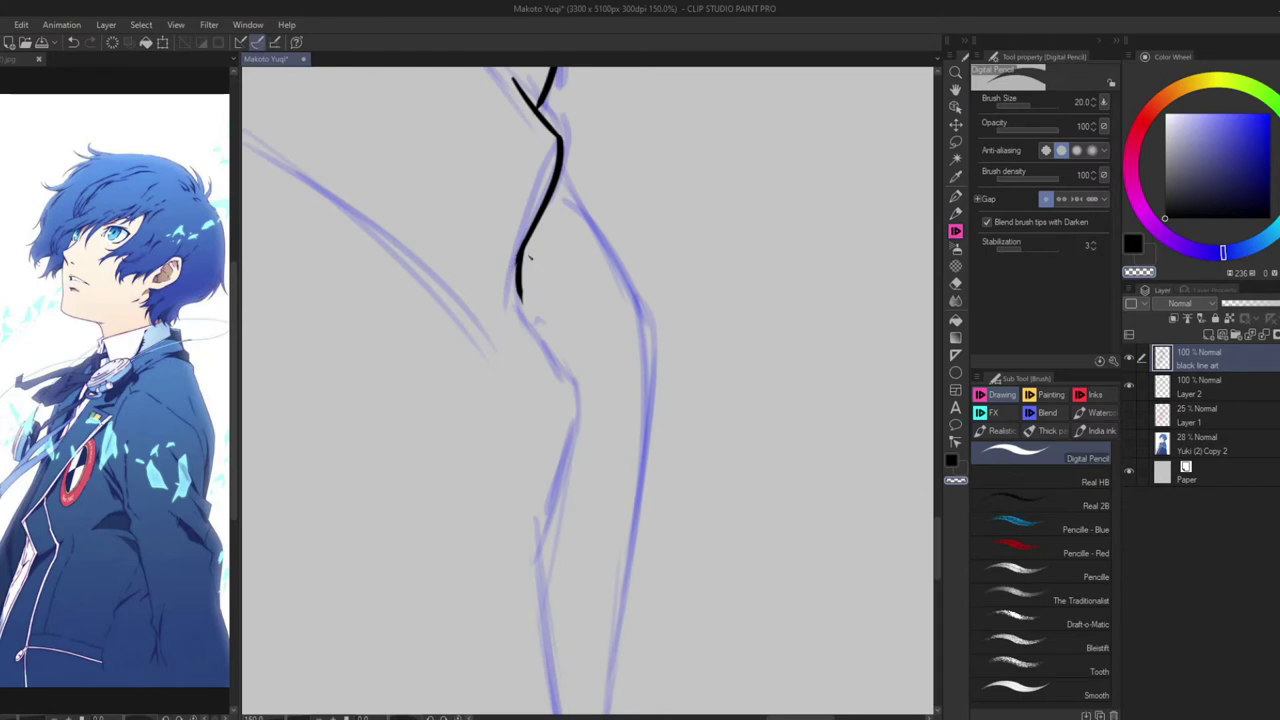
mouse_move(480, 258)
left_mouse_down()
mouse_move(579, 396)
mouse_move(557, 590)
left_mouse_up()
scroll(557, 590, "down", 3)
Ink the lower sleeve's outer lines down to the canvas edge and start the sleeve's inner contour there
mouse_move(566, 468)
left_mouse_down()
mouse_move(588, 400)
mouse_move(786, 243)
left_mouse_up()
mouse_move(716, 336)
left_mouse_down()
mouse_move(802, 228)
mouse_move(620, 400)
mouse_move(550, 430)
left_mouse_up()
key("ctrl+z")
left_click_drag(375, 212, 522, 404)
key("ctrl+z")
mouse_move(499, 261)
left_mouse_down()
mouse_move(480, 263)
mouse_move(451, 348)
mouse_move(500, 400)
left_mouse_up()
mouse_move(497, 462)
left_mouse_down()
mouse_move(590, 206)
mouse_move(560, 400)
left_mouse_up()
key("ctrl+z")
left_click_drag(622, 312, 556, 398)
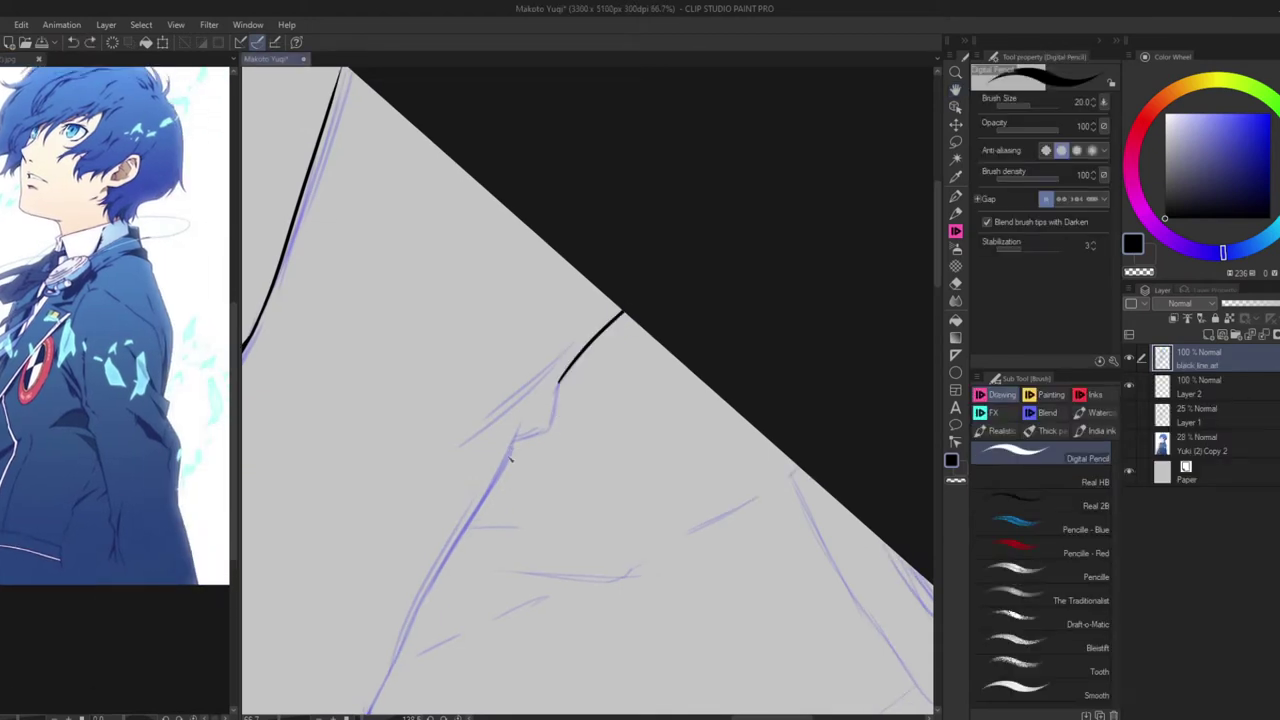
Ink the inner sleeve contour with its elbow folds, from the forearm up toward the oval badge
left_click_drag(609, 200, 486, 472)
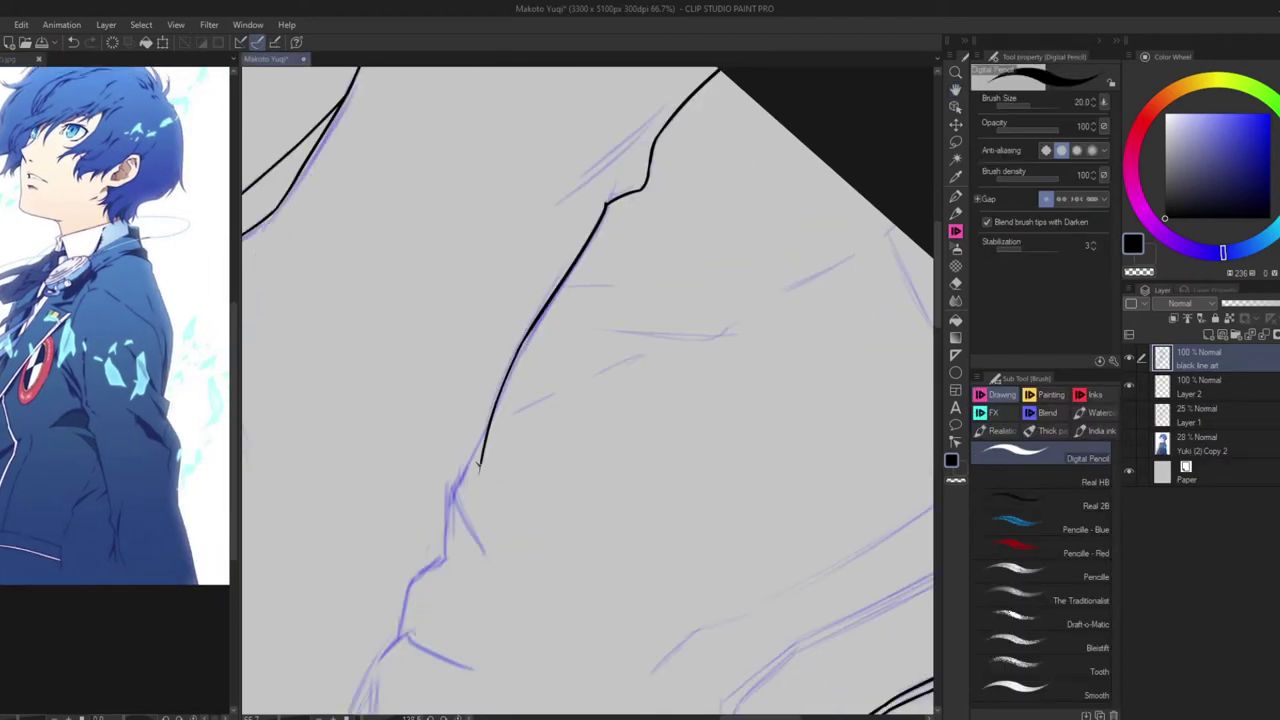
left_click_drag(497, 407, 514, 477)
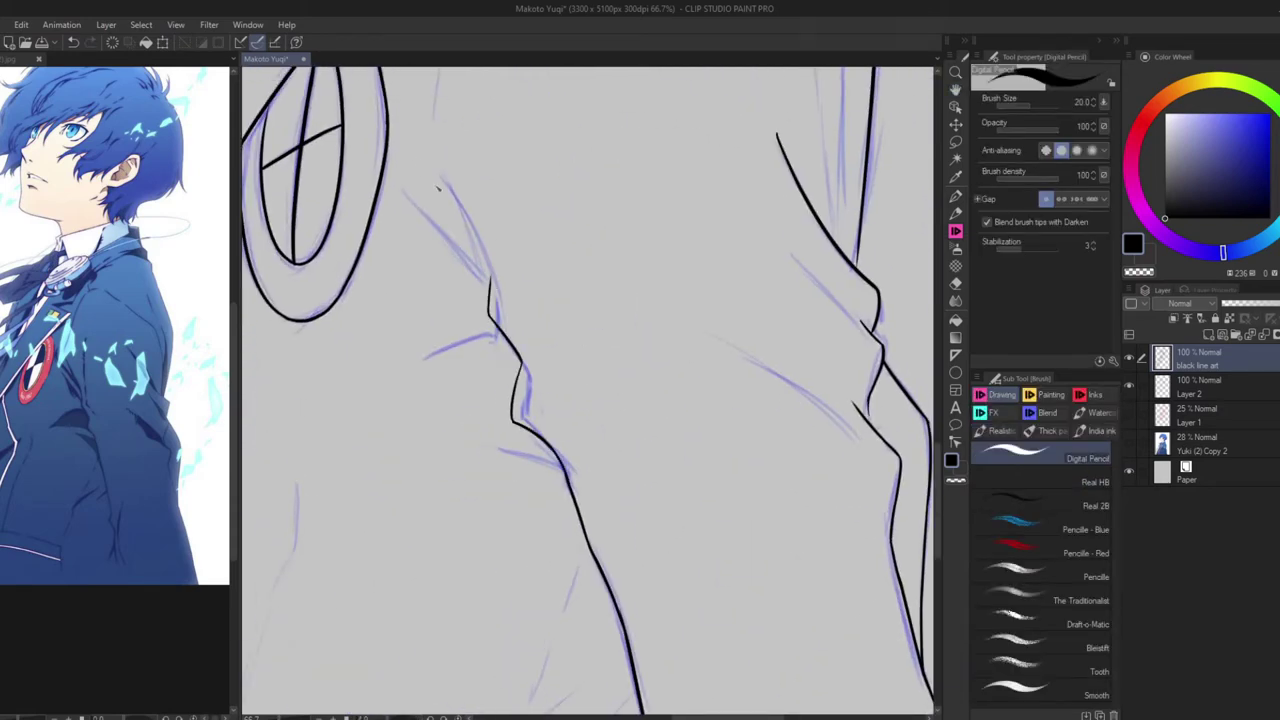
left_click_drag(461, 457, 422, 213)
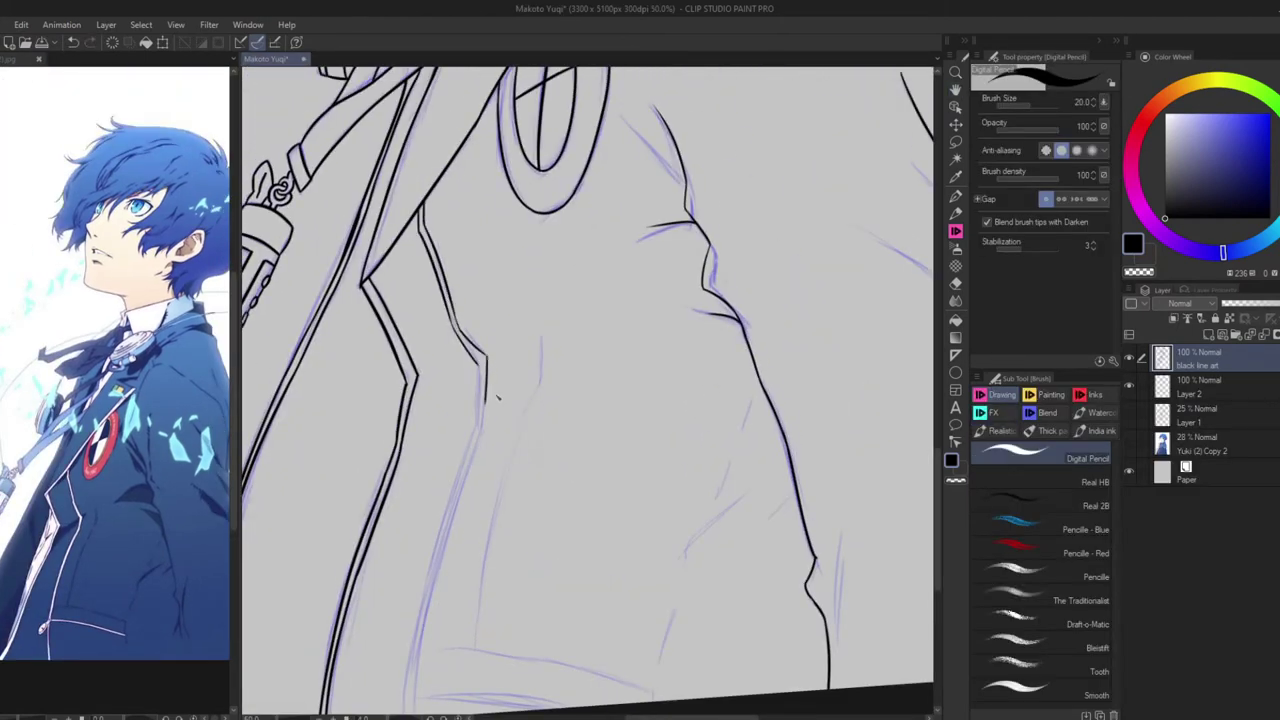
Finish the double trim line of the jacket's front edge to the hem and ink the folds across the lower jacket
mouse_move(494, 410)
left_mouse_down()
mouse_move(517, 270)
mouse_move(432, 578)
left_mouse_up()
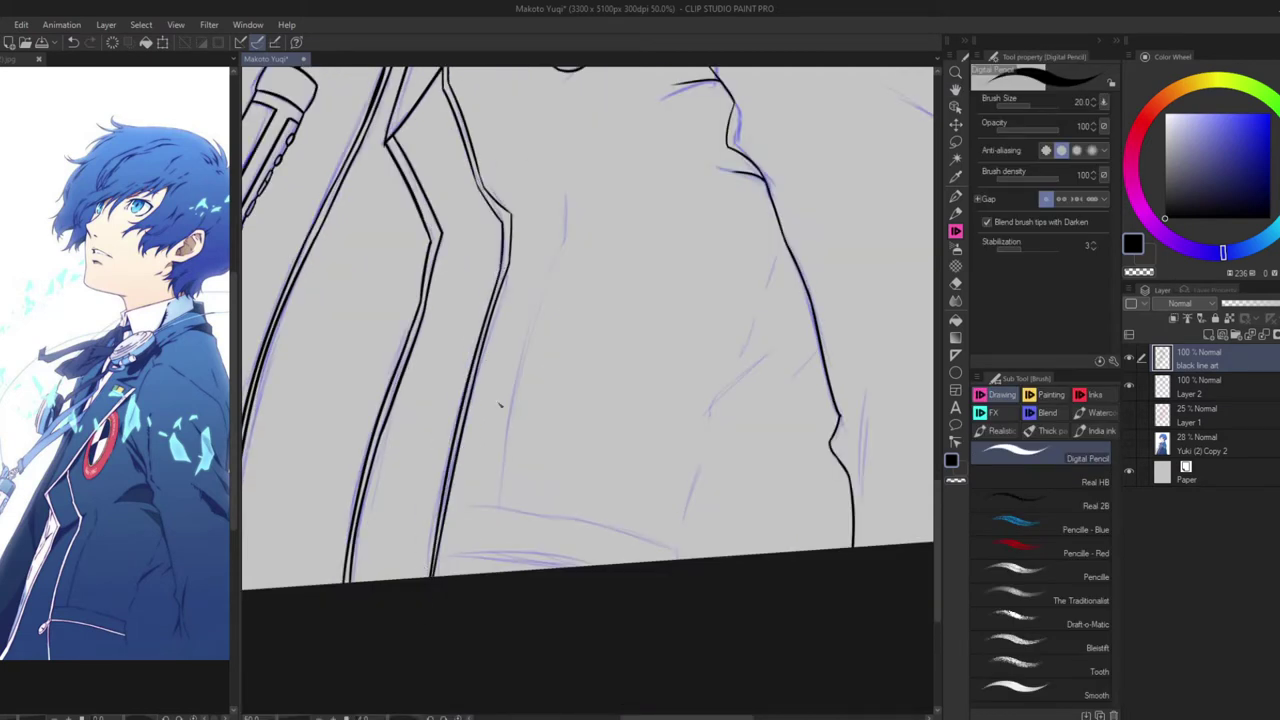
key("ctrl+z")
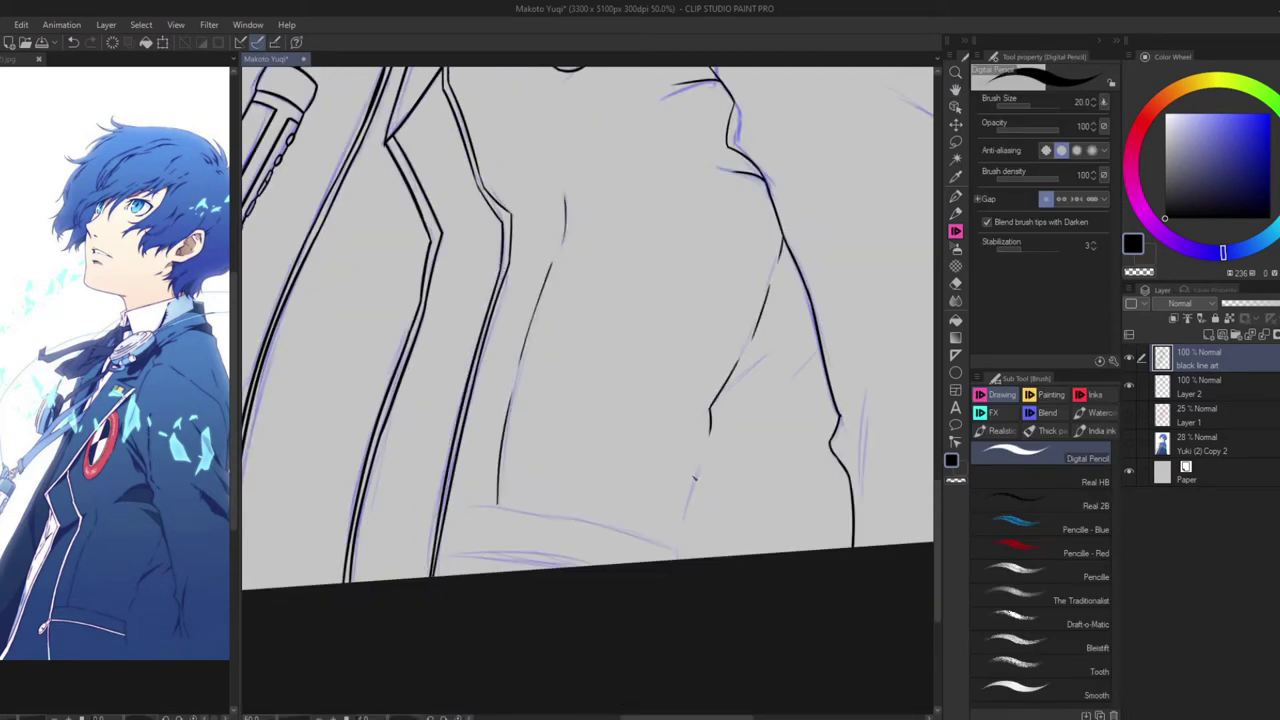
left_click_drag(866, 384, 862, 546)
key("ctrl+z")
left_click_drag(868, 346, 860, 546)
Ink the long crease lines running into the sleeve's elbow and tidy the end of a crease with transparent colour
scroll(618, 400, "up", 3)
left_click_drag(531, 349, 749, 386)
key("ctrl+z")
left_click_drag(491, 263, 686, 429)
left_click_drag(663, 233, 557, 465)
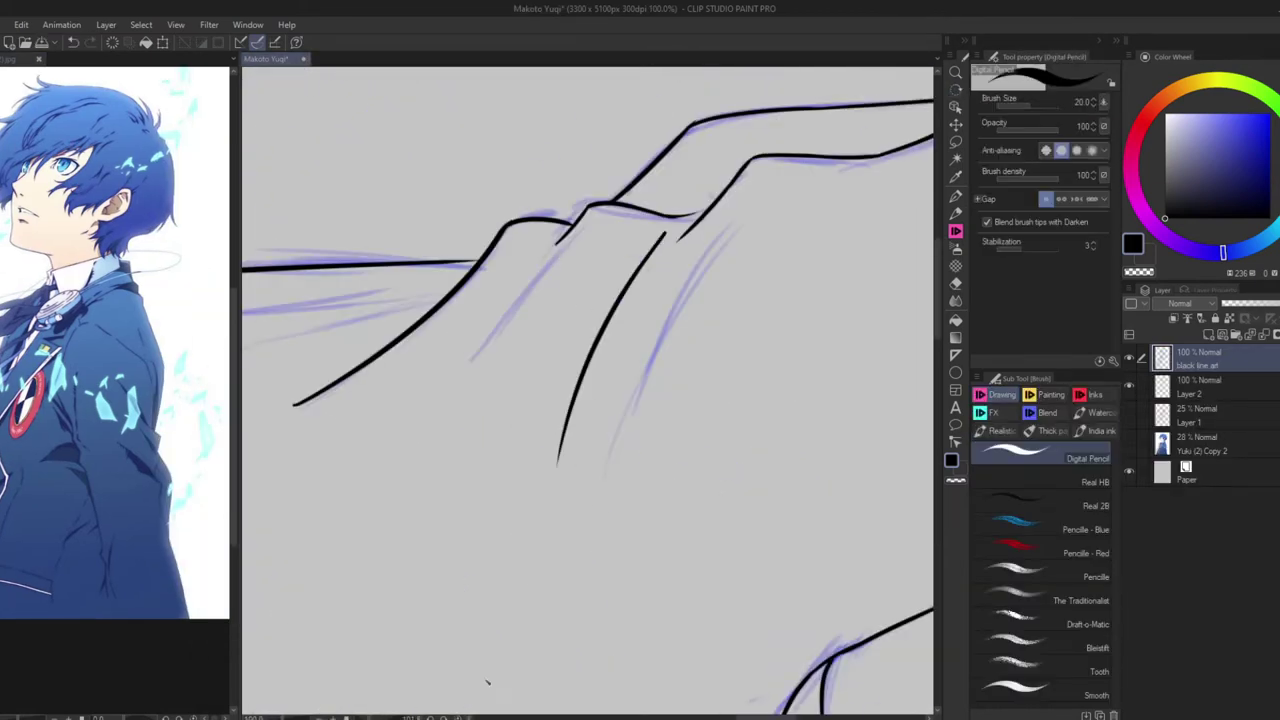
scroll(465, 702, "down", 5)
key("ctrl+z")
left_click_drag(620, 214, 706, 328)
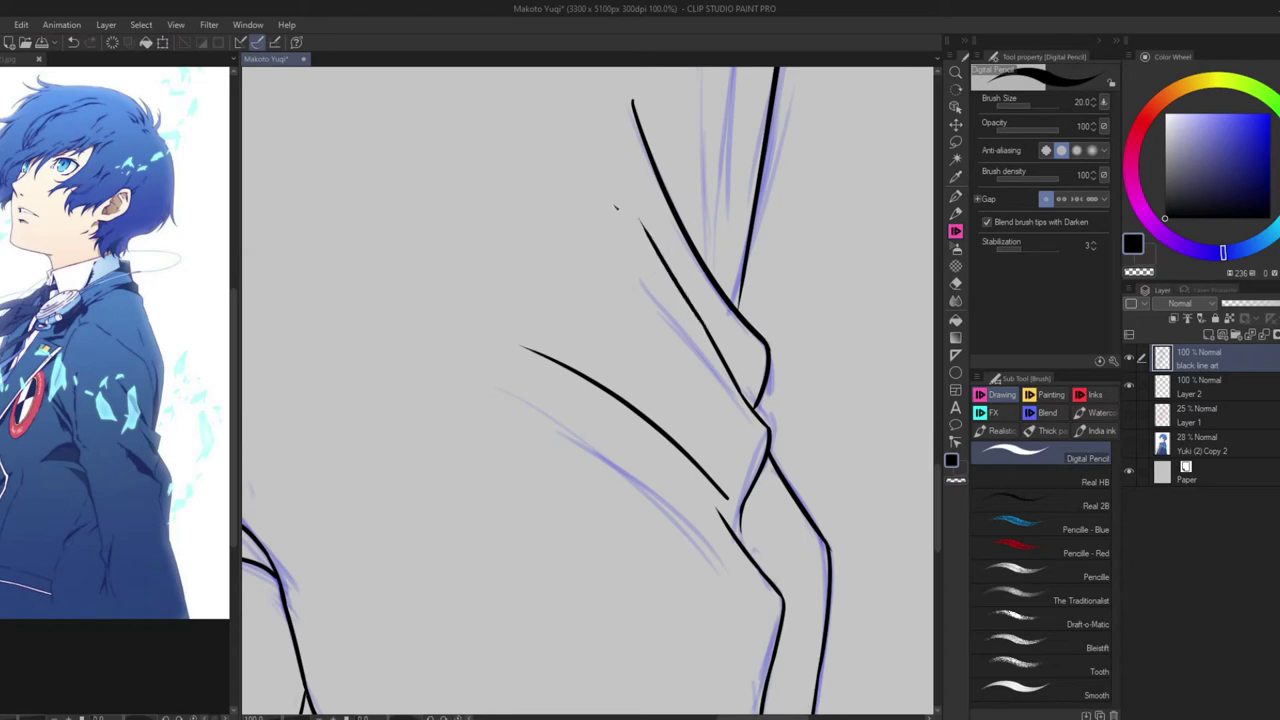
key("c")
left_click_drag(545, 358, 562, 366)
key("c")
Ink the shoulder seam and the long fold lines on the chest and upper sleeve below the collar
scroll(598, 366, "down", 1)
scroll(594, 405, "down", 1)
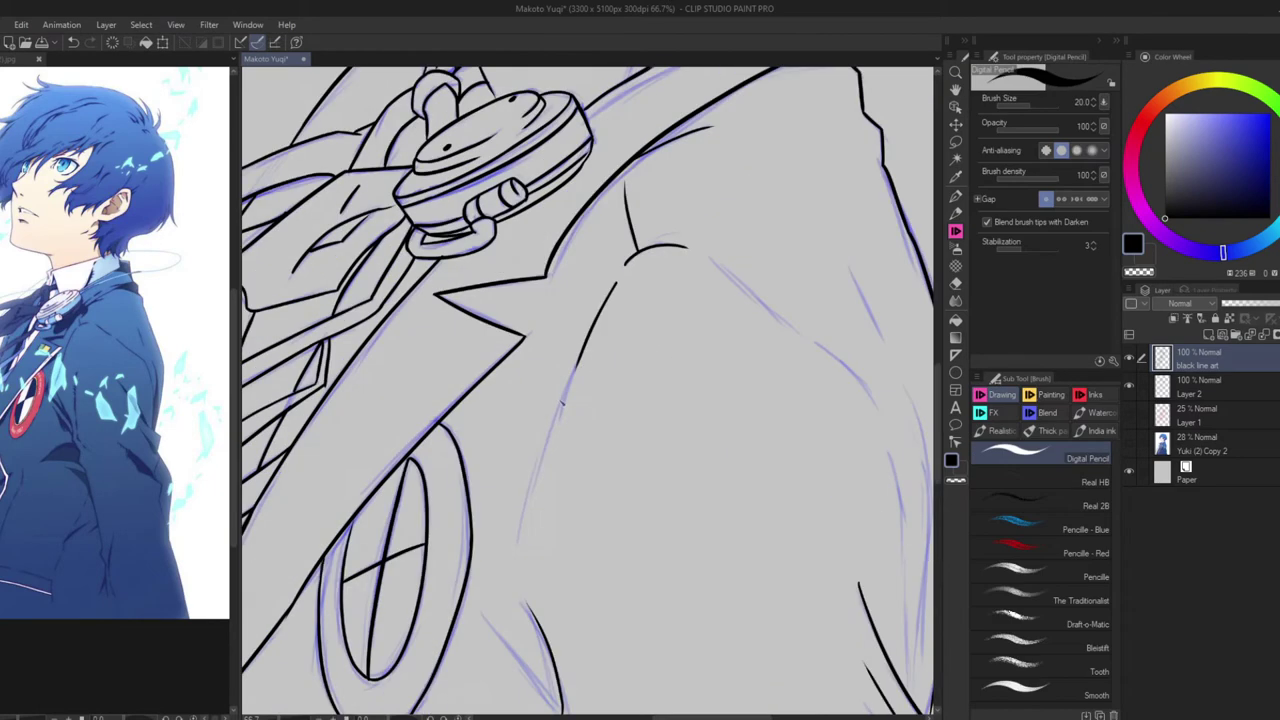
scroll(590, 365, "up", 1)
left_click_drag(590, 356, 604, 578)
left_click_drag(610, 294, 592, 478)
Ink a tapered shadow line with short hatches on the neck above the shirt collar
key("ctrl+0")
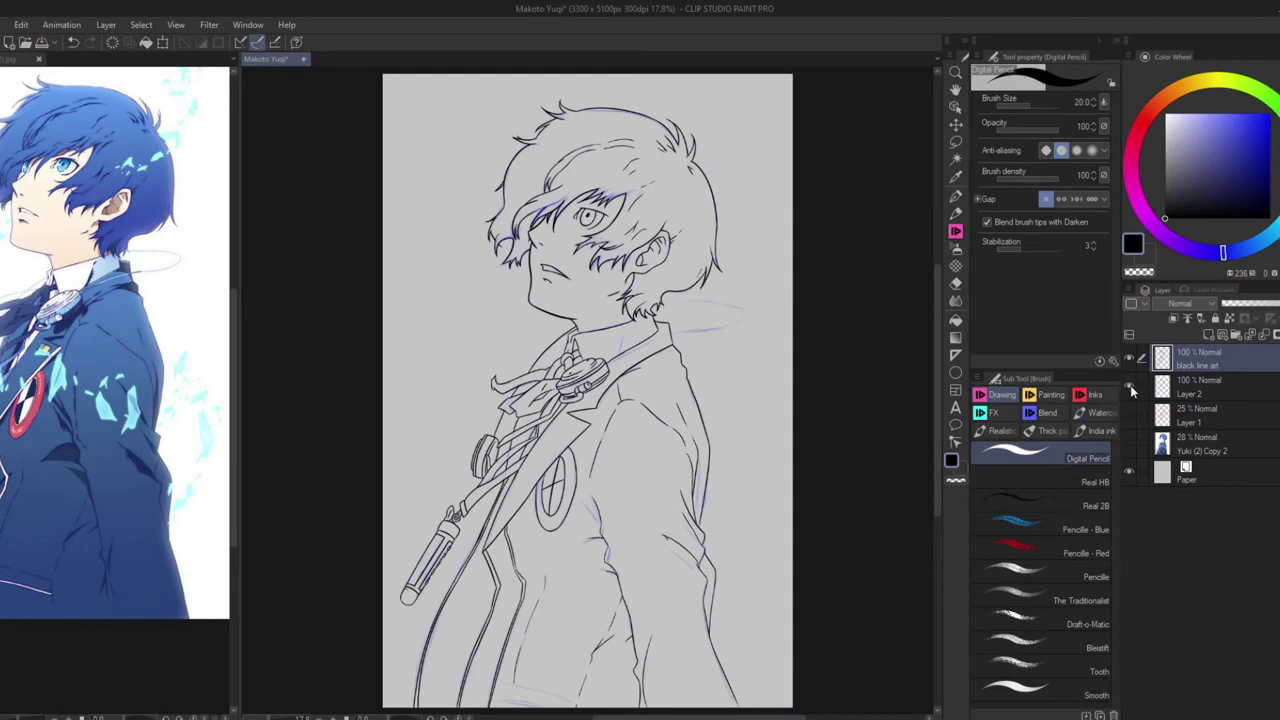
scroll(612, 330, "up", 4)
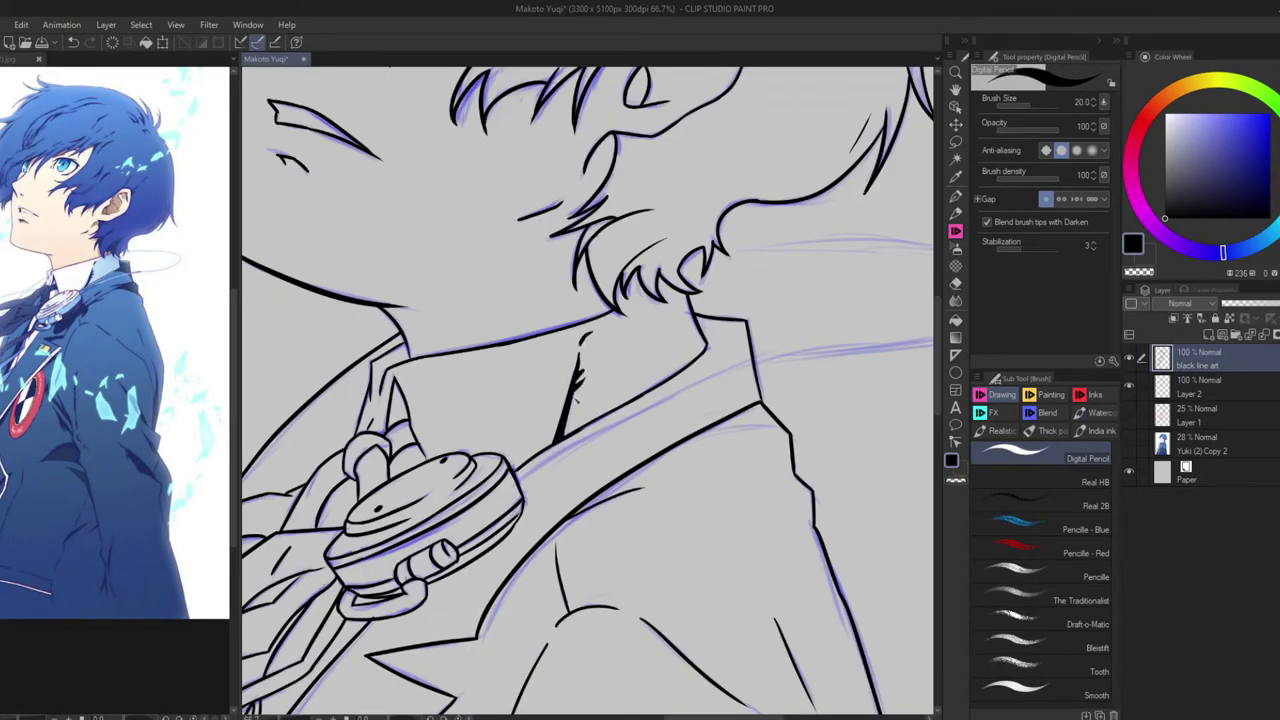
key("ctrl+0")
Ink the headphone band from the round earpiece across the collar and around its loop behind the neck
scroll(516, 319, "up", 4)
key("r")
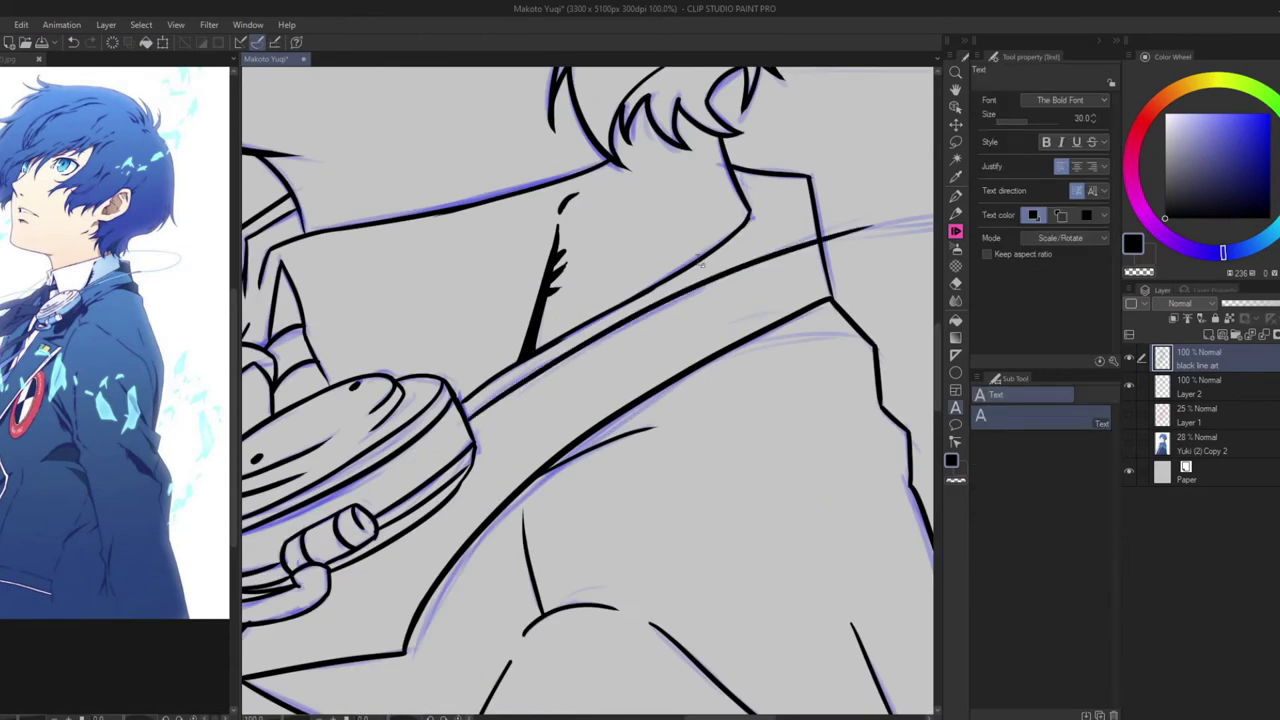
scroll(516, 319, "up", 1)
key("p")
mouse_move(404, 282)
left_mouse_down()
mouse_move(562, 230)
mouse_move(584, 486)
mouse_move(418, 512)
mouse_move(411, 448)
mouse_move(418, 574)
left_mouse_up()
key("ctrl+z")
left_click_drag(420, 482, 618, 314)
left_click_drag(542, 395, 560, 40)
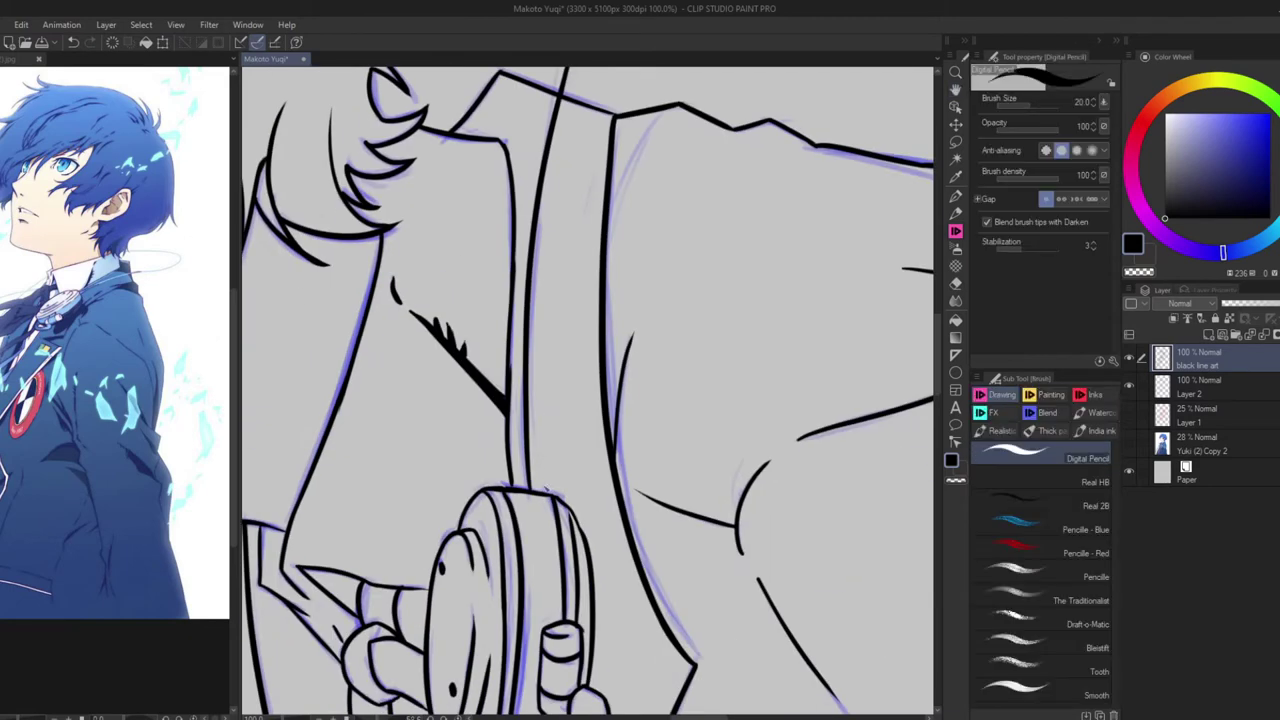
left_click_drag(537, 457, 478, 437)
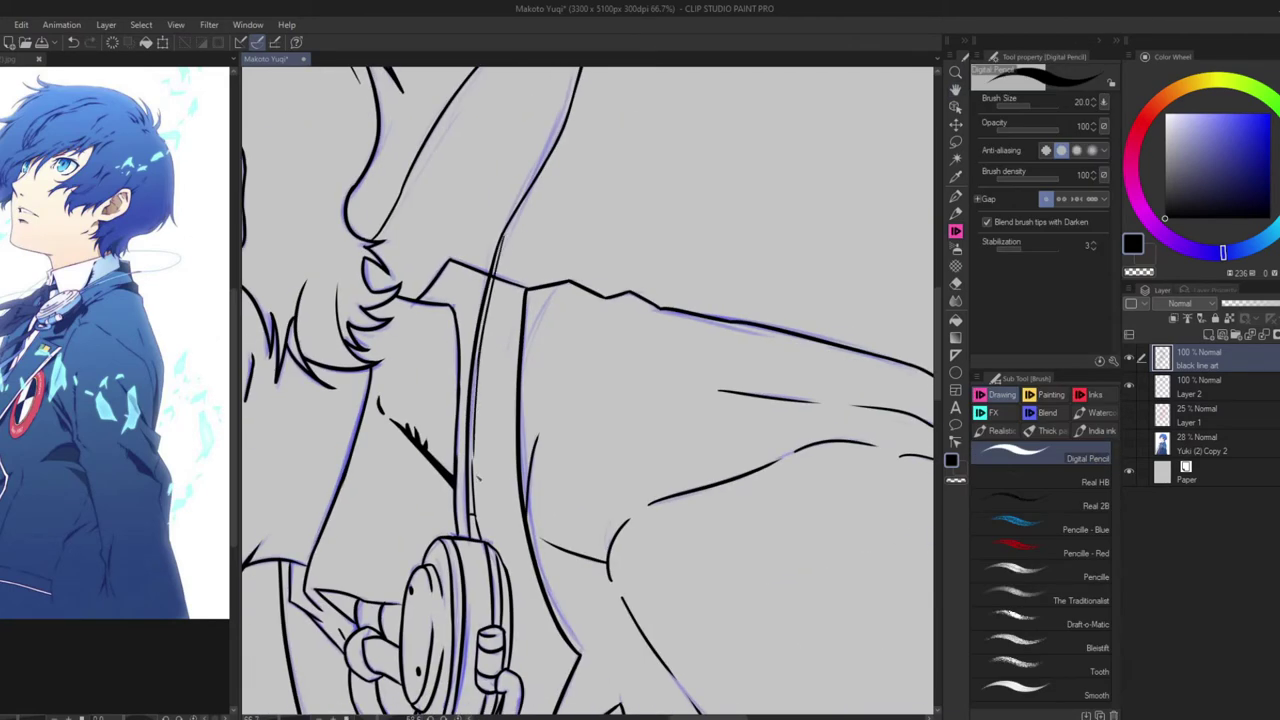
Add a thinner parallel line along the headphone band's loop behind the neck, using brush size 16.3
scroll(527, 213, "up", 5)
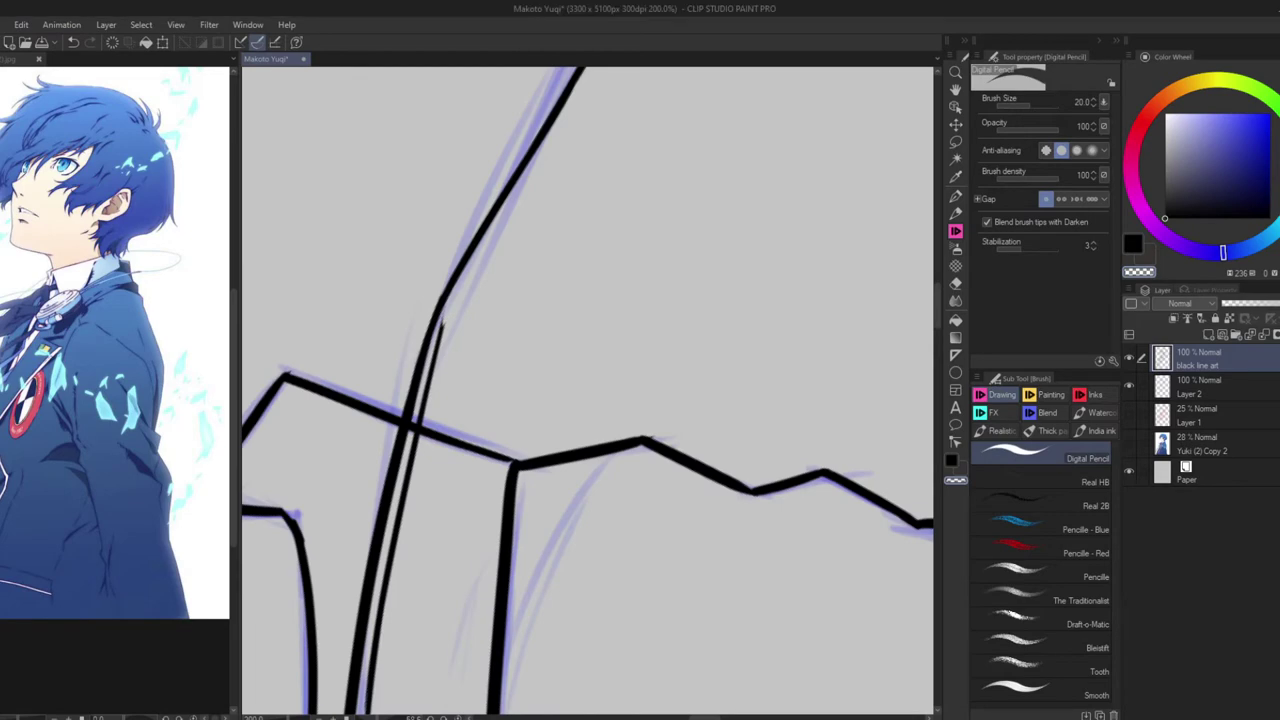
scroll(455, 300, "down", 1)
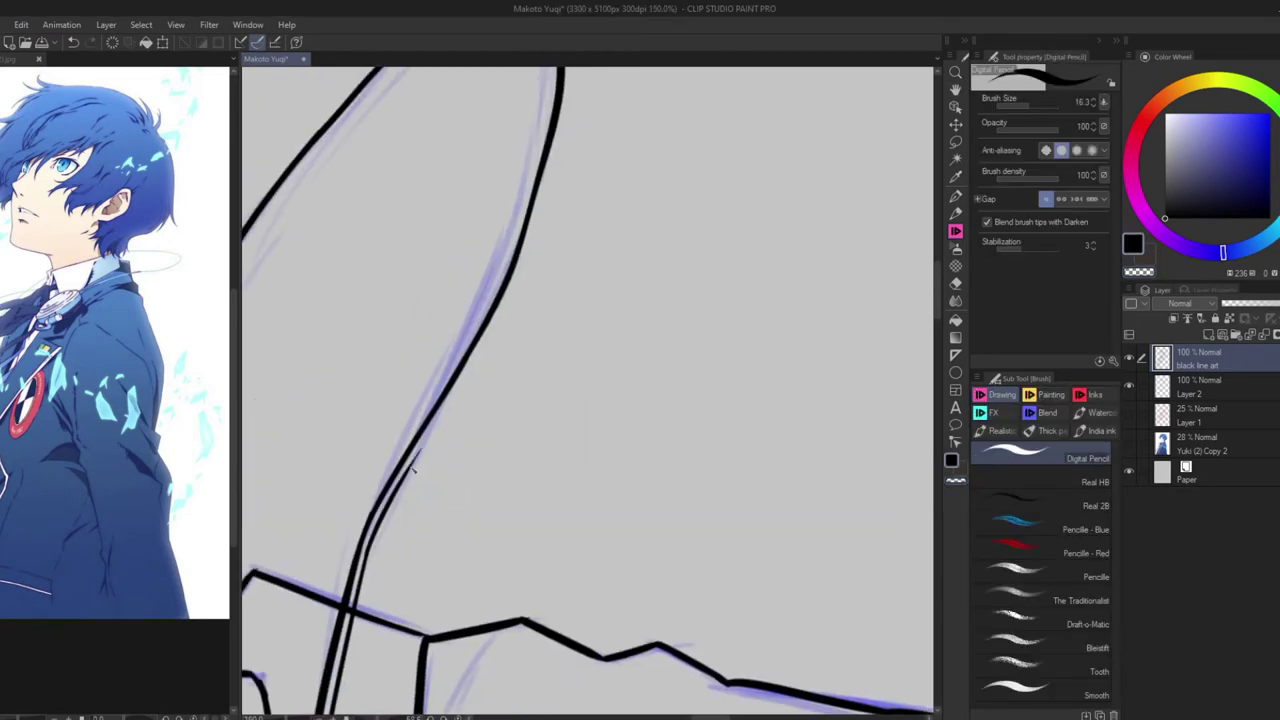
scroll(549, 257, "down", 3)
left_click_drag(549, 257, 404, 488)
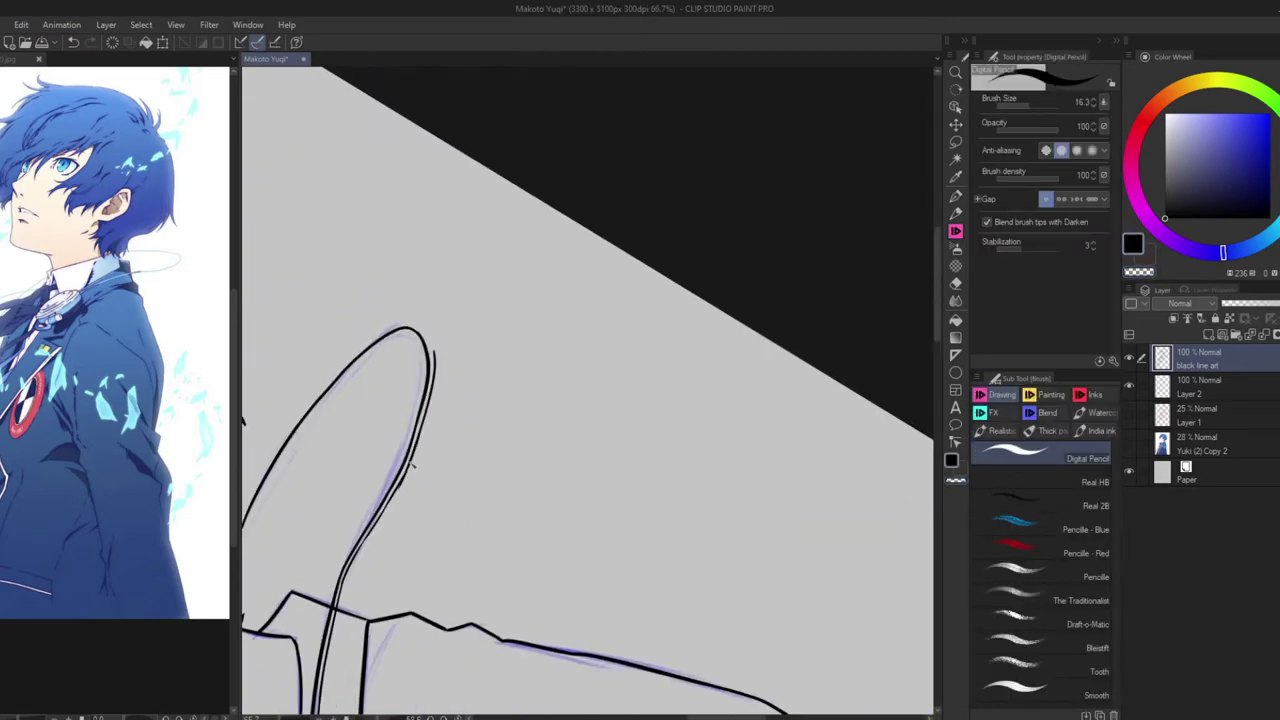
scroll(427, 345, "up", 2)
left_click_drag(427, 345, 290, 300)
left_click_drag(272, 242, 376, 402)
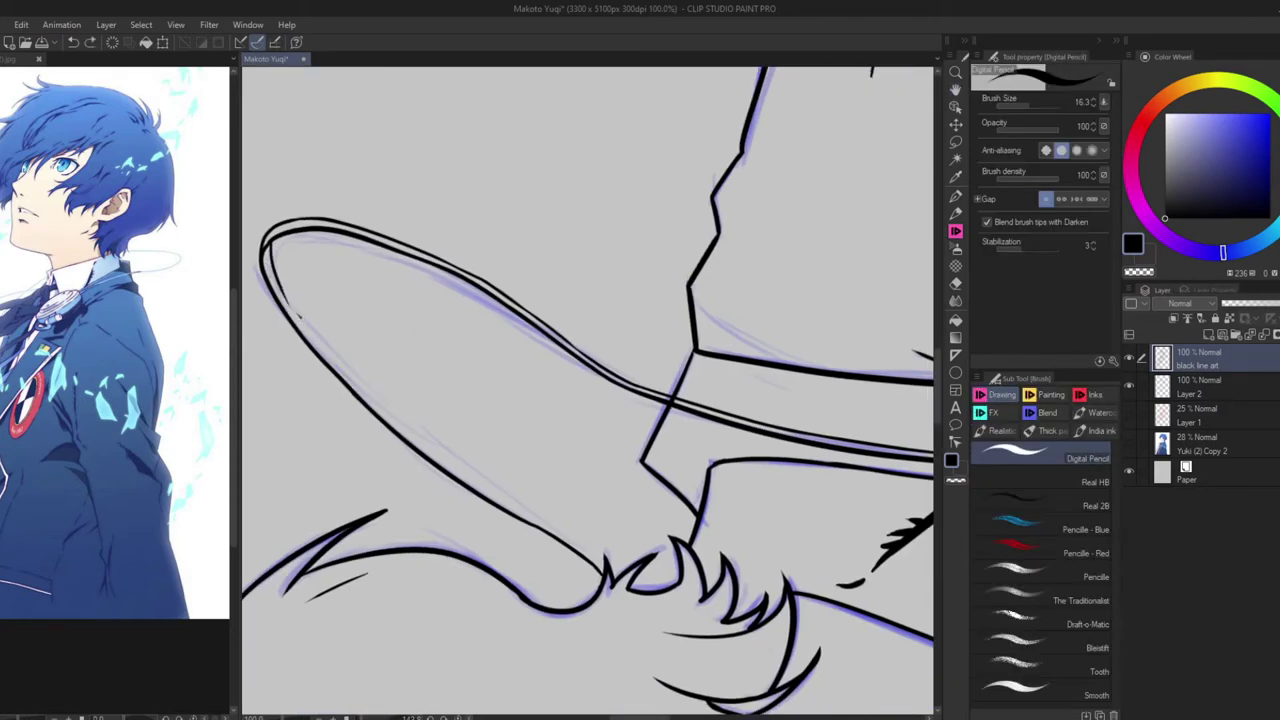
mouse_move(380, 400)
left_mouse_down()
mouse_move(345, 420)
mouse_move(556, 562)
left_mouse_up()
Add a parallel line to the headphone band in front of the neck, running from the chin to the tie
key("ctrl+0")
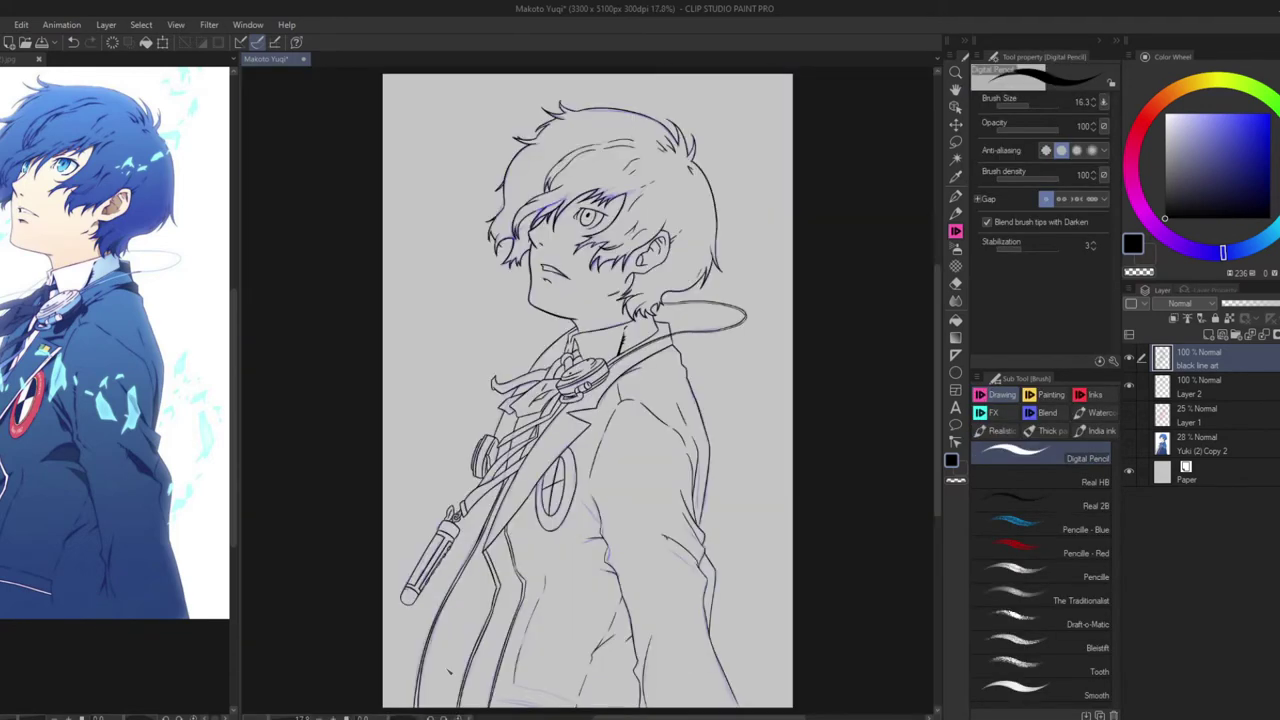
scroll(531, 437, "up", 3)
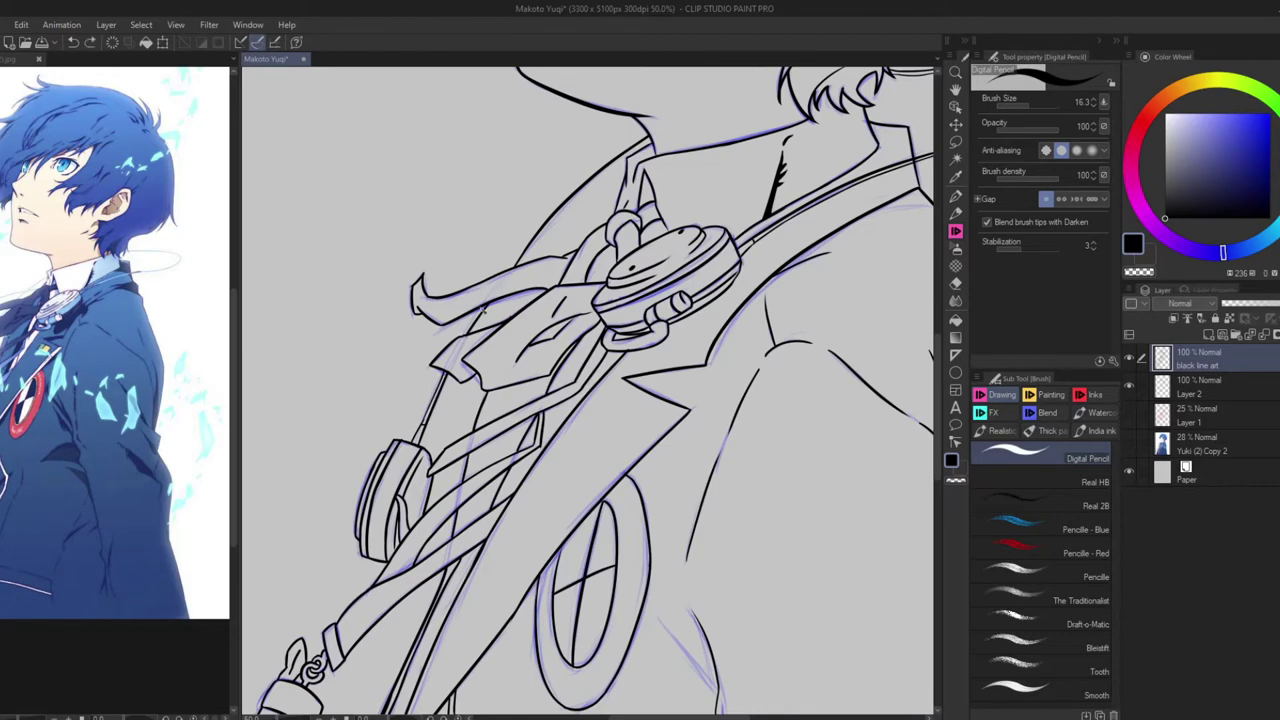
scroll(565, 200, "up", 2)
left_click_drag(684, 108, 409, 358)
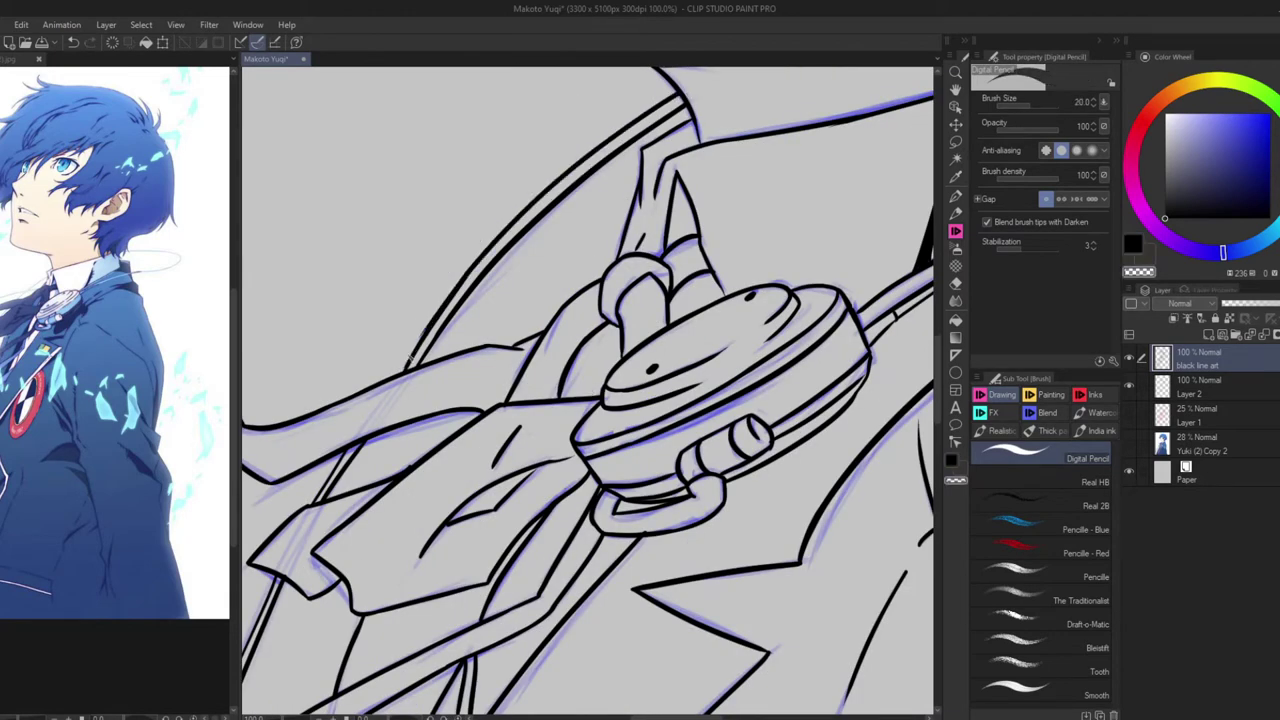
key("ctrl+z")
mouse_move(684, 100)
left_mouse_down()
mouse_move(390, 388)
mouse_move(686, 98)
left_mouse_up()
key("ctrl+z")
scroll(490, 262, "down", 5)
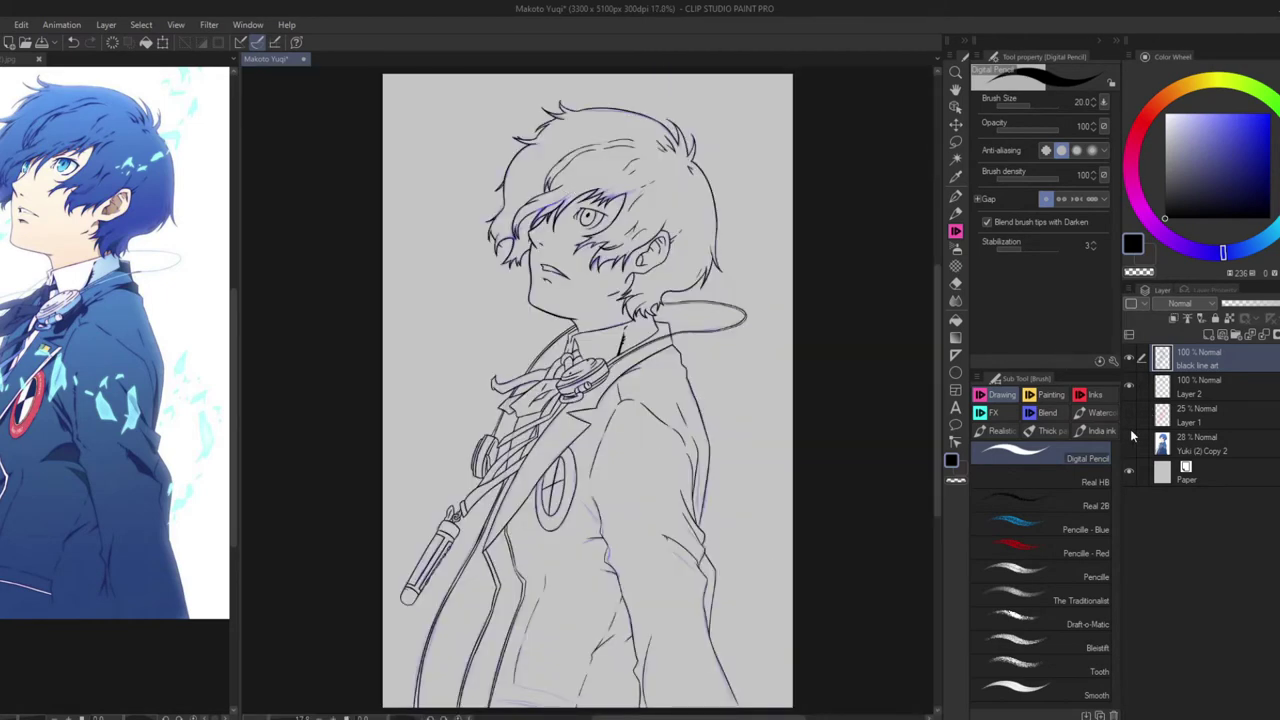
Ink the jacket folds between the oval badge and the inner sleeve near the armpit
scroll(620, 533, "up", 4)
key("ctrl+z")
left_click_drag(586, 580, 668, 680)
key("ctrl+z")
left_click_drag(604, 596, 580, 467)
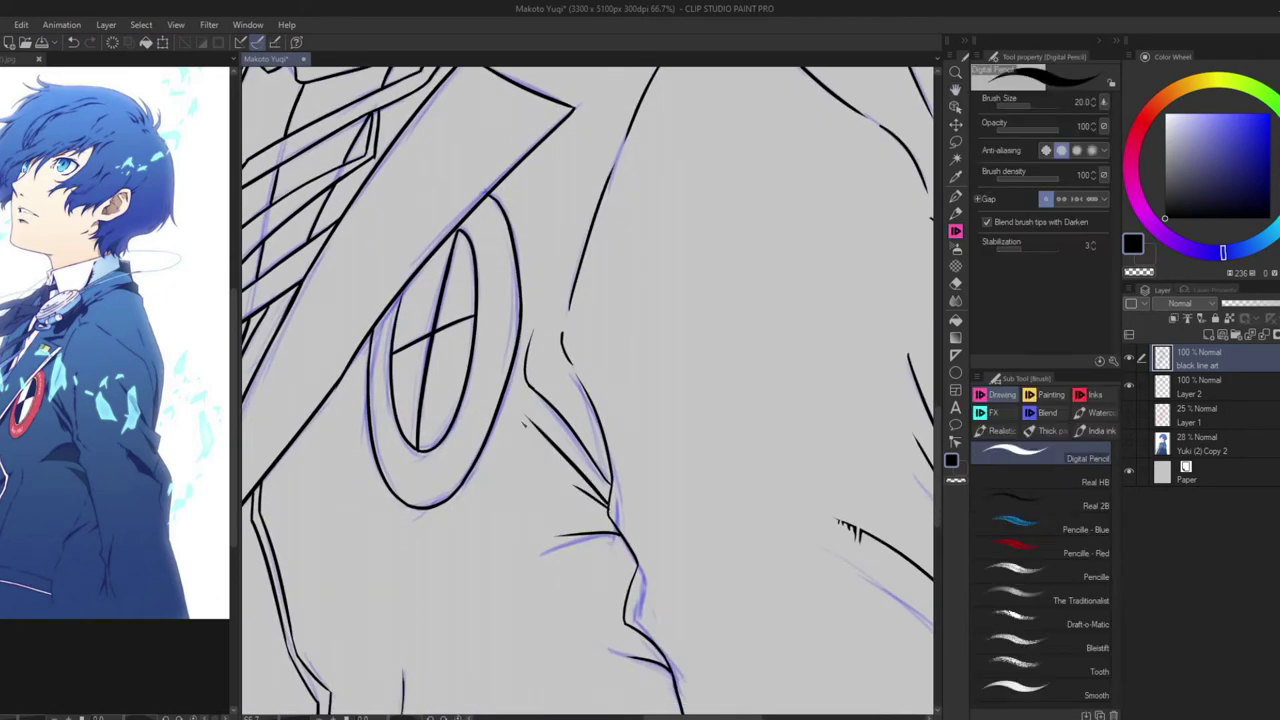
Ink the shirt edge and its folds inside the open jacket, from the lapel's lower corner to the canvas edge
scroll(552, 220, "up", 2)
scroll(552, 220, "down", 5)
scroll(115, 340, "down", 2)
scroll(490, 480, "up", 3)
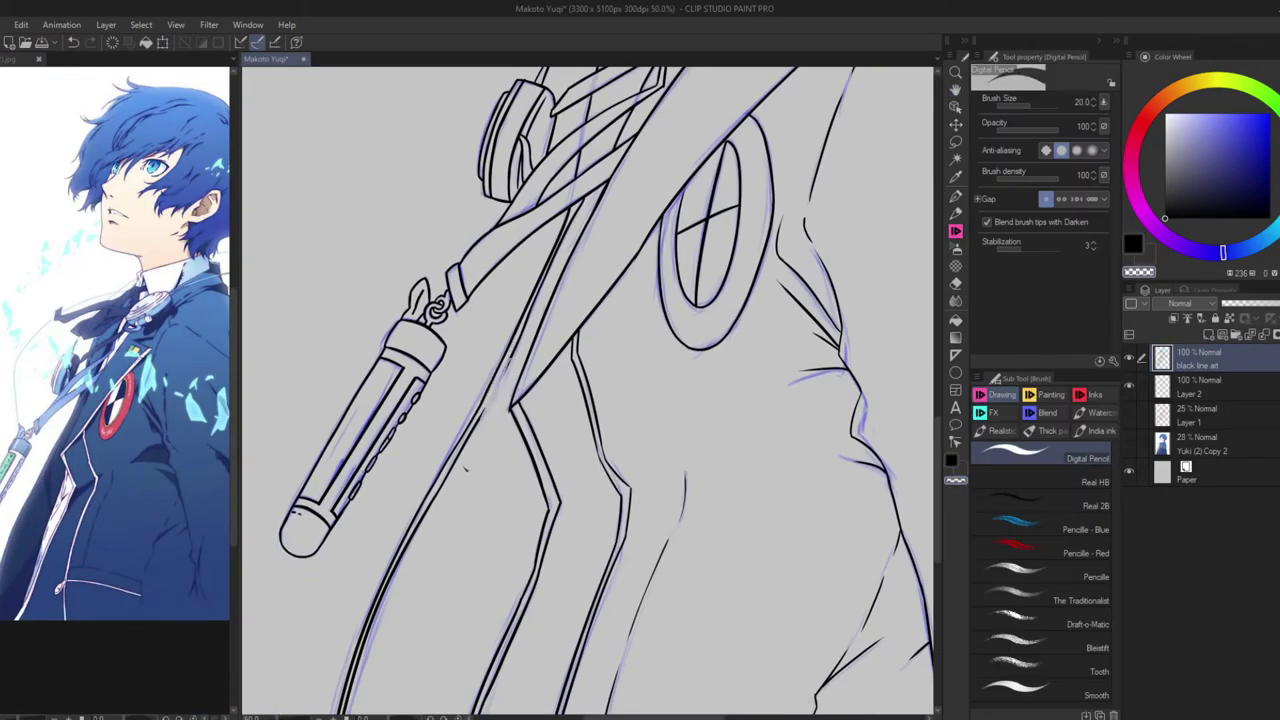
scroll(465, 470, "down", 3)
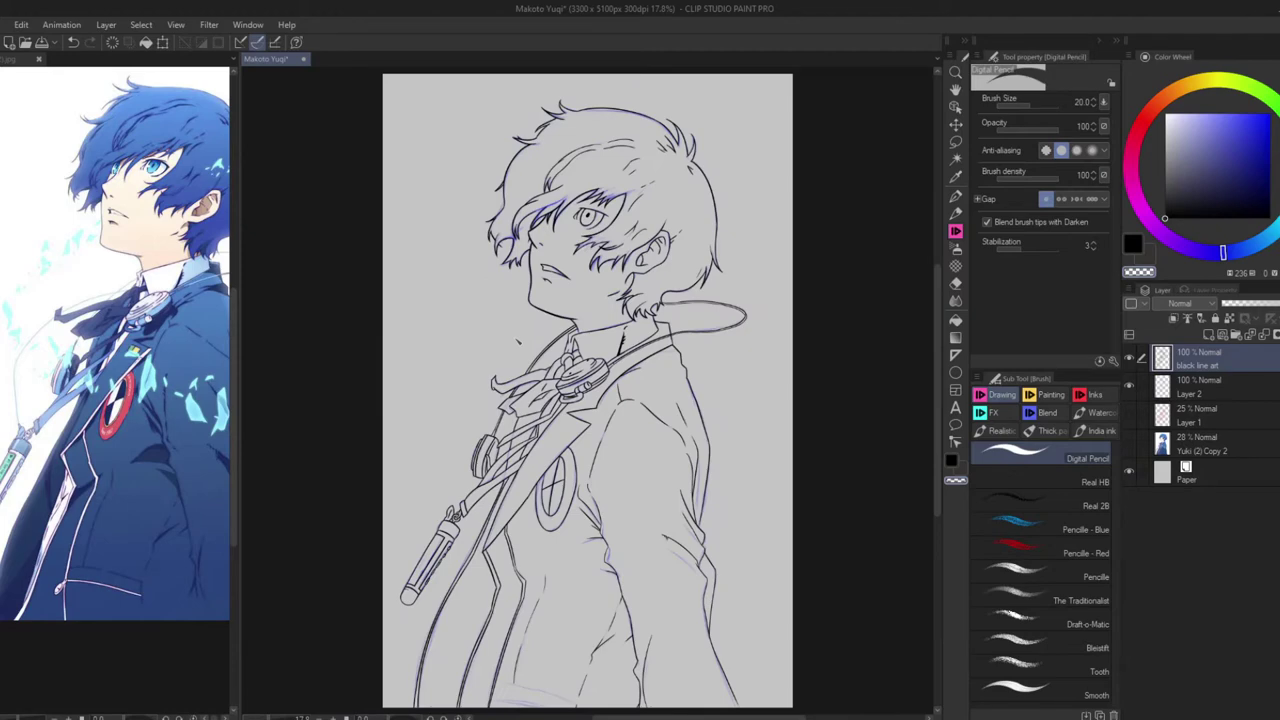
scroll(517, 340, "up", 3)
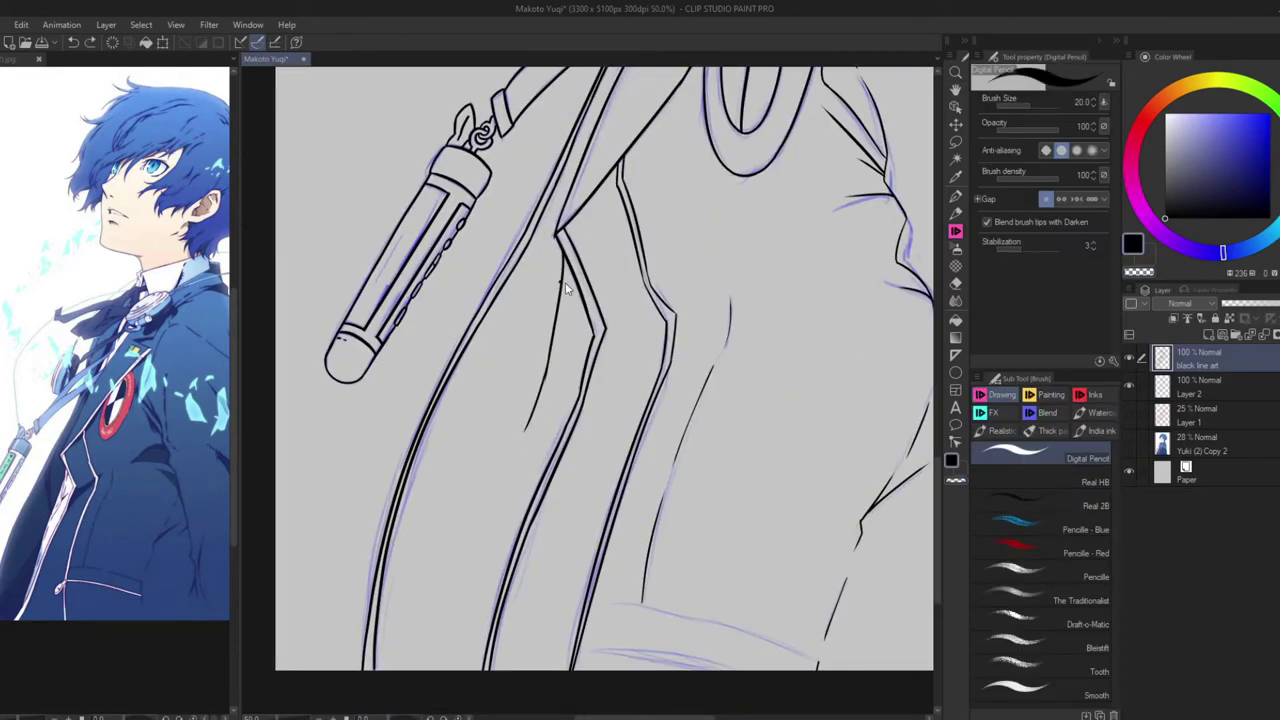
mouse_move(554, 286)
left_mouse_down()
mouse_move(441, 700)
mouse_move(471, 516)
left_mouse_up()
scroll(441, 700, "up", 1)
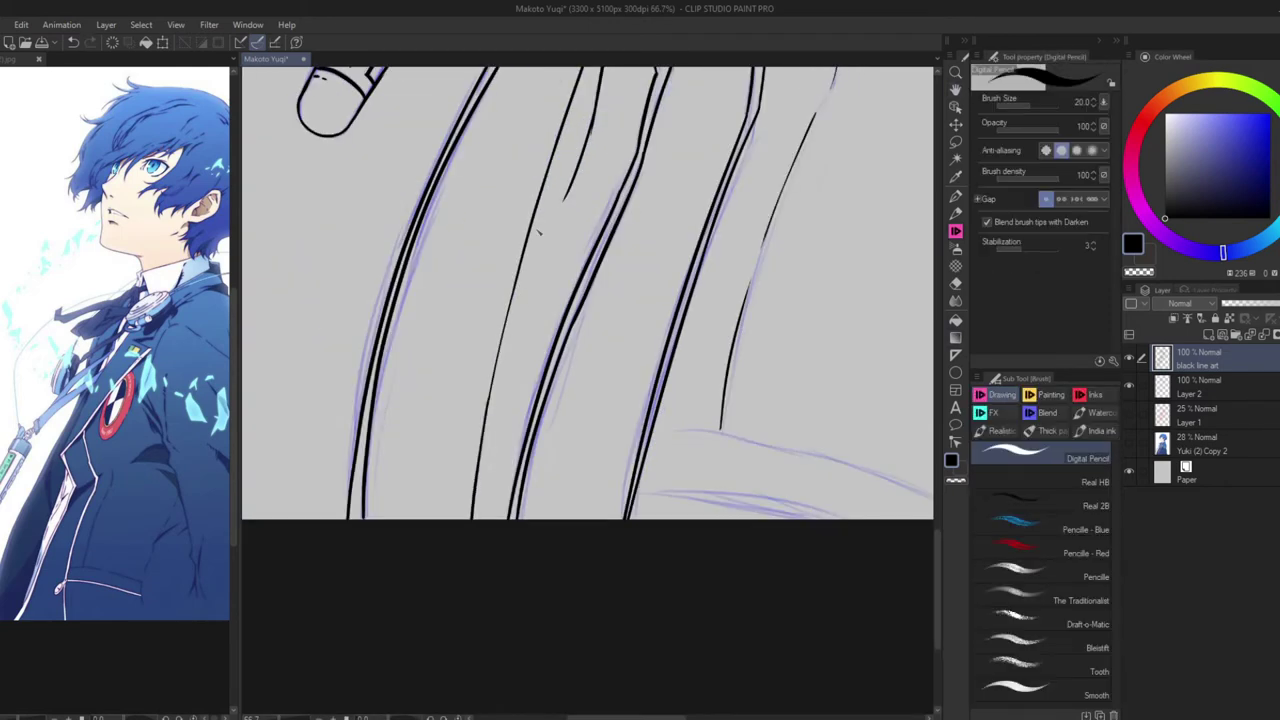
left_click_drag(514, 349, 520, 500)
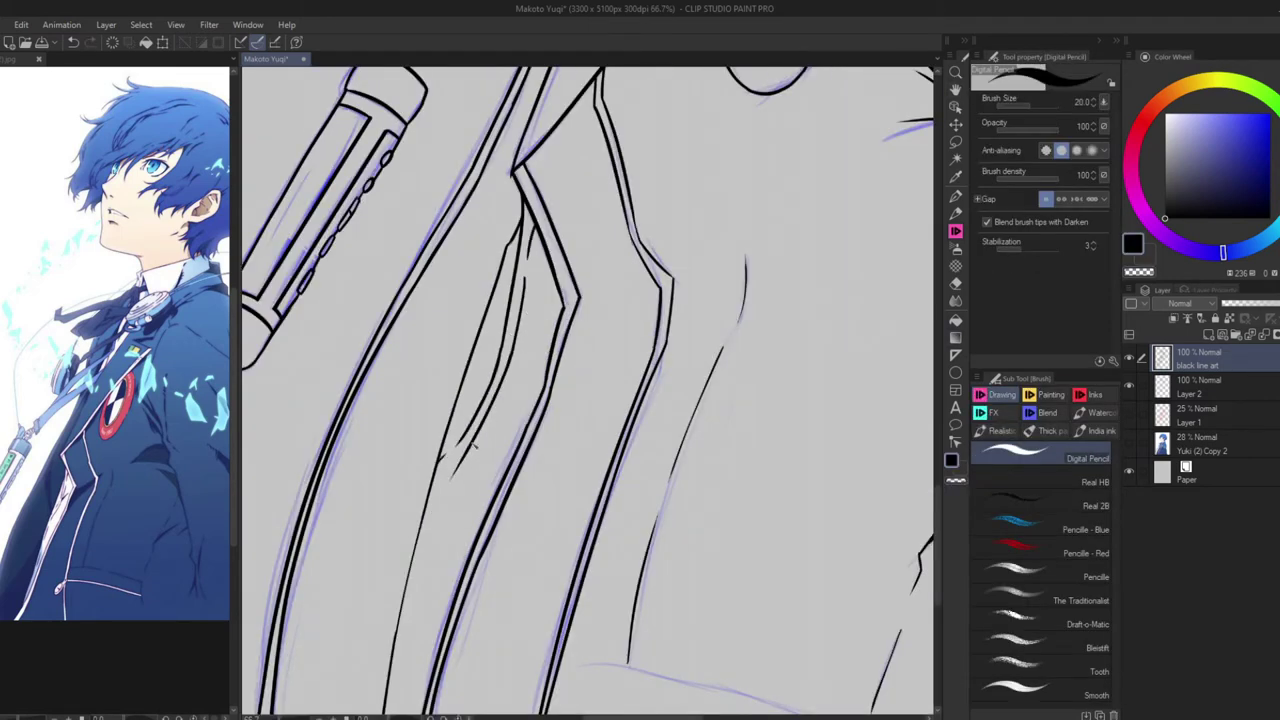
left_click_drag(476, 437, 469, 377)
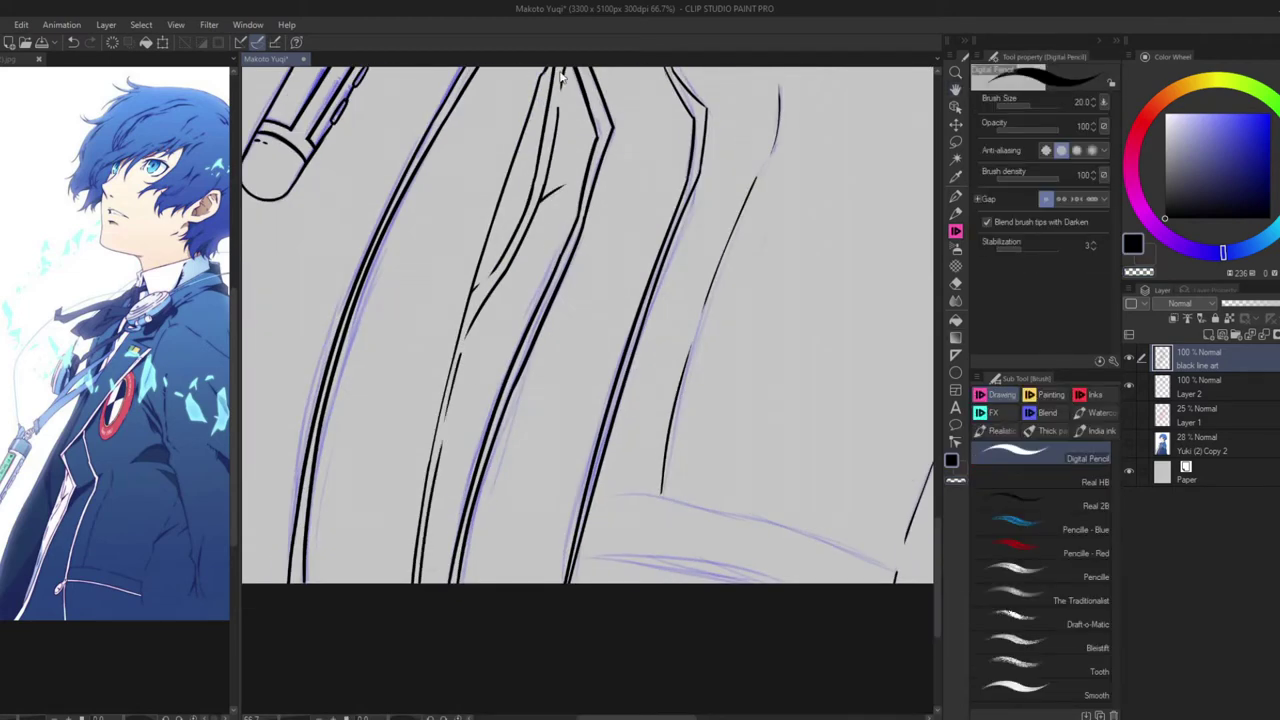
Undo the last shirt strokes and redraw the parallel fold lines down the shirt inside the open jacket
key("ctrl+0")
left_click(471, 600)
key("ctrl+z")
key("ctrl+z")
mouse_move(434, 512)
left_mouse_down()
mouse_move(448, 556)
mouse_move(412, 562)
left_mouse_up()
key("ctrl+z")
mouse_move(438, 476)
left_mouse_down()
mouse_move(437, 598)
mouse_move(629, 118)
left_mouse_up()
left_click_drag(535, 352, 503, 398)
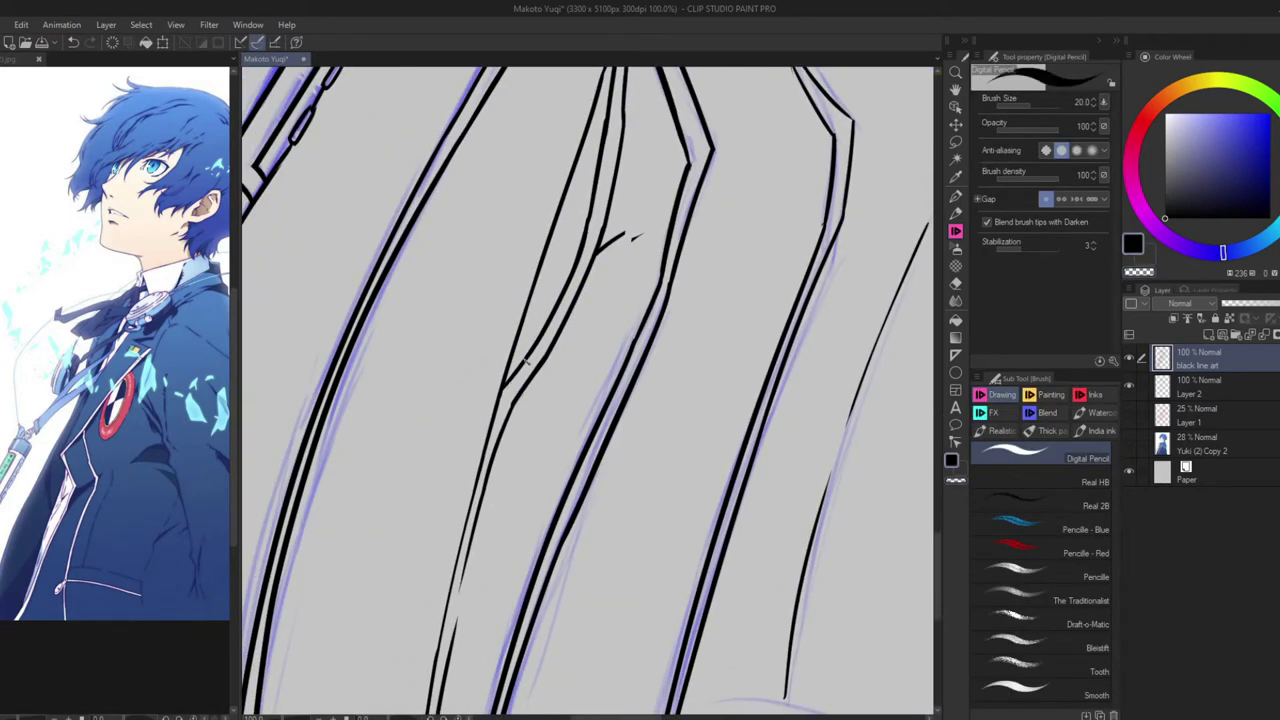
scroll(558, 261, "down", 5)
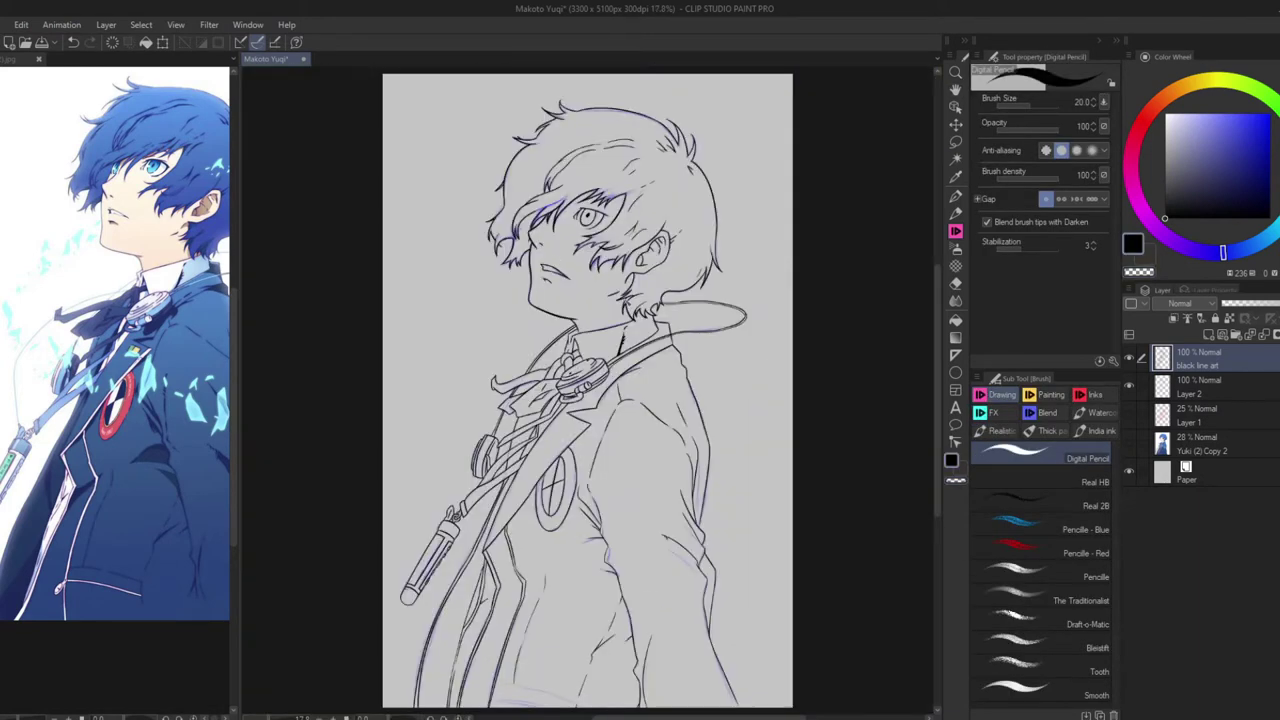
Ink the upper edge and the doubled lower edge of the band across the jacket's hem
scroll(558, 400, "up", 4)
mouse_move(358, 460)
left_mouse_down()
mouse_move(474, 456)
mouse_move(660, 530)
left_mouse_up()
left_click_drag(344, 540, 522, 508)
key("ctrl+z")
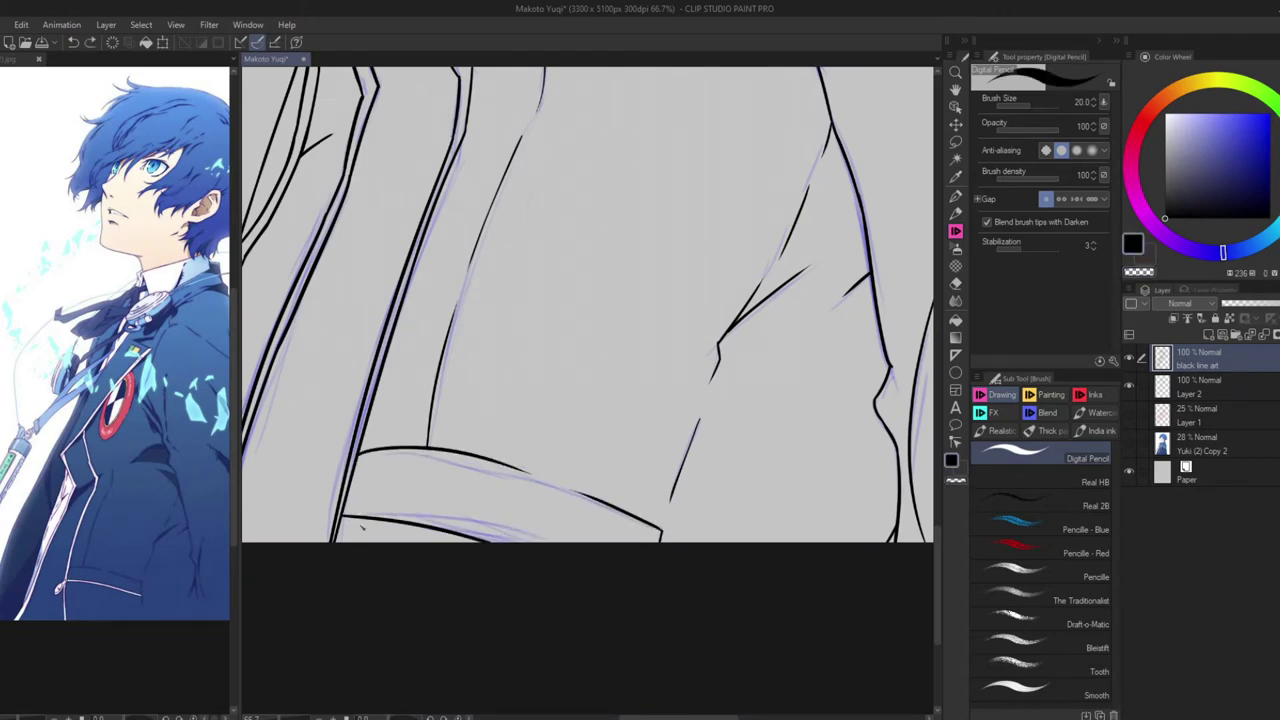
scroll(588, 300, "right", 5)
left_click_drag(740, 470, 726, 634)
scroll(741, 567, "up", 4)
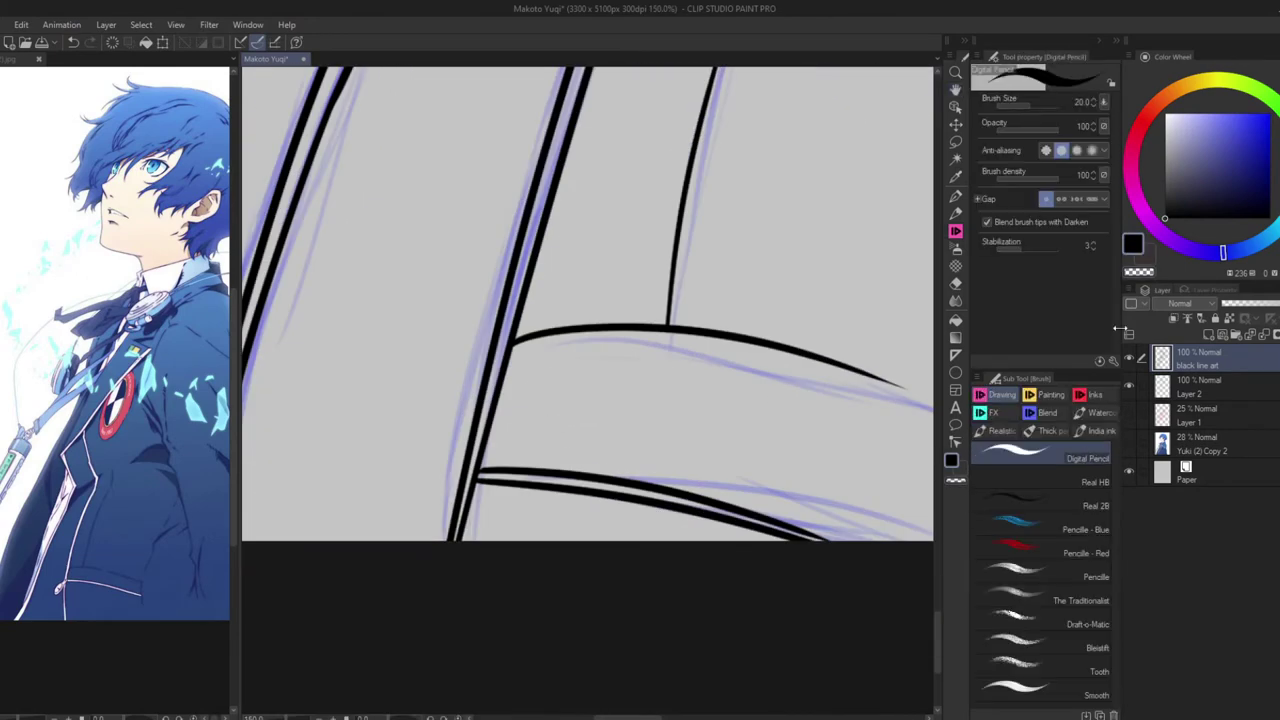
Ink the small pull hanging where the hem band meets the front piping on a separate layer and merge it into the line art
key("ctrl+shift+n")
left_click_drag(488, 458, 388, 540)
key("ctrl+z")
left_click_drag(444, 482, 398, 542)
key("ctrl+e")
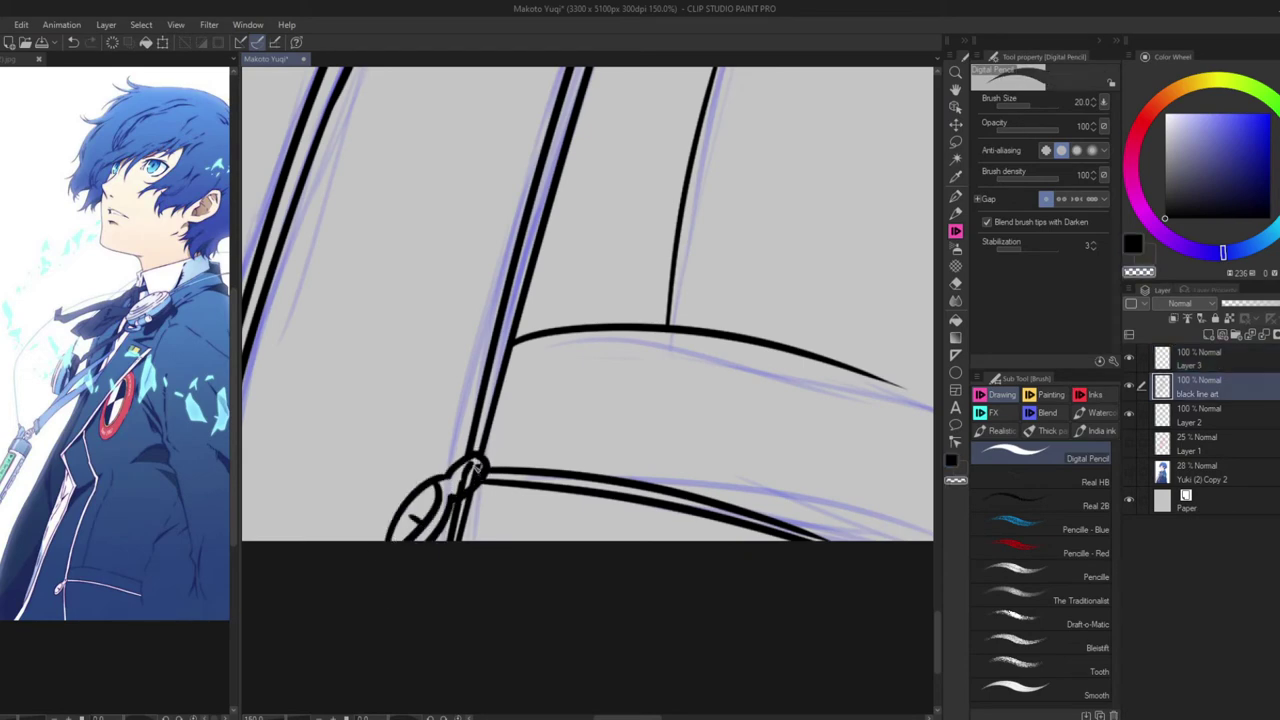
key("ctrl+0")
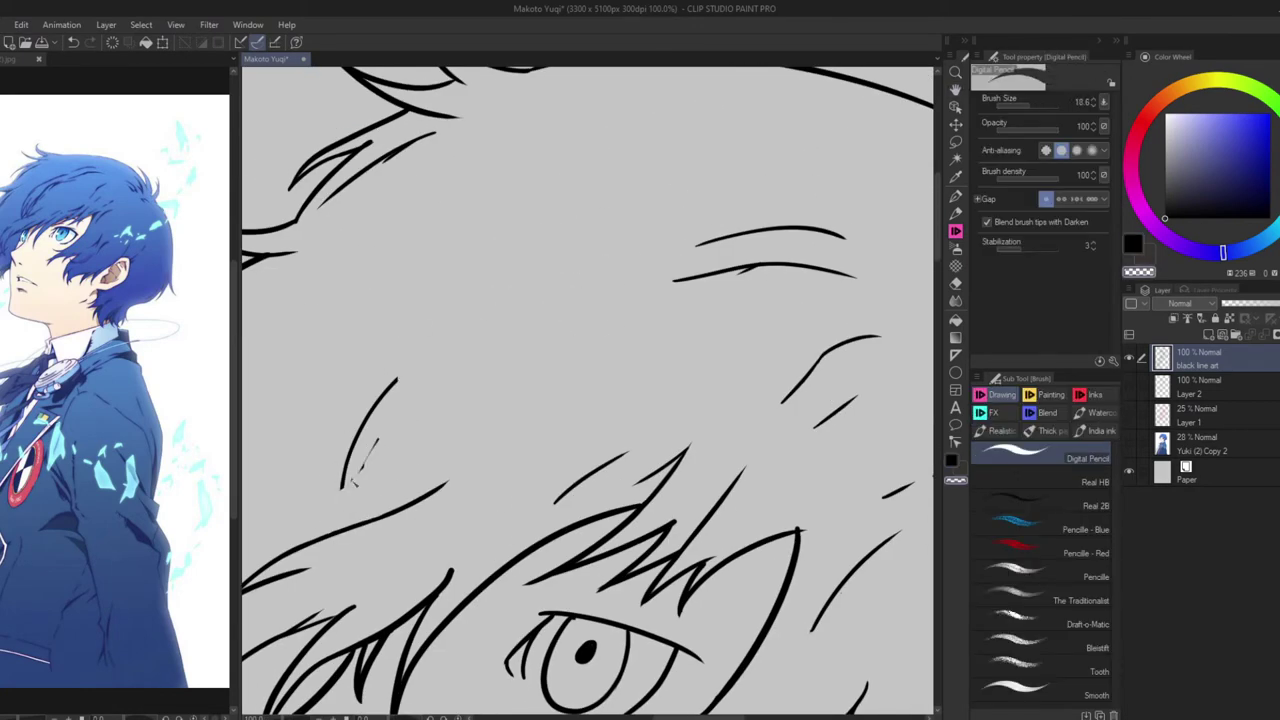
Ink extra hair strand lines on the head above the fringe, with short branching strokes at their tips
left_click_drag(545, 270, 300, 405)
left_click_drag(474, 393, 392, 422)
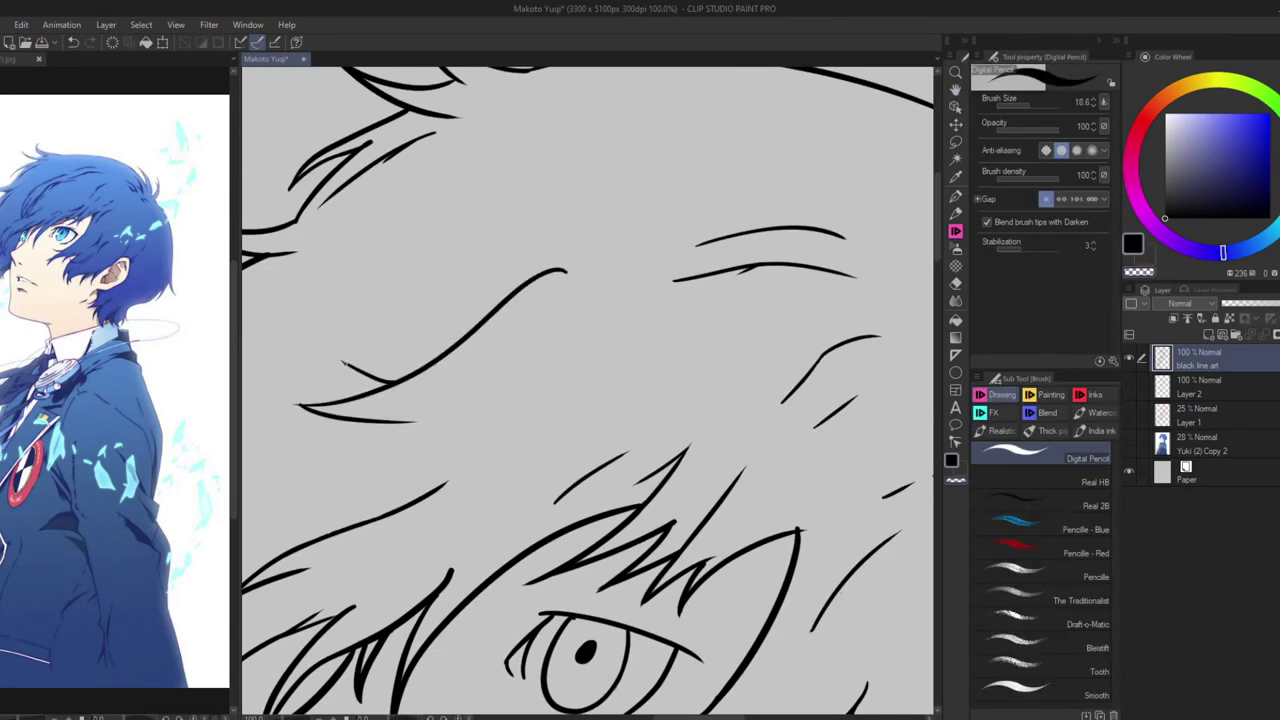
left_click_drag(460, 331, 337, 356)
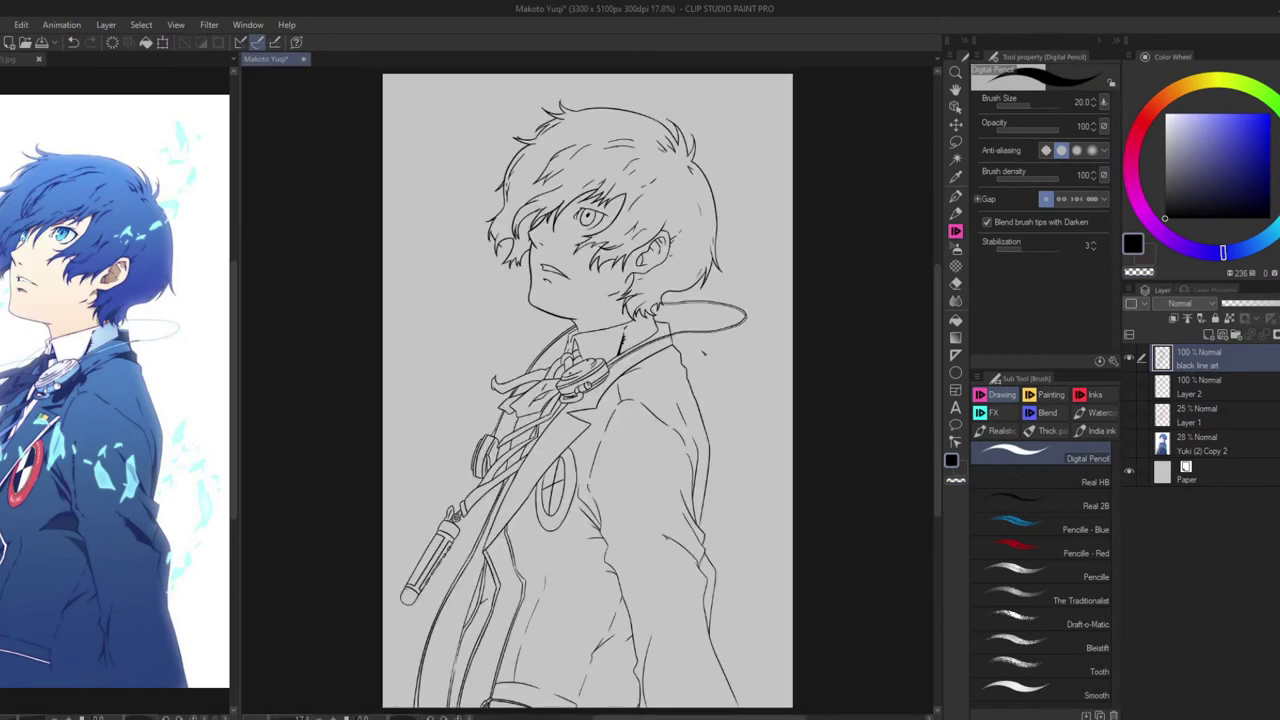
Delete the reference image layer and create a "color" folder with a "skin" layer below the line art
left_click(1250, 432)
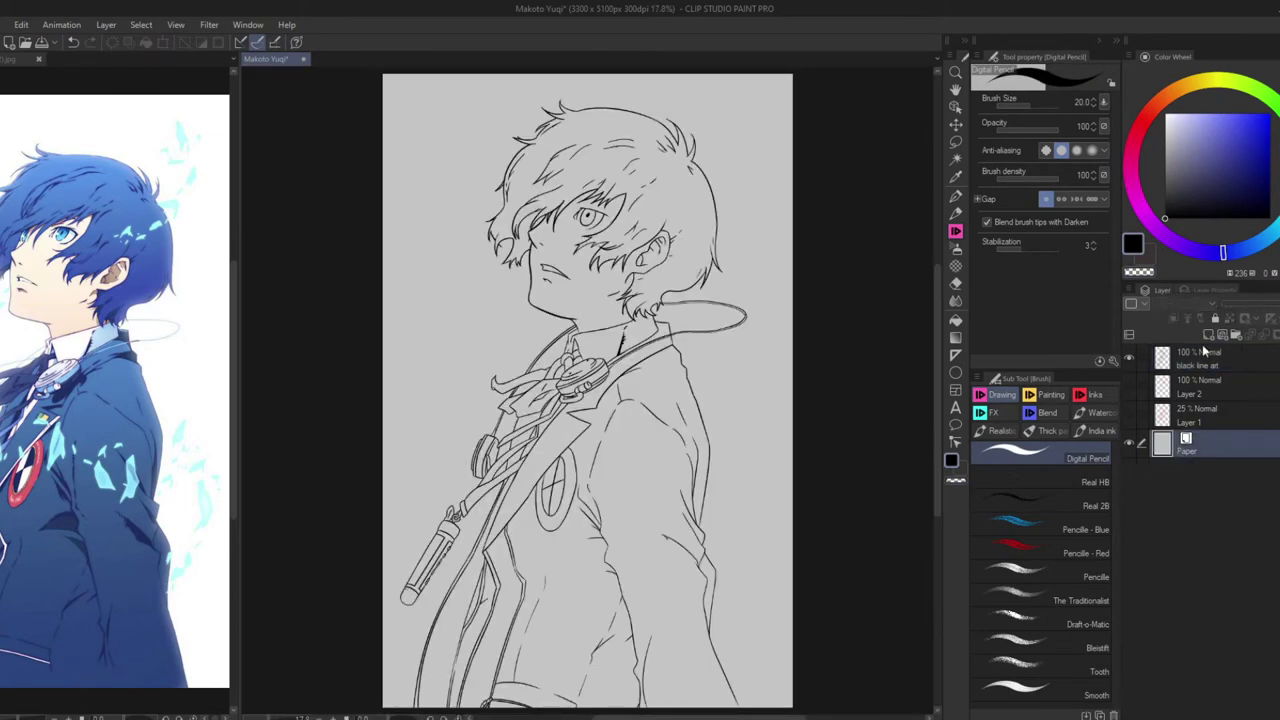
left_click(1236, 334)
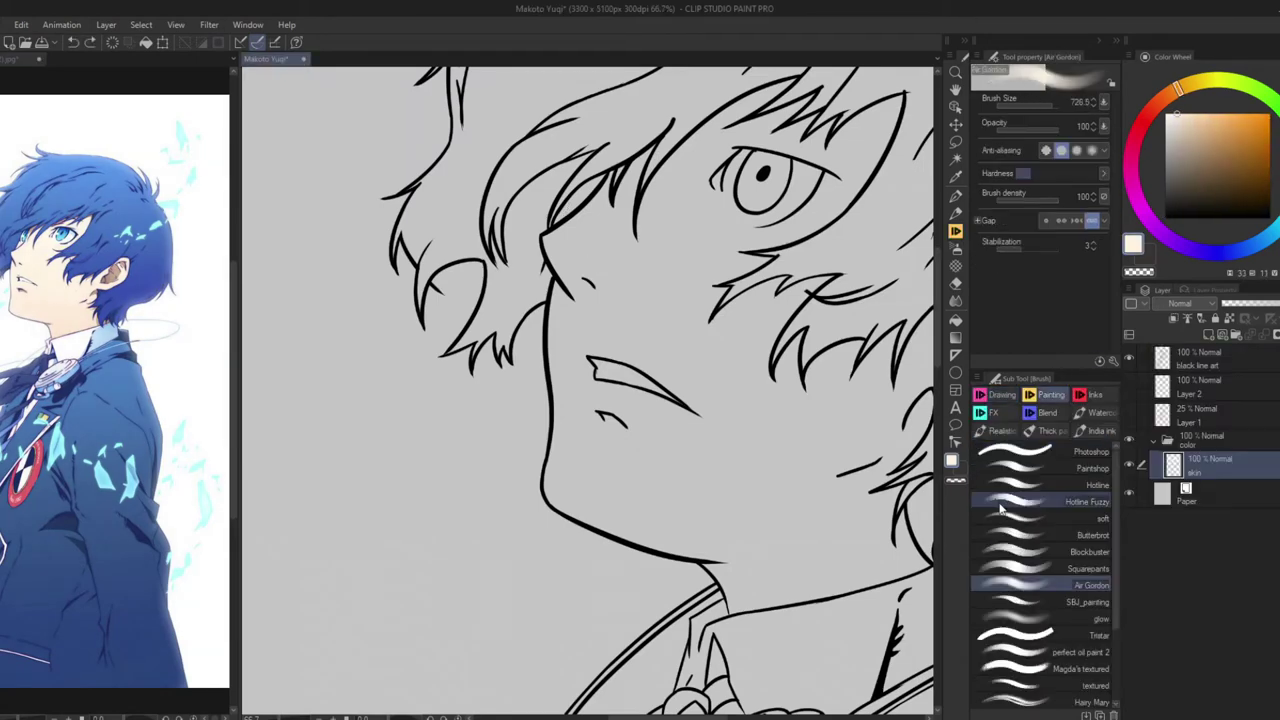
Paint pale cream skin from below the nose along the front of the face and chin with the Hotline brush
left_click(1015, 468)
left_click_drag(572, 380, 566, 480)
mouse_move(570, 285)
left_mouse_down()
mouse_move(560, 500)
mouse_move(730, 550)
left_mouse_up()
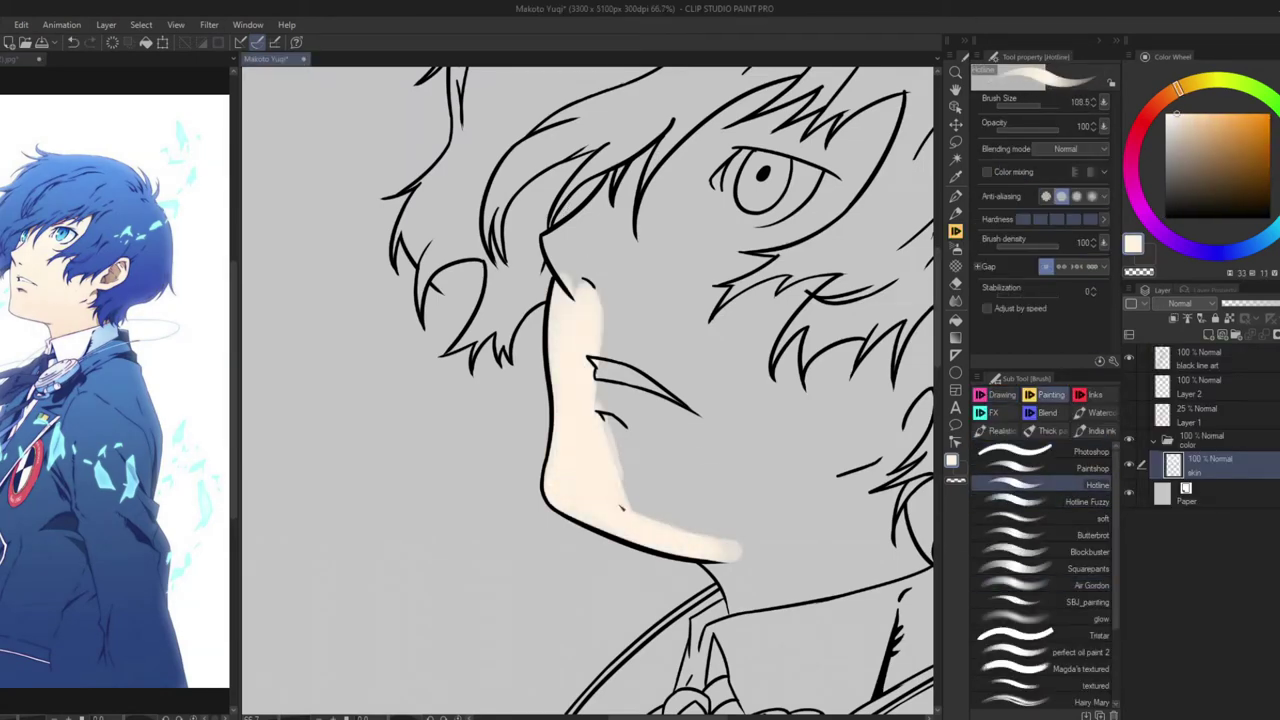
left_click_drag(605, 340, 640, 510)
left_click_drag(600, 300, 715, 540)
Paint the cream skin between the fringe strands over the nose bridge and forehead with the Paintshop brush
scroll(600, 400, "up", 3)
left_click_drag(480, 460, 630, 190)
scroll(633, 310, "down", 3)
left_click_drag(715, 275, 450, 400)
left_click_drag(850, 250, 640, 340)
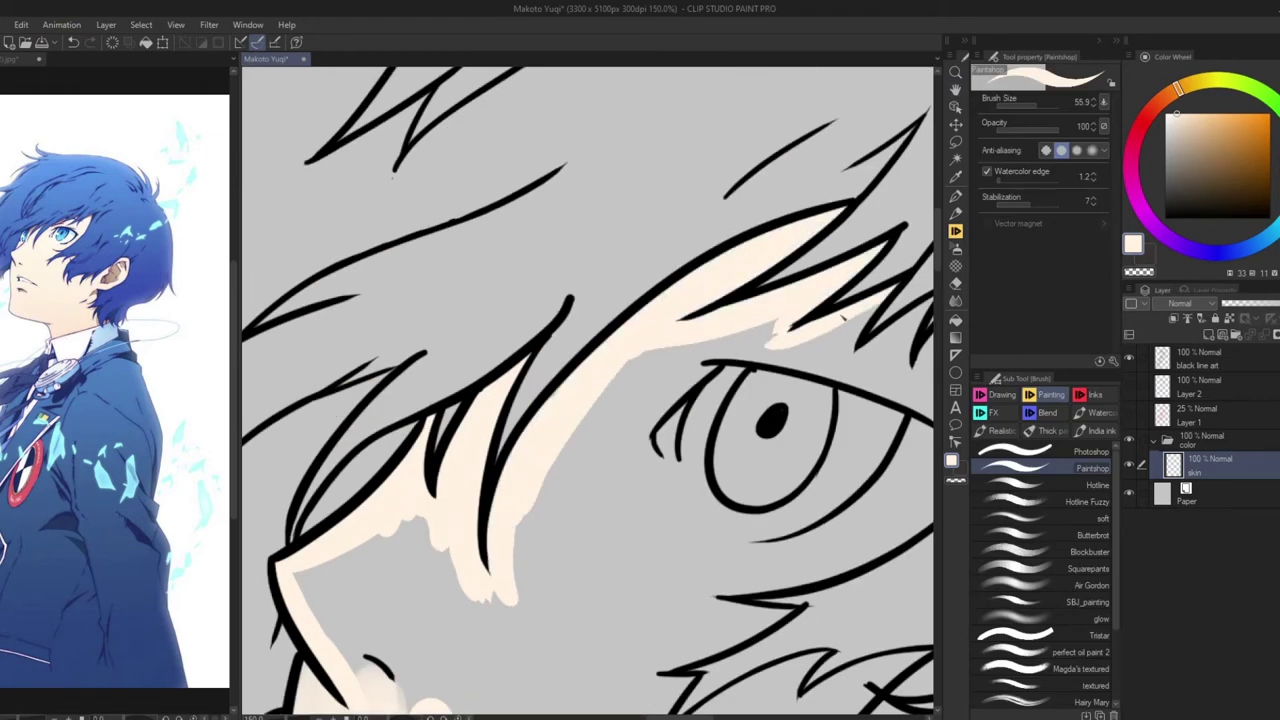
left_click_drag(870, 310, 770, 370)
Cover the rest of the face, the ear and the neck with the cream skin colour
scroll(605, 352, "up", 3)
left_click_drag(605, 352, 700, 330)
mouse_move(700, 380)
left_mouse_down()
mouse_move(800, 260)
mouse_move(560, 540)
left_mouse_up()
left_click_drag(660, 440, 440, 585)
left_click_drag(548, 527, 605, 317)
left_click_drag(500, 330, 640, 180)
left_click_drag(480, 210, 420, 380)
mouse_move(560, 400)
left_mouse_down()
mouse_move(451, 505)
mouse_move(580, 460)
left_mouse_up()
left_click_drag(560, 520, 700, 450)
mouse_move(640, 620)
left_mouse_down()
mouse_move(440, 560)
mouse_move(537, 357)
mouse_move(630, 430)
mouse_move(785, 290)
left_mouse_up()
left_click_drag(700, 300, 450, 480)
mouse_move(760, 290)
left_mouse_down()
mouse_move(855, 458)
mouse_move(560, 600)
mouse_move(560, 680)
left_mouse_up()
mouse_move(680, 240)
left_mouse_down()
mouse_move(571, 491)
mouse_move(648, 522)
mouse_move(340, 545)
left_mouse_up()
left_click_drag(380, 500, 750, 450)
left_click_drag(300, 150, 700, 450)
mouse_move(595, 520)
left_mouse_down()
mouse_move(595, 364)
mouse_move(610, 715)
left_mouse_up()
key("ctrl+0")
scroll(560, 300, "up", 5)
key("ctrl+0")
Create a "hair" layer above the skin layer and paint the front side lock blue along its outline
key("ctrl+shift+n")
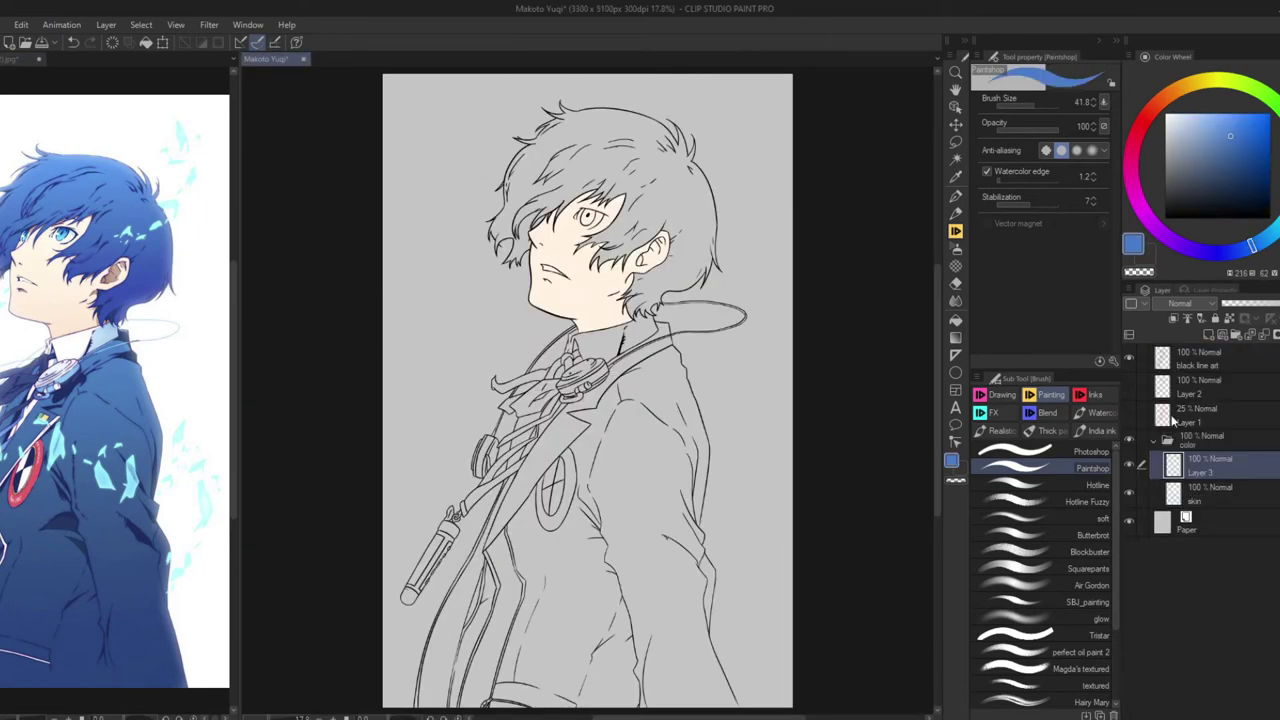
scroll(415, 290, "up", 5)
left_click_drag(418, 268, 410, 318)
left_click_drag(430, 180, 440, 260)
left_click_drag(455, 70, 380, 340)
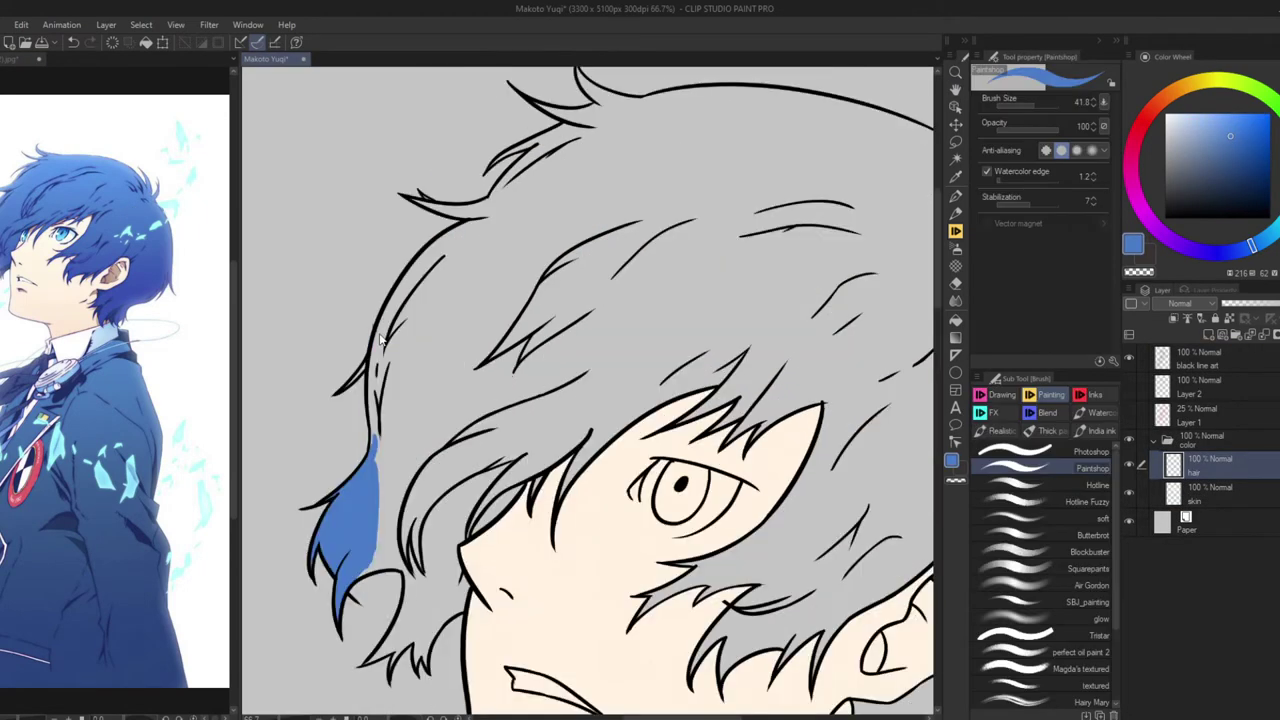
Paint the inner edge of the hair tufts at the front of the crown blue
left_click_drag(575, 135, 500, 210)
scroll(500, 210, "up", 4)
scroll(500, 250, "down", 2)
scroll(480, 260, "up", 3)
left_click_drag(345, 405, 510, 315)
mouse_move(440, 262)
left_mouse_down()
mouse_move(590, 318)
mouse_move(540, 185)
left_mouse_up()
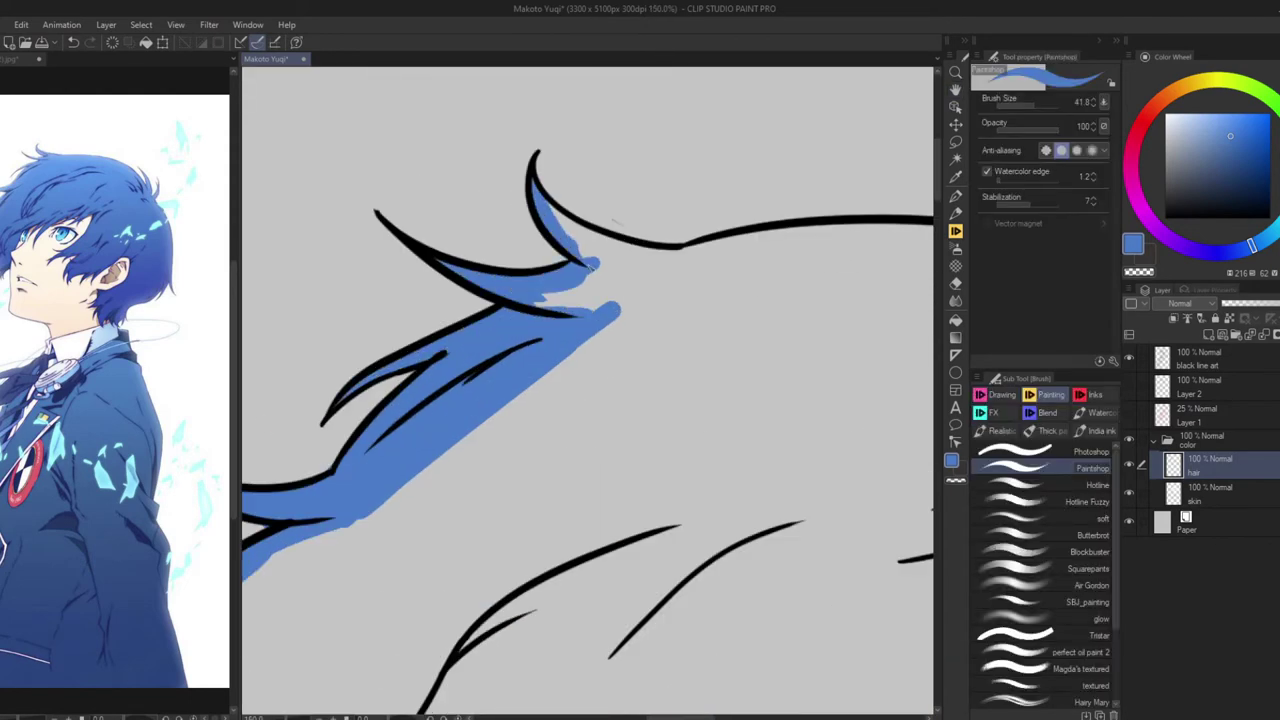
Paint a blue border inside the top of the hair and the spiky tufts at the back of the crown
scroll(737, 266, "down", 4)
mouse_move(392, 278)
left_mouse_down()
mouse_move(630, 316)
mouse_move(688, 350)
left_mouse_up()
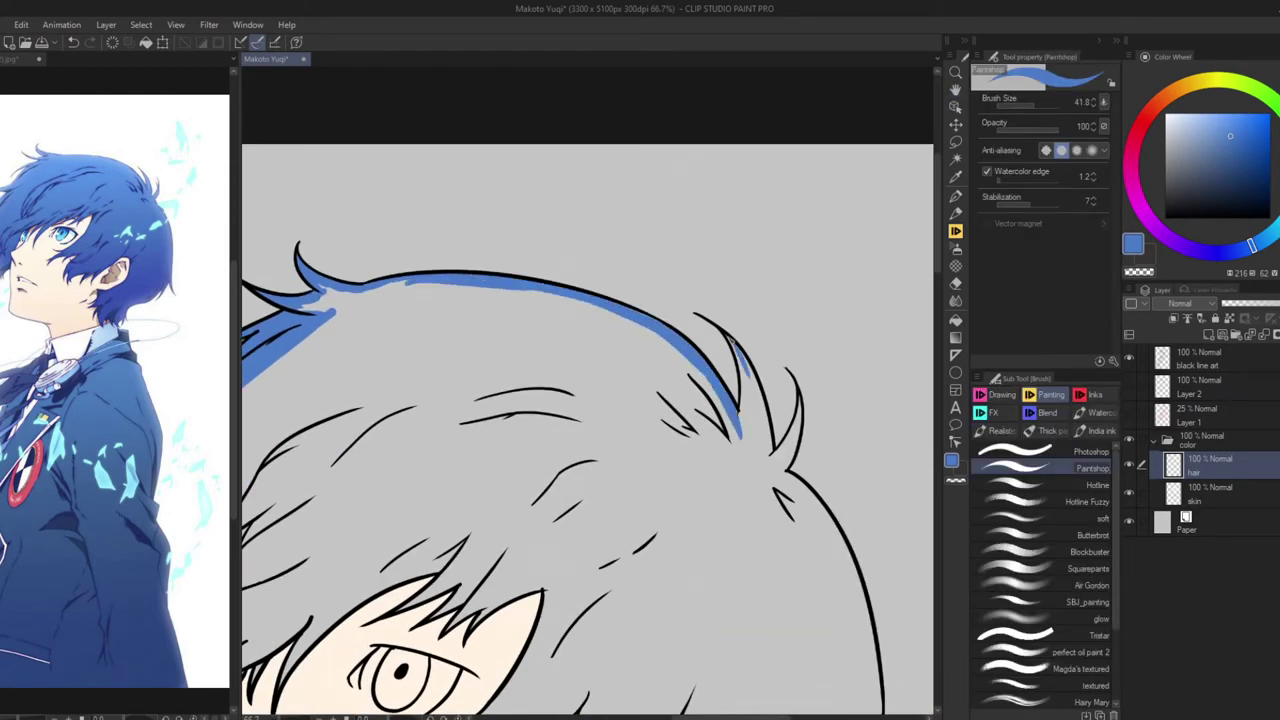
scroll(750, 400, "up", 3)
scroll(700, 500, "down", 2)
left_click_drag(470, 145, 570, 370)
mouse_move(565, 300)
left_mouse_down()
mouse_move(588, 455)
mouse_move(575, 670)
left_mouse_up()
Continue the blue border down the back of the head and around the hair tips at the nape
scroll(590, 390, "down", 3)
left_click_drag(558, 408, 530, 455)
left_click_drag(518, 370, 494, 462)
left_click_drag(512, 418, 474, 530)
scroll(590, 390, "down", 4)
left_click_drag(678, 350, 431, 538)
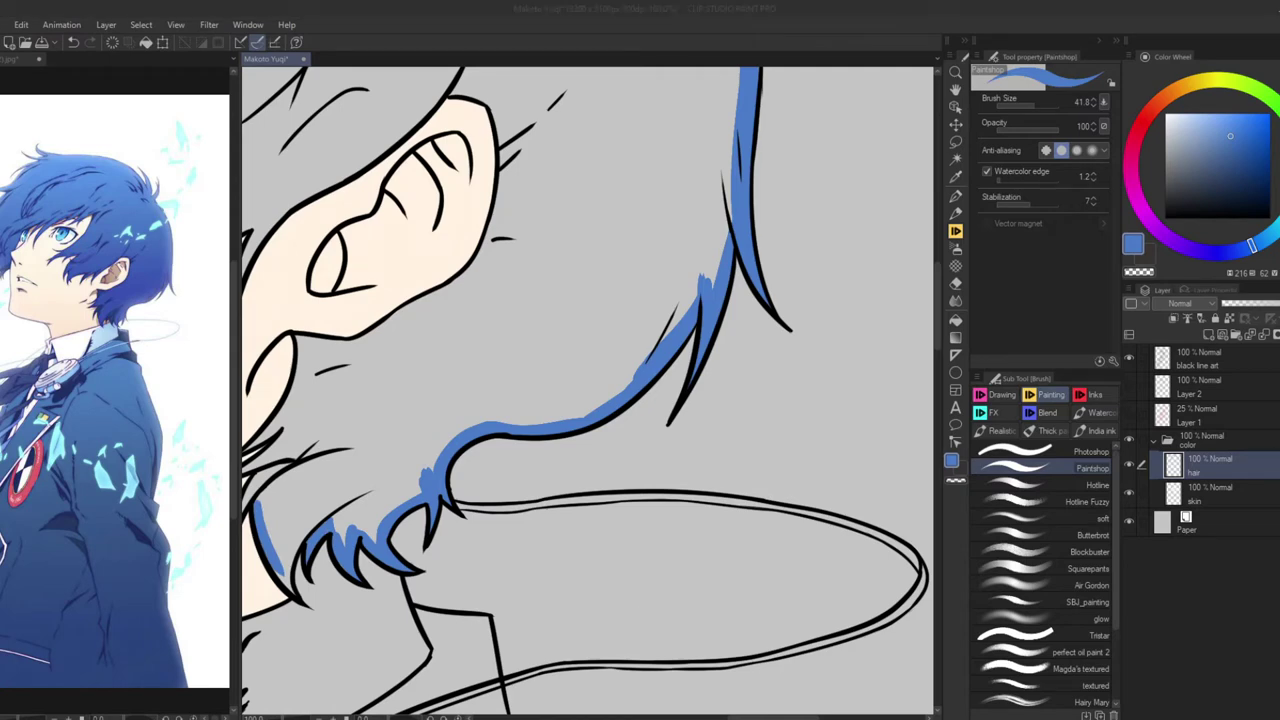
left_click_drag(293, 578, 410, 490)
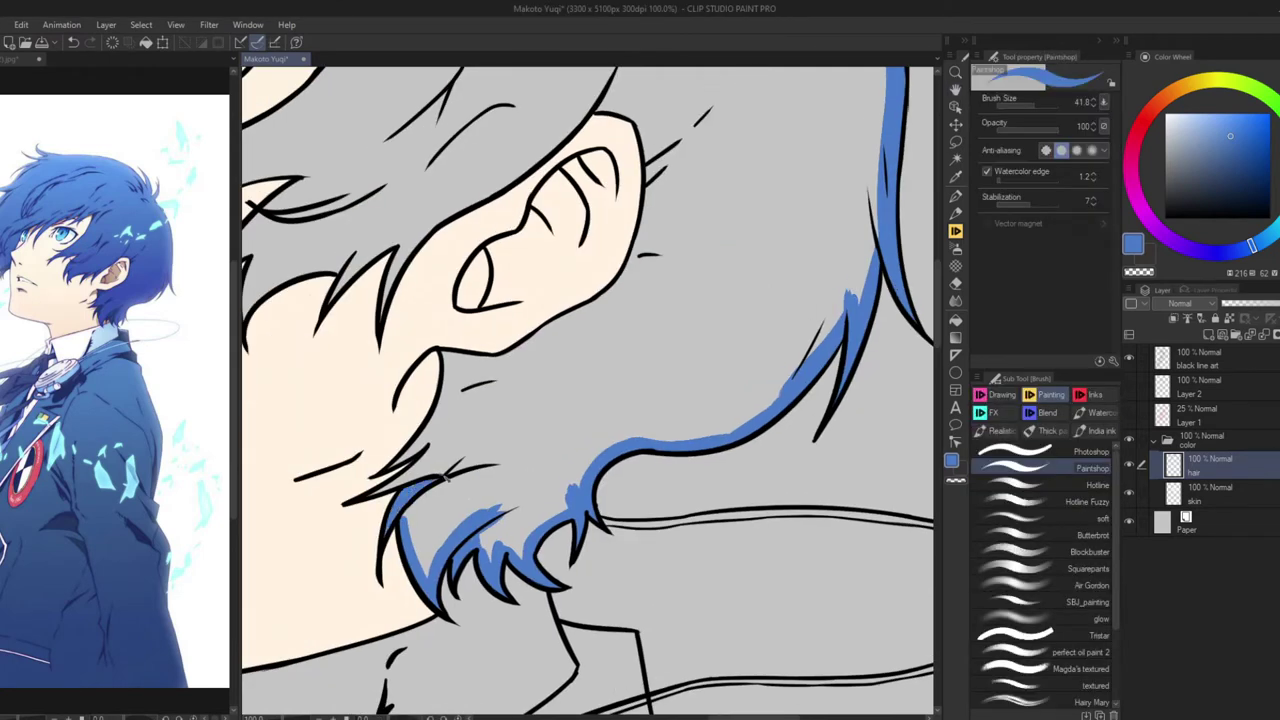
Paint the blue border around the ear, along the side locks and the fringe strands over the face
left_click_drag(518, 353, 618, 408)
mouse_move(475, 465)
left_mouse_down()
mouse_move(545, 335)
mouse_move(395, 342)
left_mouse_up()
mouse_move(497, 293)
left_mouse_down()
mouse_move(527, 436)
mouse_move(645, 200)
left_mouse_up()
left_click_drag(592, 158, 515, 250)
mouse_move(550, 178)
left_mouse_down()
mouse_move(425, 242)
mouse_move(880, 225)
left_mouse_up()
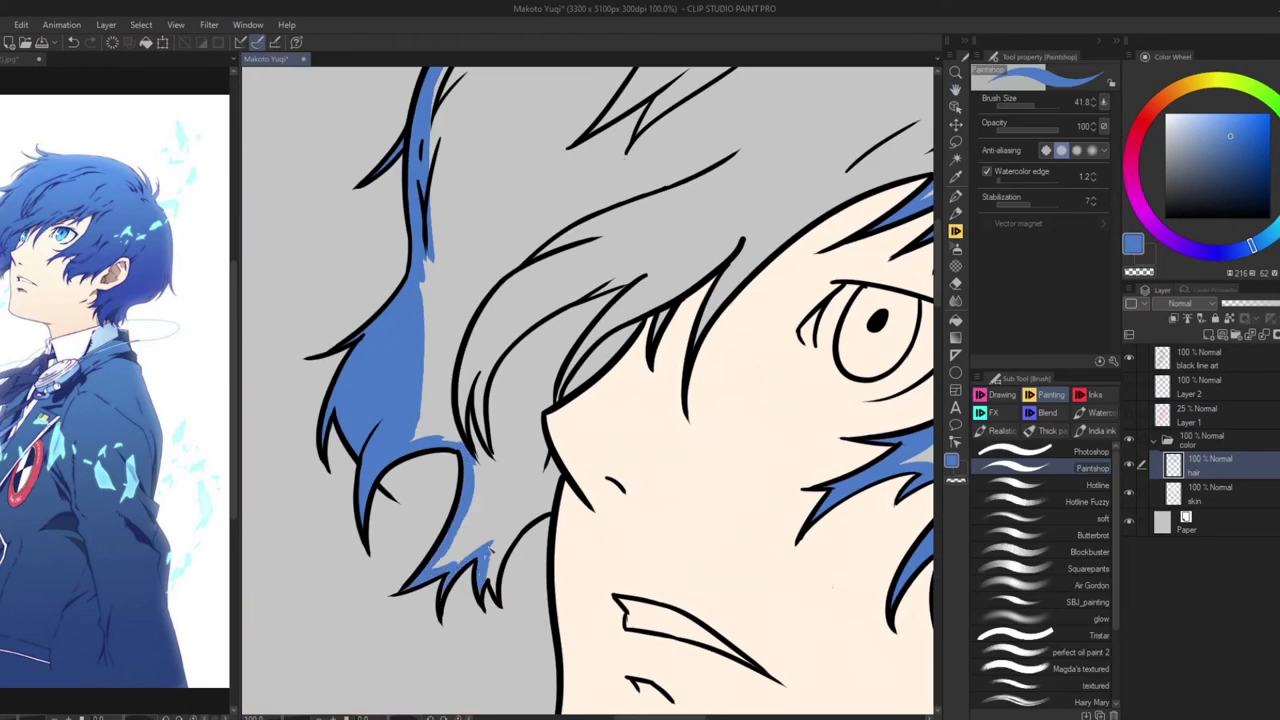
Close the blue border along the front locks by the nose and fill the whole hair with blue
left_click_drag(552, 458, 560, 490)
left_click_drag(533, 445, 587, 376)
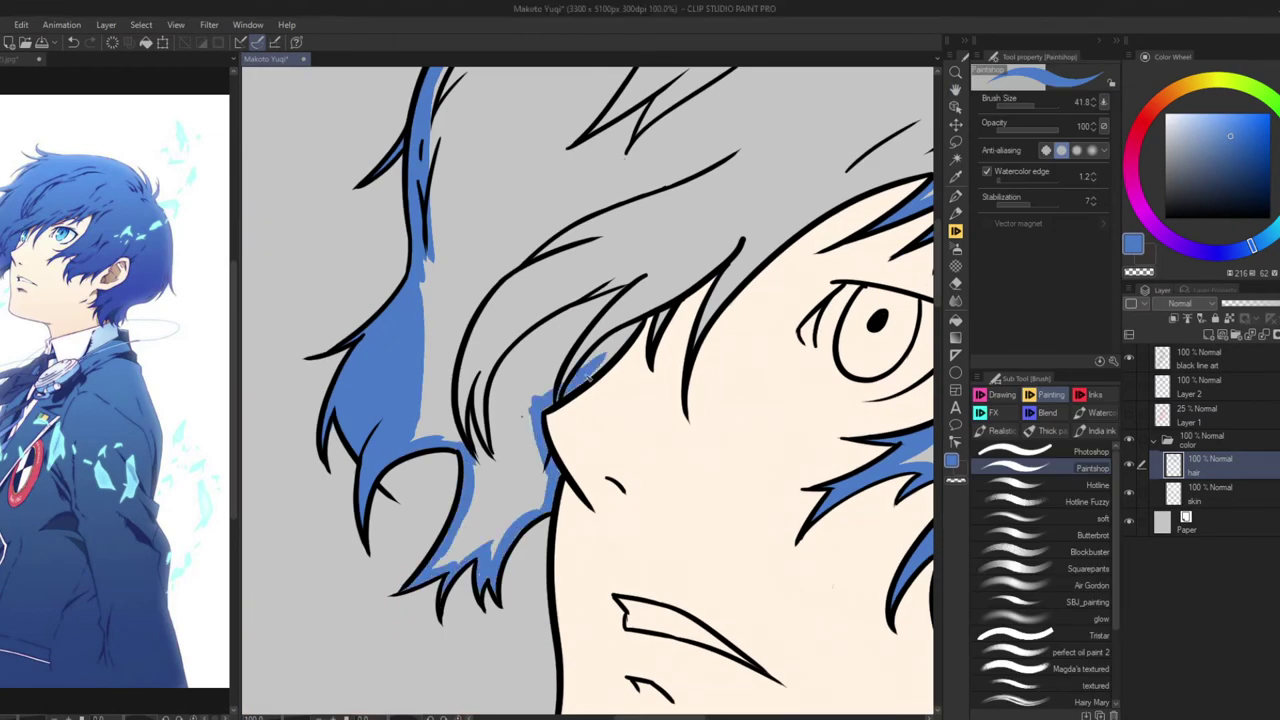
left_click_drag(885, 190, 625, 320)
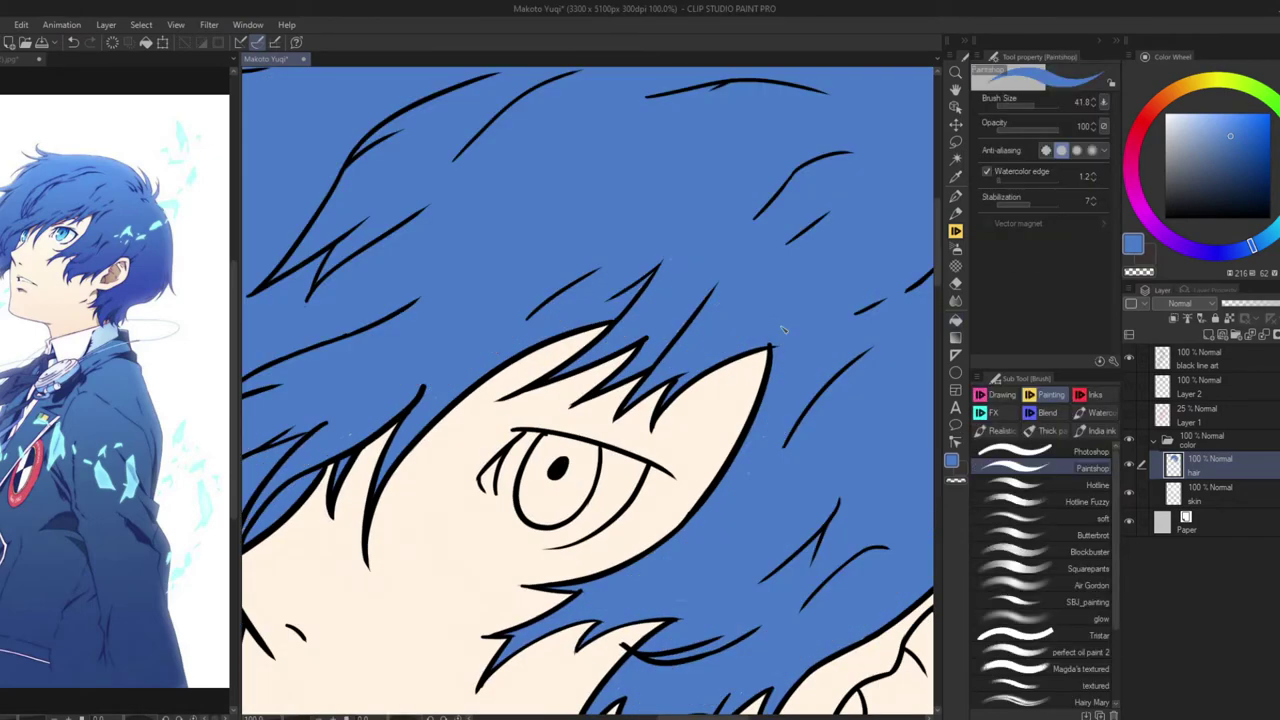
key("ctrl+0")
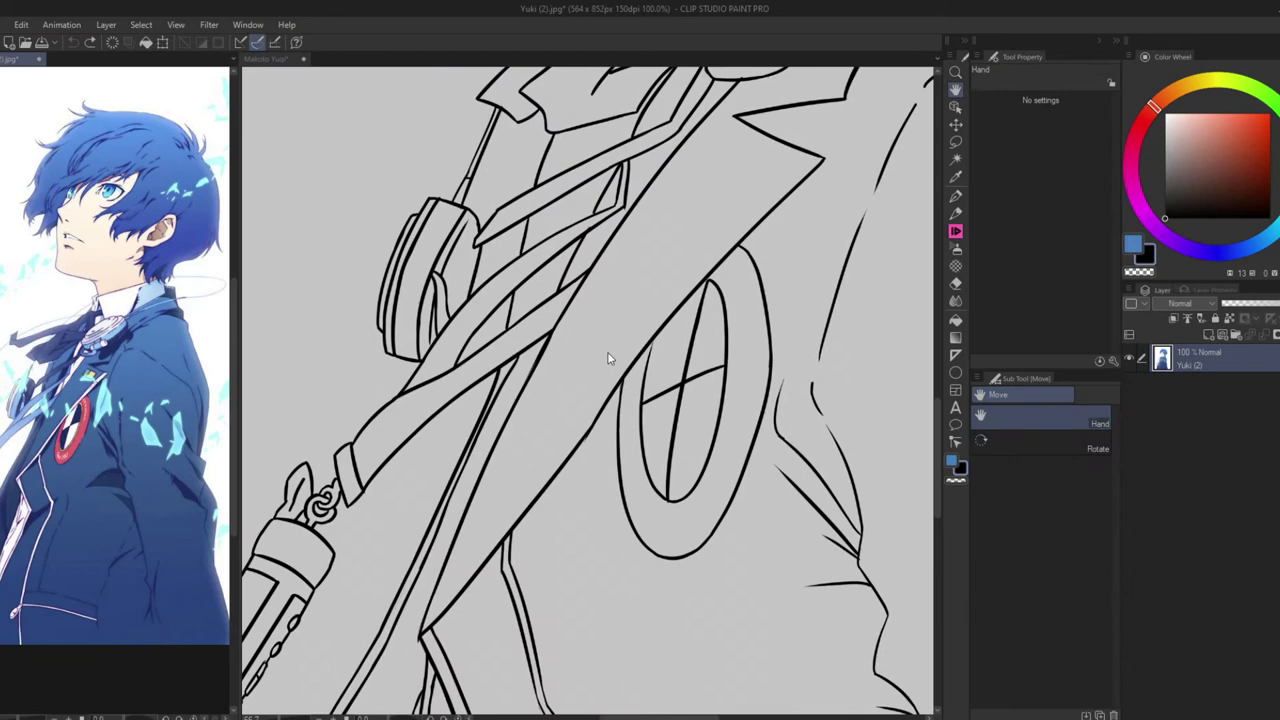
Create a new layer above the hair and paint the jacket collar blue from the headphone to the nape
left_click(1128, 410)
scroll(590, 390, "up", 5)
left_click_drag(485, 238, 451, 376)
left_click_drag(441, 283, 476, 342)
left_click(1210, 462)
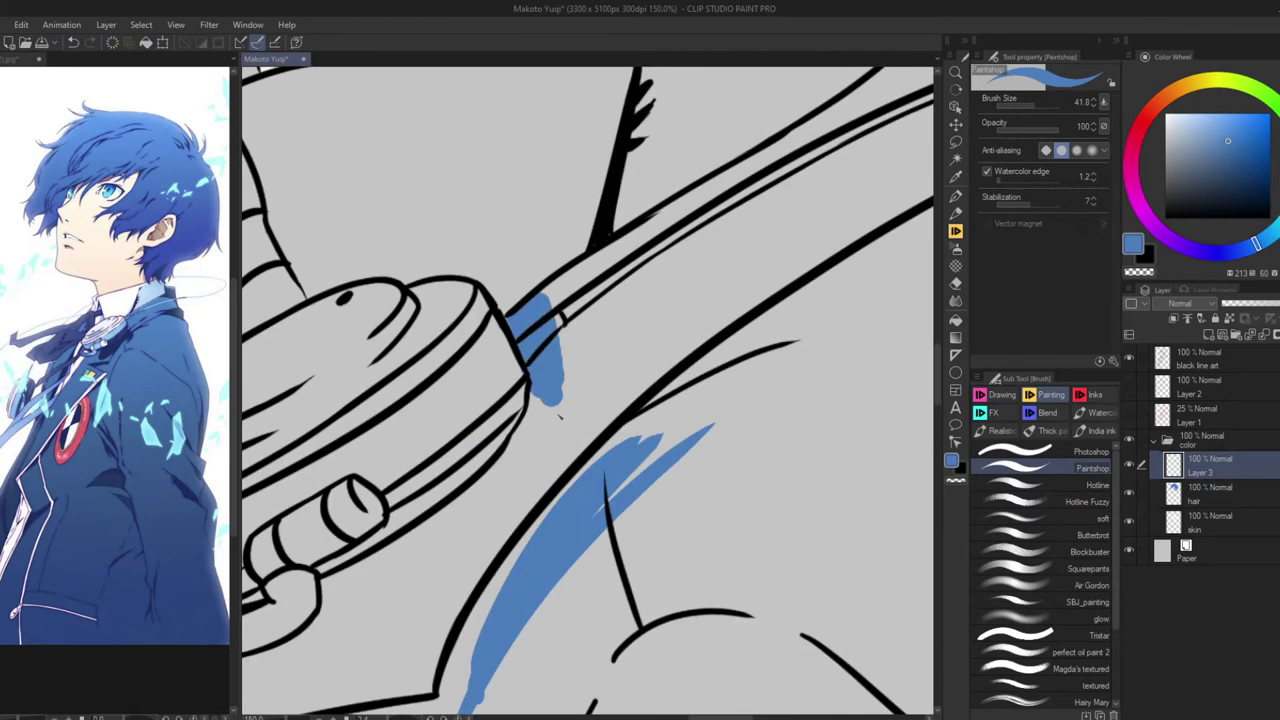
left_click_drag(530, 330, 675, 212)
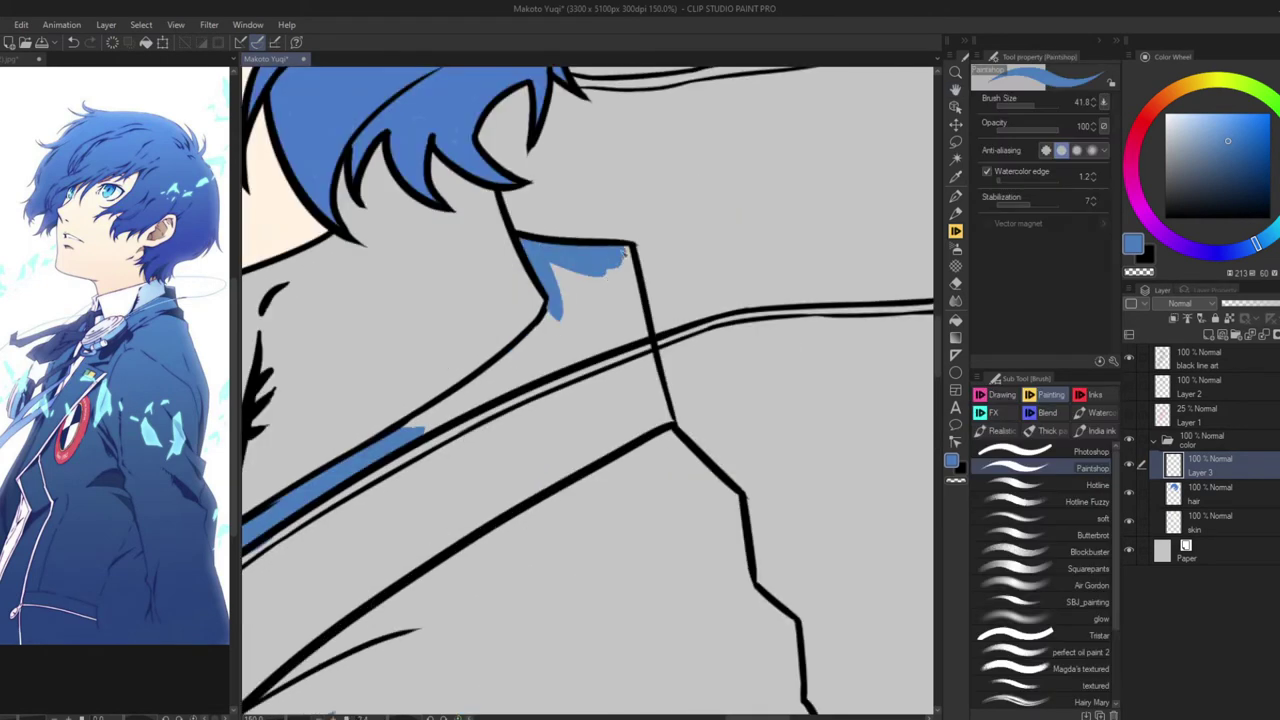
mouse_move(530, 250)
left_mouse_down()
mouse_move(620, 300)
mouse_move(665, 420)
mouse_move(788, 325)
mouse_move(360, 560)
left_mouse_up()
left_click_drag(800, 320, 400, 620)
left_click_drag(500, 480, 340, 688)
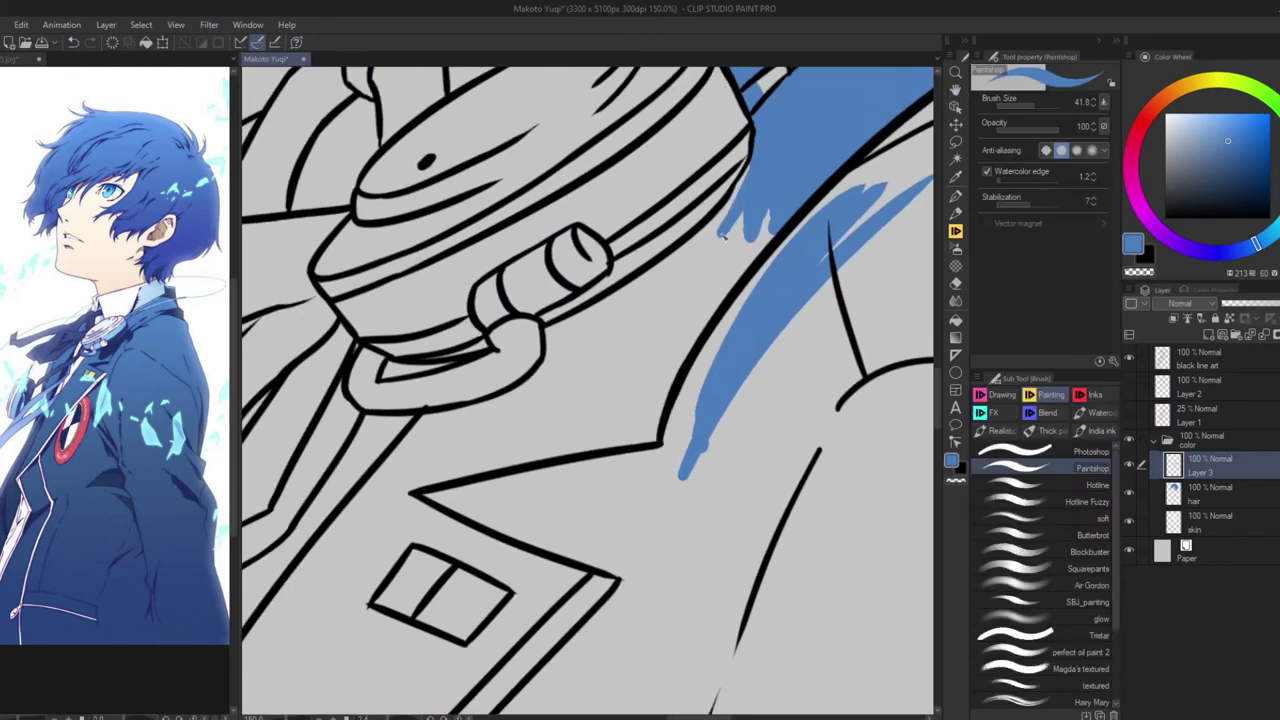
Fill the lower collar between the headphone and the notch of the lapel with blue
left_click_drag(745, 170, 540, 380)
left_click_drag(600, 345, 420, 435)
left_click_drag(775, 212, 680, 340)
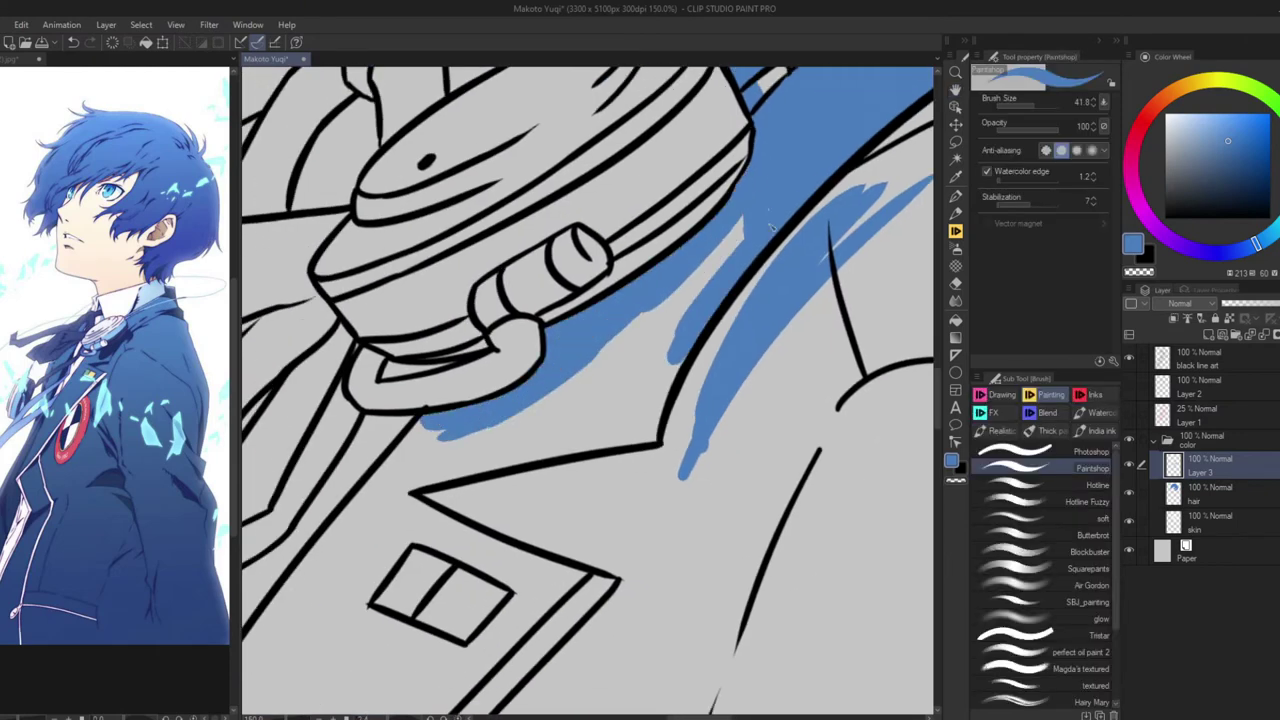
left_click_drag(745, 273, 643, 457)
left_click_drag(623, 331, 345, 528)
left_click_drag(600, 367, 529, 409)
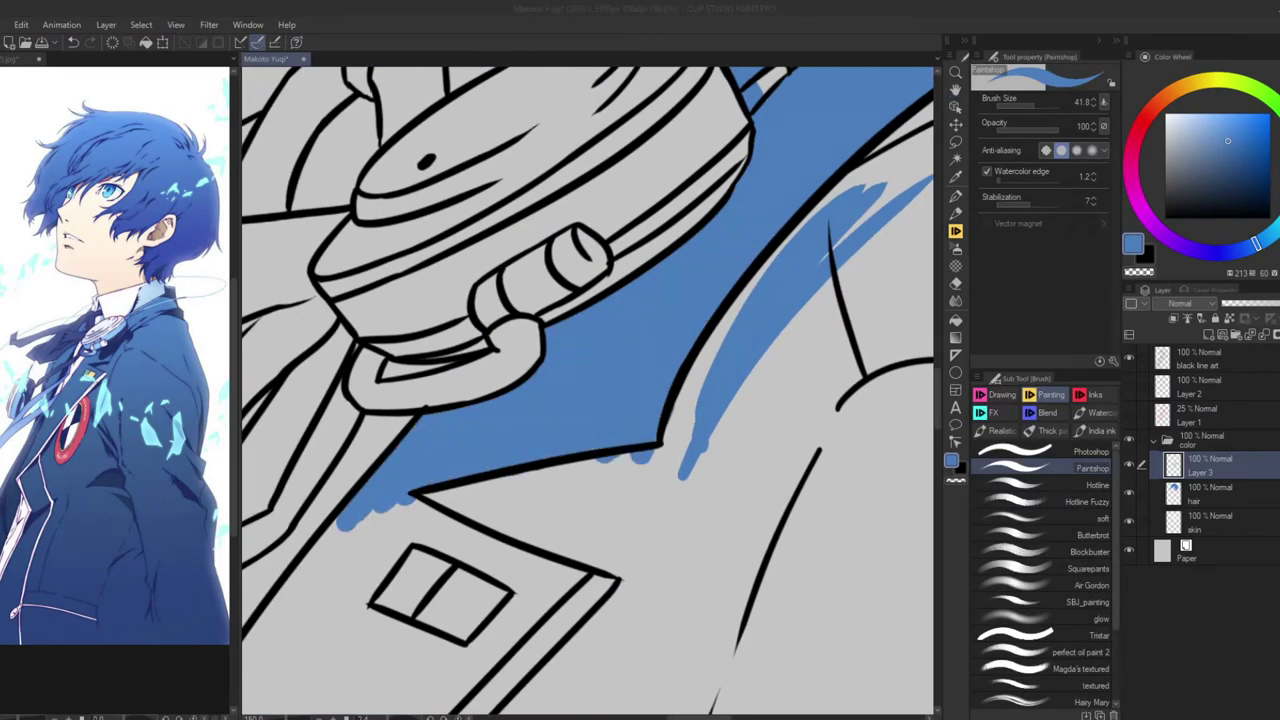
Paint a blue border inside the long lapel down to its point, leaving the piping unpainted
scroll(587, 392, "down", 3)
left_click_drag(605, 178, 425, 510)
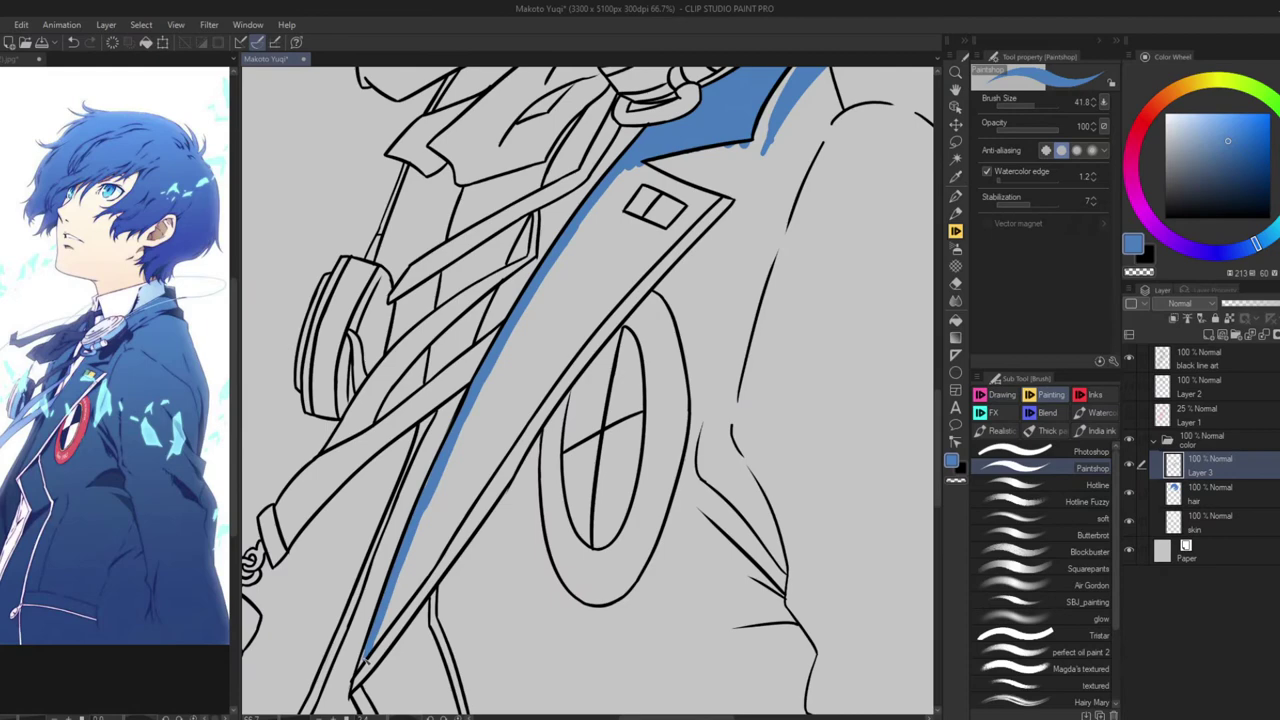
left_click_drag(440, 450, 365, 650)
left_click_drag(547, 388, 378, 642)
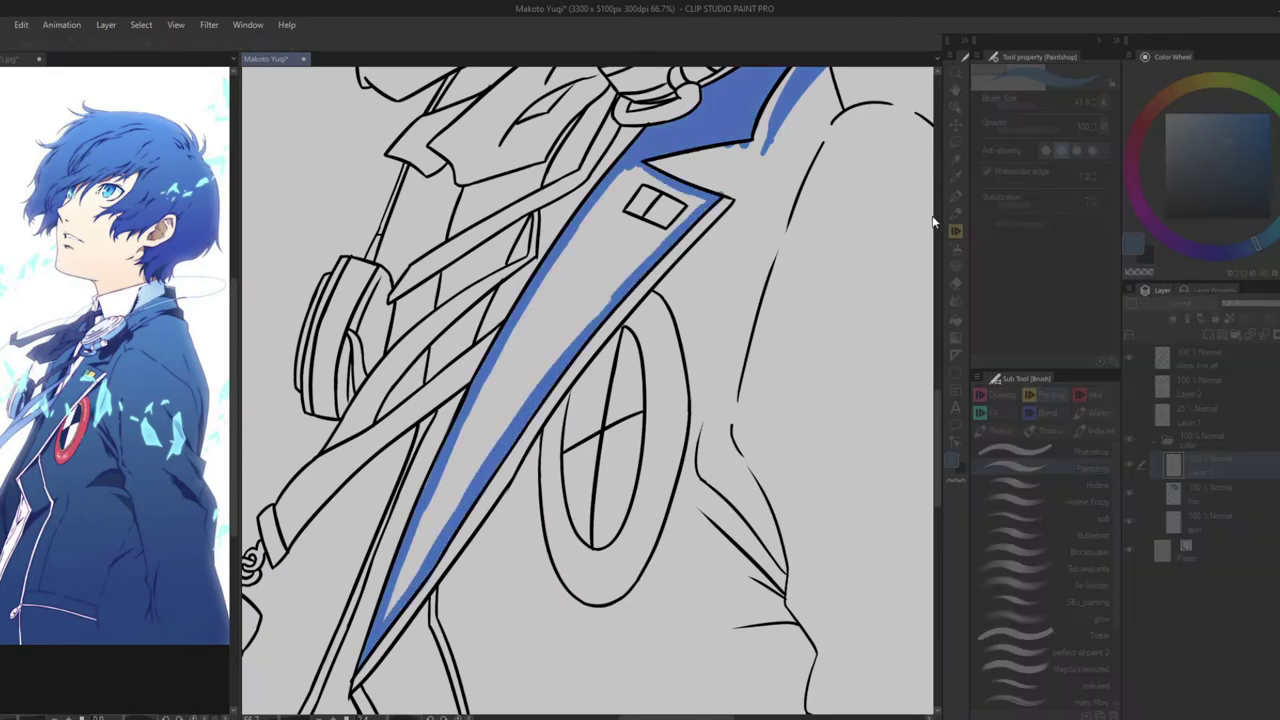
Recolour the painted jacket parts a darker blue and fill the inside of the lapel with it
left_click(955, 319)
left_click(761, 130)
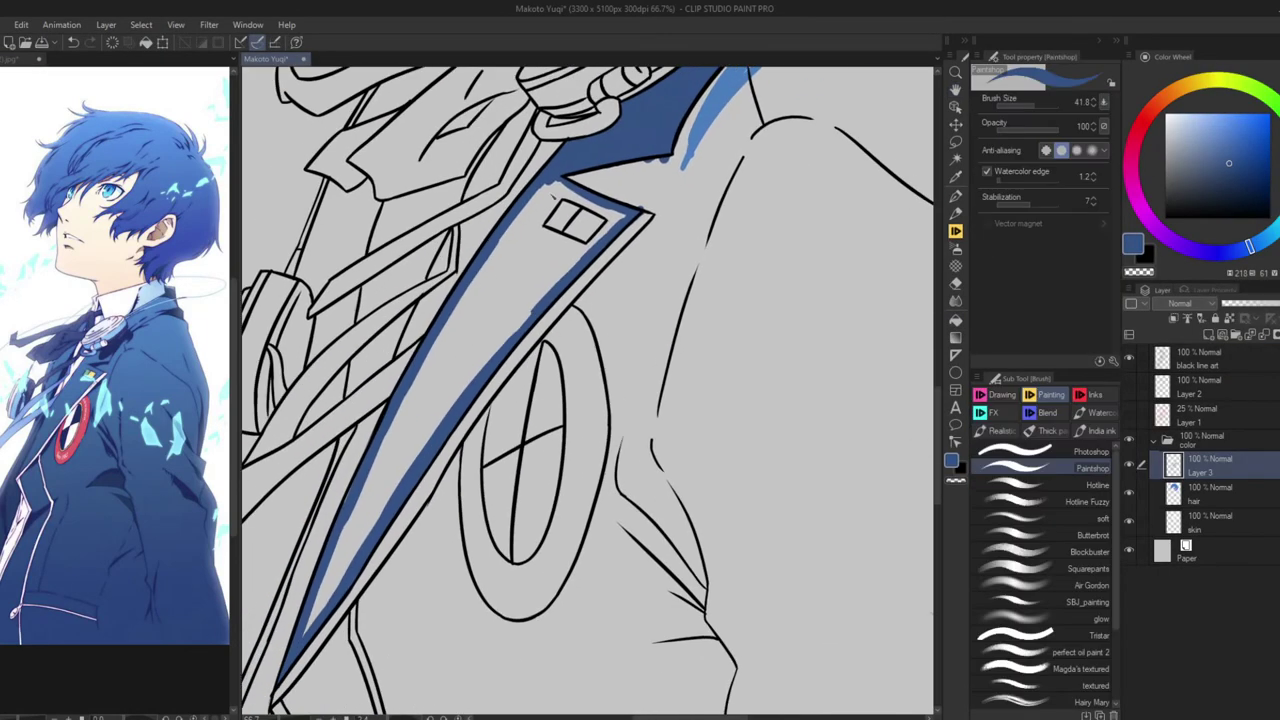
left_click(607, 215)
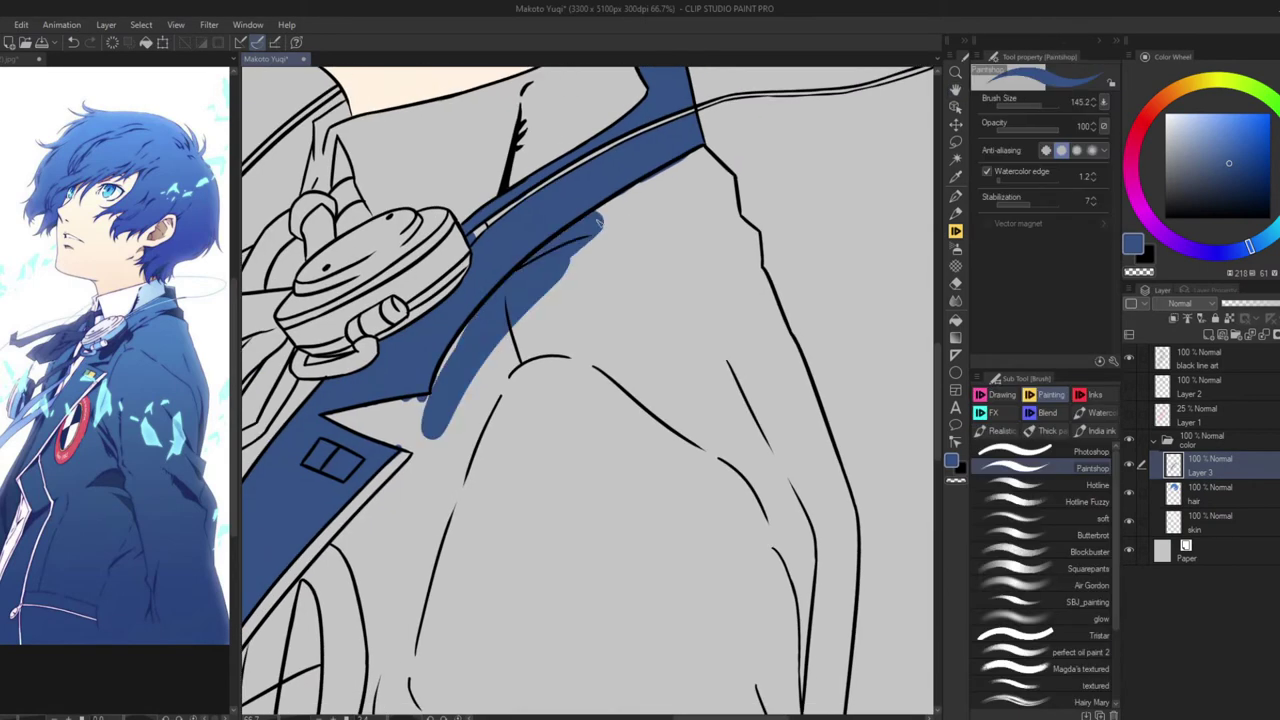
Paint a dark blue border under the collar and down the outer edge of the shoulder and sleeve
mouse_move(585, 250)
left_mouse_down()
mouse_move(731, 181)
mouse_move(852, 588)
left_mouse_up()
left_click_drag(805, 235, 792, 515)
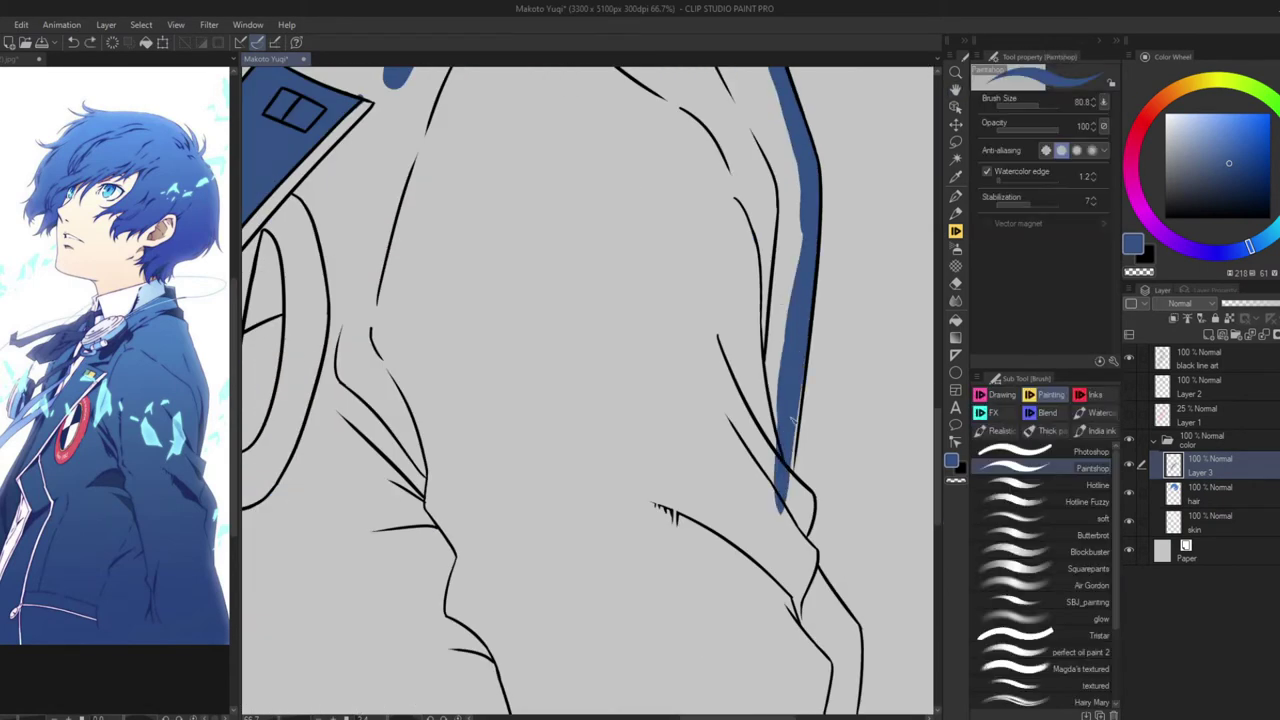
mouse_move(792, 380)
left_mouse_down()
mouse_move(787, 498)
mouse_move(584, 254)
mouse_move(541, 177)
left_mouse_up()
Paint the dark blue border along the jacket's lower sleeve, front edge and hem, keeping the piping unpainted
mouse_move(545, 265)
left_mouse_down()
mouse_move(605, 535)
mouse_move(600, 590)
left_mouse_up()
mouse_move(600, 590)
left_mouse_down()
mouse_move(529, 351)
mouse_move(566, 346)
left_mouse_up()
mouse_move(566, 346)
left_mouse_down()
mouse_move(631, 500)
mouse_move(480, 300)
mouse_move(430, 260)
left_mouse_up()
mouse_move(400, 430)
left_mouse_down()
mouse_move(371, 485)
mouse_move(474, 492)
left_mouse_up()
left_click_drag(505, 140, 390, 315)
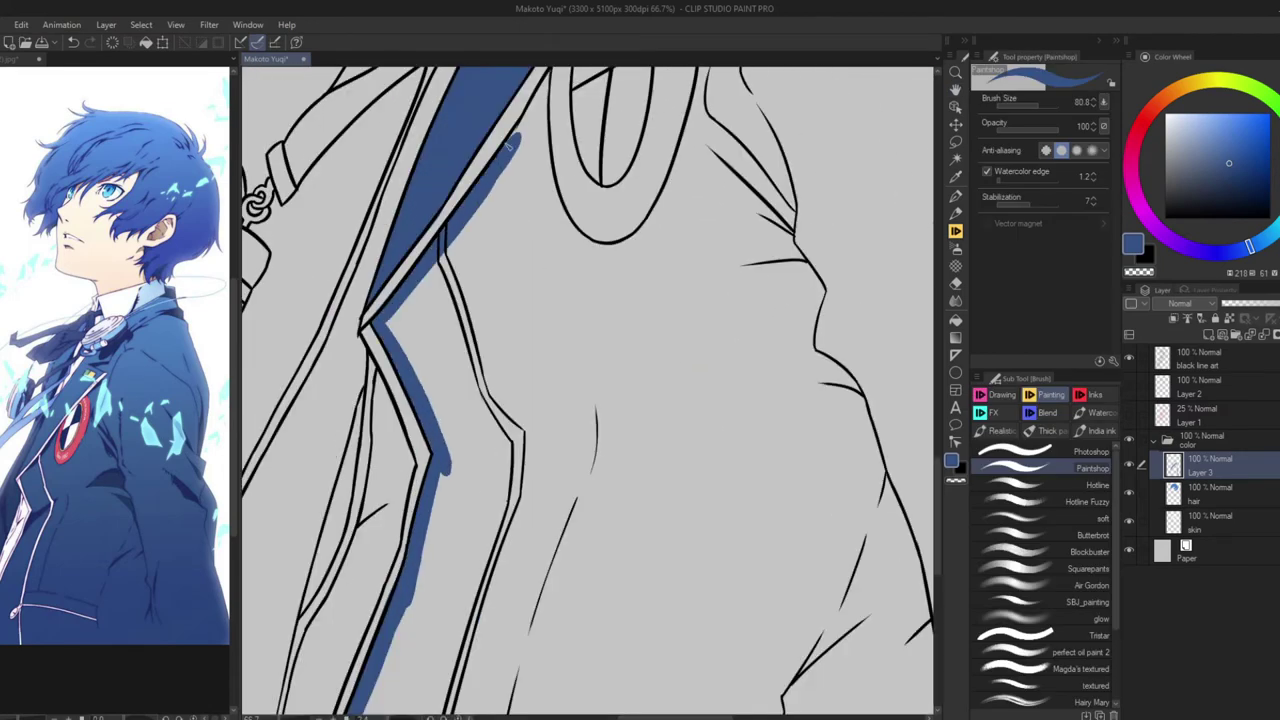
left_click_drag(450, 400, 600, 300)
left_click_drag(630, 130, 500, 265)
left_click_drag(500, 300, 620, 220)
left_click_drag(590, 265, 550, 345)
Fill the enclosed jacket body and sleeve with the dark blue
key("ctrl+0")
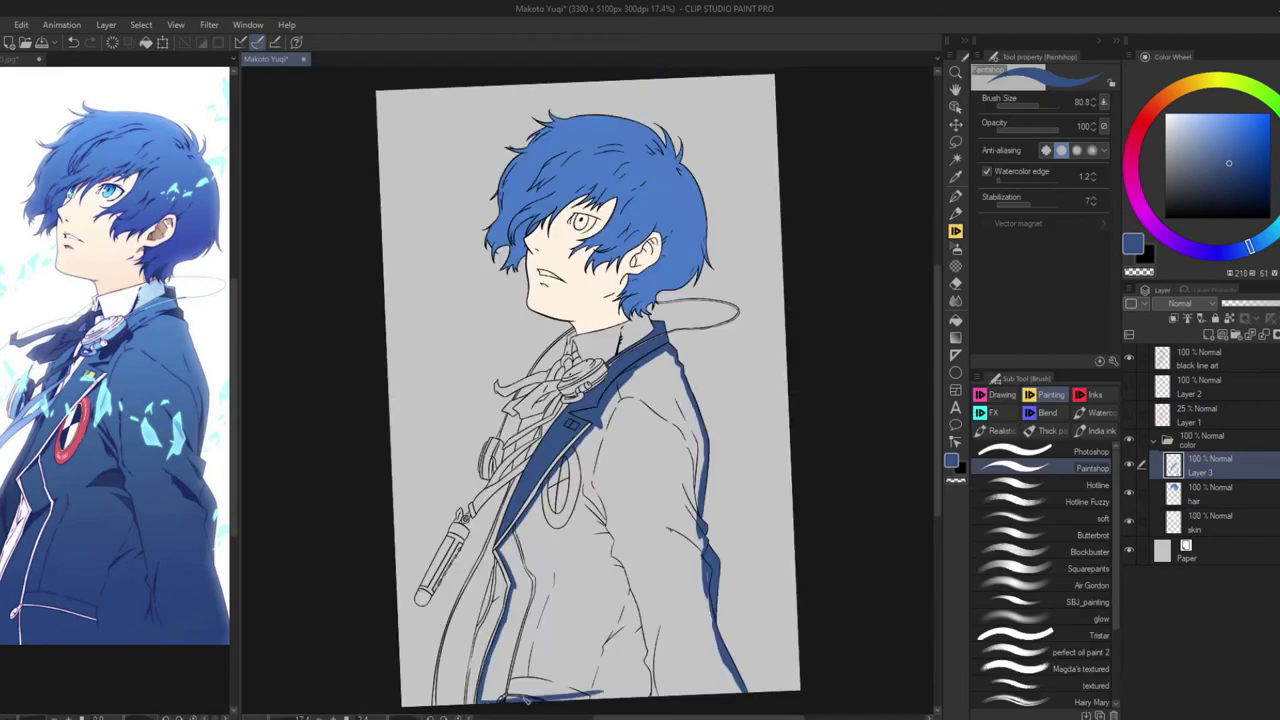
key("g")
left_click(700, 520)
Paint the gap between the headphone and the bow loop dark blue
scroll(590, 260, "up", 3)
scroll(585, 333, "up", 3)
key("b")
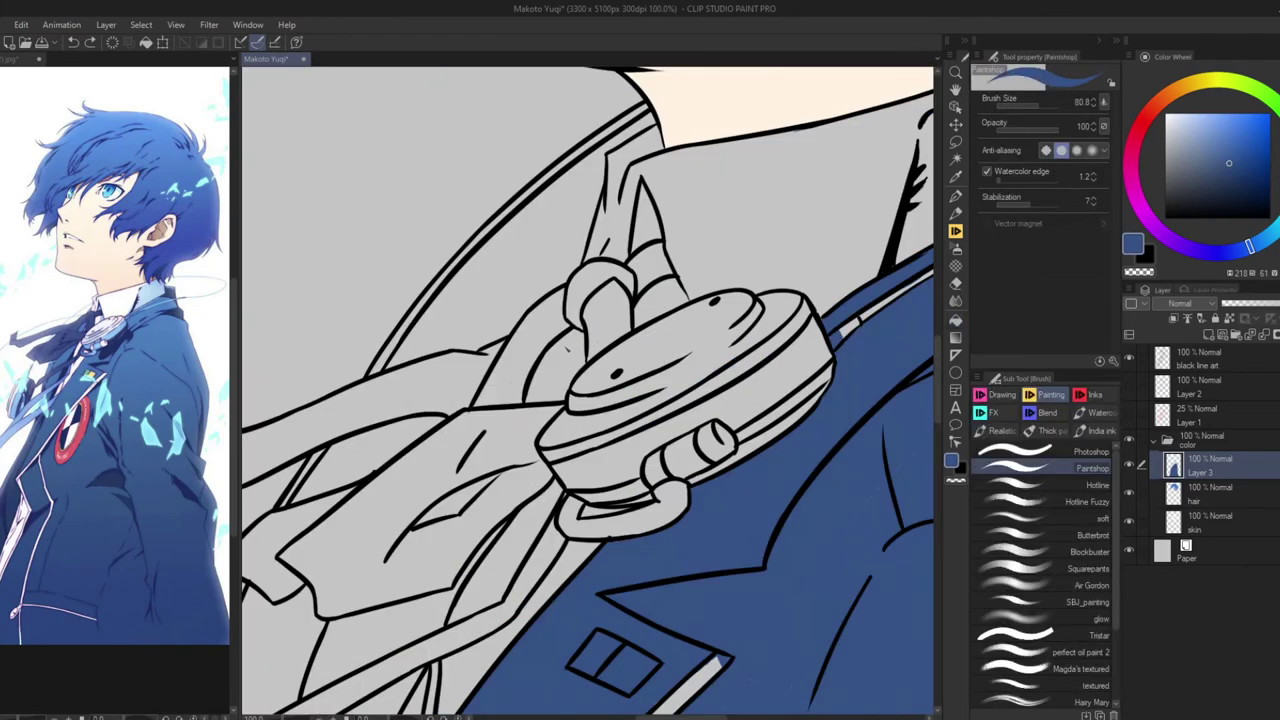
left_click_drag(537, 400, 565, 350)
mouse_move(560, 380)
left_mouse_down()
mouse_move(630, 210)
mouse_move(490, 440)
left_mouse_up()
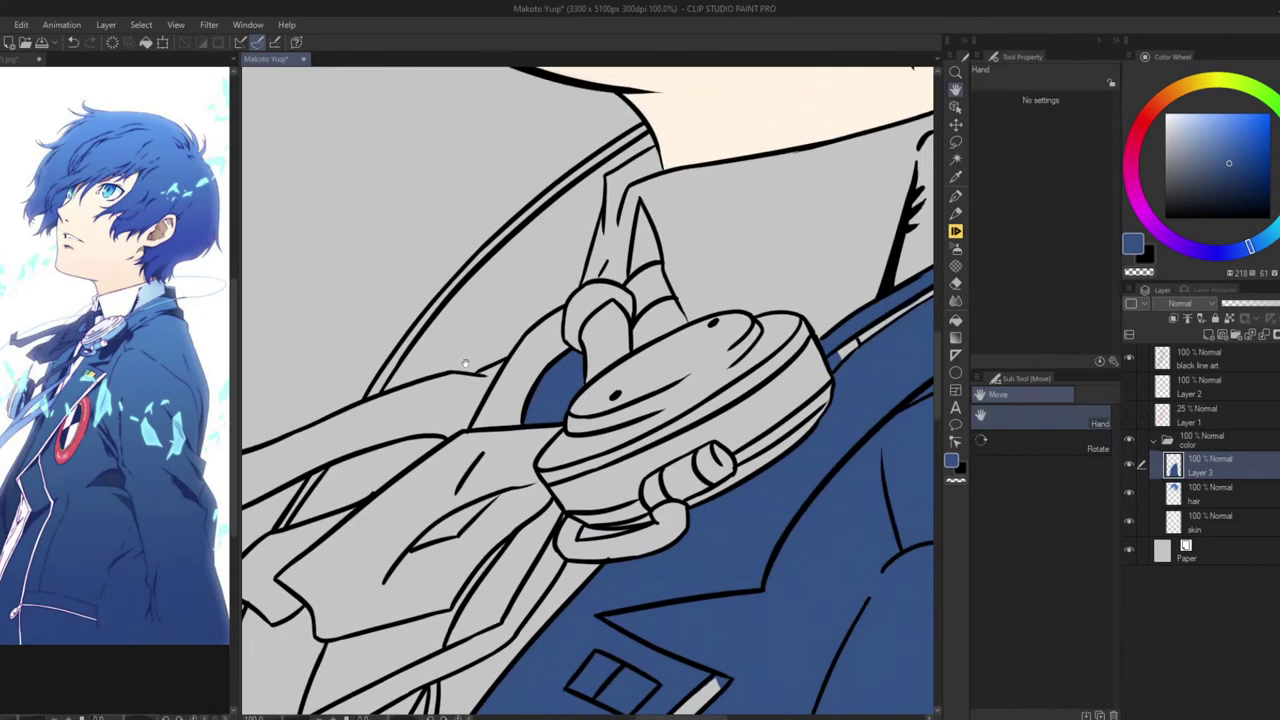
Paint the jacket areas showing between the hanging neck straps dark blue, leaving the straps and lapel piping uncoloured
left_click_drag(400, 520, 610, 115)
left_click_drag(448, 350, 475, 282)
mouse_move(594, 246)
left_mouse_down()
mouse_move(525, 290)
mouse_move(517, 401)
left_mouse_up()
left_click_drag(464, 529, 524, 189)
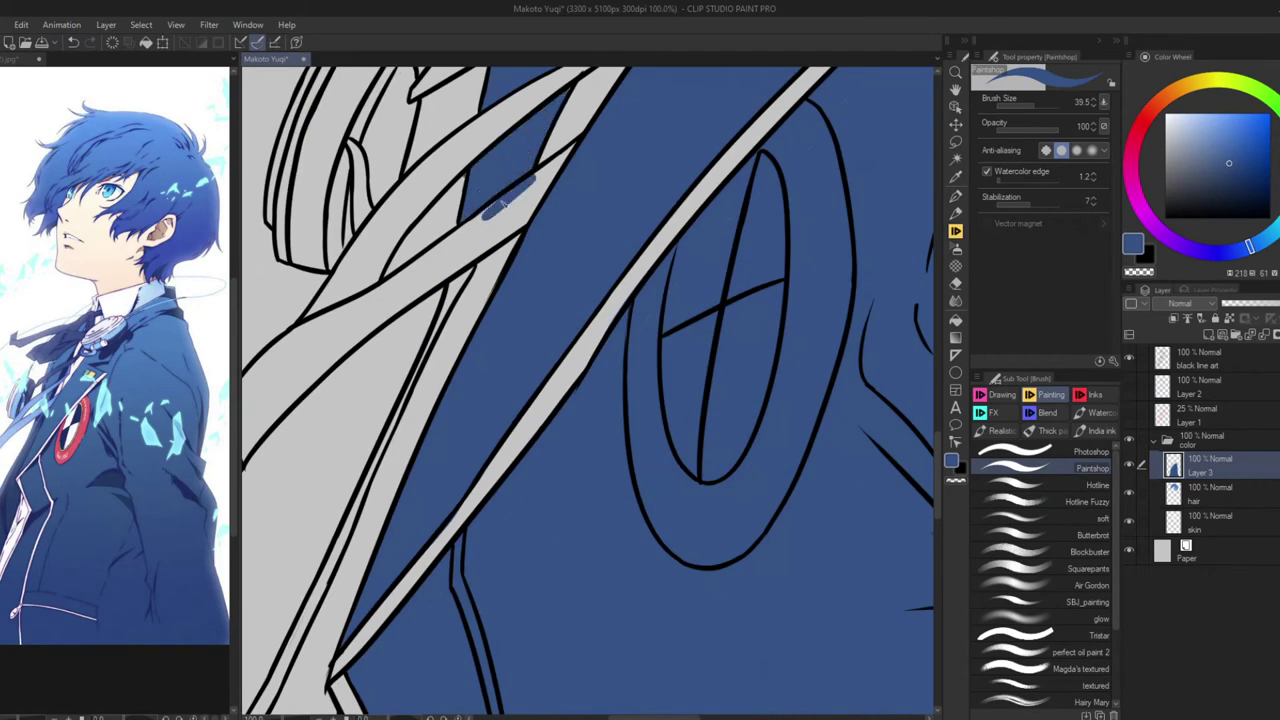
scroll(405, 410, "down", 5)
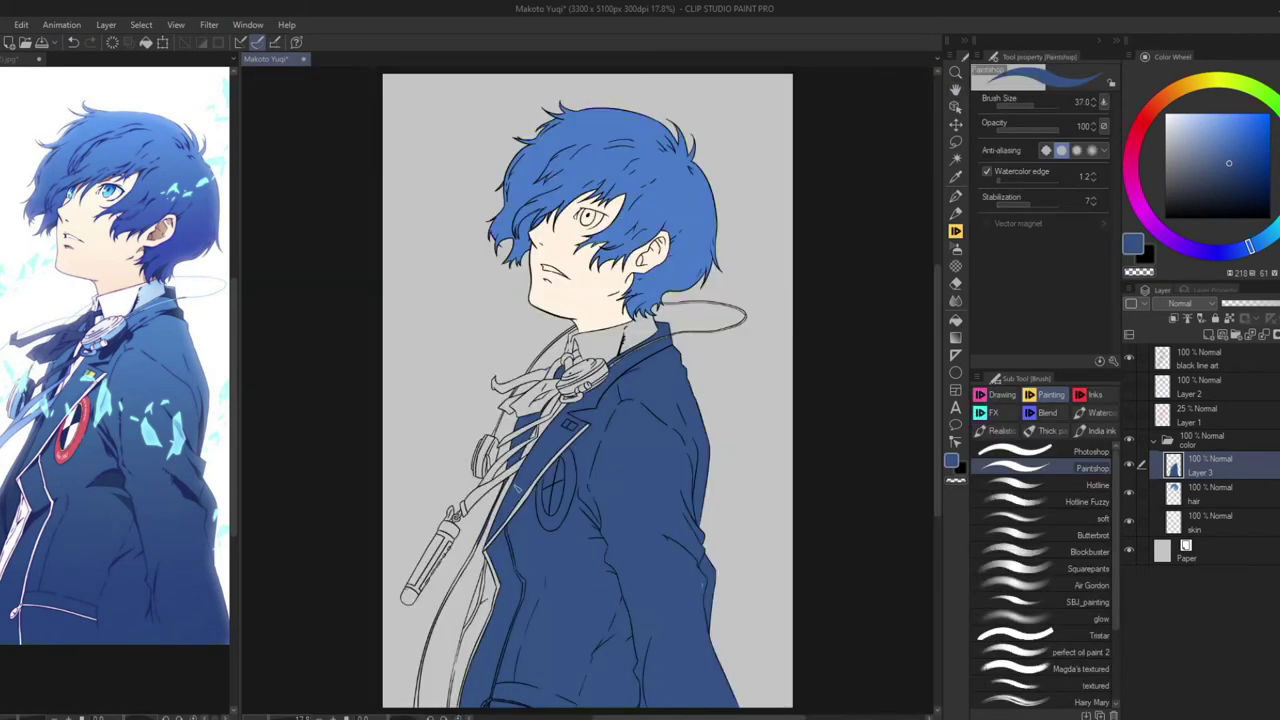
Paint a dark blue border along both edges of the jacket's far front panel and fill the enclosed area
scroll(490, 500, "up", 3)
left_click_drag(476, 531, 407, 677)
left_click_drag(407, 677, 495, 322)
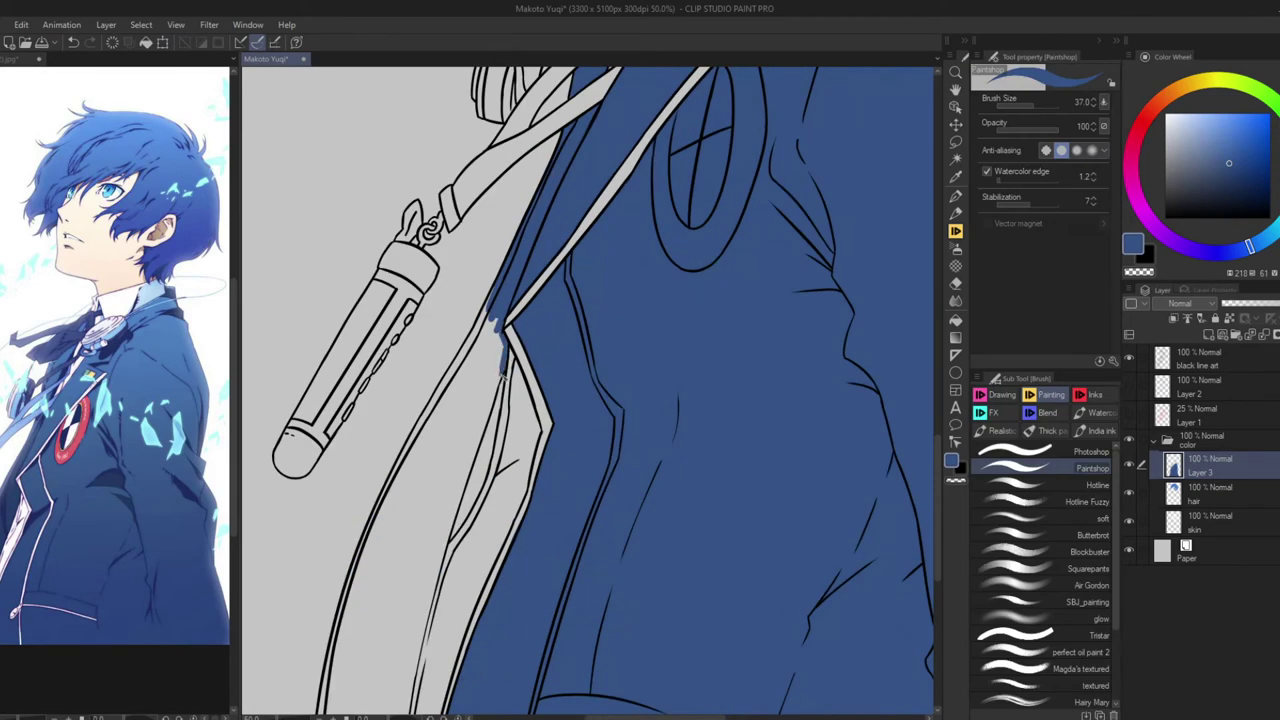
left_click_drag(432, 607, 482, 392)
left_click_drag(472, 425, 445, 560)
left_click_drag(385, 455, 365, 550)
left_click_drag(372, 545, 420, 355)
scroll(600, 300, "up", 2)
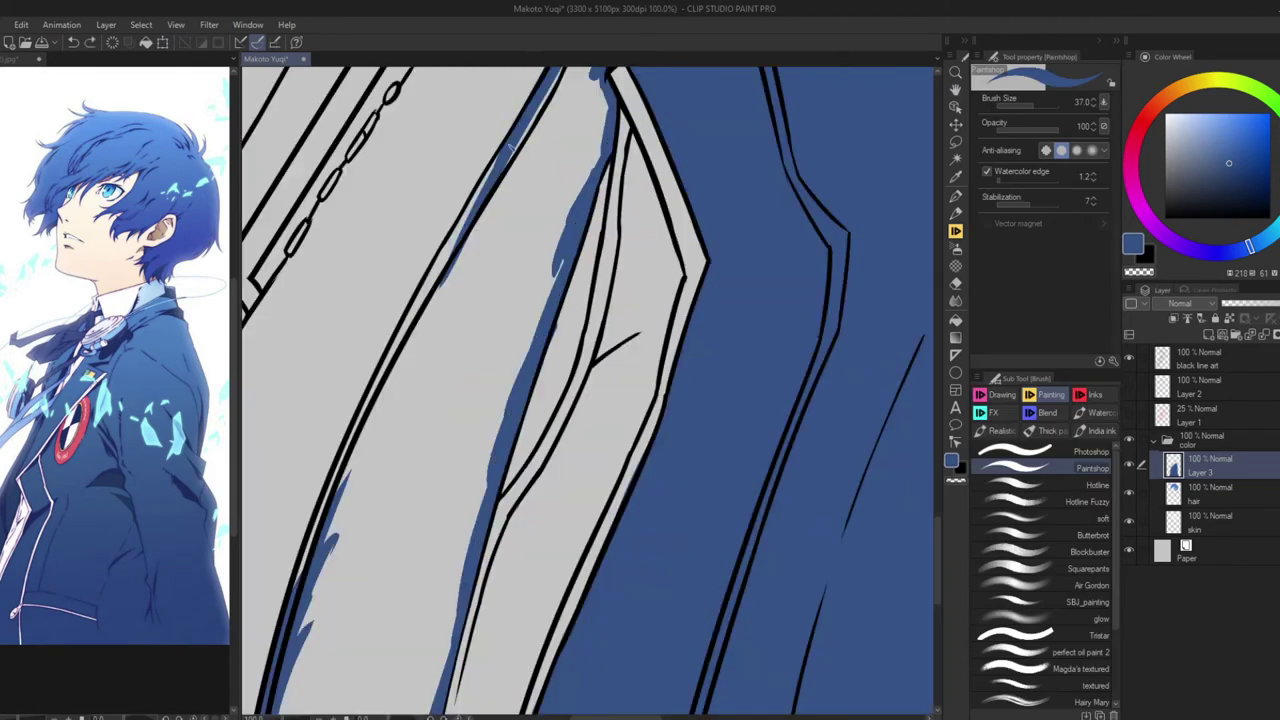
left_click(469, 345)
key("ctrl+0")
Paint the strip of shirt in the lower jacket opening off-white on a new layer beneath the jacket colour
scroll(489, 619, "up", 3)
left_click(1210, 487)
left_click(1173, 318)
left_click_drag(500, 450, 455, 605)
scroll(455, 578, "down", 3)
left_click_drag(565, 210, 452, 540)
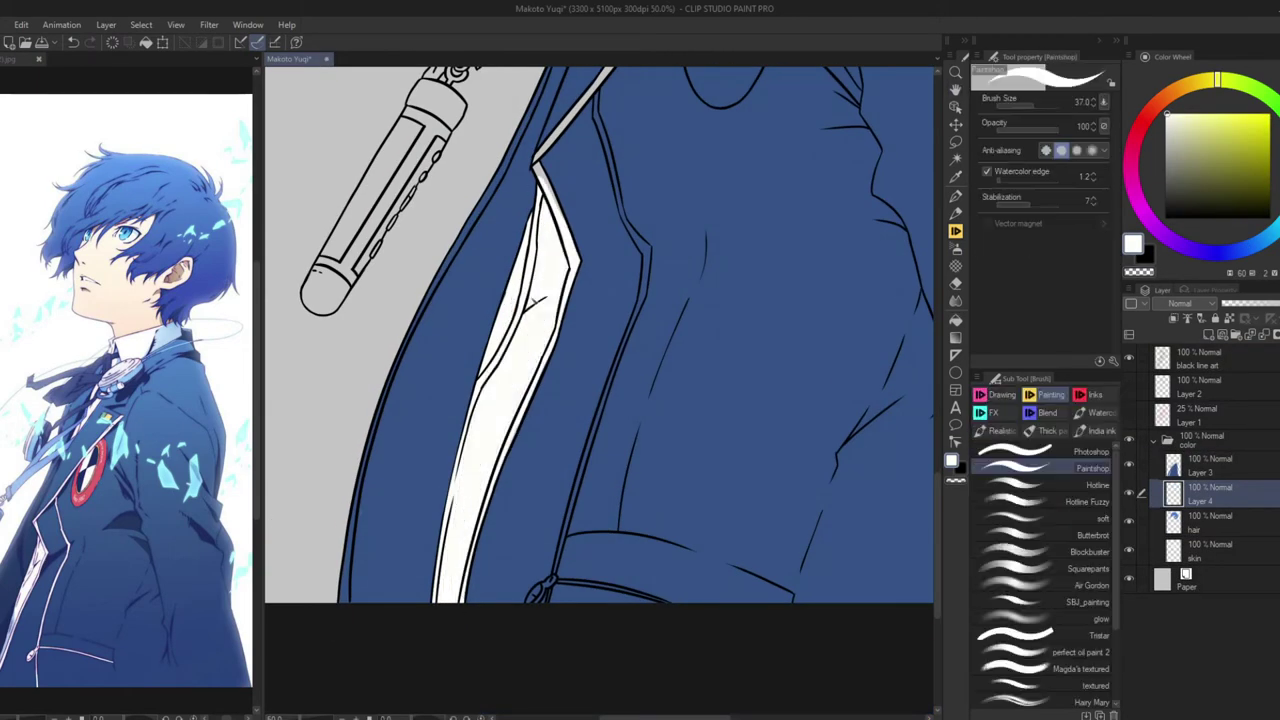
Paint the lapel piping off-white and merge the jacket colour layer with the layer below
scroll(452, 540, "up", 3)
left_click_drag(395, 475, 622, 175)
key("alt+bracketright")
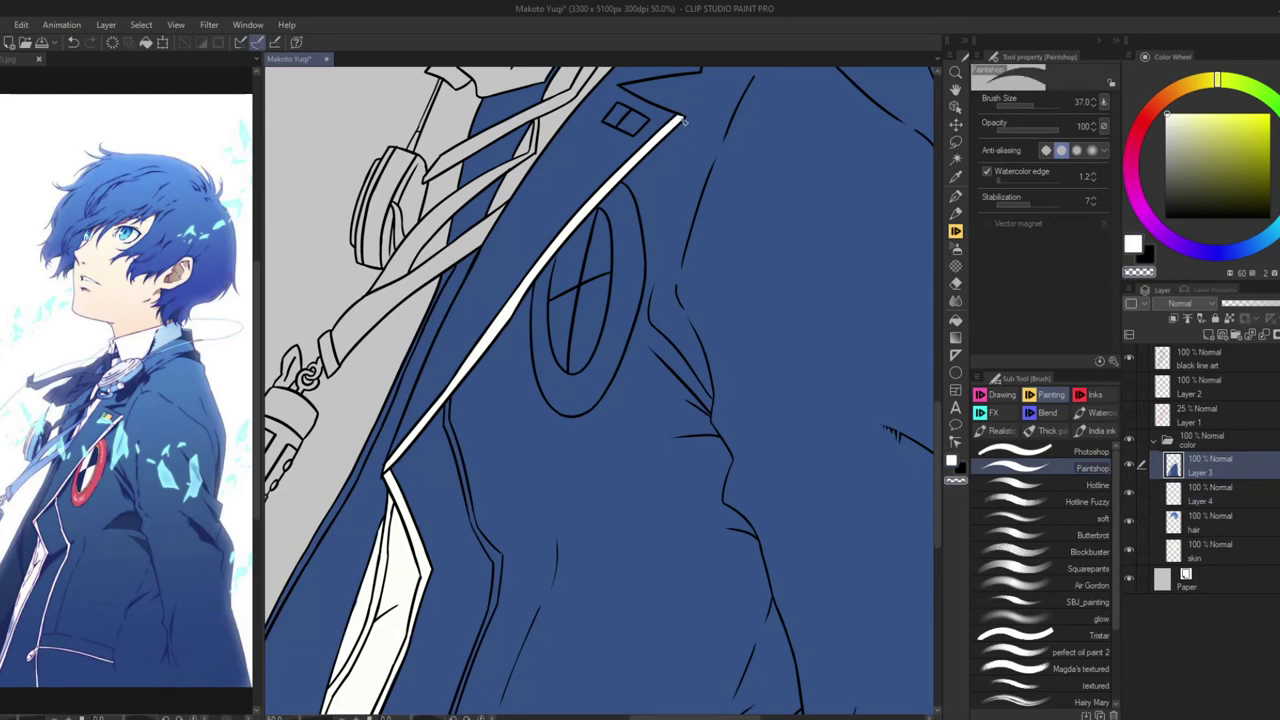
key("ctrl+e")
Paint the shirt areas between the neck straps and the shirt collar off-white
scroll(478, 492, "up", 5)
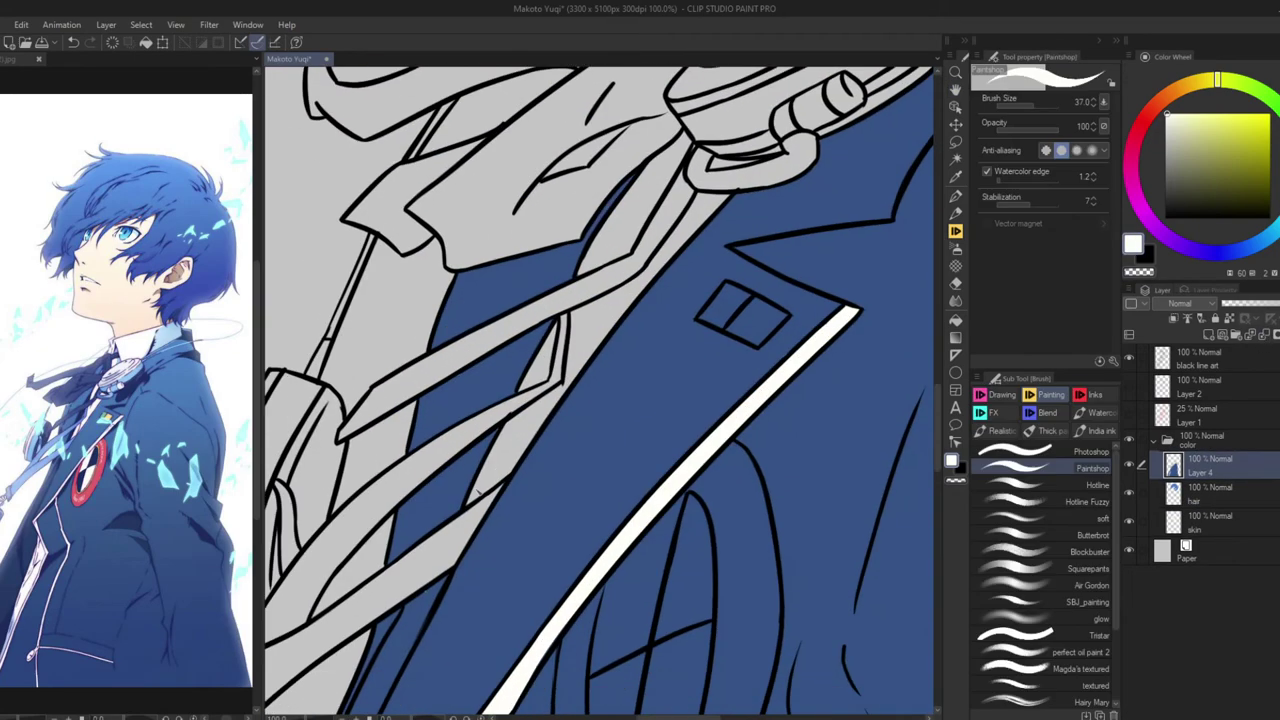
left_click_drag(545, 406, 725, 201)
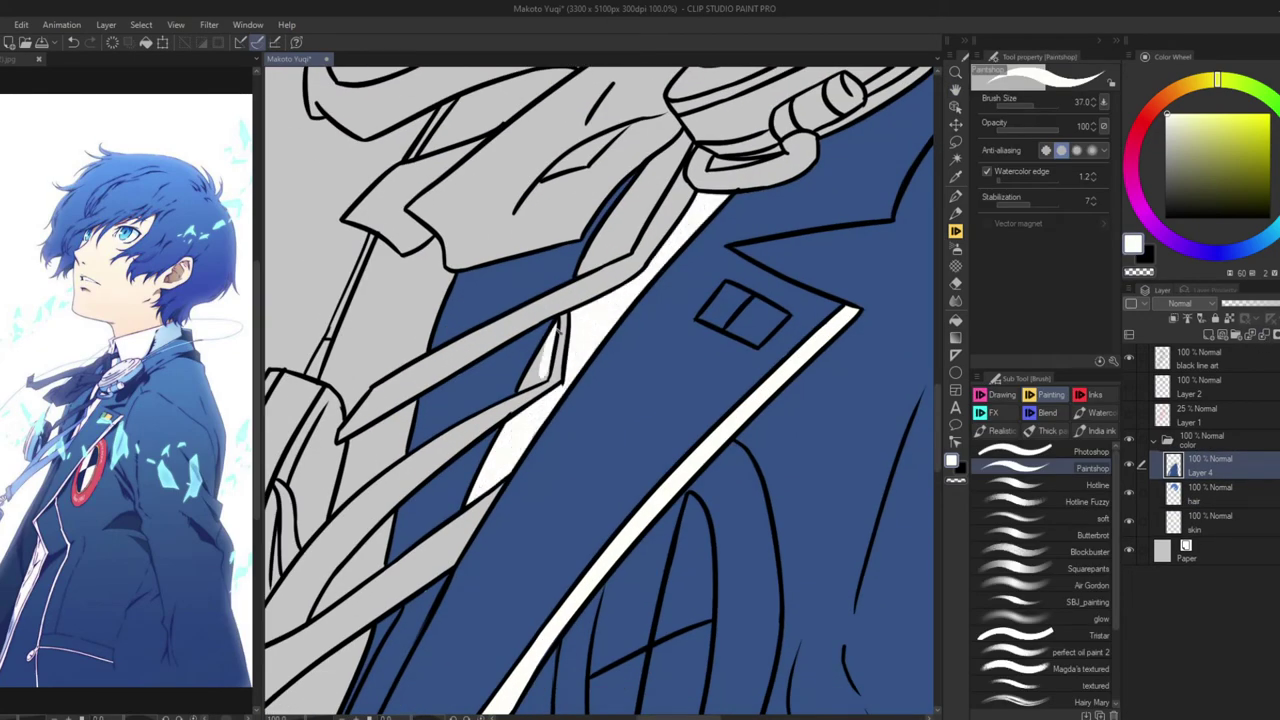
scroll(593, 268, "up", 5)
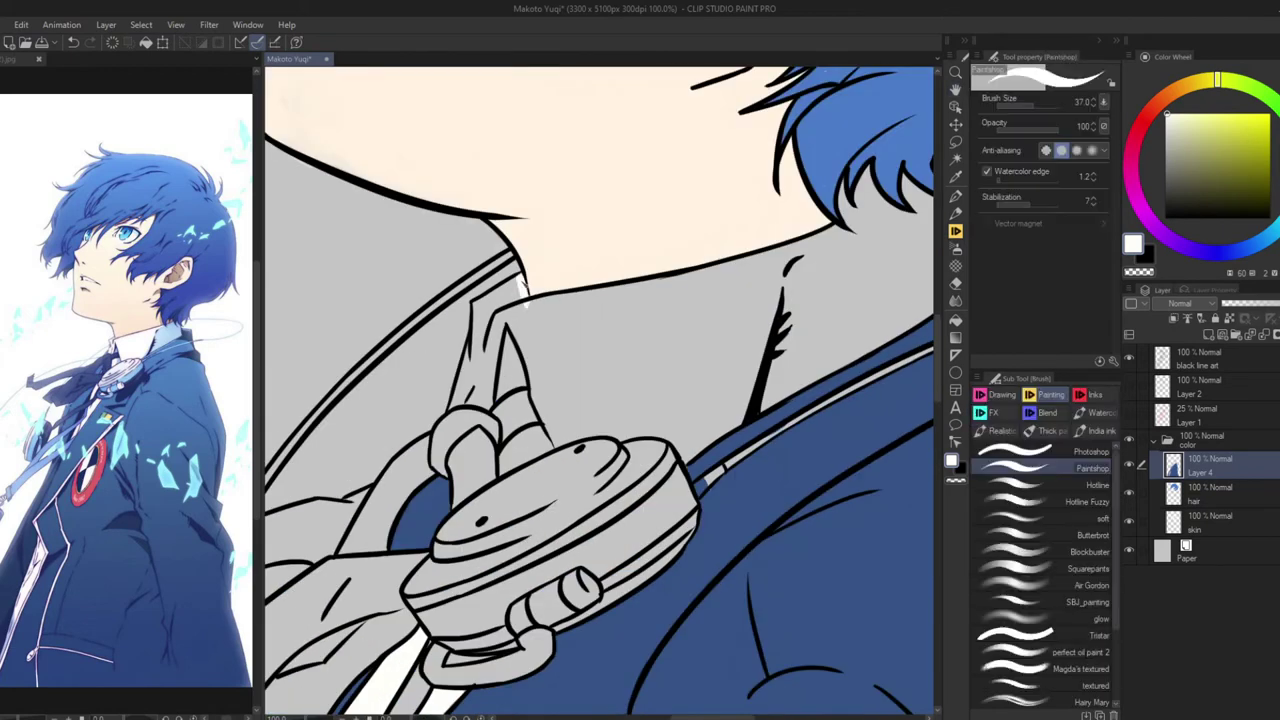
left_click_drag(522, 306, 835, 231)
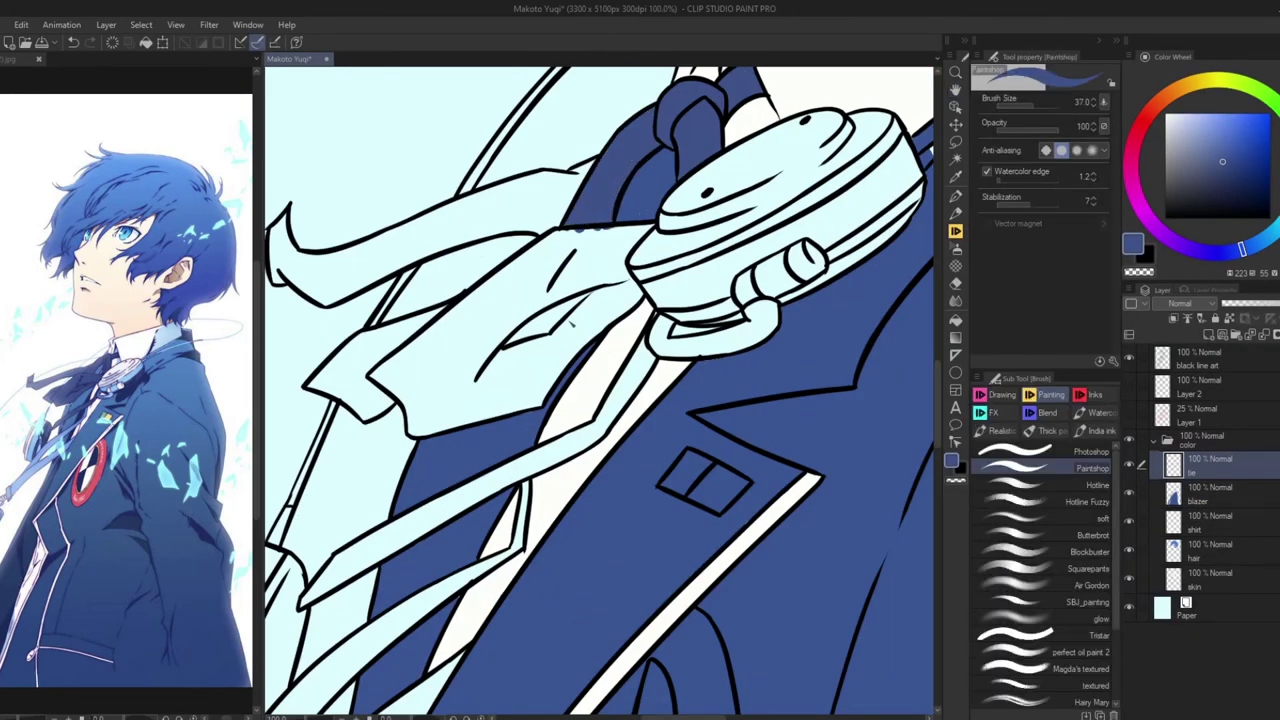
Paint the broad lower tails of the neck ribbon navy on the tie layer
left_click_drag(595, 285, 495, 350)
left_click_drag(370, 340, 310, 385)
left_click_drag(570, 235, 450, 310)
left_click_drag(445, 308, 358, 342)
mouse_move(312, 382)
left_mouse_down()
mouse_move(390, 418)
mouse_move(620, 268)
left_mouse_up()
Paint the ribbon's folded lower end and its long upper tail navy, working inward from the outlines
scroll(380, 305, "up", 3)
left_click_drag(352, 238, 325, 352)
left_click_drag(390, 212, 338, 348)
left_click_drag(446, 326, 368, 396)
left_click_drag(766, 172, 386, 320)
left_click_drag(700, 250, 600, 310)
mouse_move(620, 232)
left_mouse_down()
mouse_move(752, 218)
mouse_move(450, 345)
left_mouse_up()
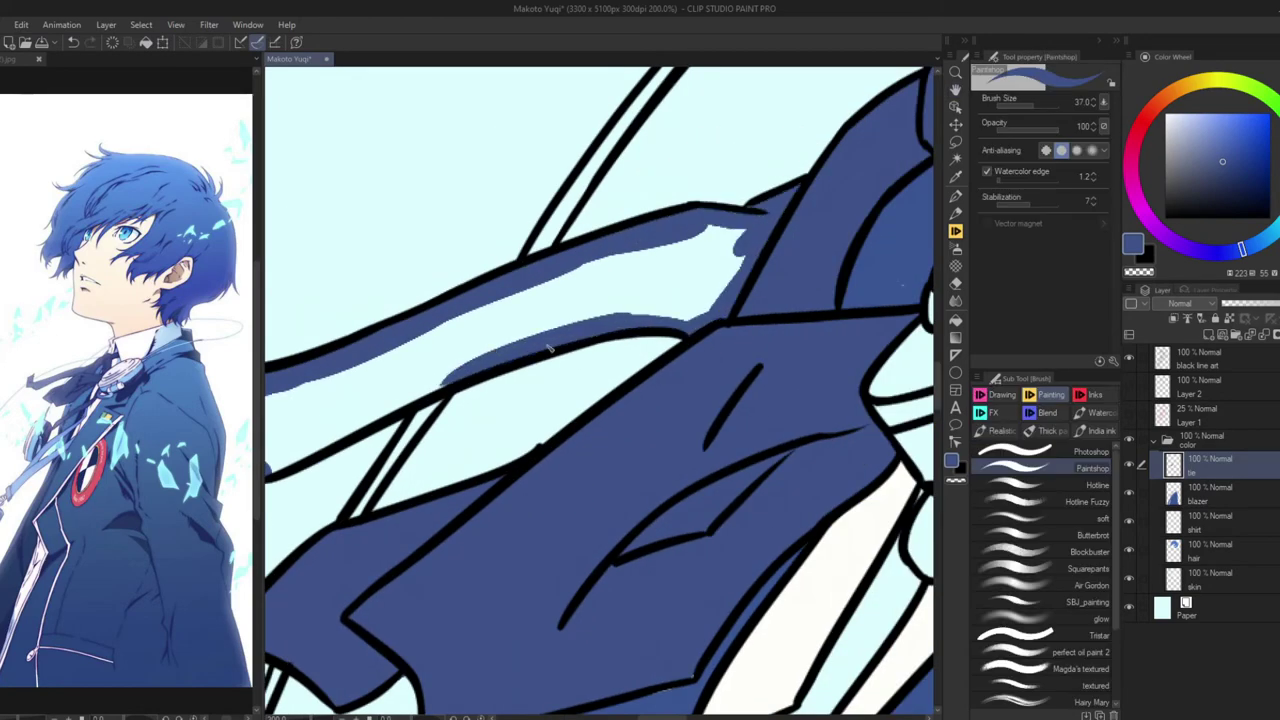
scroll(660, 289, "up", 2)
scroll(829, 200, "down", 2)
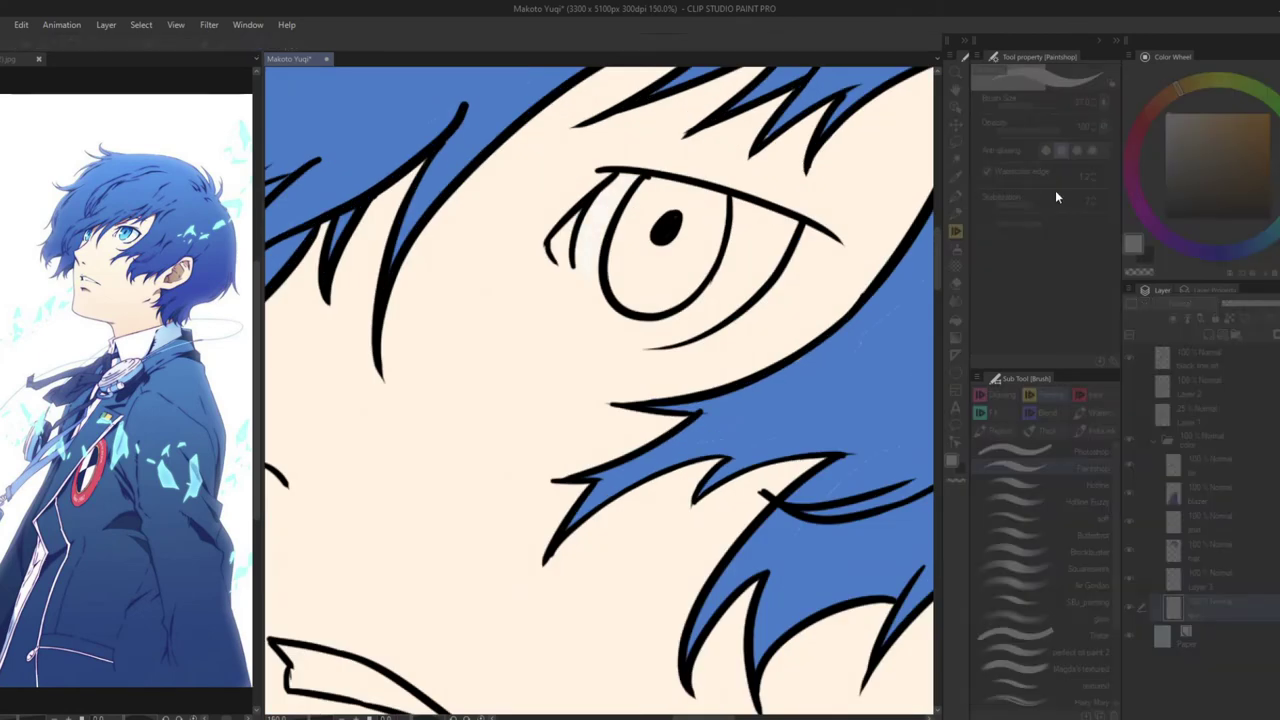
Paint the white of the eye off-white and the iris light blue, sampling the iris colour from the reference
key("ctrl+0")
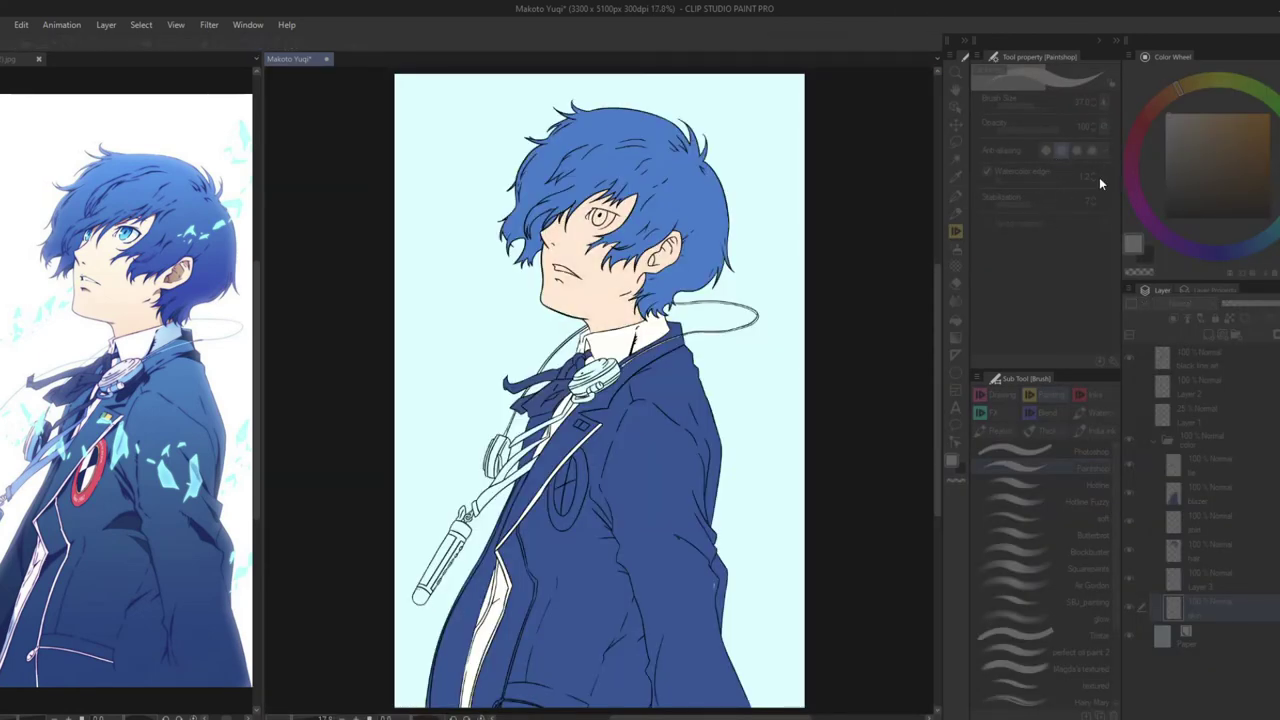
key("ctrl+0")
left_click(1210, 578)
mouse_move(600, 245)
left_mouse_down()
mouse_move(740, 215)
mouse_move(710, 155)
left_mouse_up()
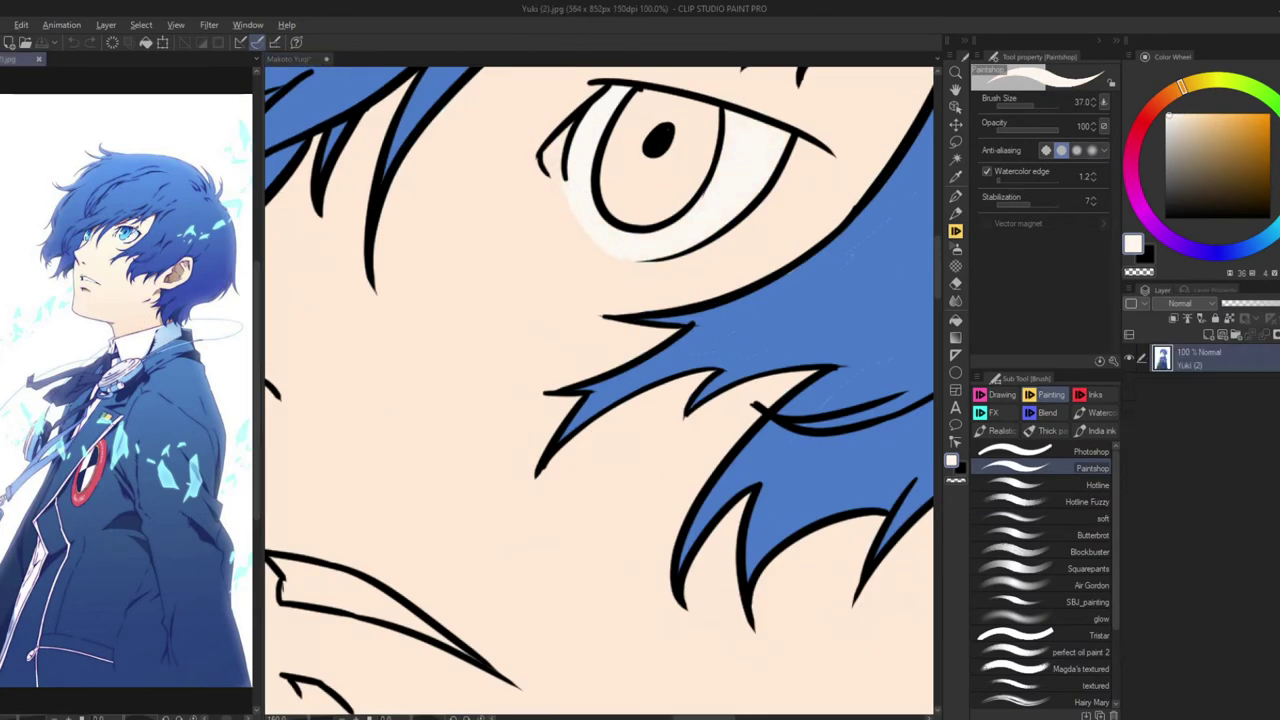
left_click(128, 233, "alt")
mouse_move(620, 120)
left_mouse_down()
mouse_move(640, 200)
mouse_move(690, 170)
left_mouse_up()
key("ctrl+0")
key("ctrl+alt+0")
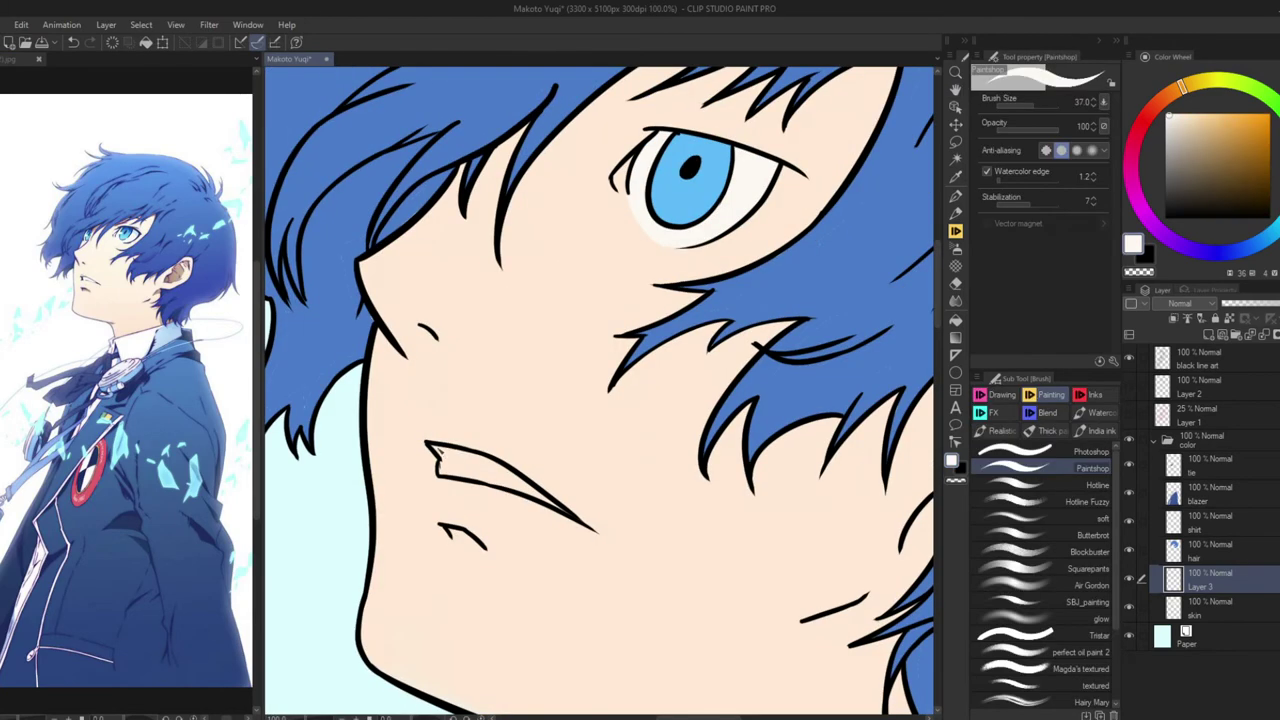
key("ctrl+0")
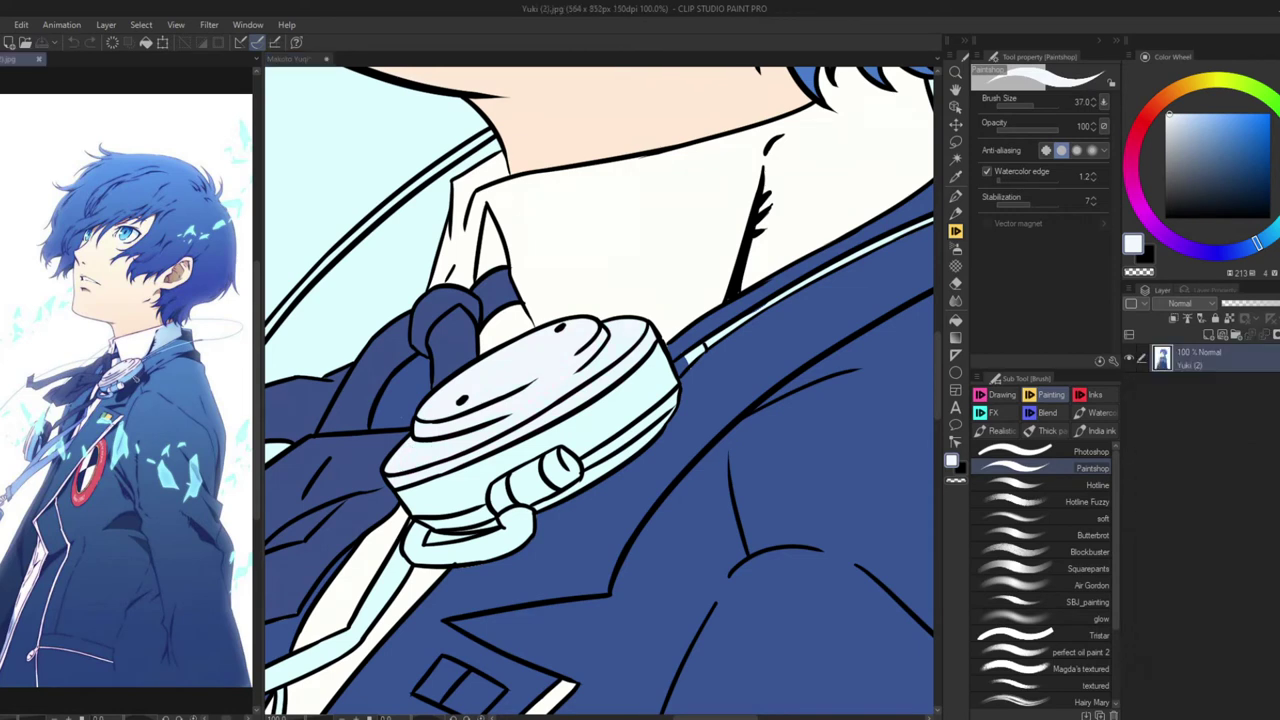
Paint the upper headphone's side band and hook light blue from the reference, and add the missing black line behind its connector
left_click(131, 376, "alt")
left_click_drag(430, 470, 640, 370)
left_click_drag(520, 460, 665, 360)
left_click_drag(420, 500, 545, 450)
left_click_drag(460, 495, 655, 372)
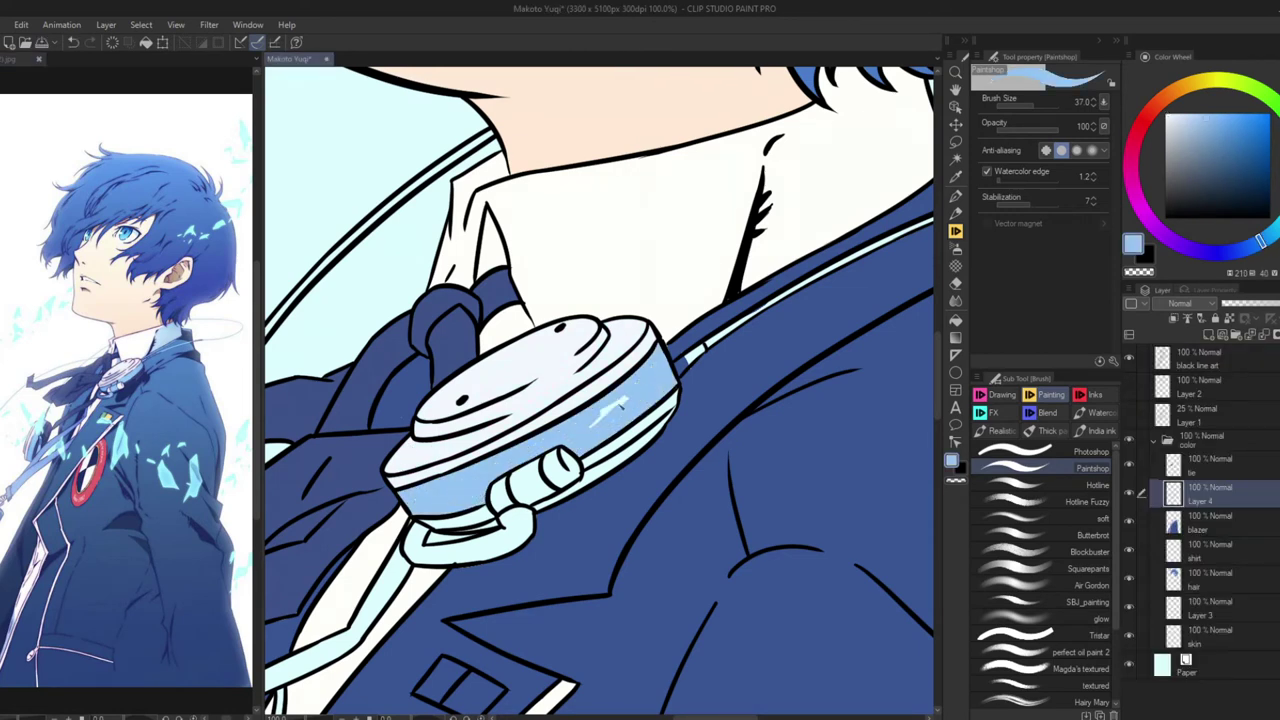
key("p")
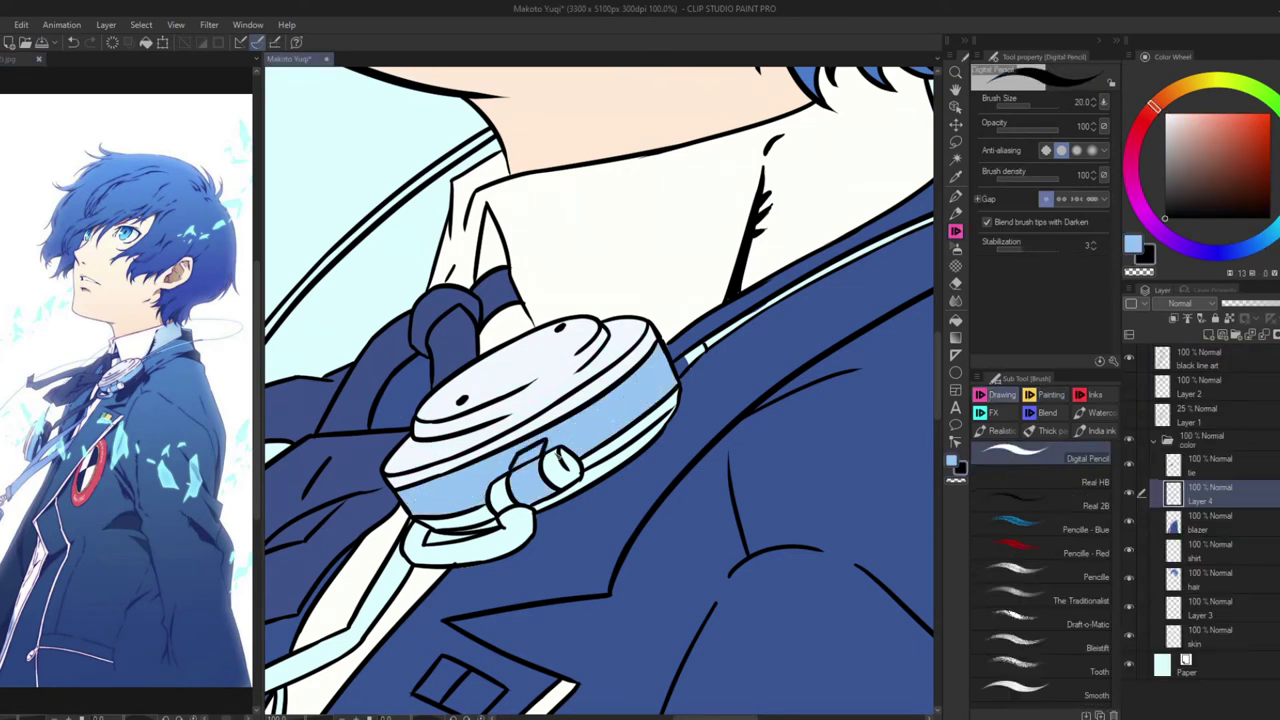
key("b")
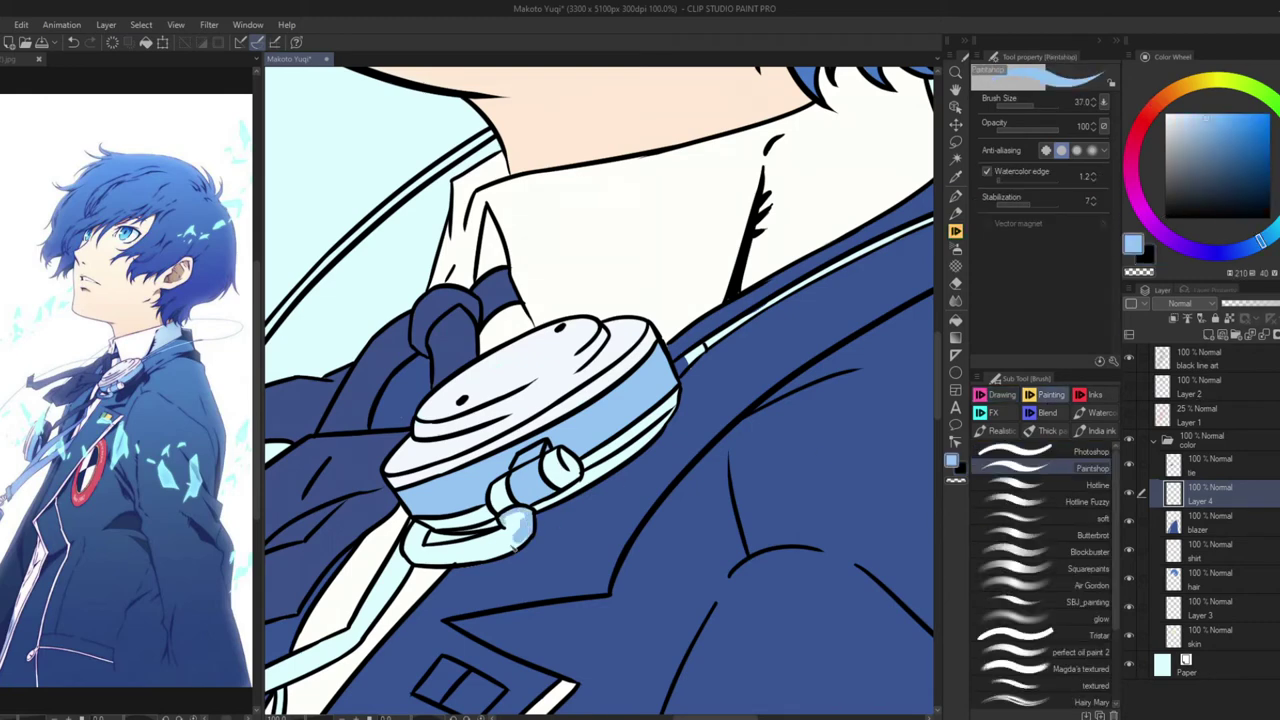
Paint the ear pad beneath the upper headphone dark purple-blue, using the reference as a colour guide
scroll(125, 390, "up", 5)
left_click(150, 330)
mouse_move(670, 400)
left_mouse_down()
mouse_move(590, 465)
mouse_move(675, 395)
left_mouse_up()
left_click_drag(585, 470, 678, 393)
Paint the uppermost strap crossing the shirt navy, from the headphone hook to its pointed end
left_click(568, 480, "alt")
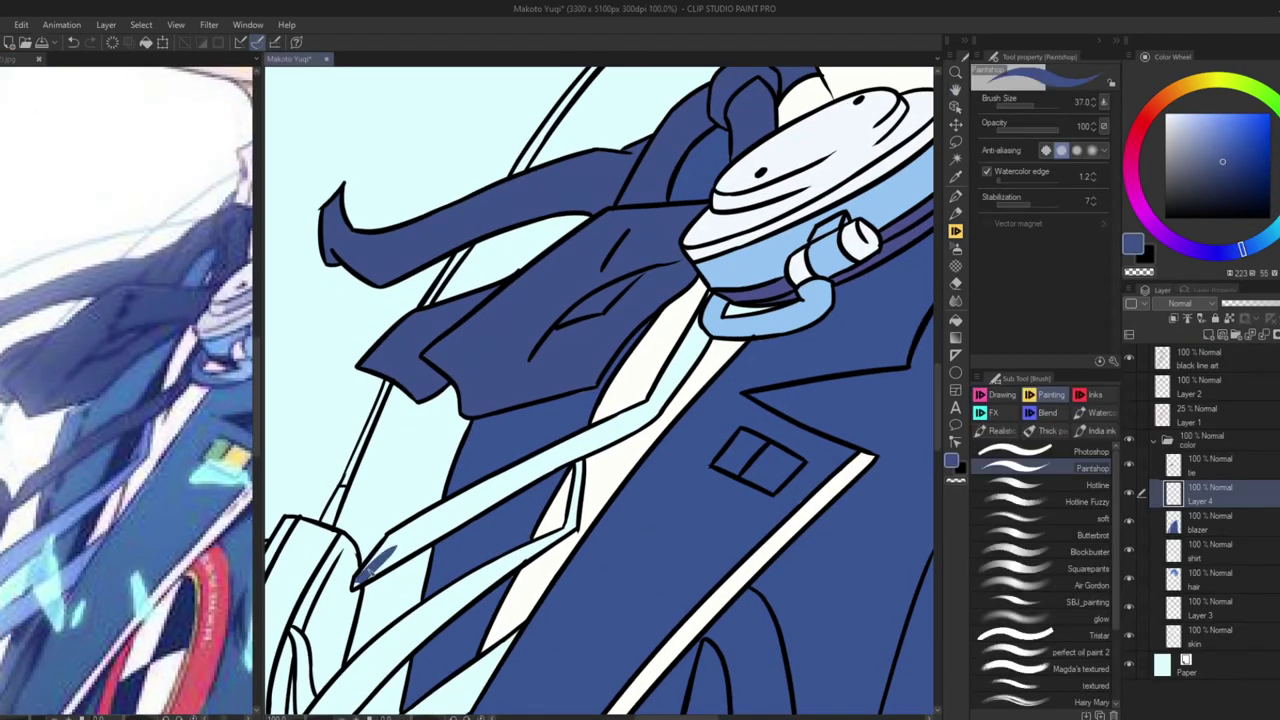
left_click_drag(550, 456, 355, 585)
left_click_drag(660, 394, 468, 490)
left_click_drag(630, 428, 375, 575)
left_click_drag(575, 452, 398, 548)
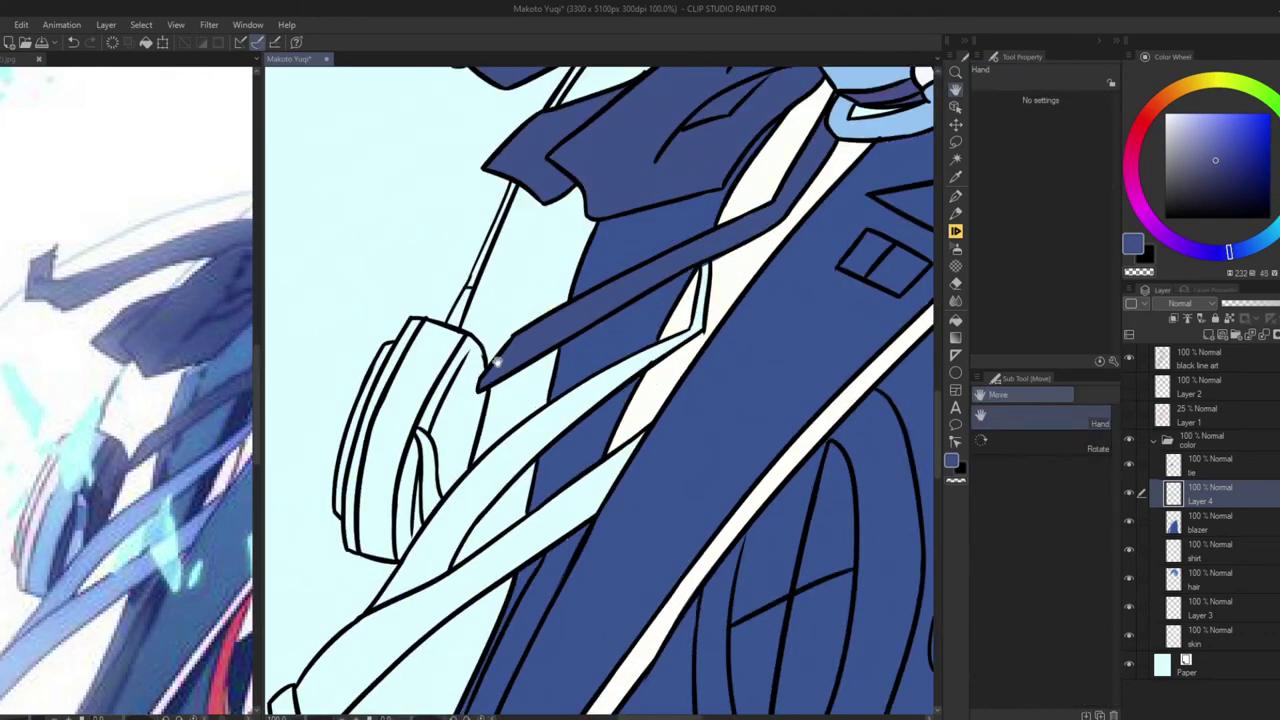
Paint the hanging headphone's ear pad dark purple-blue and its side band light blue
left_click_drag(418, 450, 404, 558)
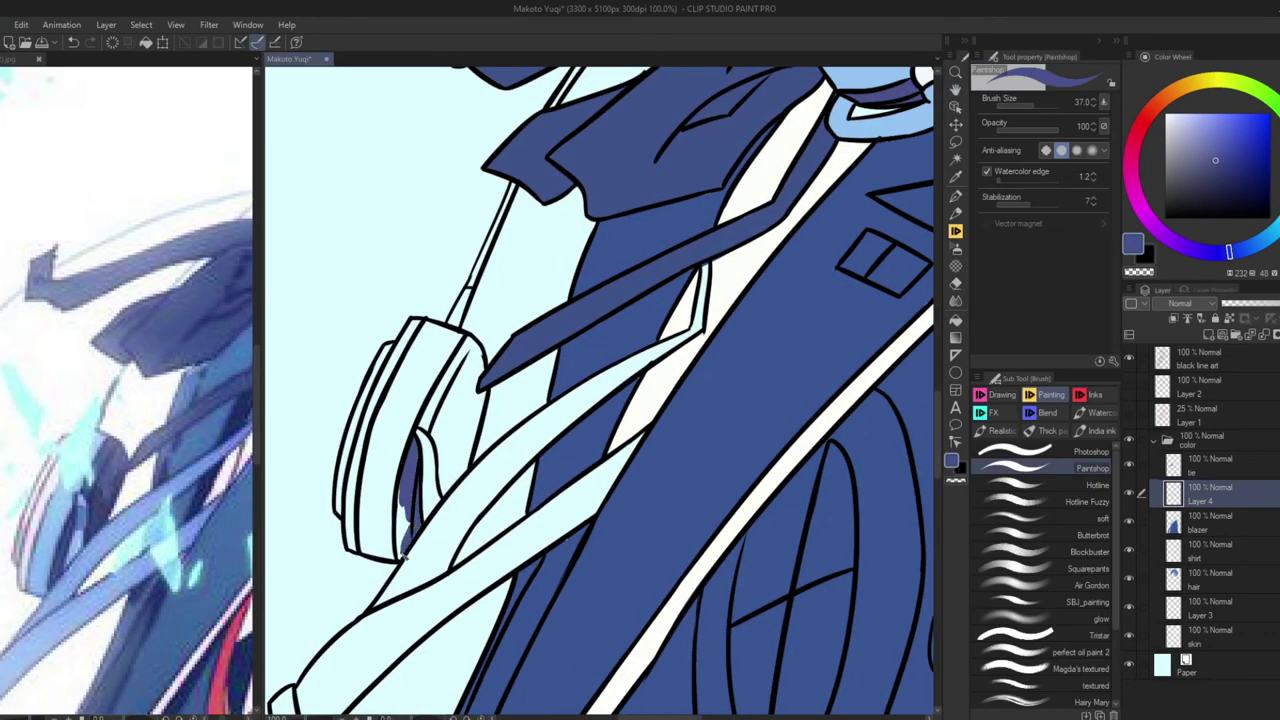
mouse_move(478, 360)
left_mouse_down()
mouse_move(440, 495)
mouse_move(455, 470)
left_mouse_up()
mouse_move(405, 470)
left_mouse_down()
mouse_move(467, 255)
mouse_move(425, 420)
left_mouse_up()
left_click_drag(430, 360, 415, 480)
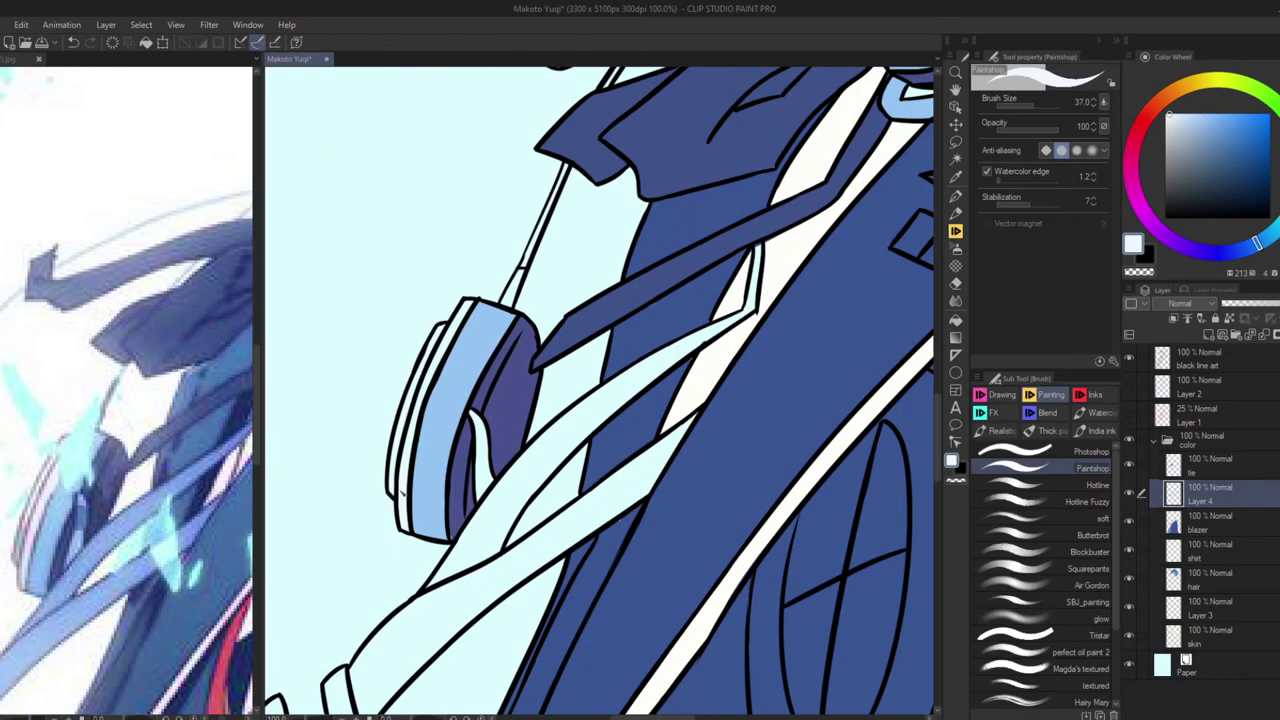
Paint the headphone cord light blue around the loop behind the neck and down across the collar
left_click(497, 312, "alt")
key("ctrl+z")
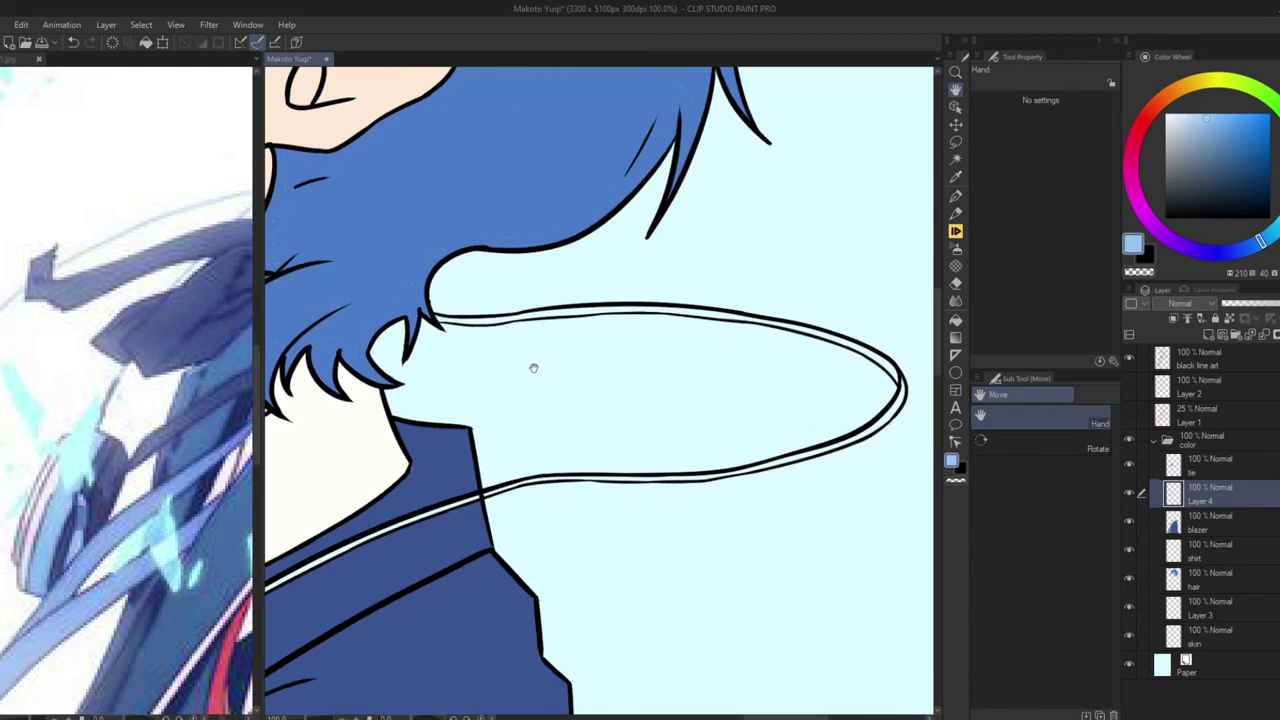
left_click_drag(440, 321, 655, 313)
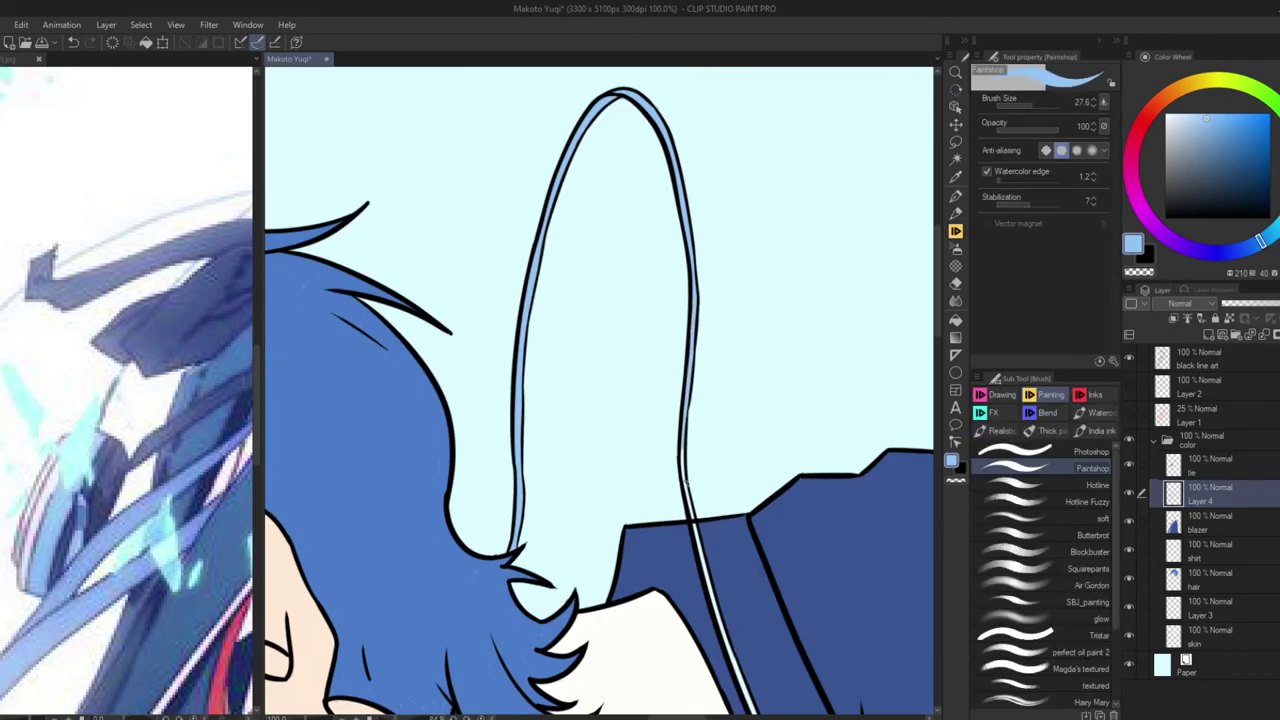
key("p")
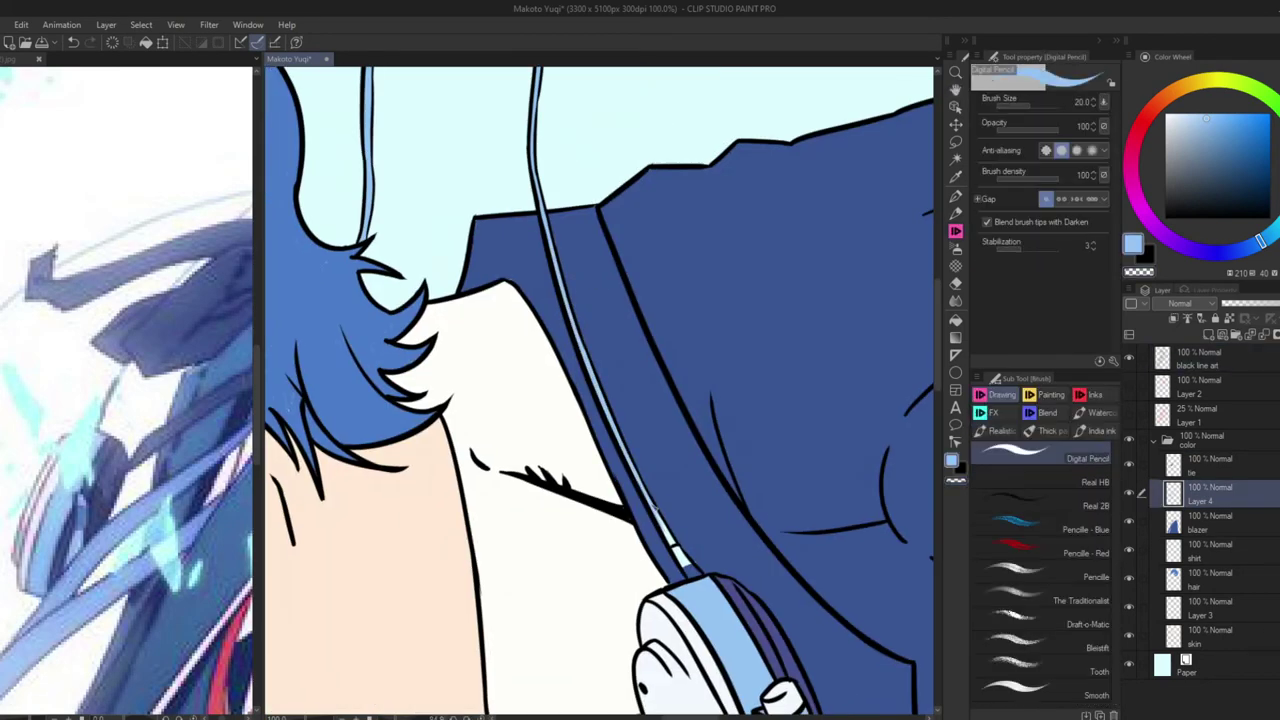
key("ctrl+0")
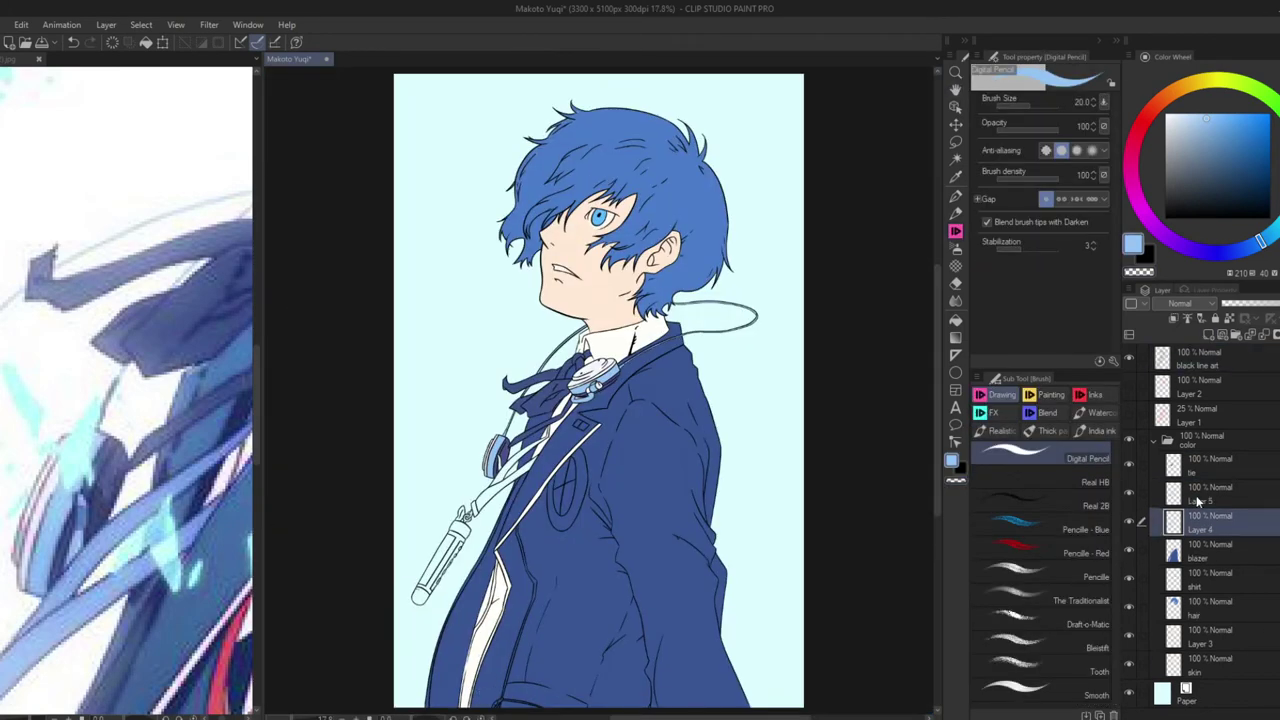
Rename Layer 4 as headphones and paint the remaining neck straps periwinkle blue on Layer 5
left_click(1212, 494)
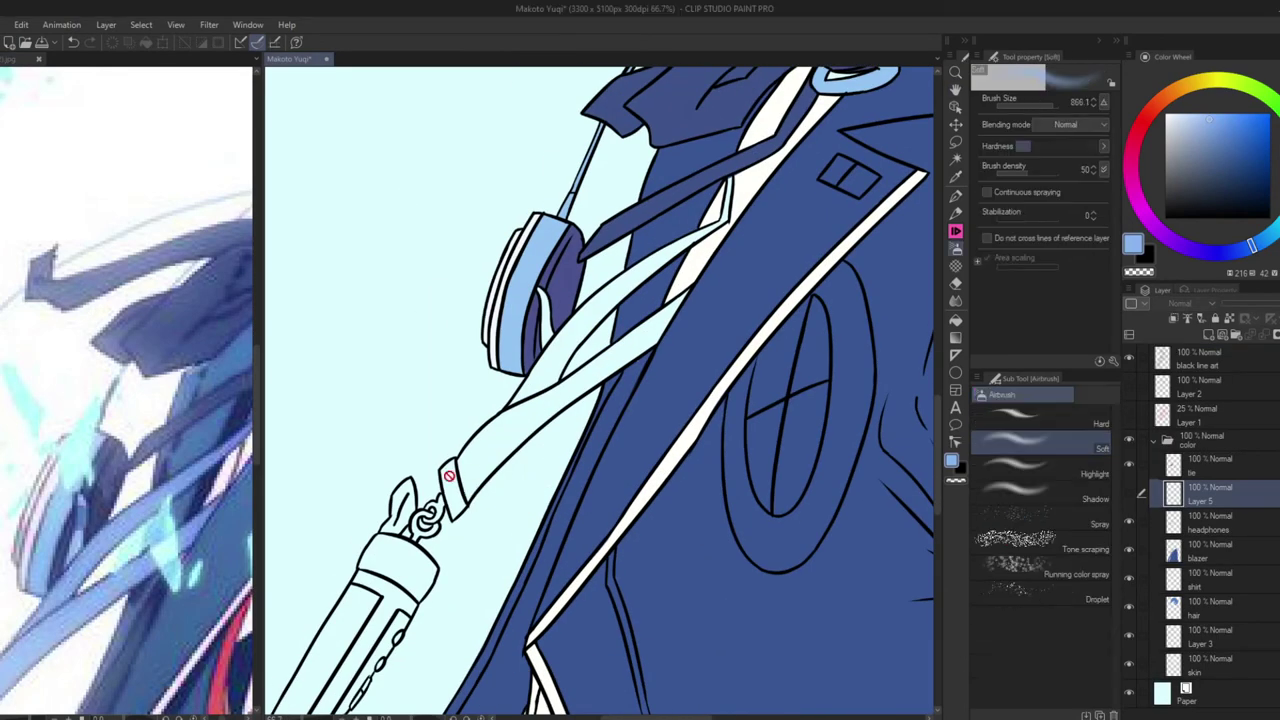
key("b")
mouse_move(460, 495)
left_mouse_down()
mouse_move(590, 372)
mouse_move(642, 352)
mouse_move(488, 452)
mouse_move(605, 298)
mouse_move(715, 225)
left_mouse_up()
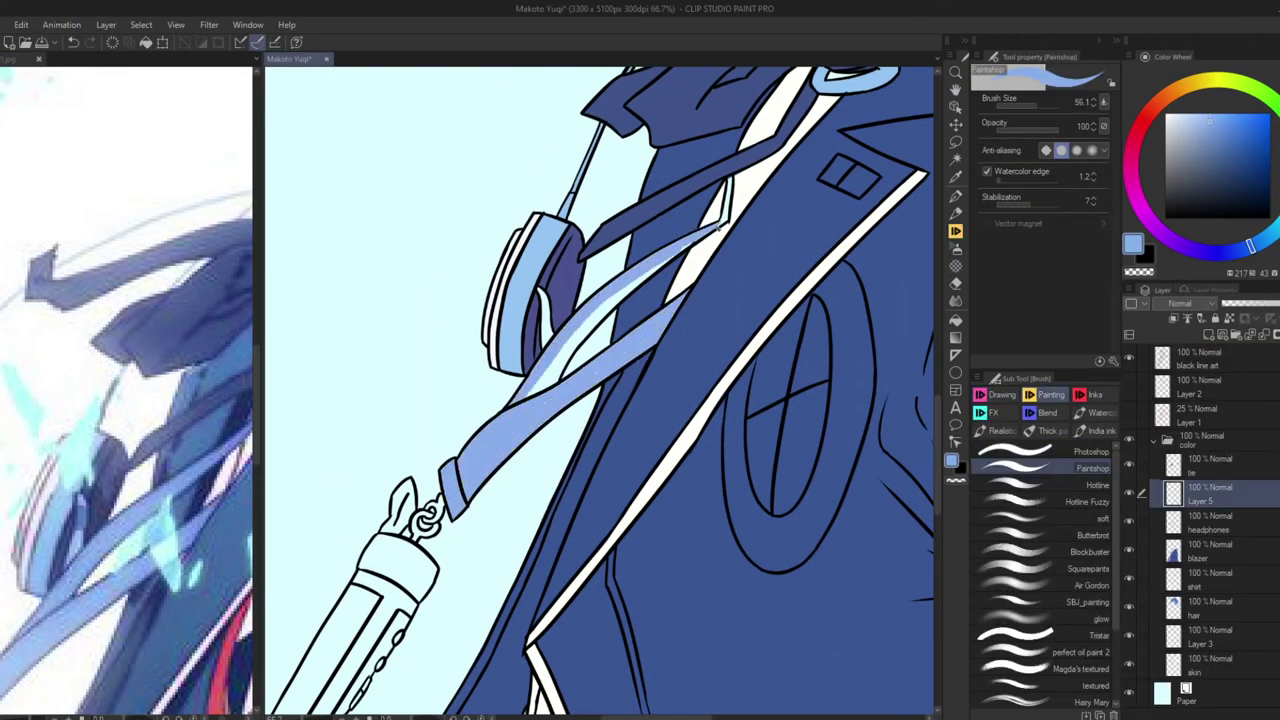
Colour the music player from the reference: muted blue clip and cap, pale pinkish-white body, lavender side strip and mint green screen
scroll(130, 400, "down", 10)
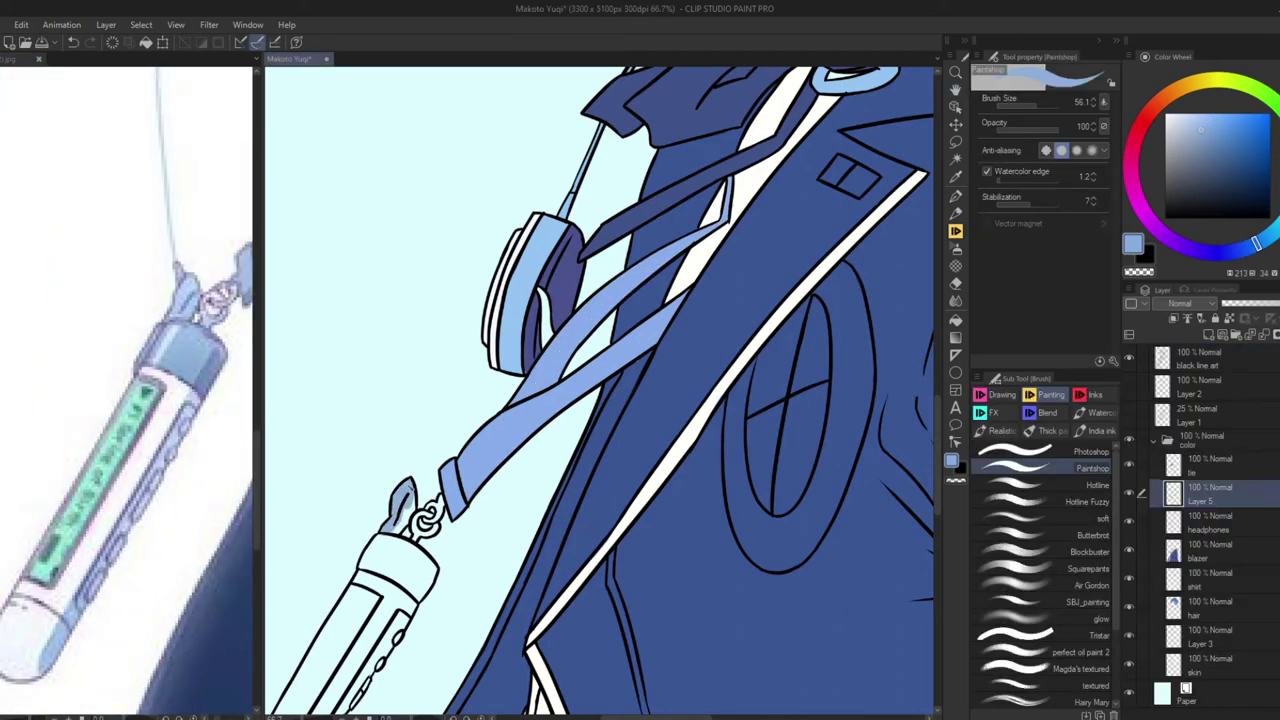
mouse_move(450, 560)
left_mouse_down()
mouse_move(610, 226)
mouse_move(600, 180)
left_mouse_up()
left_click(404, 441, "alt")
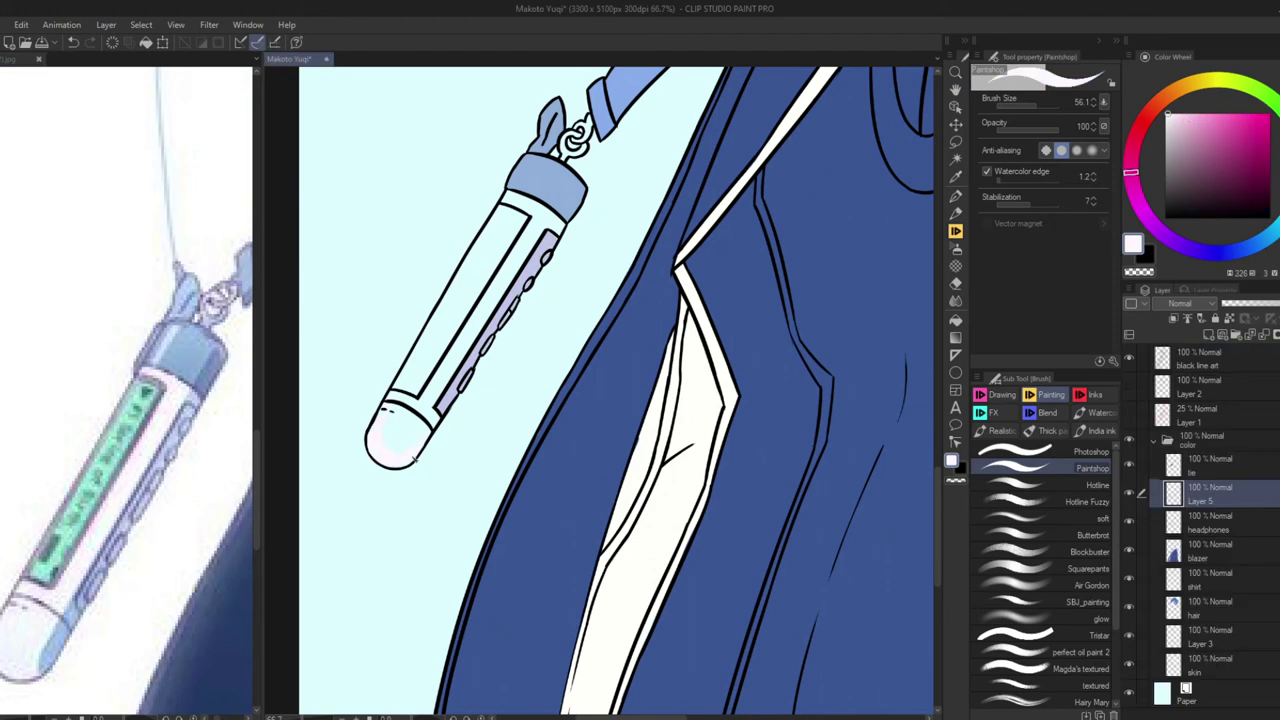
left_click(100, 470, "alt")
mouse_move(420, 385)
left_mouse_down()
mouse_move(440, 300)
mouse_move(500, 205)
left_mouse_up()
Draw the missing black line beside the player's cap, fill the gap muted blue, and rename Layer 5 as headphones 2
key("p")
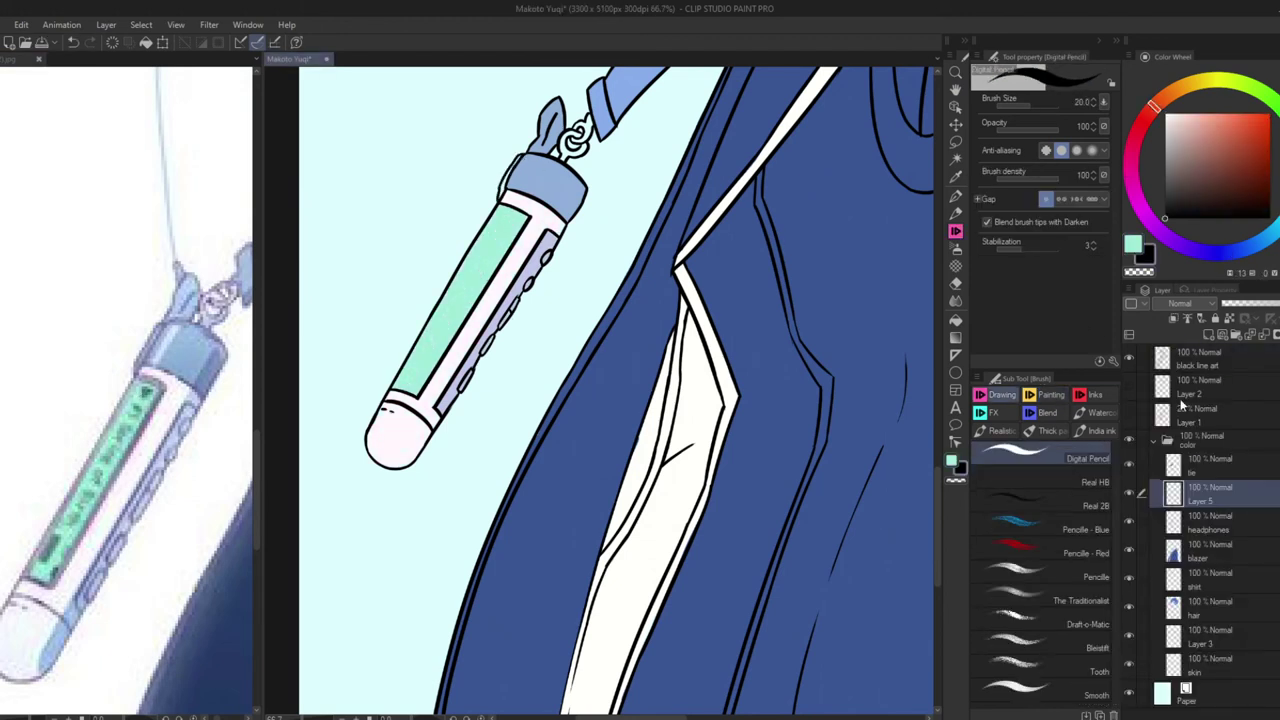
left_click(530, 186, "alt")
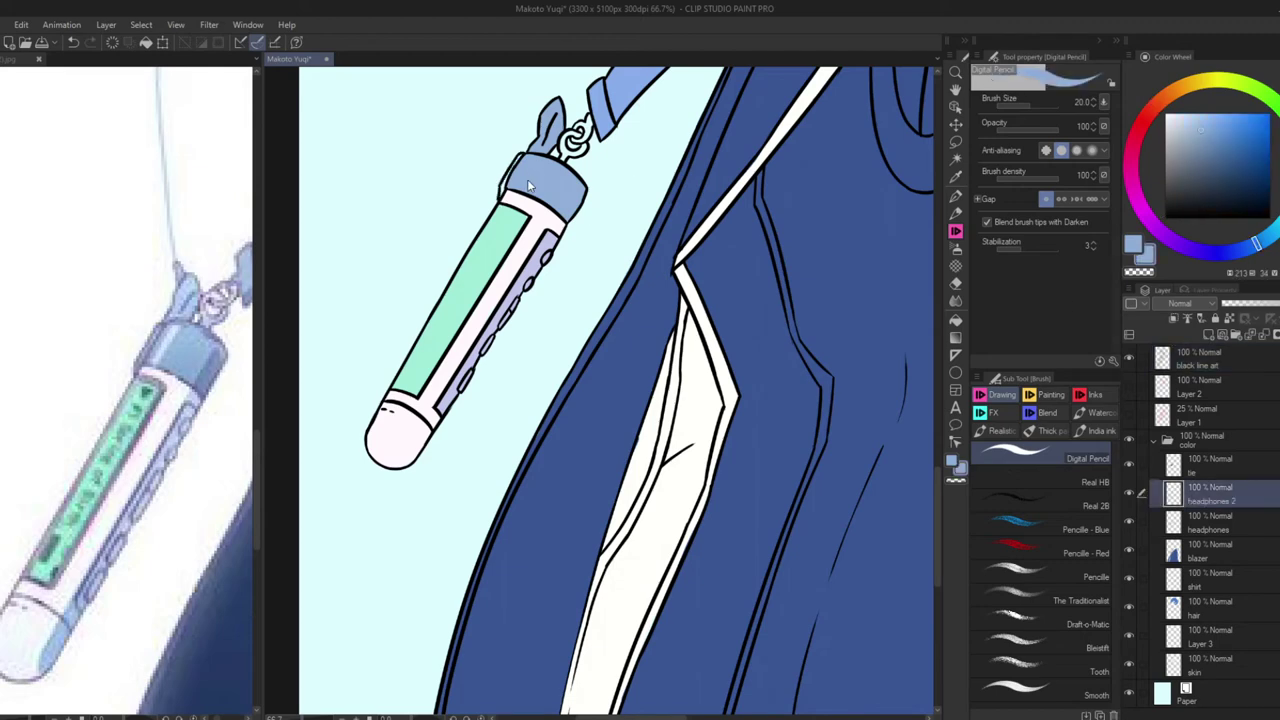
left_click(505, 165, "alt")
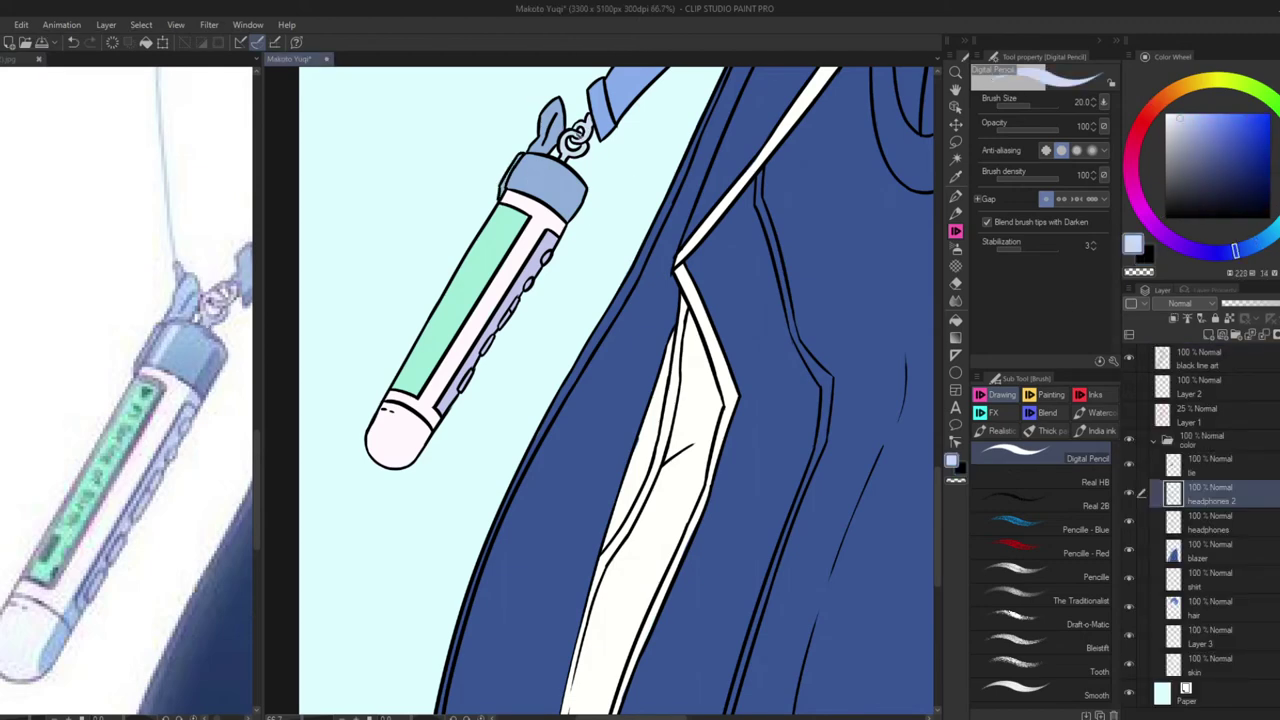
key("ctrl+0")
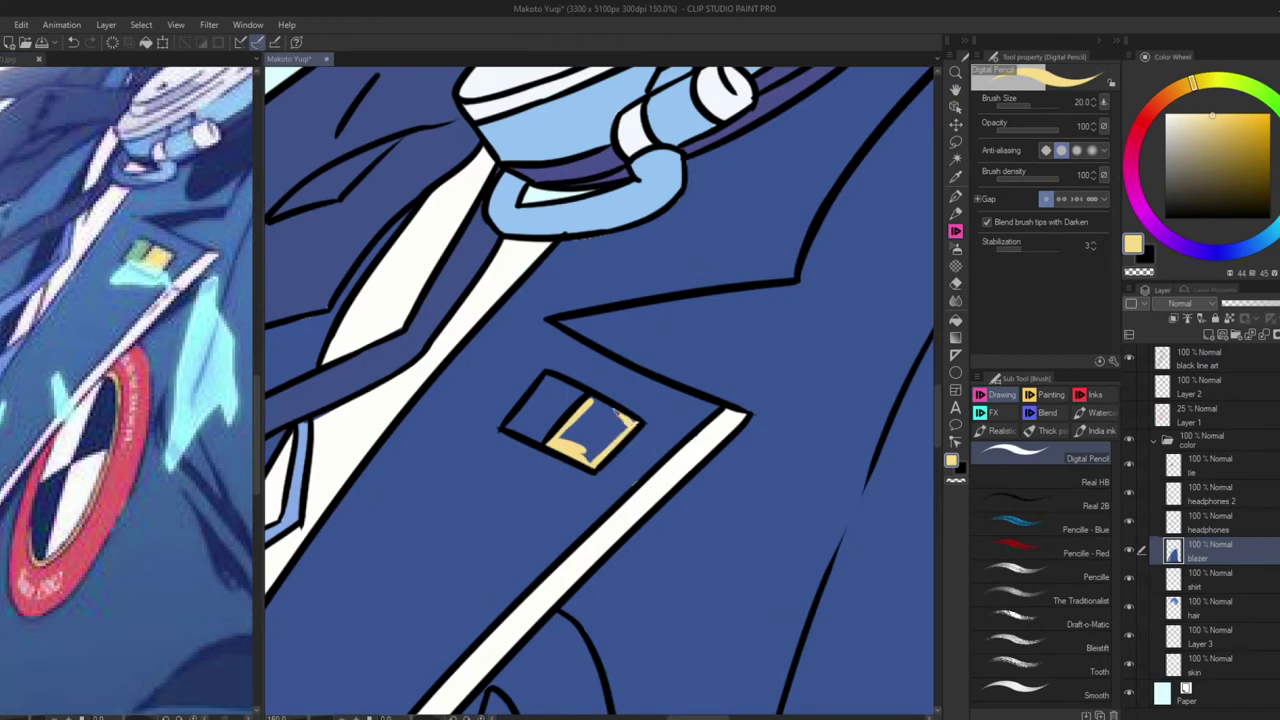
Fill the lapel pin with pale yellow on one half and reference-picked green on the other half
left_click_drag(575, 425, 610, 440)
left_click(140, 252, "alt")
left_click_drag(540, 400, 555, 420)
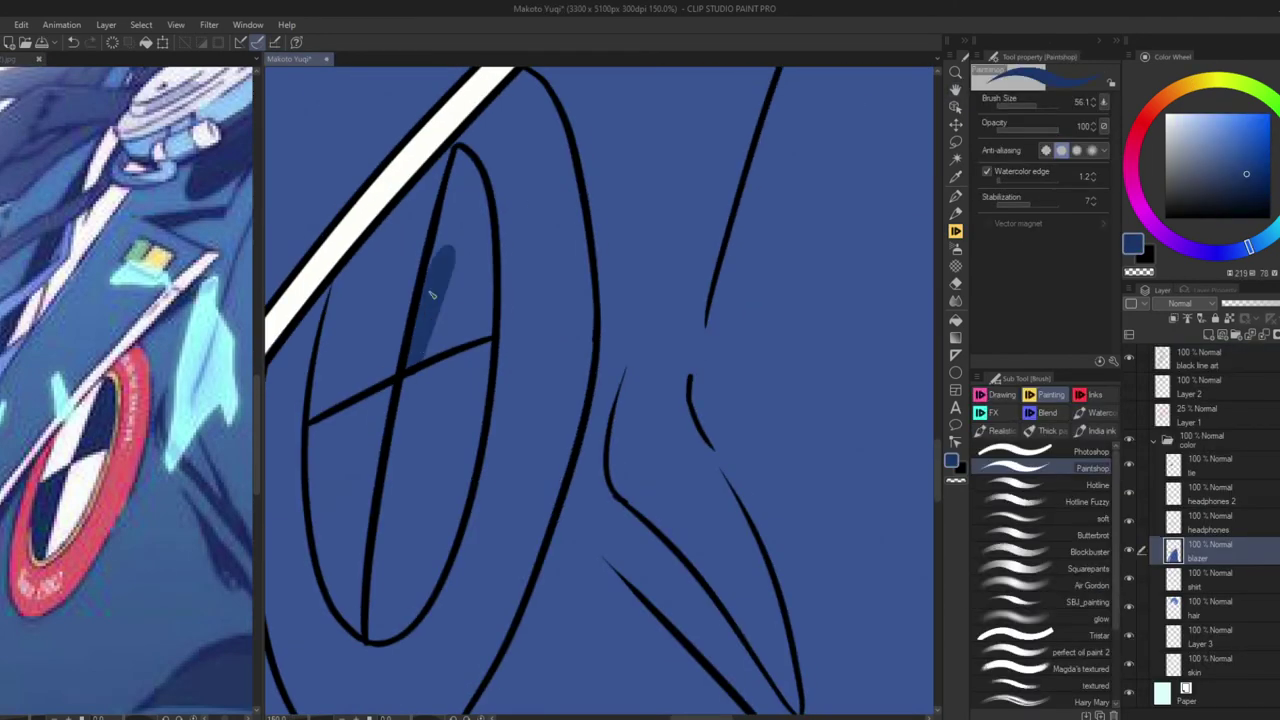
Colour the four sections of the blazer's oval emblem alternately dark navy and white
mouse_move(440, 250)
left_mouse_down()
mouse_move(371, 414)
mouse_move(326, 477)
left_mouse_up()
left_click(300, 320, "alt")
mouse_move(400, 380)
left_mouse_down()
mouse_move(400, 600)
mouse_move(440, 450)
left_mouse_up()
mouse_move(440, 400)
left_mouse_down()
mouse_move(360, 230)
mouse_move(375, 385)
mouse_move(340, 290)
left_mouse_up()
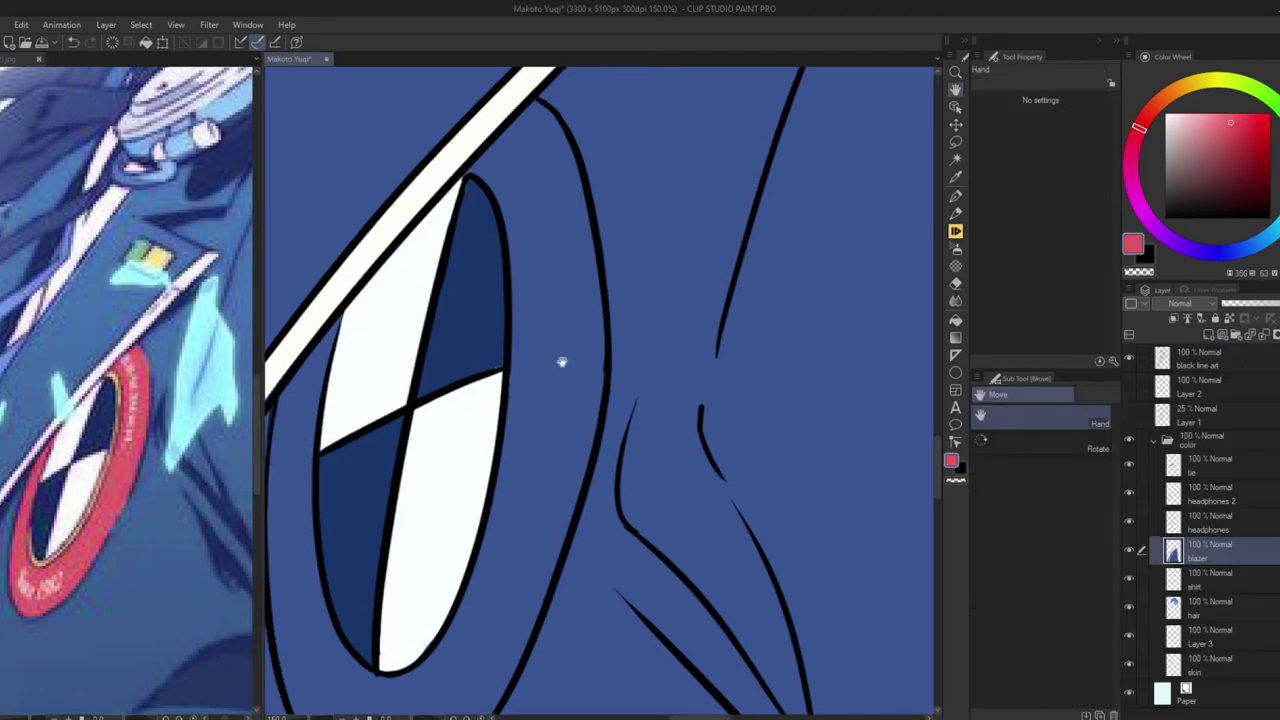
Paint the ring around the oval emblem pinkish red
left_click_drag(517, 251, 543, 528)
mouse_move(690, 200)
left_mouse_down()
mouse_move(537, 580)
mouse_move(391, 429)
mouse_move(395, 185)
left_mouse_up()
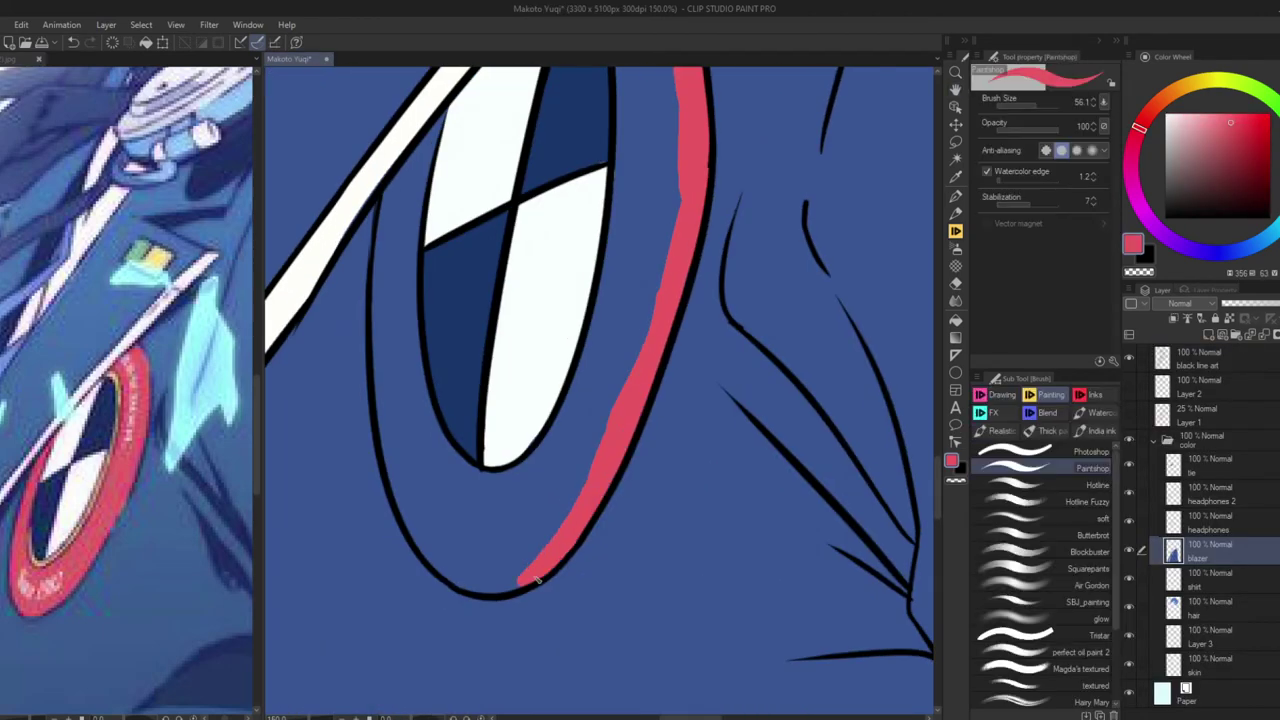
mouse_move(443, 120)
left_mouse_down()
mouse_move(398, 195)
mouse_move(410, 380)
mouse_move(460, 470)
left_mouse_up()
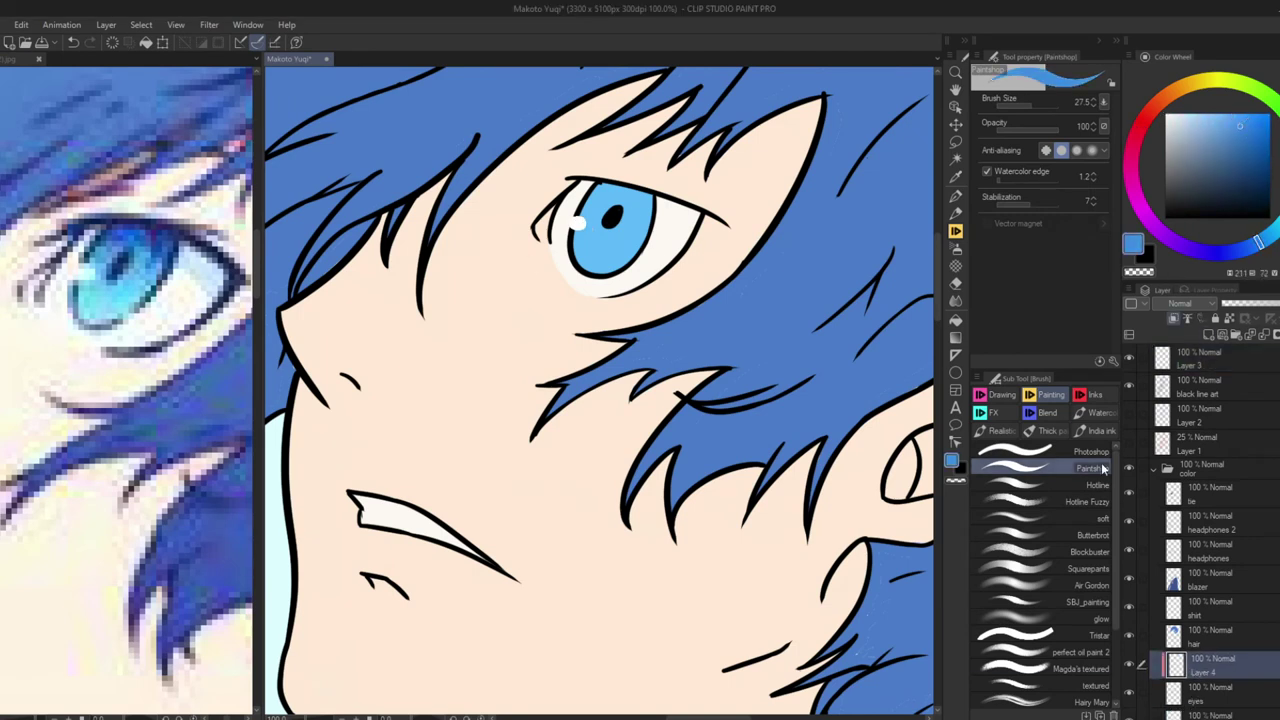
Shade the iris on Layer 4 with a soft darker blue gradient and a deeper blue along its upper edge
key("b")
key("bracketleft")
key("bracketleft")
key("bracketleft")
key("bracketleft")
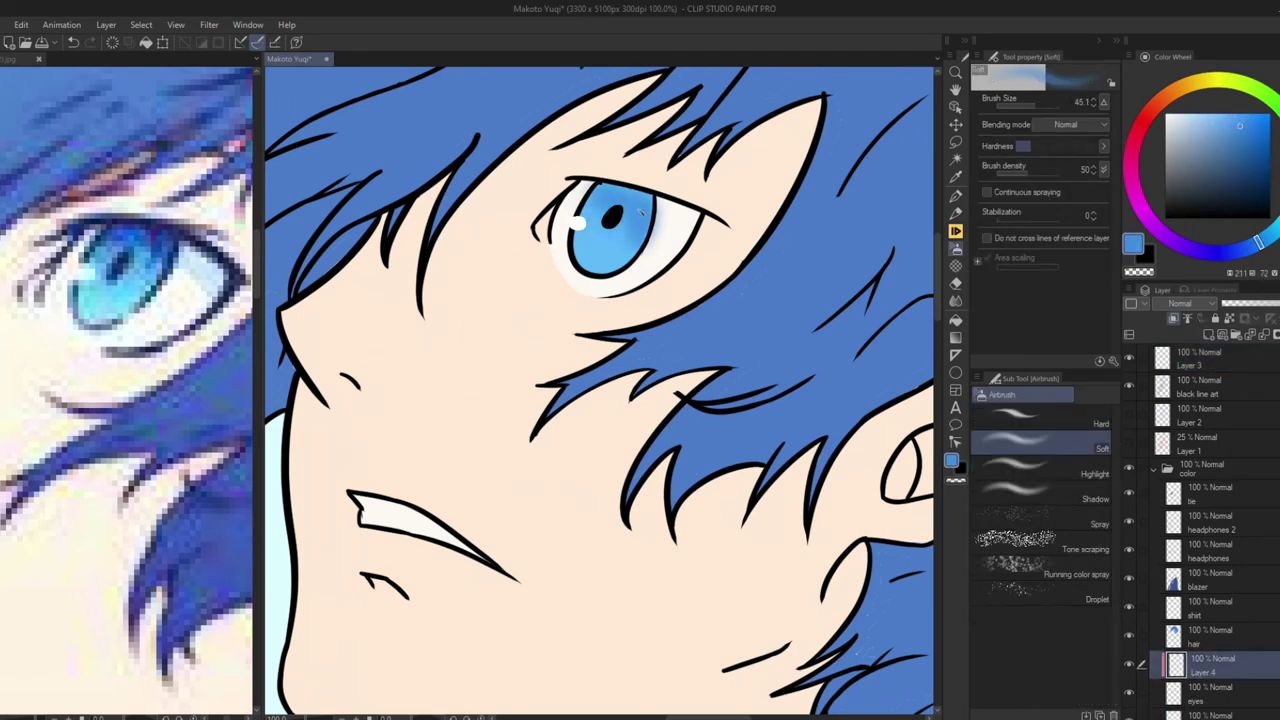
key("b")
key("b")
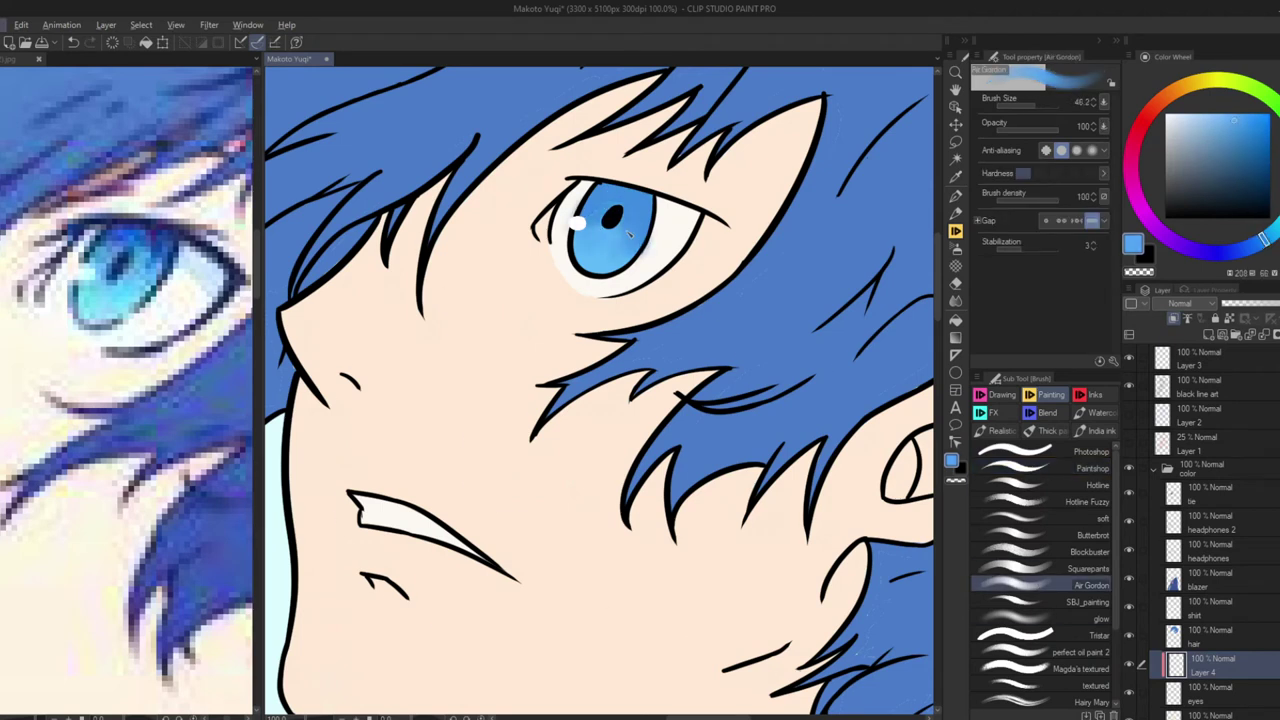
key("b")
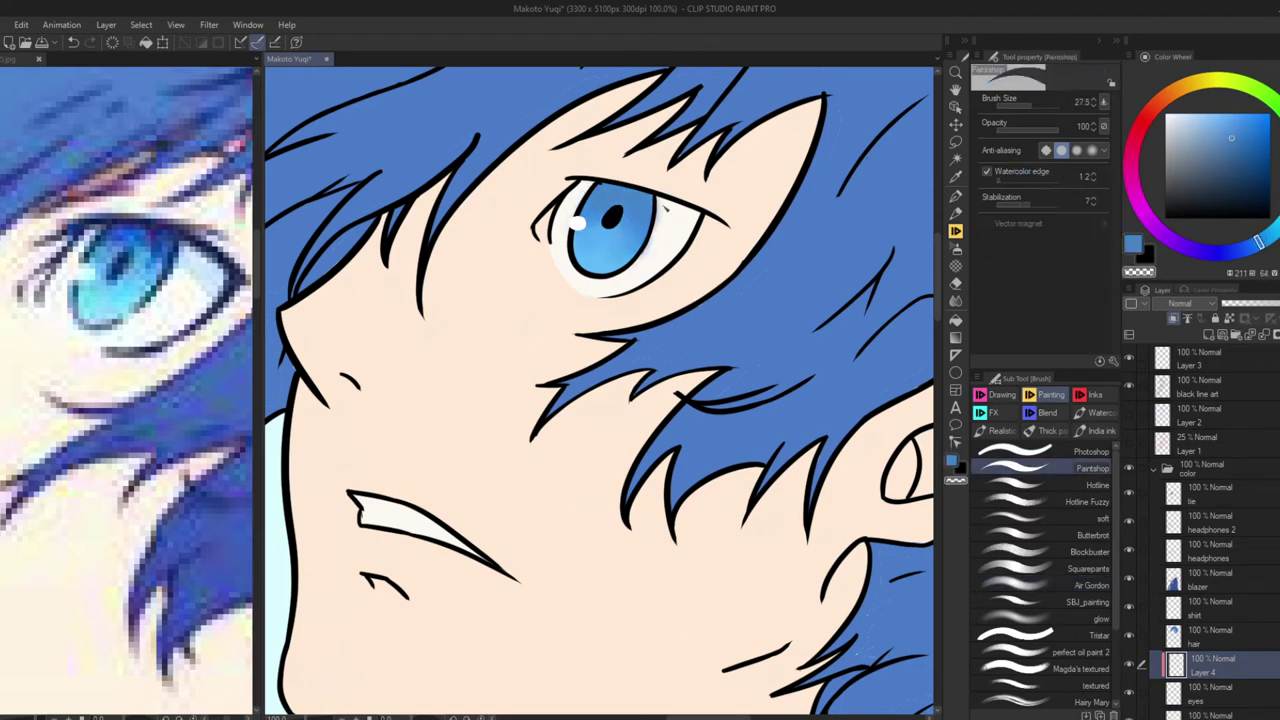
left_click(650, 228, "alt")
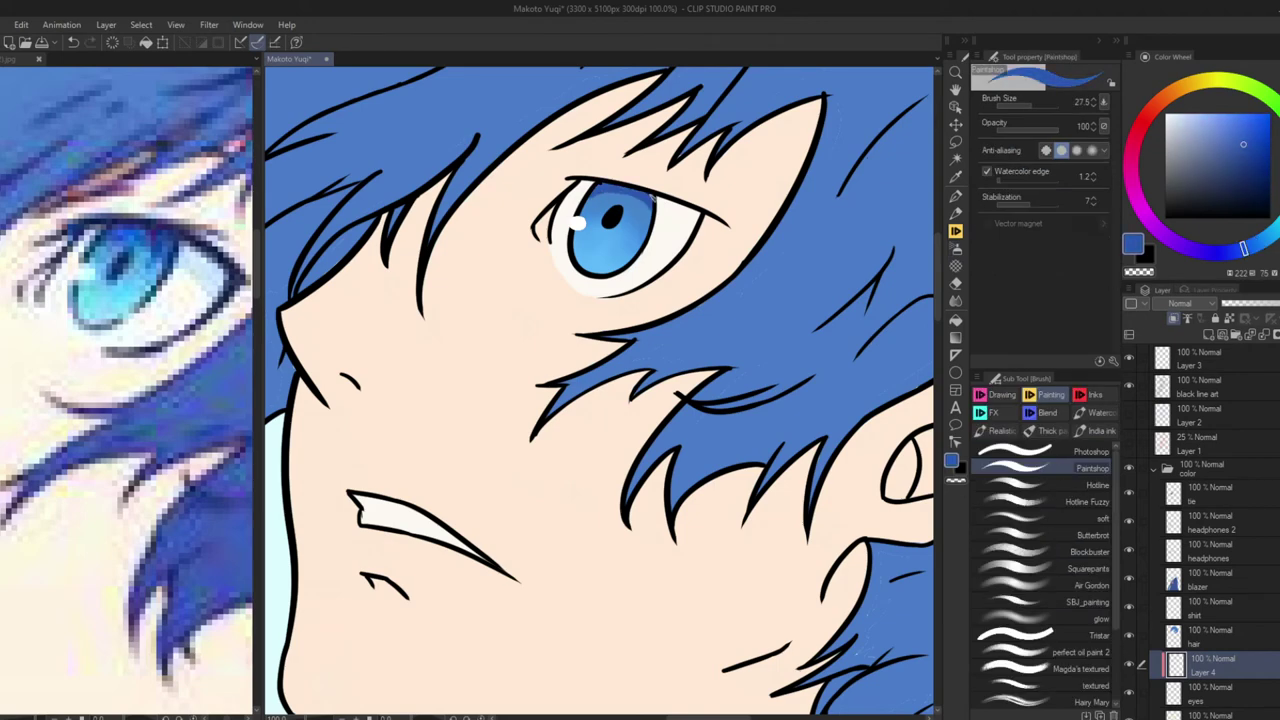
Create a new clipped layer above the skin and paint the inner ear's shadows beige
key("space")
left_click_drag(648, 212, 433, 207)
left_click(1210, 680)
key("ctrl+shift+n")
key("b")
left_click(752, 390, "alt")
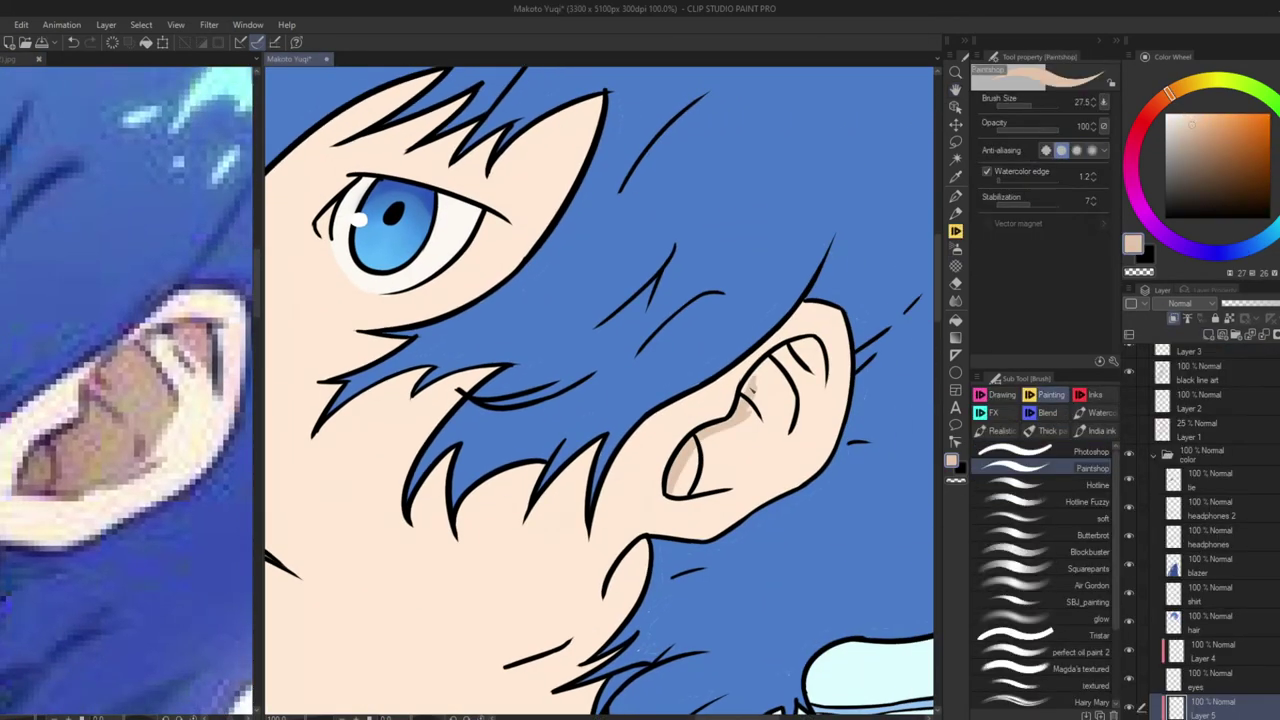
left_click_drag(790, 370, 786, 437)
mouse_move(680, 494)
left_mouse_down()
mouse_move(790, 404)
mouse_move(700, 482)
mouse_move(778, 300)
left_mouse_up()
key("space")
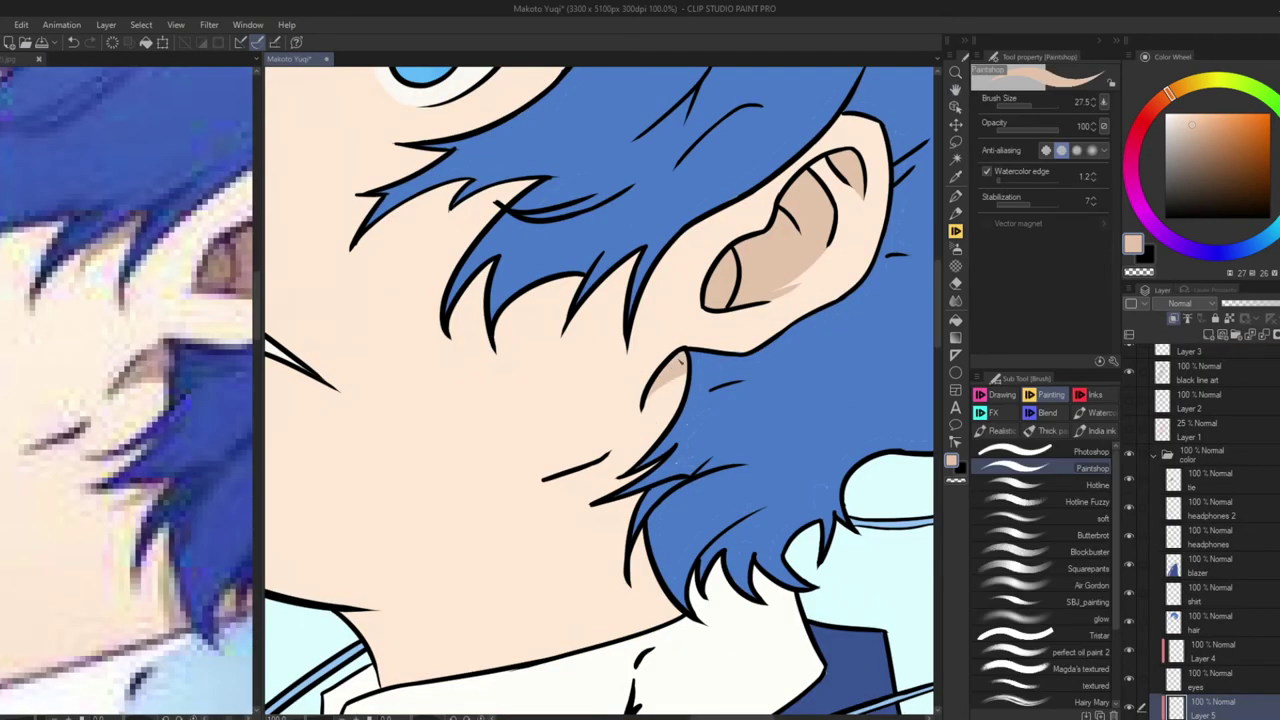
Paint beige skin shadows under the lower lip, below the jaw on the neck and beneath the fringe
key("ctrl+0")
scroll(600, 390, "up", 3)
left_click_drag(560, 300, 720, 520)
left_click_drag(446, 226, 498, 252)
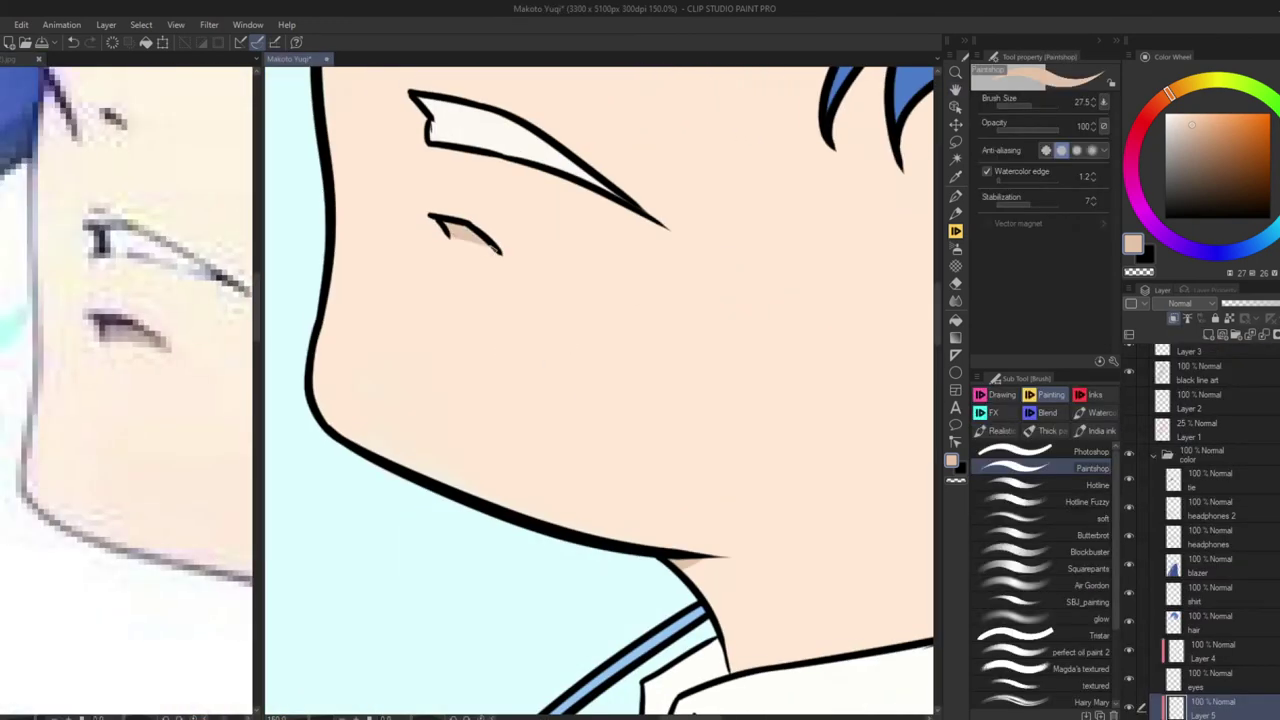
left_click_drag(500, 200, 530, 664)
left_click_drag(700, 300, 471, 490)
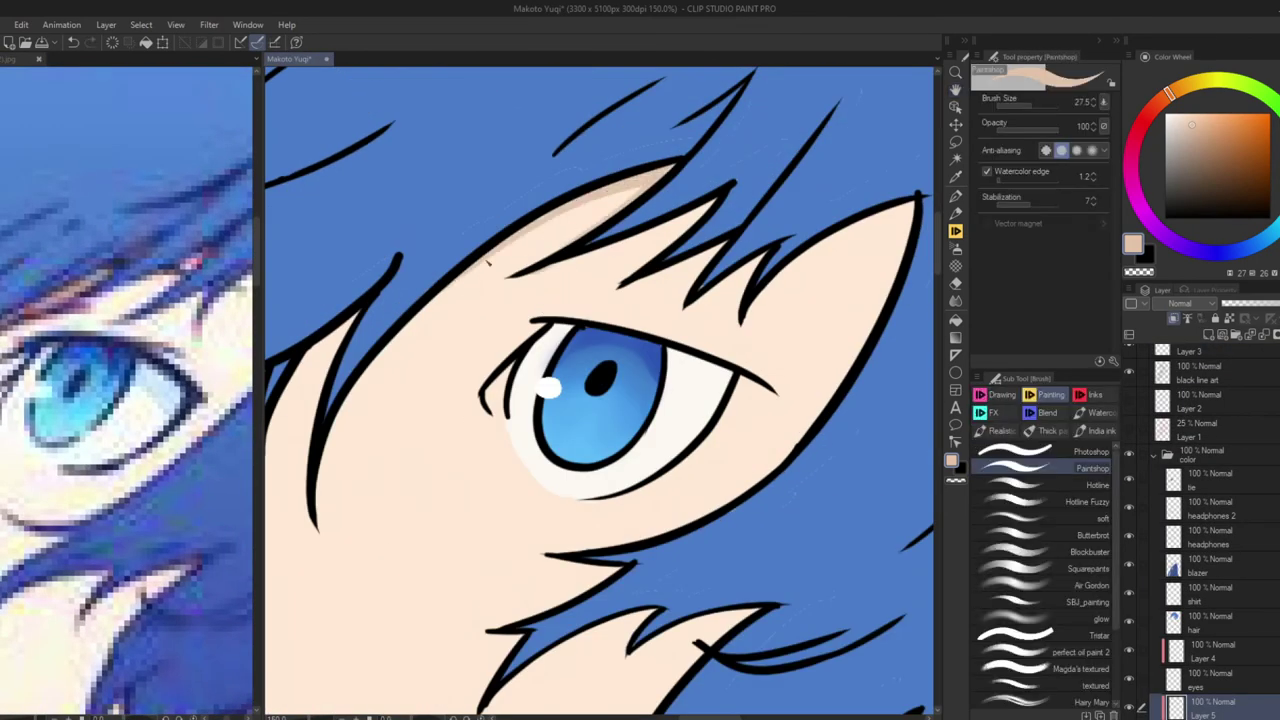
Finish the beige shadows beneath the side hair and softly blend the skin shading with the large Air Gordon brush
scroll(488, 262, "down", 2)
key("ctrl+0")
scroll(577, 200, "up", 5)
key("ctrl+0")
scroll(660, 255, "up", 5)
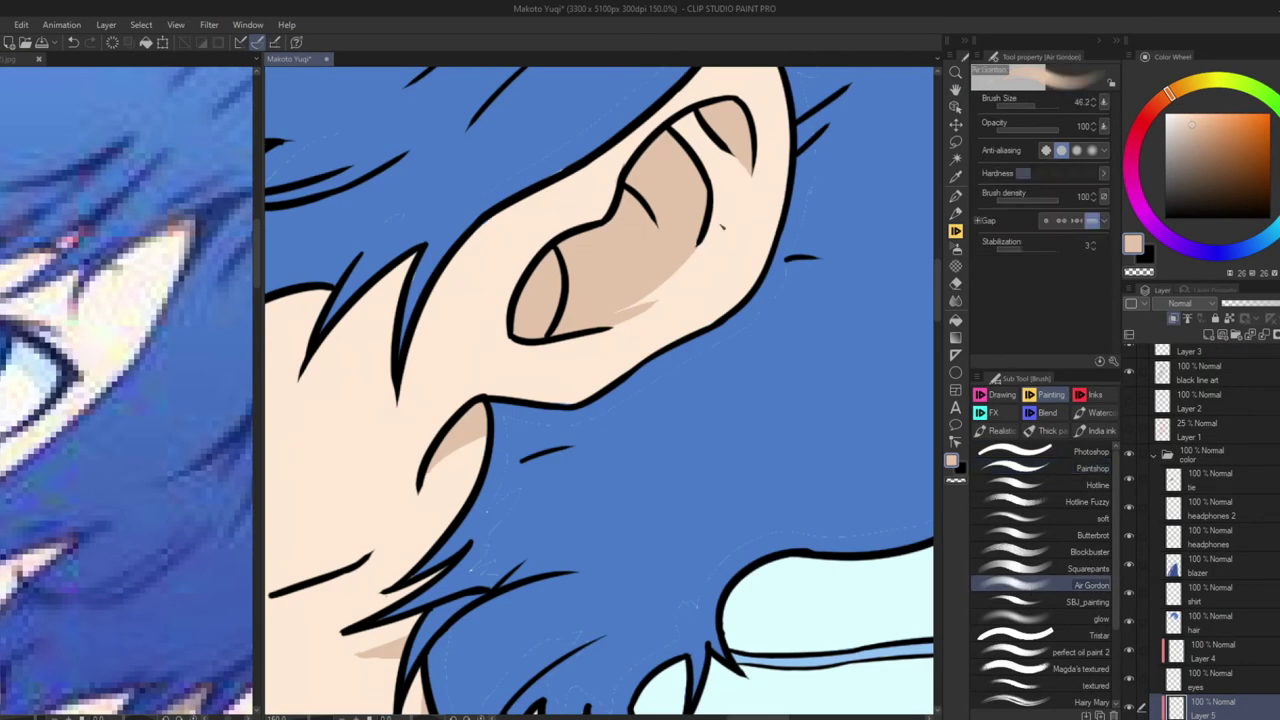
key("ctrl+0")
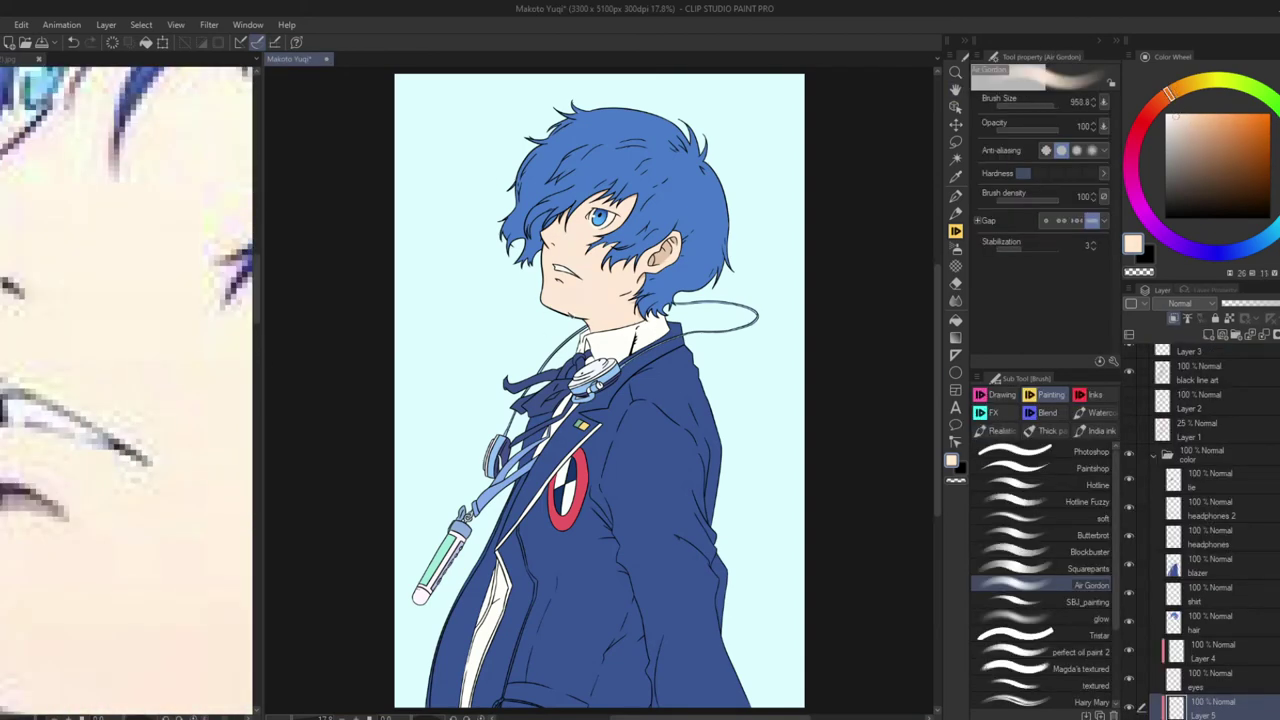
scroll(562, 300, "up", 3)
key("ctrl+0")
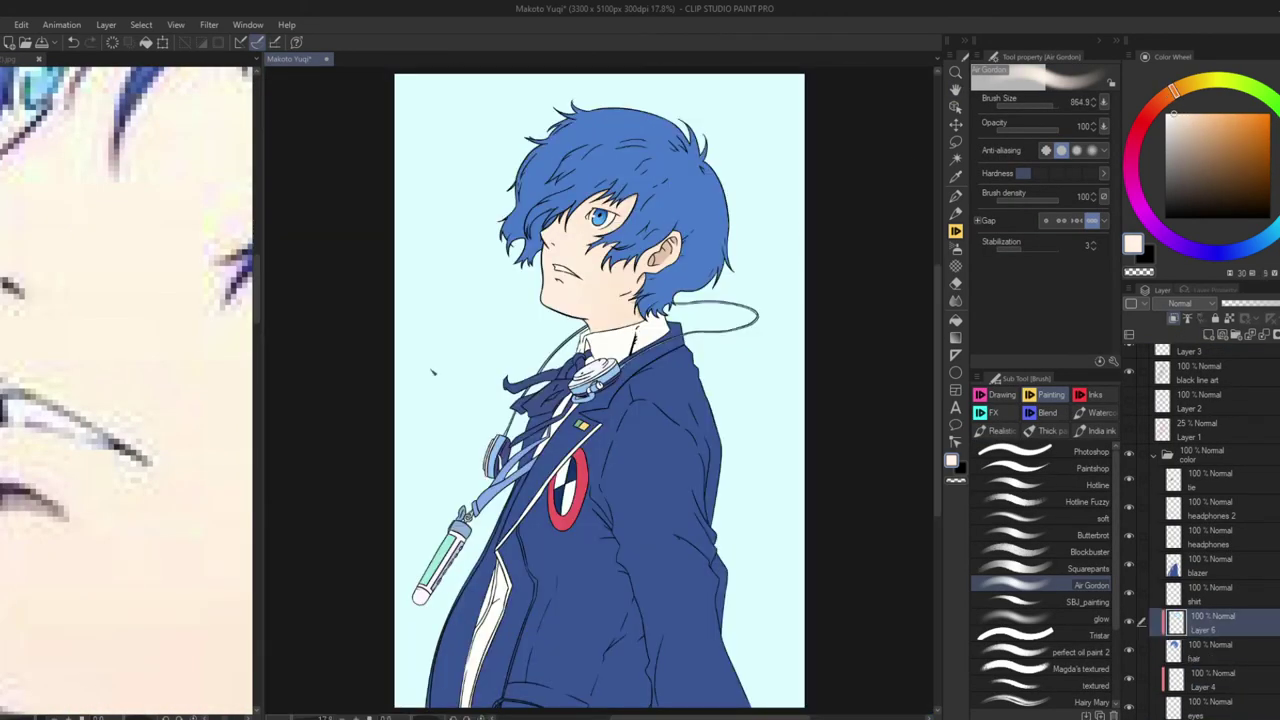
Paint darker blue shadows on the front hair strands on Layer 6 using the Paintshop brush
left_click(1250, 257)
scroll(600, 390, "up", 3)
left_click(1092, 468)
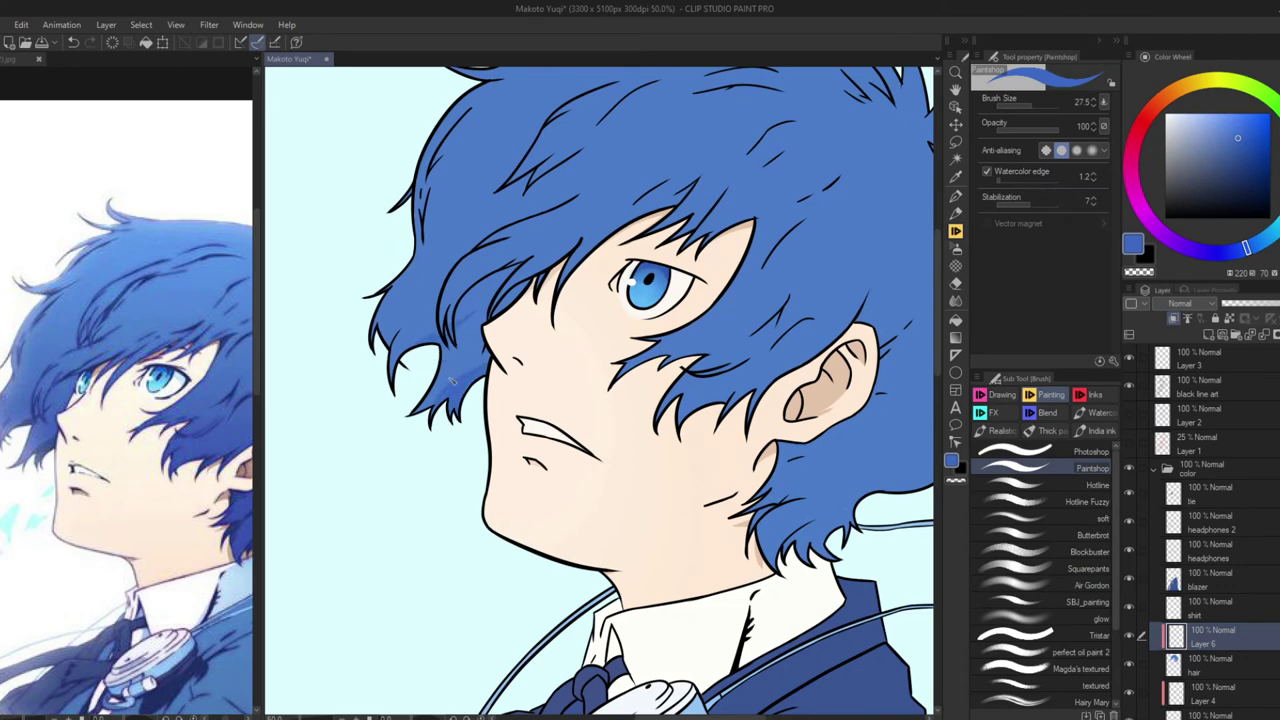
scroll(492, 278, "up", 4)
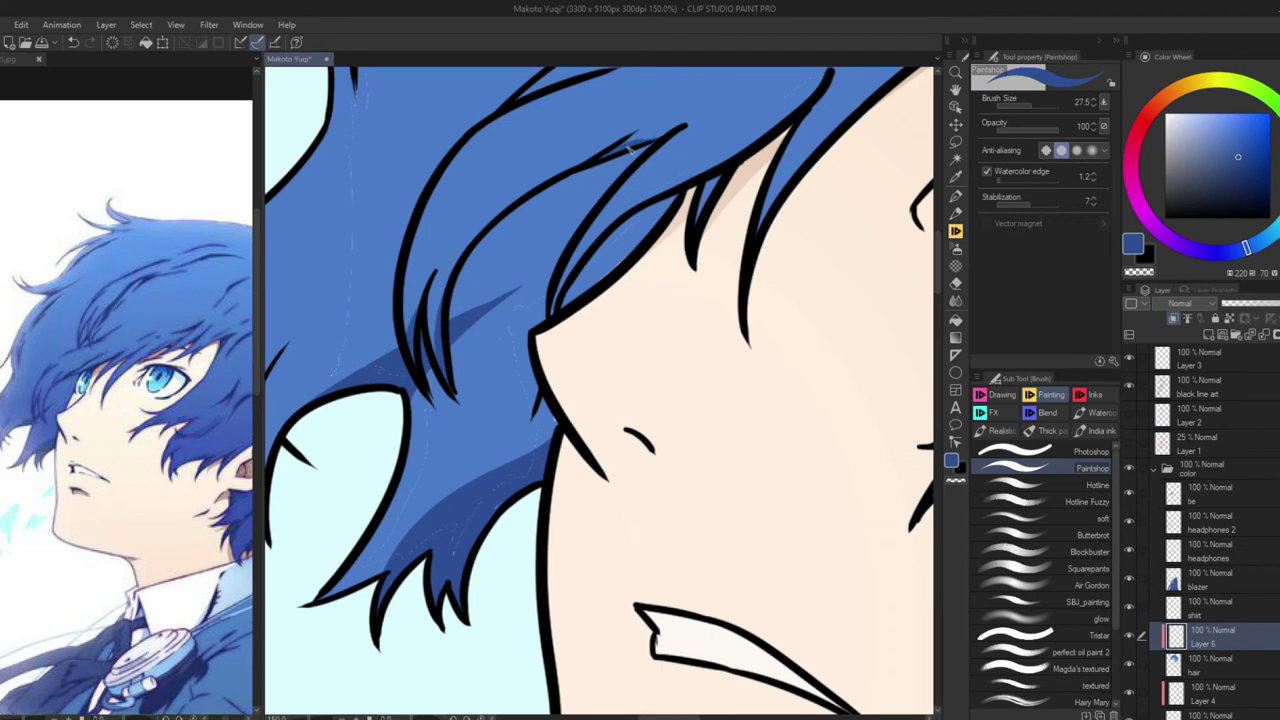
left_click_drag(678, 168, 543, 280)
left_click_drag(358, 364, 381, 355)
key("ctrl+z")
key("ctrl+z")
left_click_drag(540, 110, 554, 286)
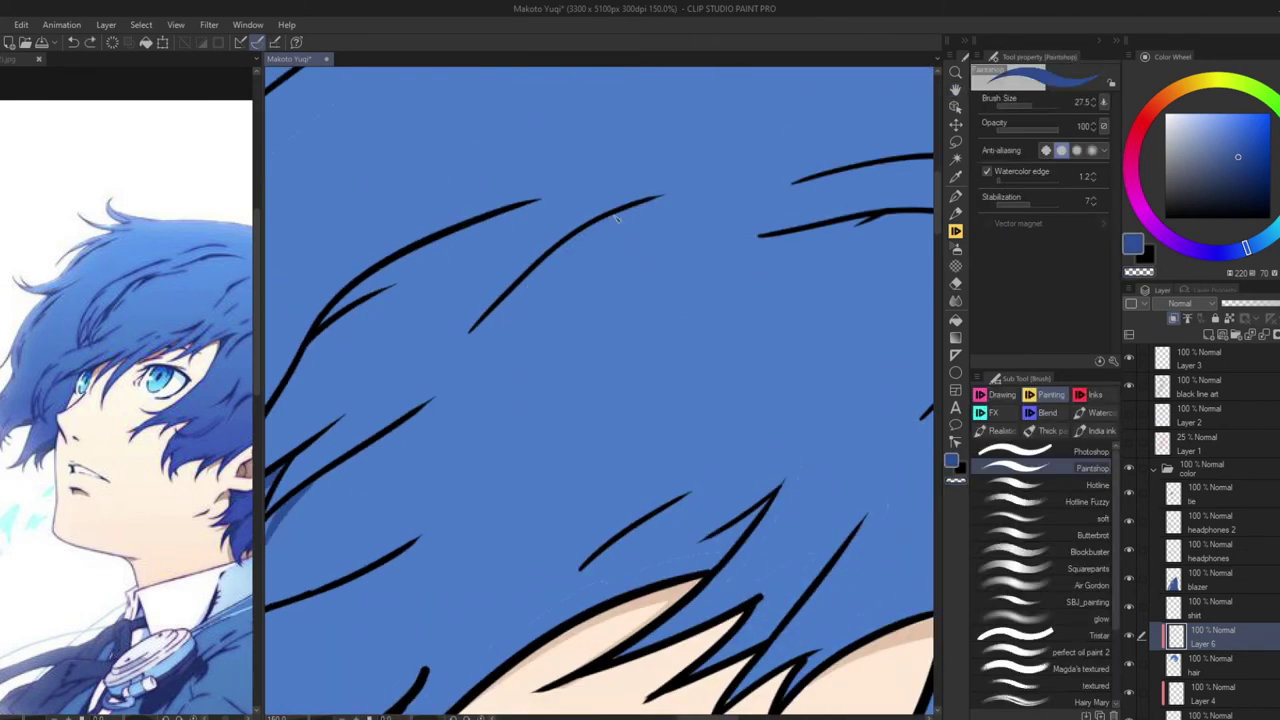
Paint a darker blue shadow on the hair beside the point of bare skin above the eye
key("h")
left_click_drag(617, 218, 700, 300)
mouse_move(522, 186)
left_mouse_down()
mouse_move(589, 237)
mouse_move(597, 194)
left_mouse_up()
key("b")
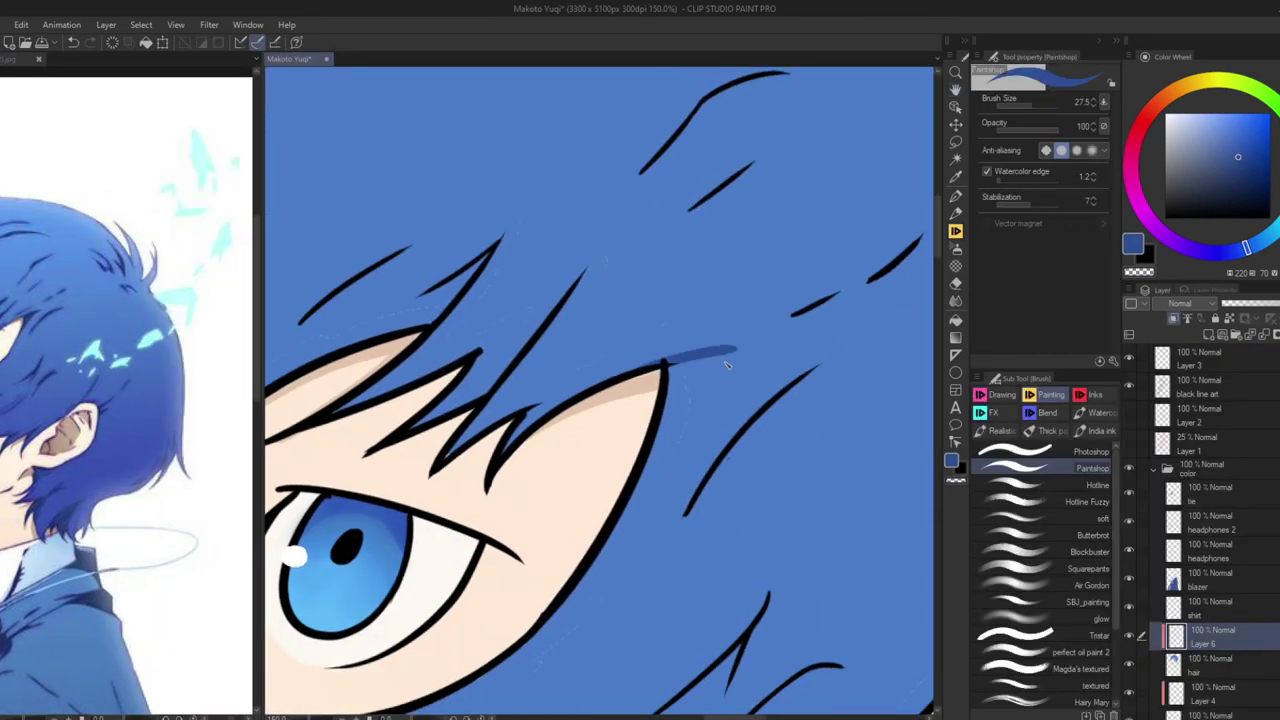
left_click_drag(722, 356, 632, 498)
left_click_drag(708, 358, 650, 462)
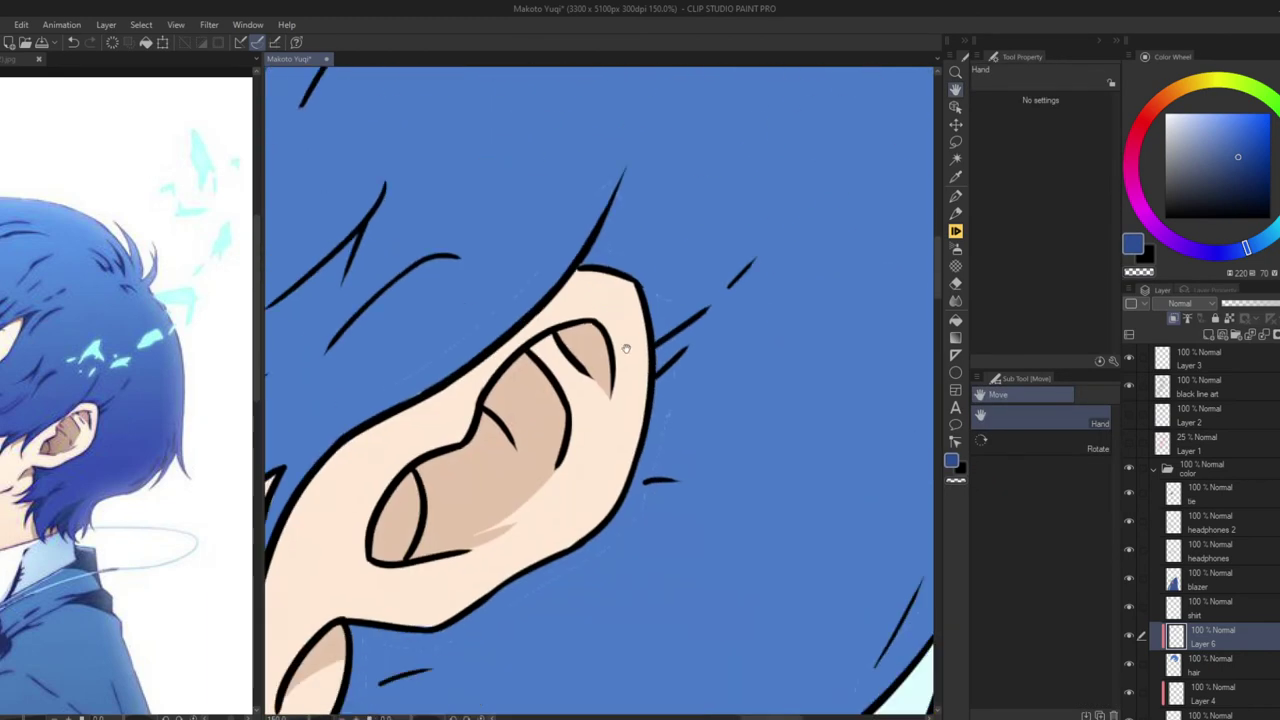
Paint darker blue shadows on the hair strands around the ear and at the nape
key("b")
left_click_drag(697, 322, 664, 387)
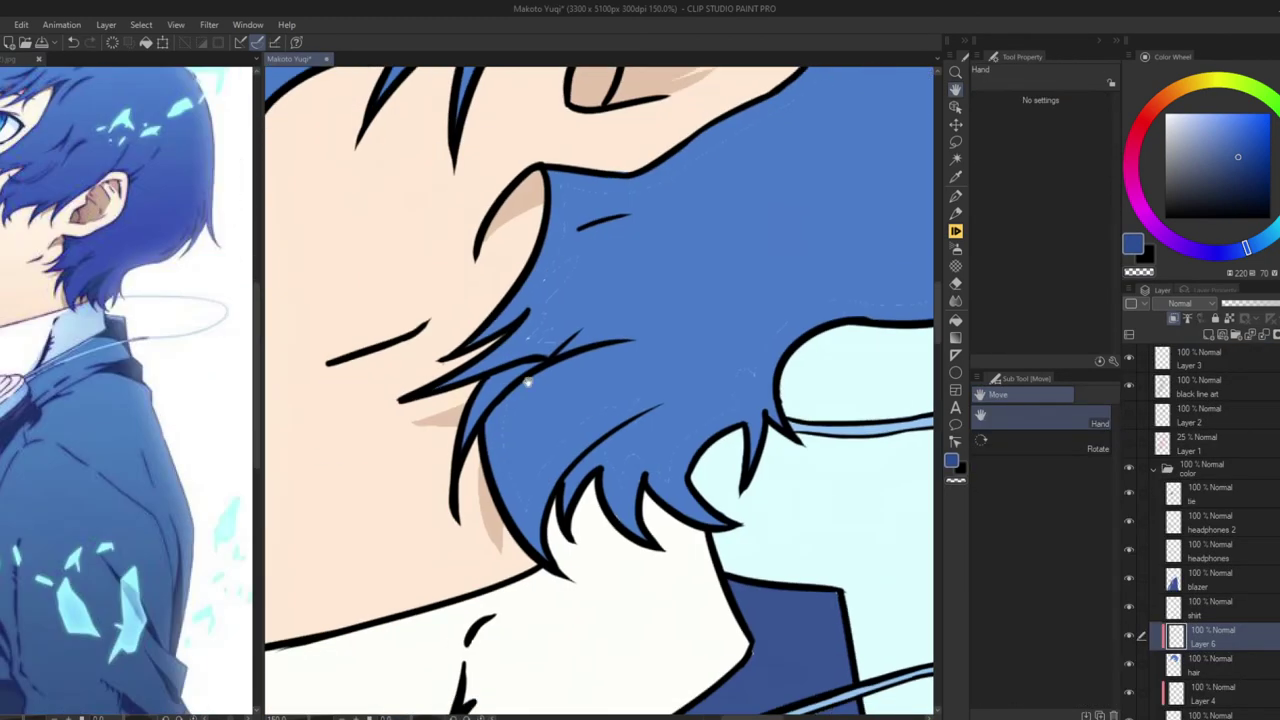
key("b")
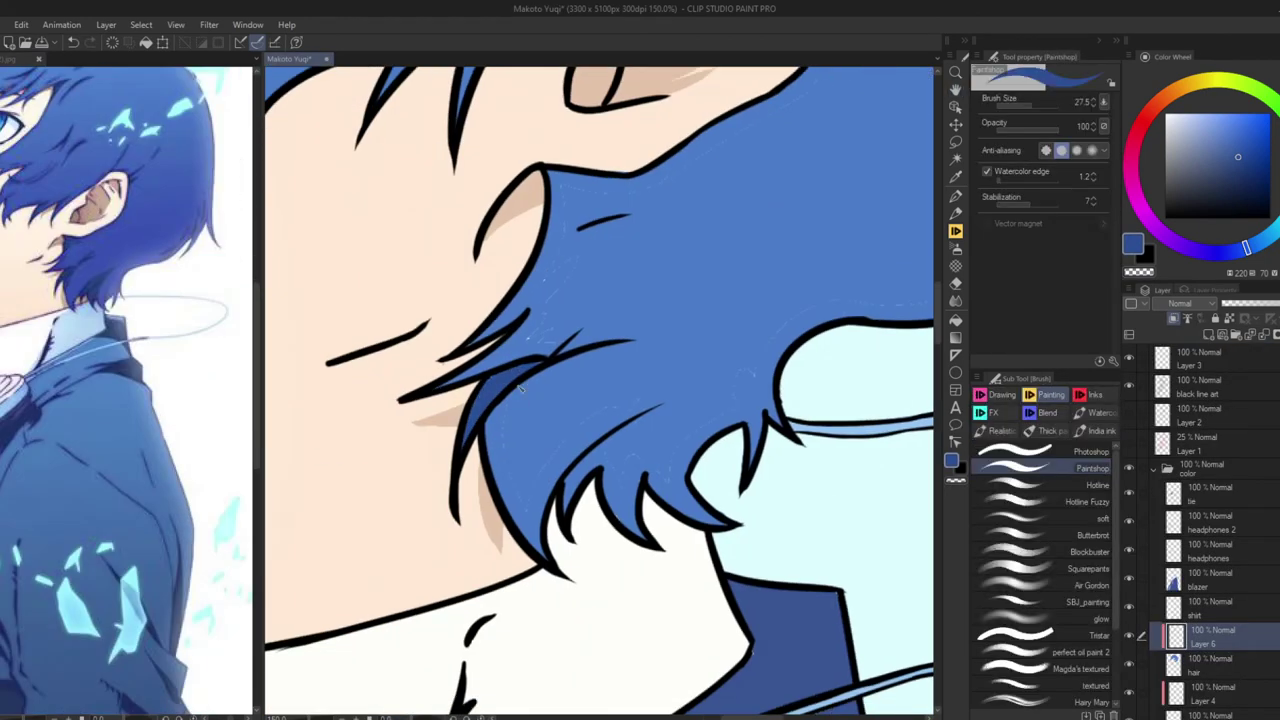
left_click_drag(520, 388, 490, 530)
mouse_move(565, 487)
left_mouse_down()
mouse_move(660, 400)
mouse_move(580, 500)
left_mouse_up()
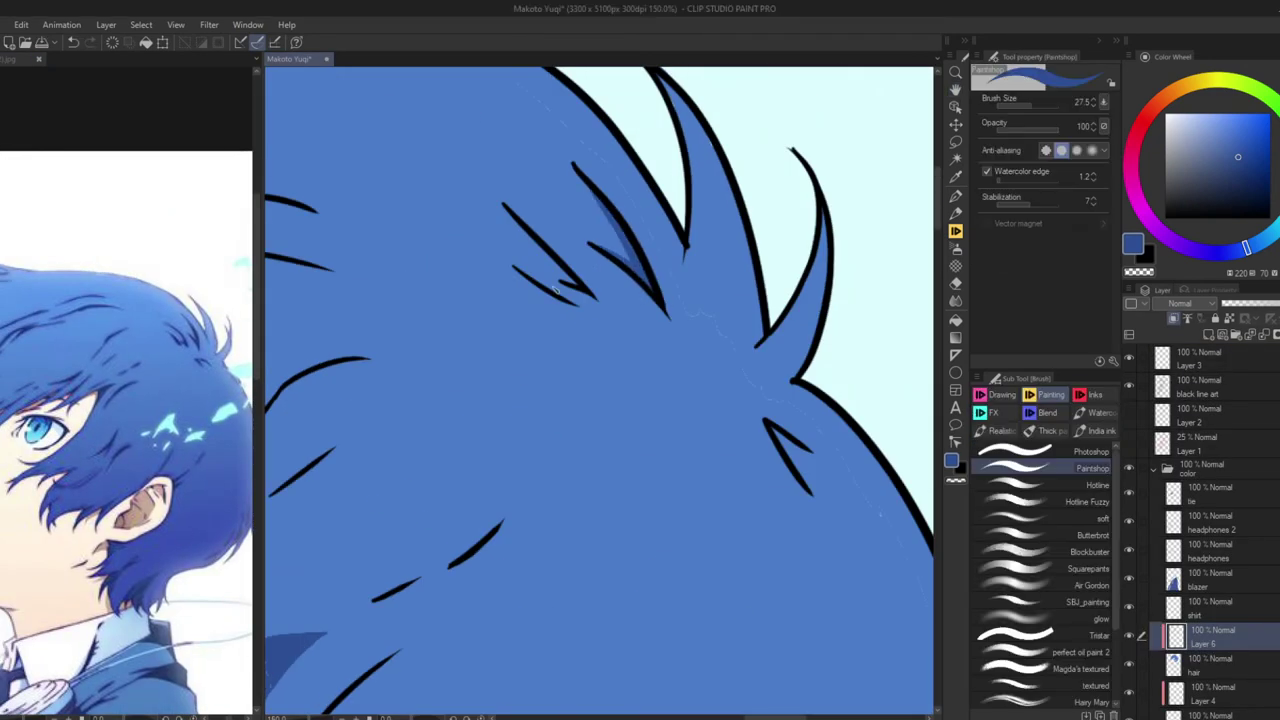
Shade the strands at the crown and airbrush a deeper blue gradient over the hair on Layer 7
left_click_drag(568, 242, 528, 226)
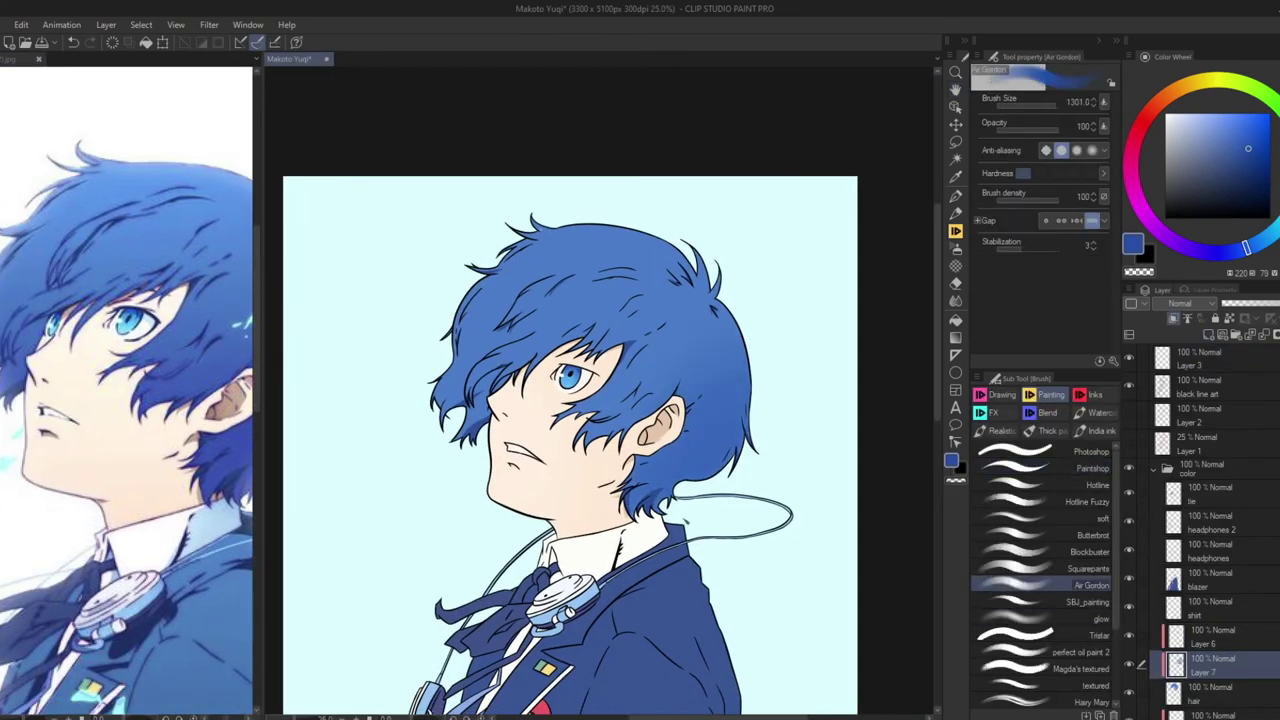
left_click_drag(500, 390, 473, 213)
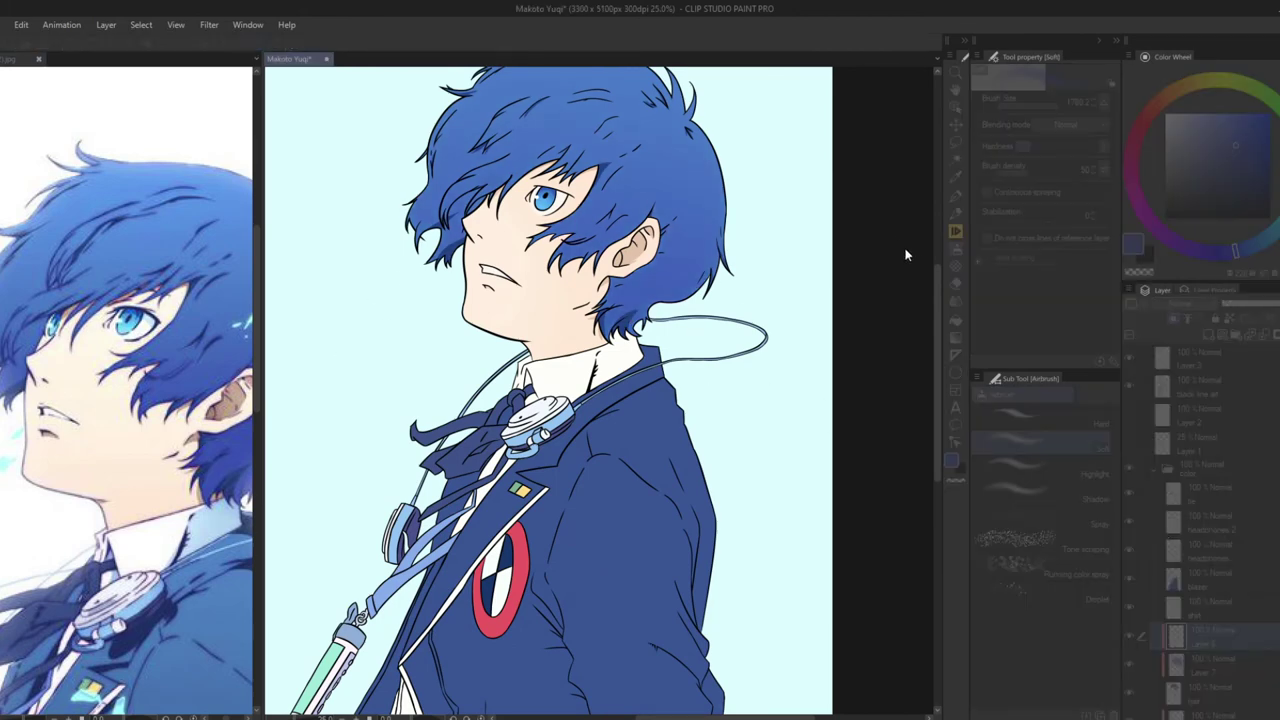
left_click_drag(683, 280, 683, 358)
Create clipped Layer 8 above the shirt and paint a greyish cream shadow on the back of the collar
left_click(679, 336, "alt")
left_click(1200, 608)
mouse_move(600, 420)
left_mouse_down()
mouse_move(600, 315)
mouse_move(590, 330)
left_mouse_up()
key("ctrl+shift+n")
left_click(590, 330, "alt")
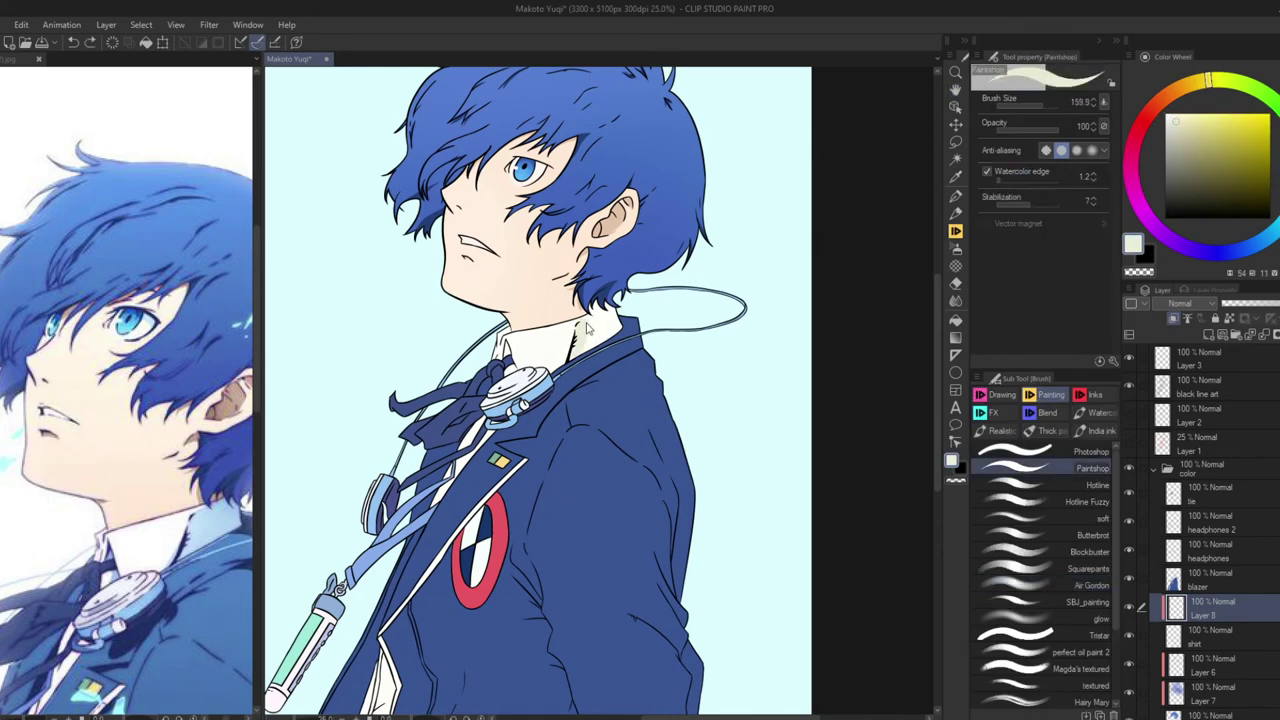
scroll(598, 318, "up", 5)
Clean up the stray white patch between collar and hair on the shirt layer and reselect Layer 8
key("p")
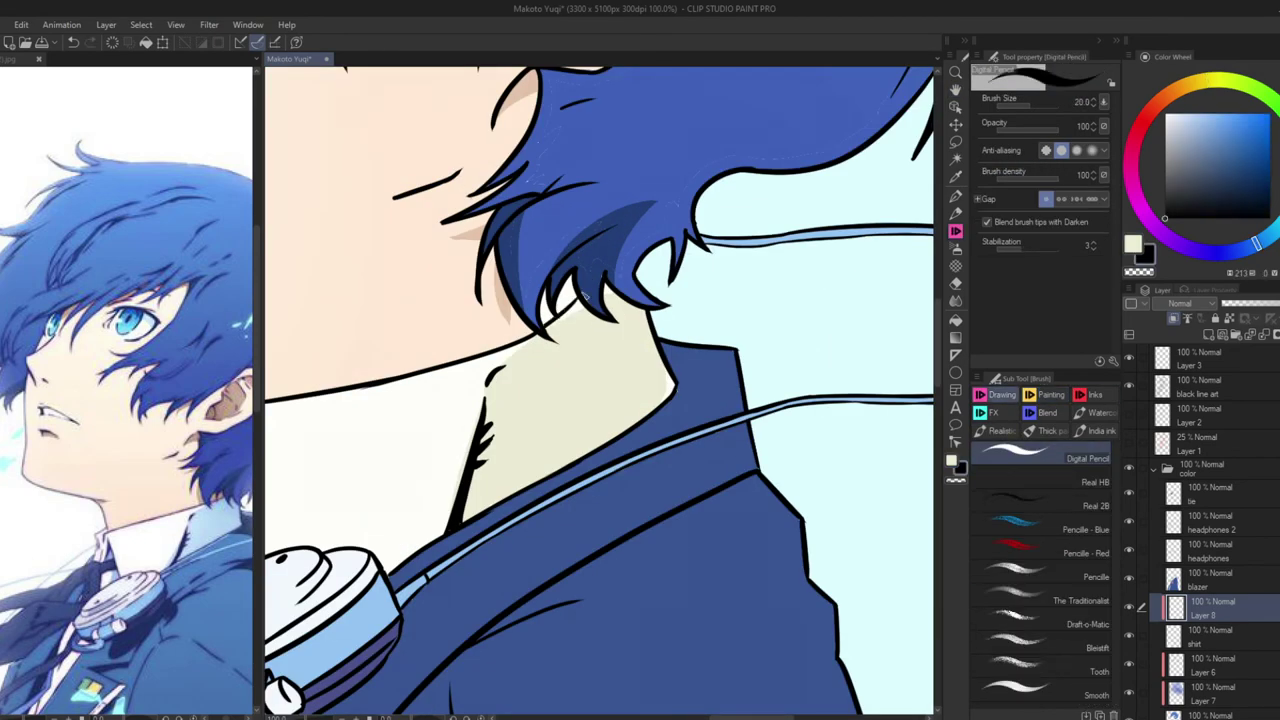
left_click(564, 312, "alt")
left_click(566, 310, "ctrl+shift")
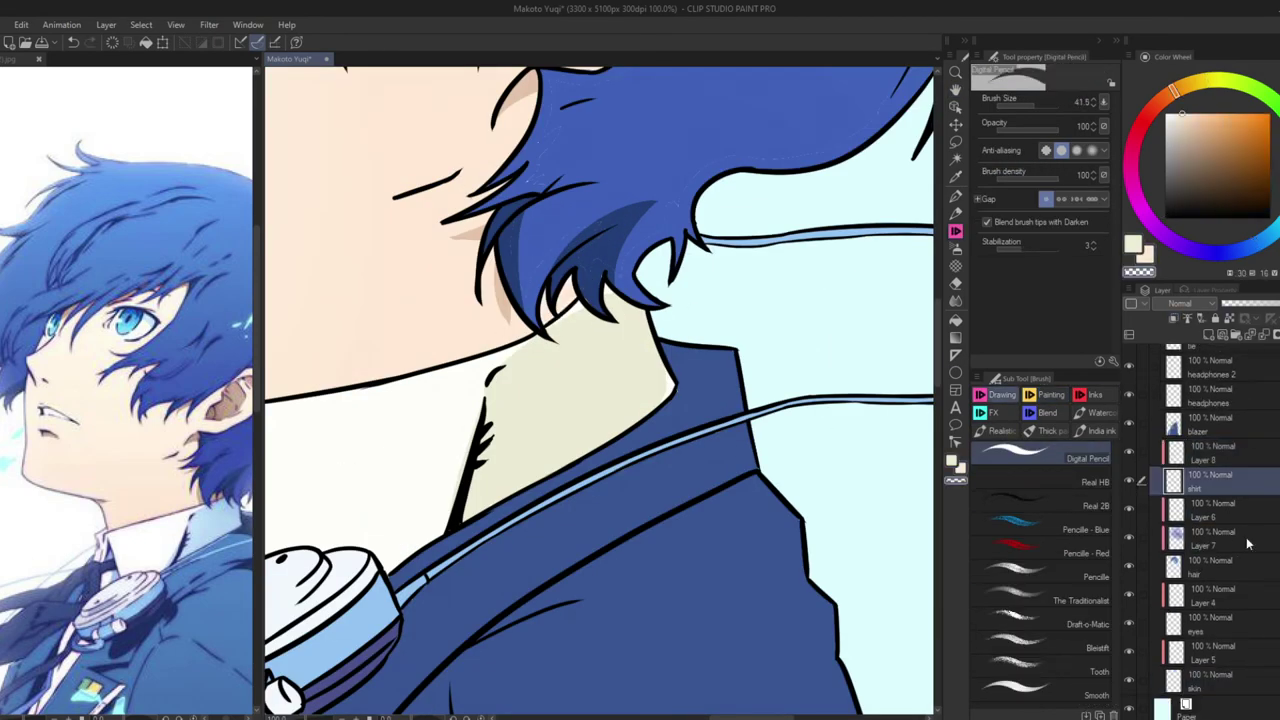
left_click(1210, 455)
scroll(570, 315, "up", 2)
scroll(603, 278, "down", 6)
scroll(707, 332, "up", 5)
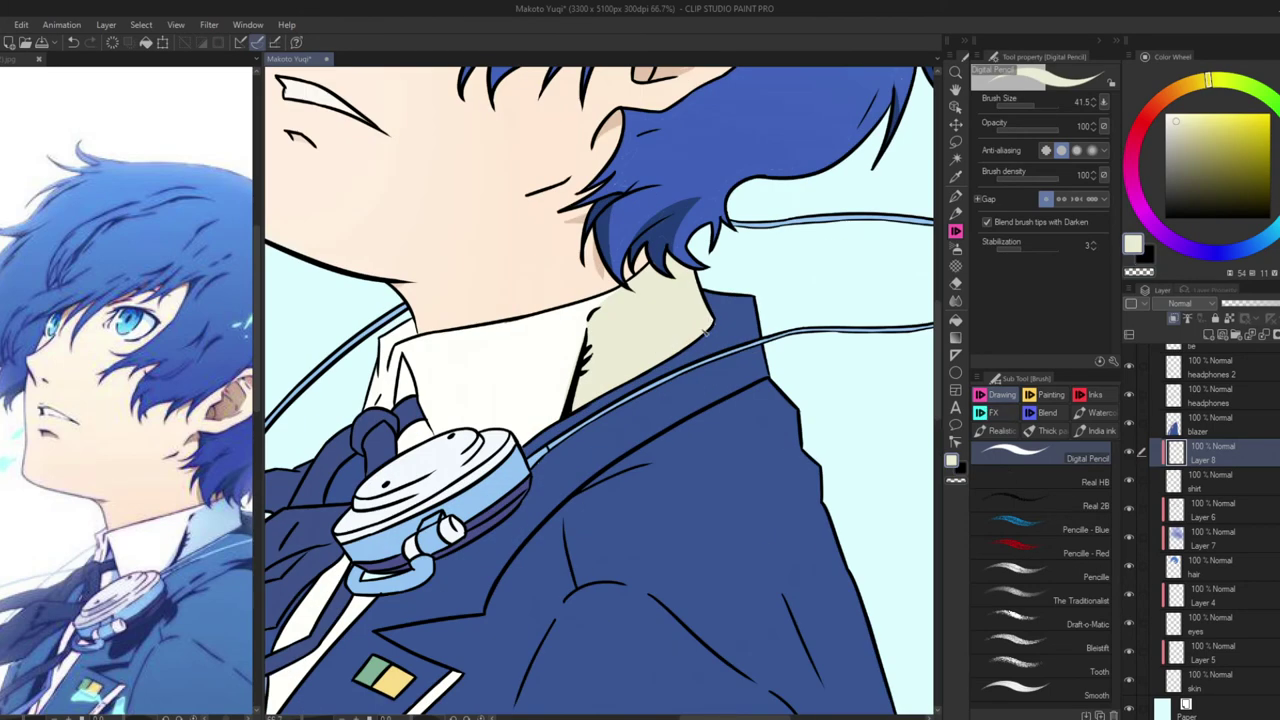
Recolour the collar shadow pale blue-grey and add a soft light blue airbrush gradient to it on Layer 9
key("w")
left_click(700, 330)
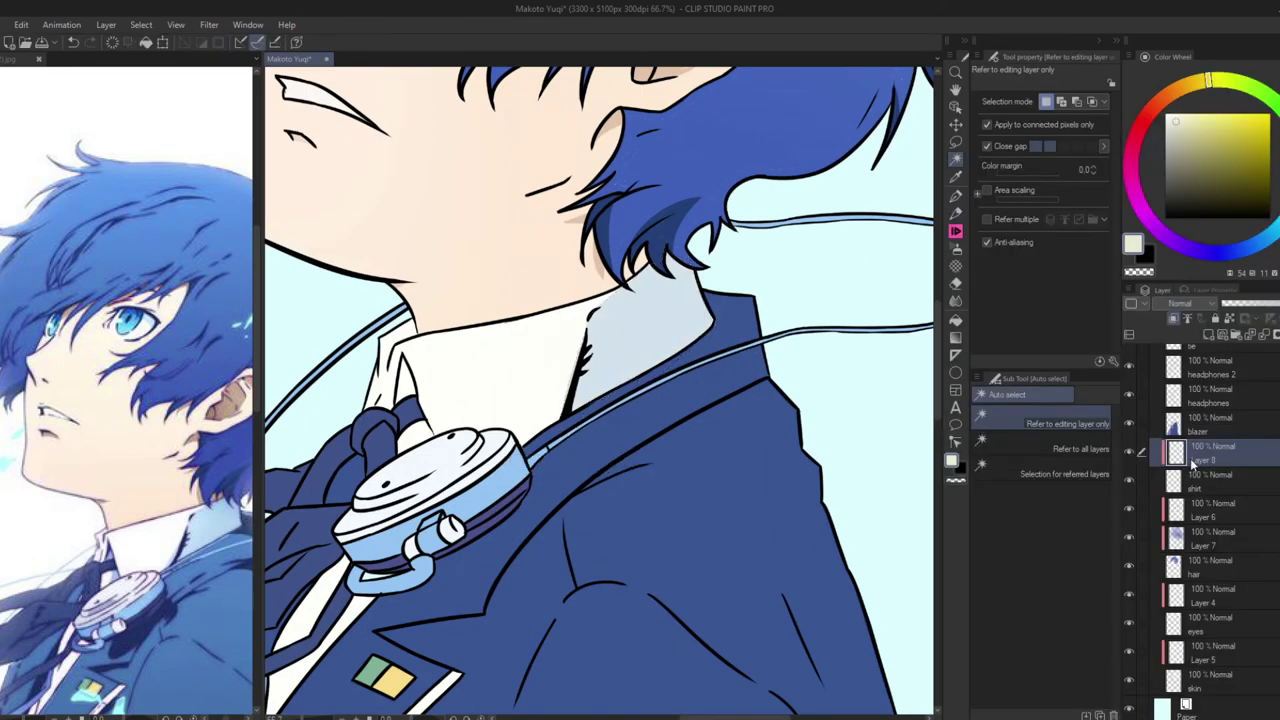
key("b")
left_click(706, 298, "alt")
left_click_drag(706, 298, 700, 286)
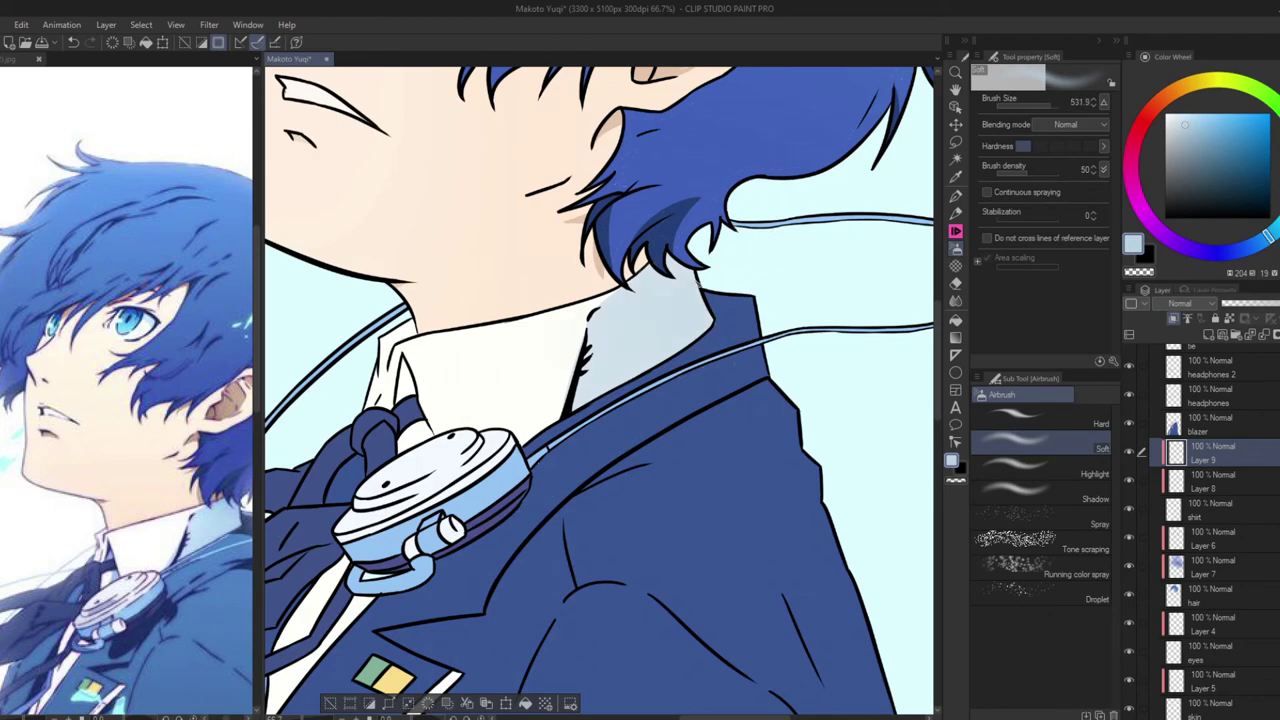
Paint a pale blue shadow on the lower part of the shirt front on Layer 8
left_click(1207, 485)
key("b")
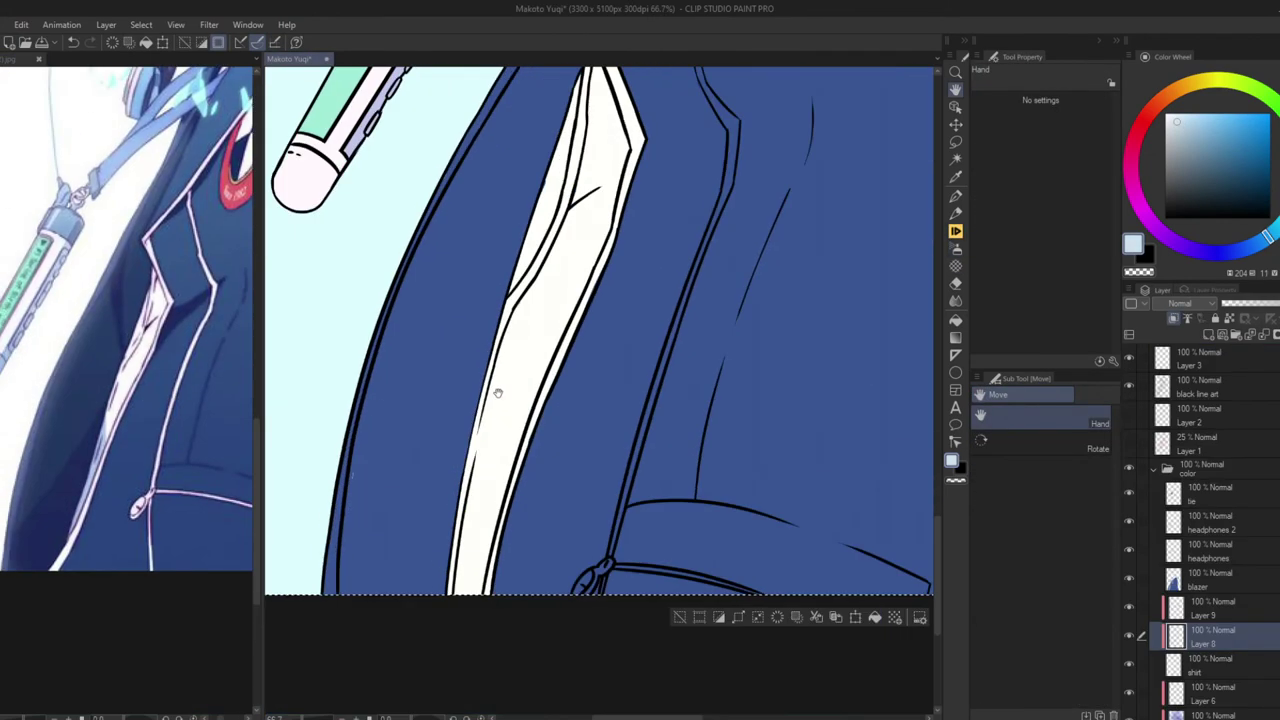
key("b")
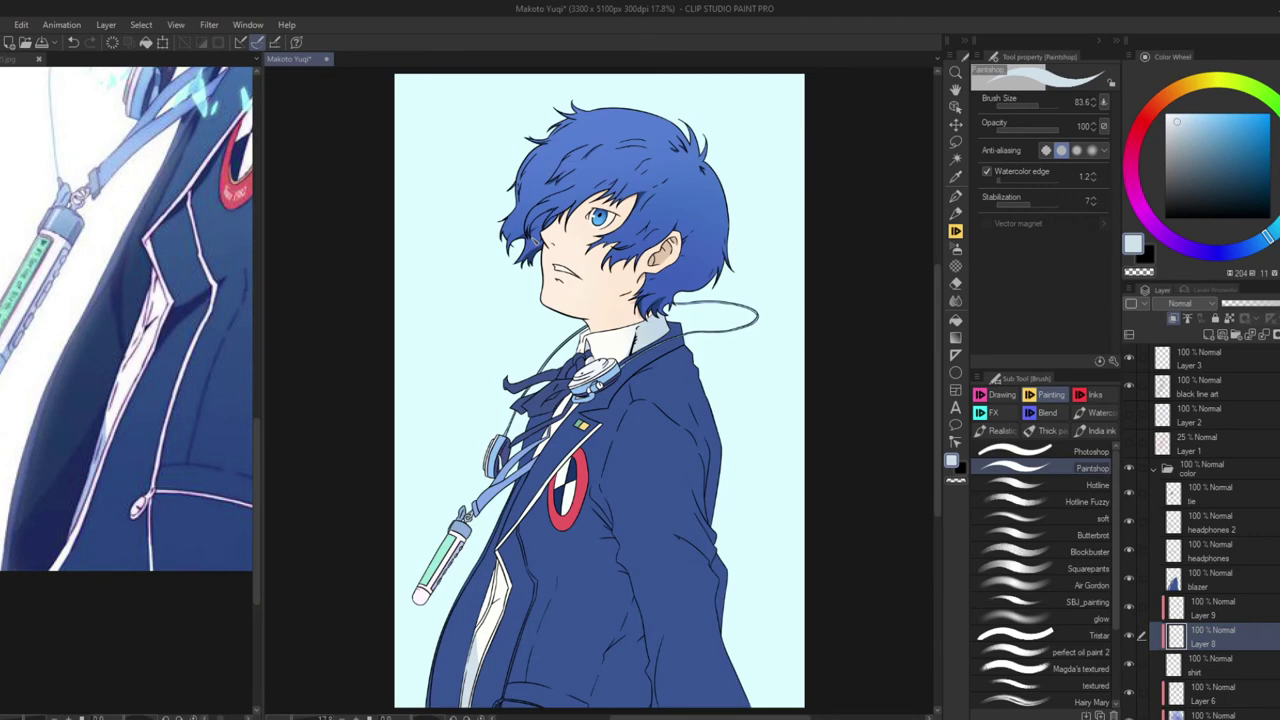
Create clipped Layer 10 above the blazer and paint dark blue fold shadows on both sides of the shirt opening
left_click(1210, 573)
key("ctrl+shift+n")
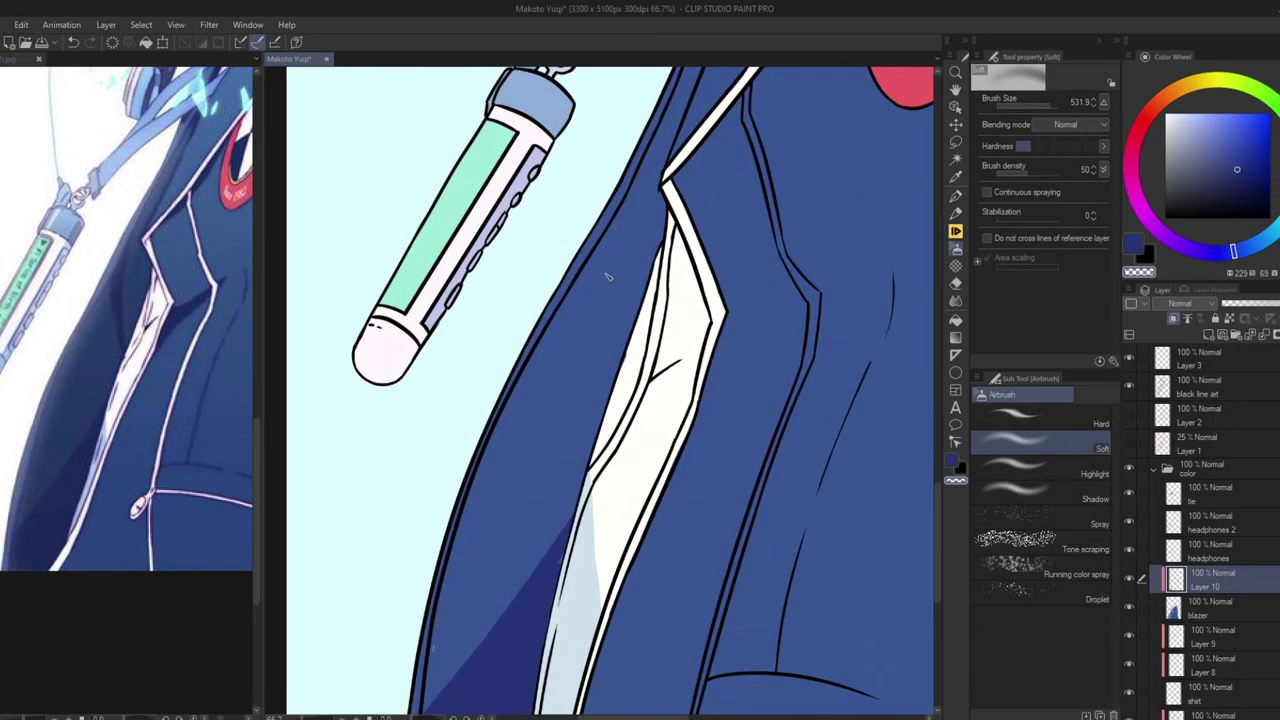
left_click_drag(592, 258, 566, 440)
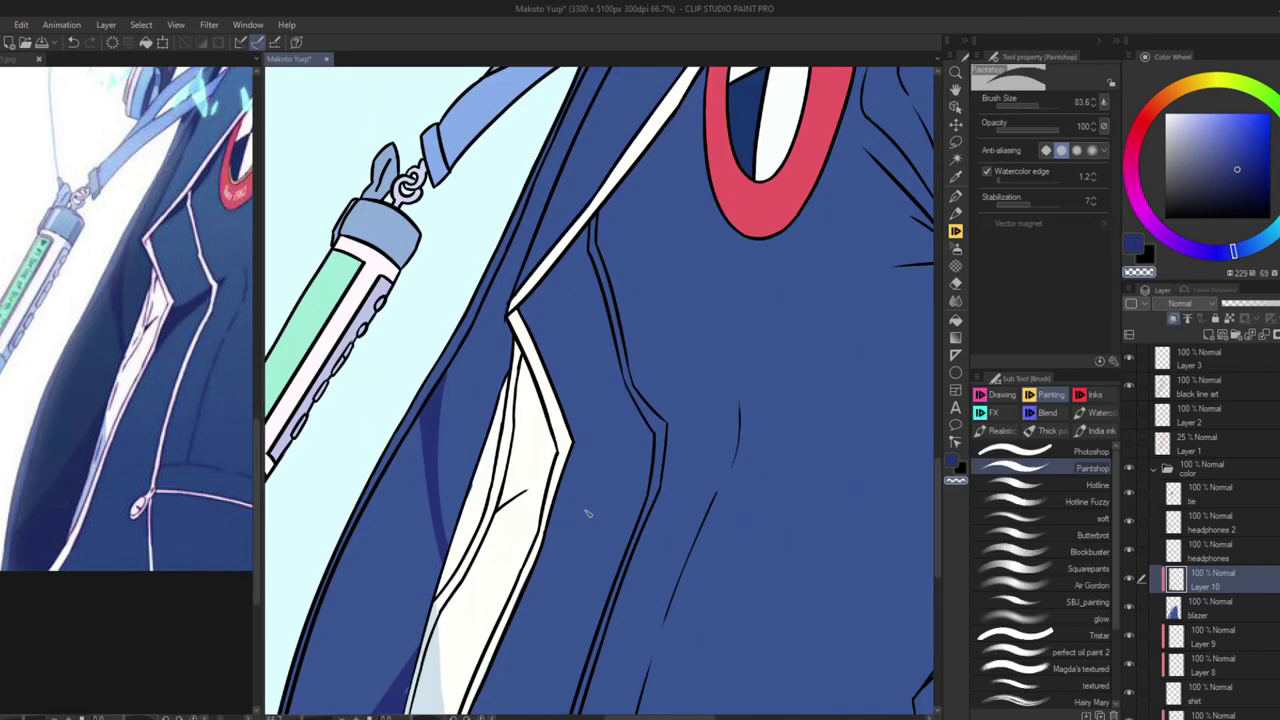
mouse_move(712, 403)
left_mouse_down()
mouse_move(588, 470)
mouse_move(548, 548)
left_mouse_up()
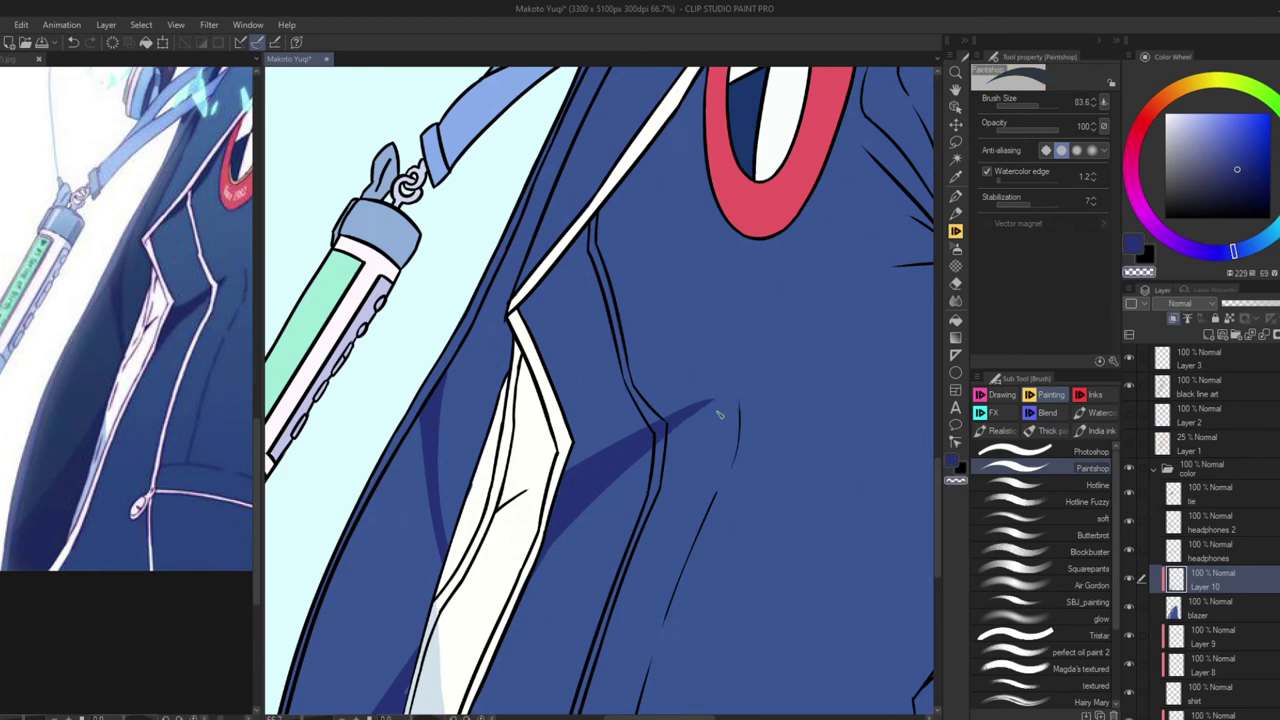
Fill the piping along the blazer's front opening with white down to the hem
left_click(590, 238, "alt")
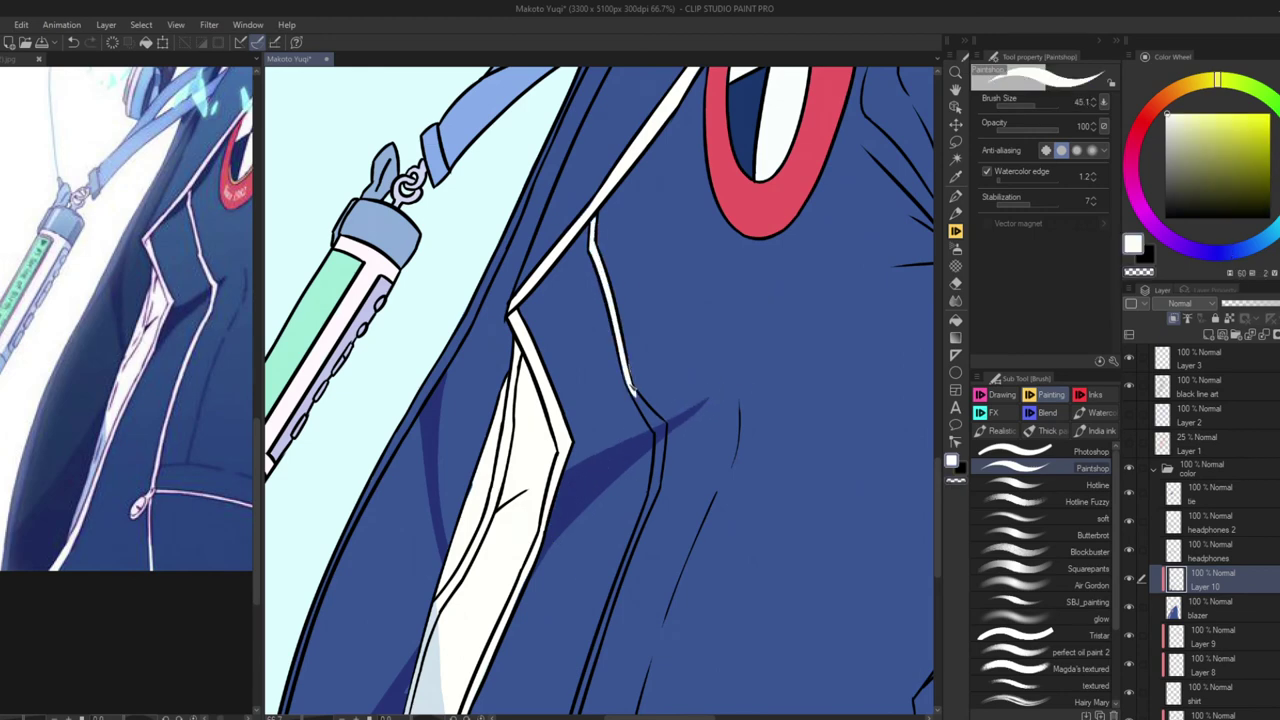
scroll(630, 378, "up", 3)
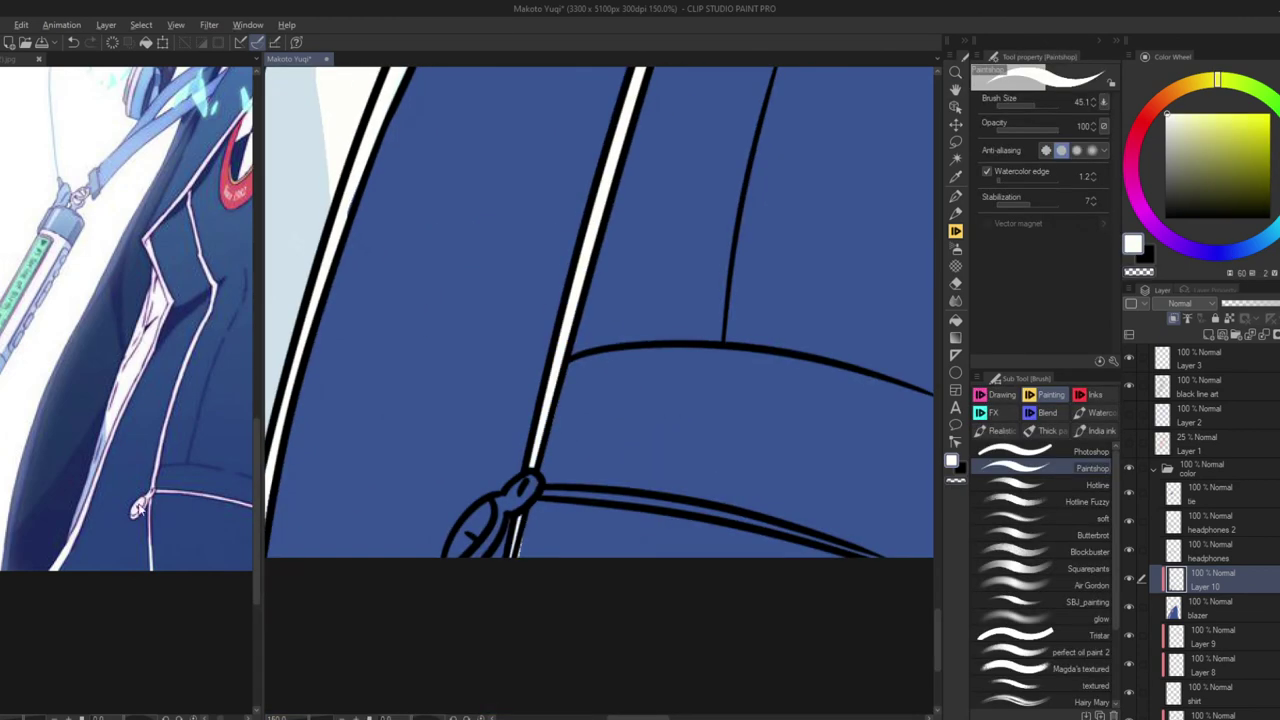
Paint dark blue fold shadows on the blazer's torso, at the elbow crease and along the outer sleeve
left_click_drag(648, 399, 582, 442)
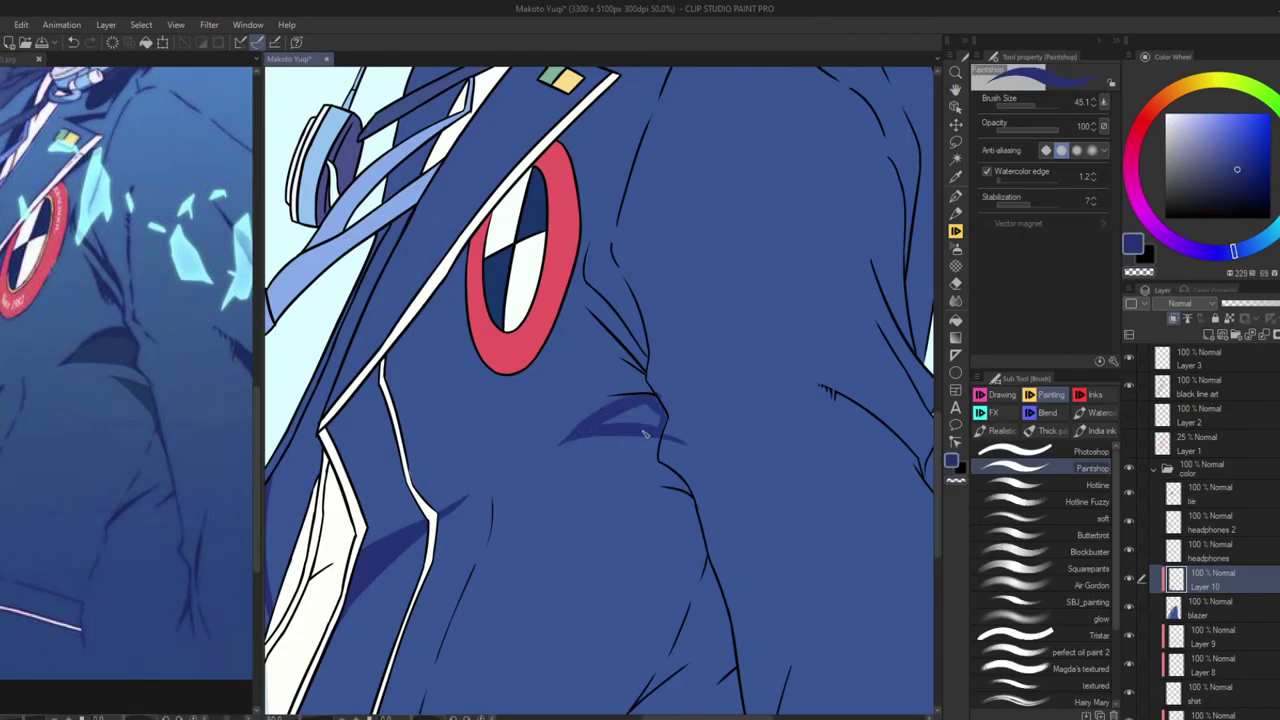
left_click_drag(658, 406, 604, 426)
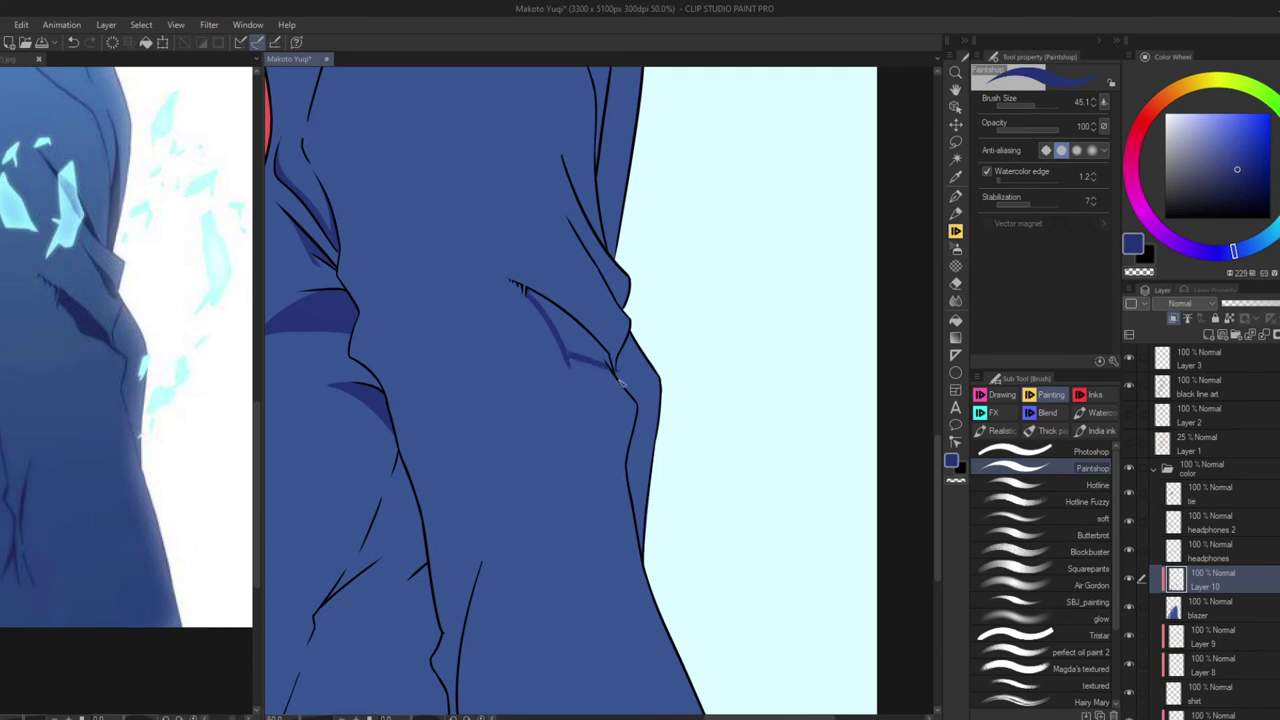
mouse_move(566, 350)
left_mouse_down()
mouse_move(606, 363)
mouse_move(551, 313)
left_mouse_up()
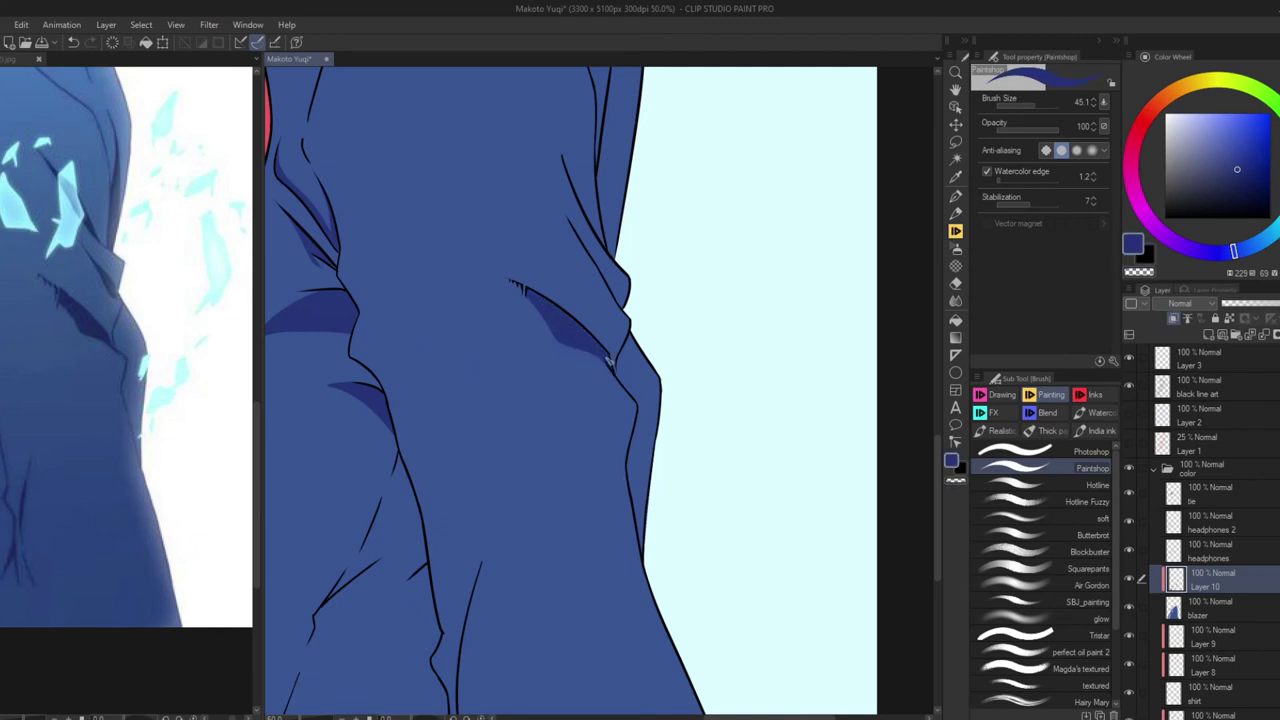
mouse_move(597, 263)
left_mouse_down()
mouse_move(517, 478)
mouse_move(527, 378)
left_mouse_up()
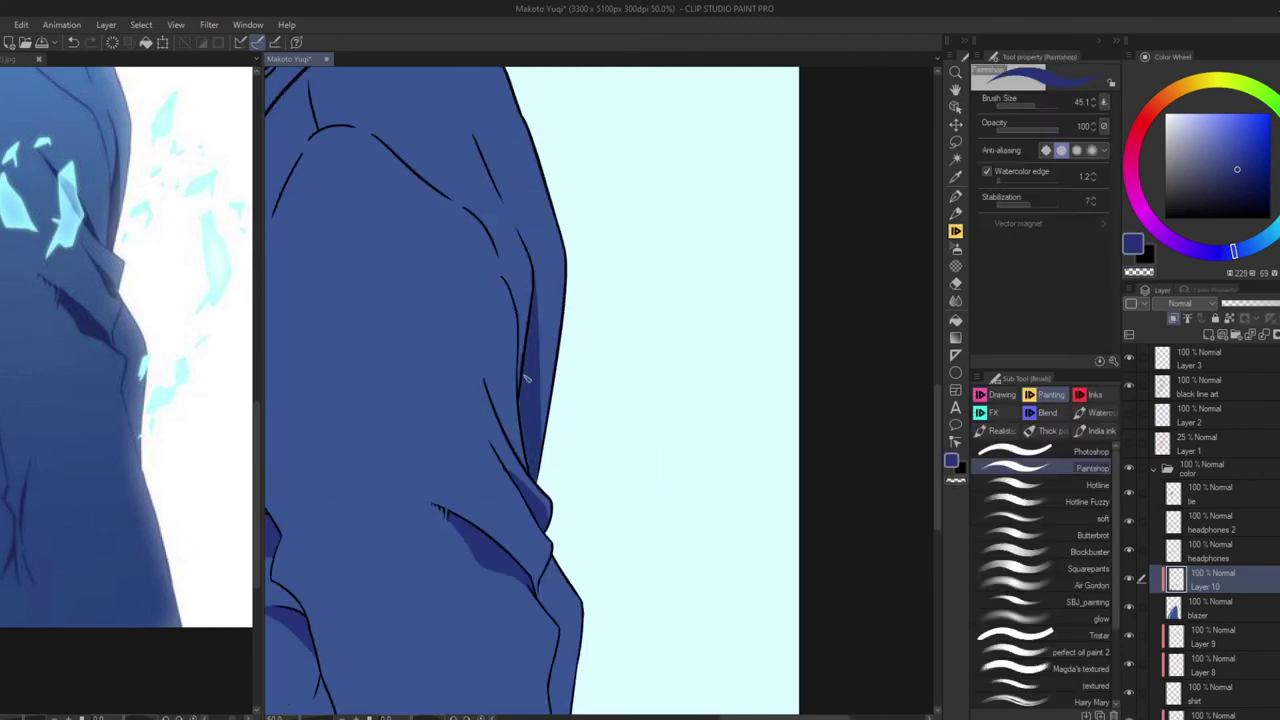
scroll(446, 313, "down", 3)
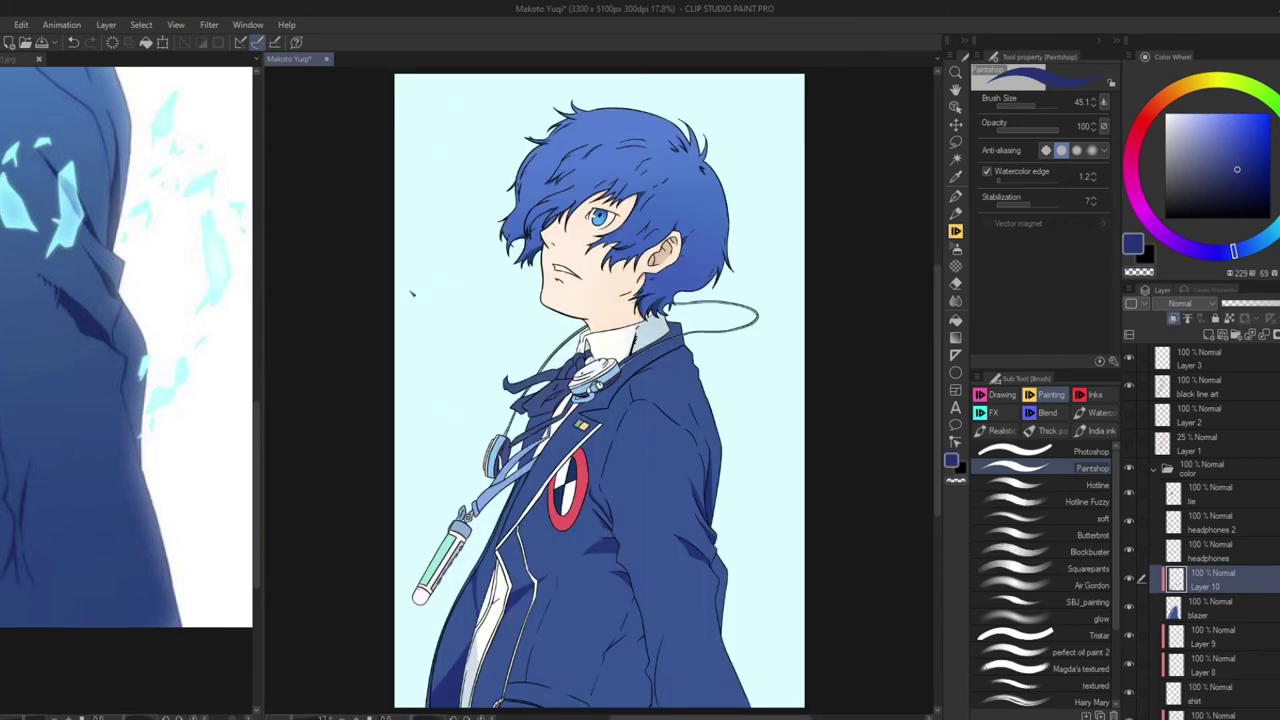
Paint dark blue shadows behind the blazer's collar and on the lapel beneath the upper headphone
scroll(508, 378, "up", 5)
mouse_move(538, 324)
left_mouse_down()
mouse_move(505, 370)
mouse_move(575, 445)
mouse_move(540, 437)
left_mouse_up()
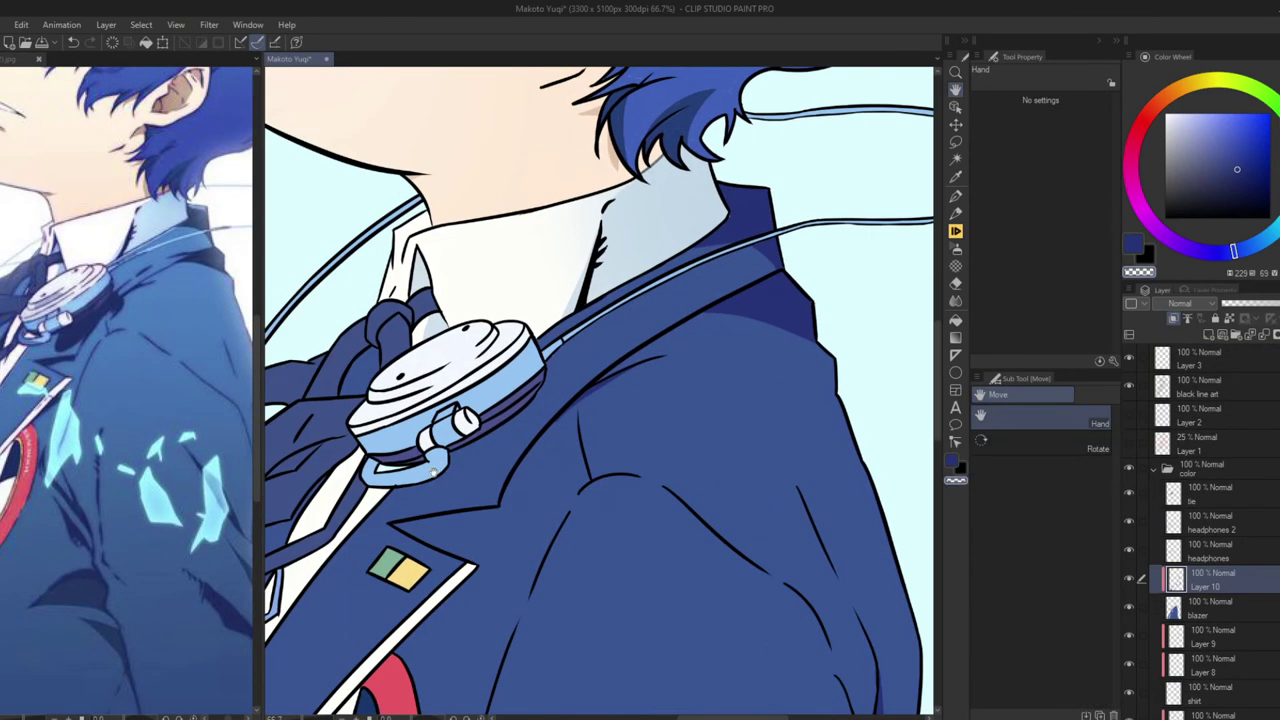
mouse_move(548, 383)
left_mouse_down()
mouse_move(547, 427)
mouse_move(496, 440)
left_mouse_up()
mouse_move(487, 487)
left_mouse_down()
mouse_move(547, 422)
mouse_move(500, 430)
left_mouse_up()
Add a small black fold line under the upper lapel on the line-art Layer 3 and return to Layer 10
key("p")
key("ctrl+z")
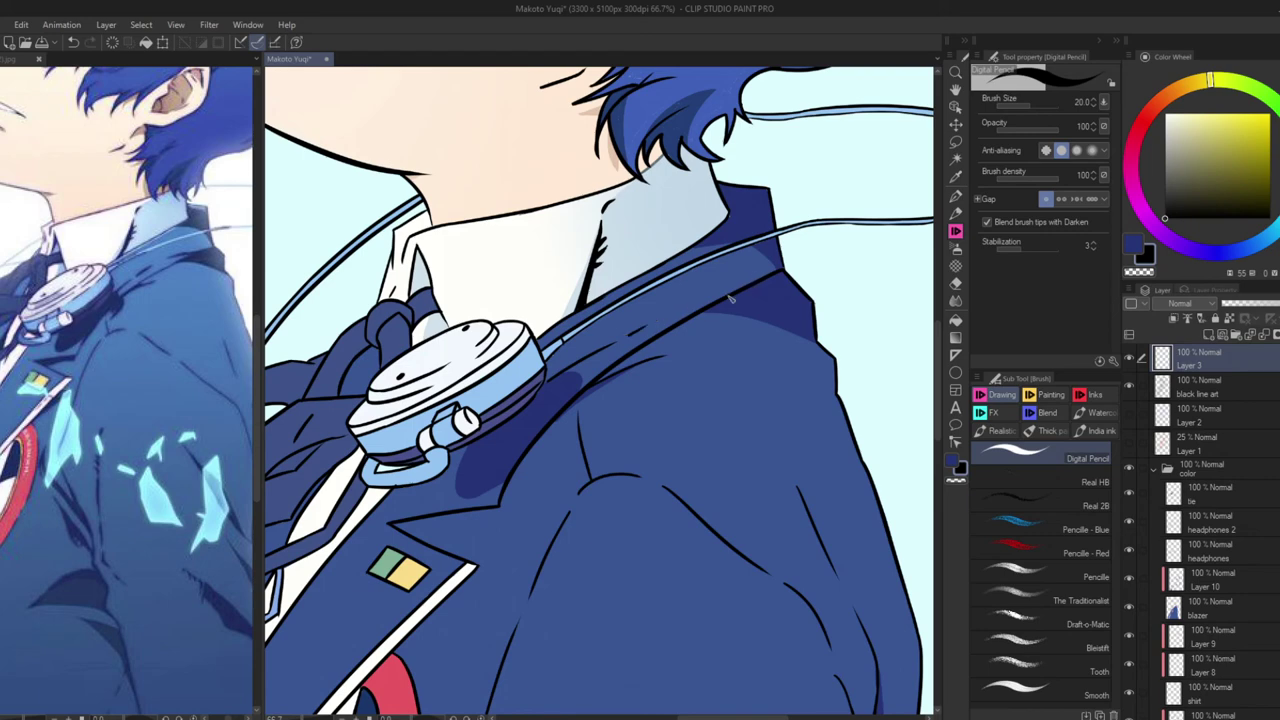
key("ctrl+y")
key("b")
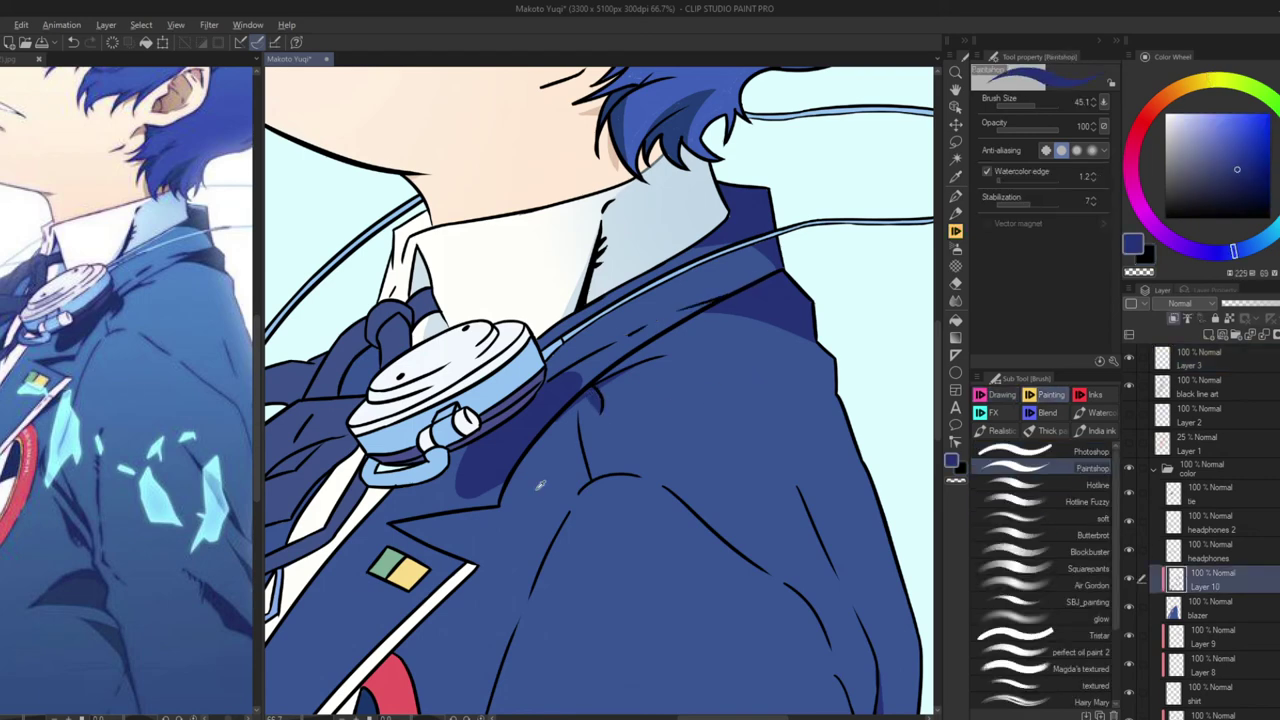
Paint dark blue shadows beneath the lapel notch and along the lapel's white edge on Layer 10
left_click(1190, 640)
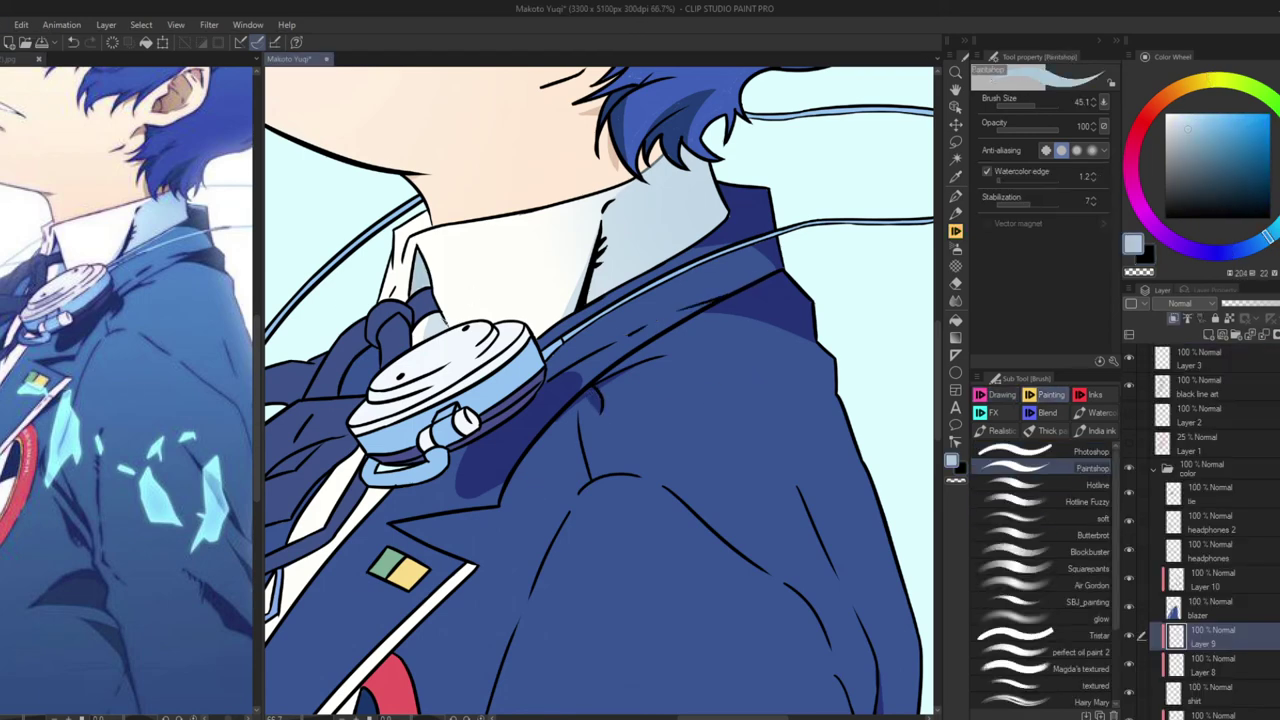
key("ctrl+z")
key("ctrl+z")
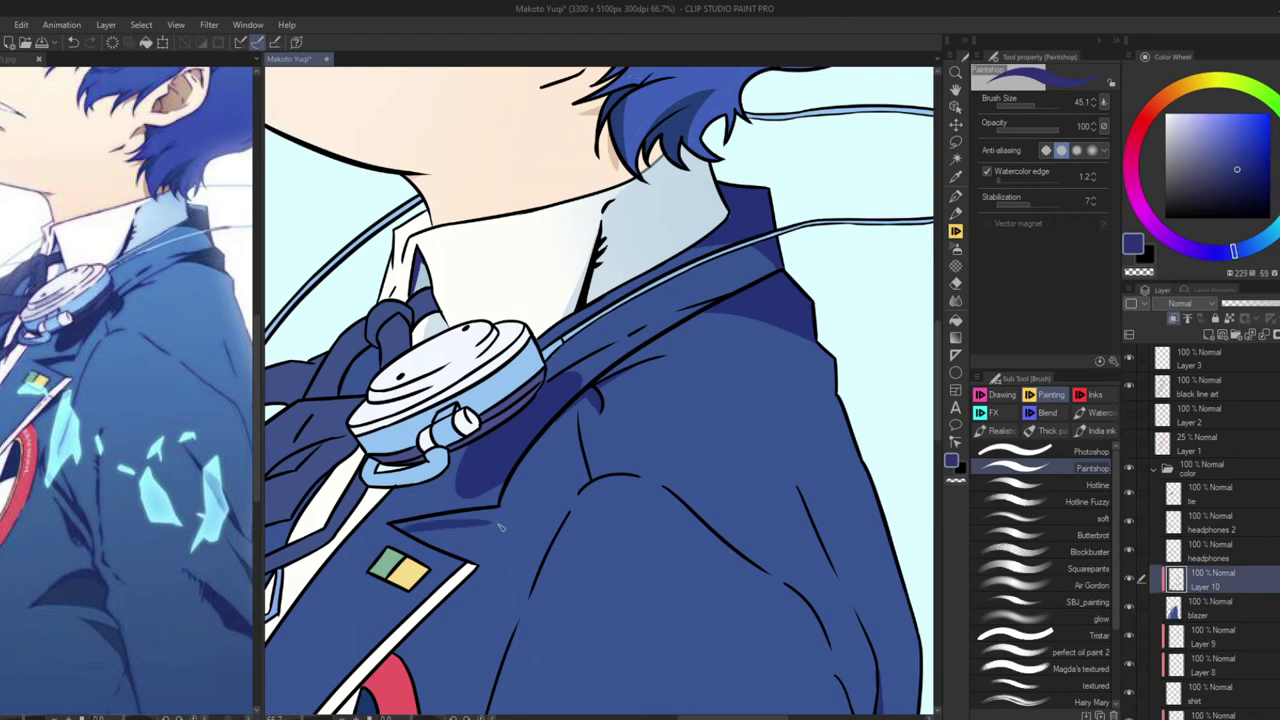
scroll(490, 517, "down", 3)
scroll(529, 431, "up", 4)
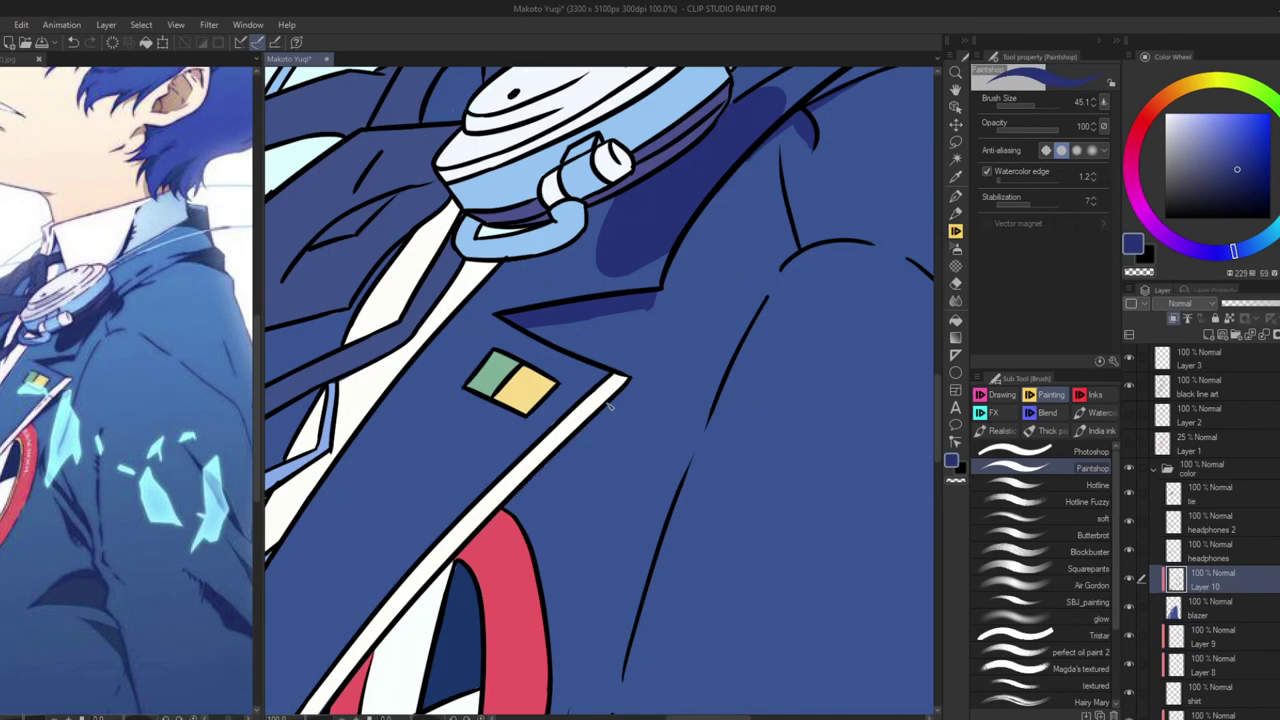
scroll(651, 417, "up", 2)
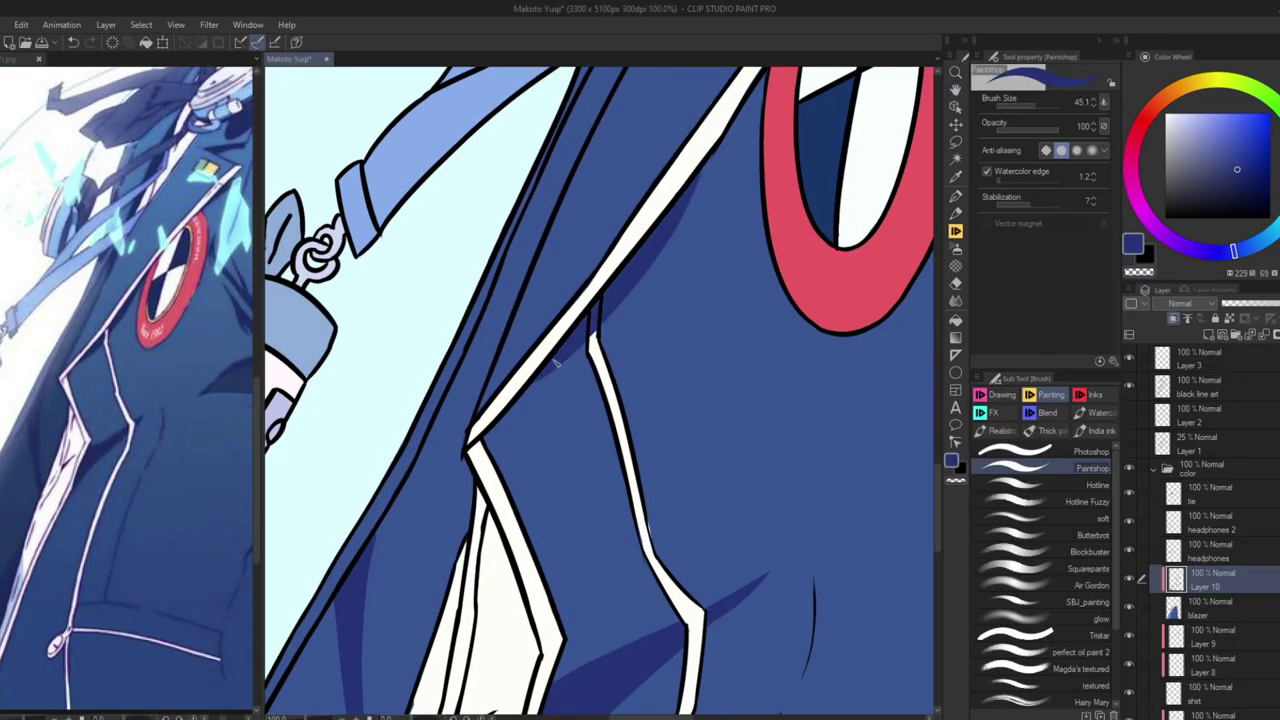
Restore the white at the top of the blazer's piping and shade the far front beneath the tie in dark blue
left_click(596, 322, "alt")
key("ctrl+0")
left_click(554, 497, "alt")
scroll(554, 497, "up", 5)
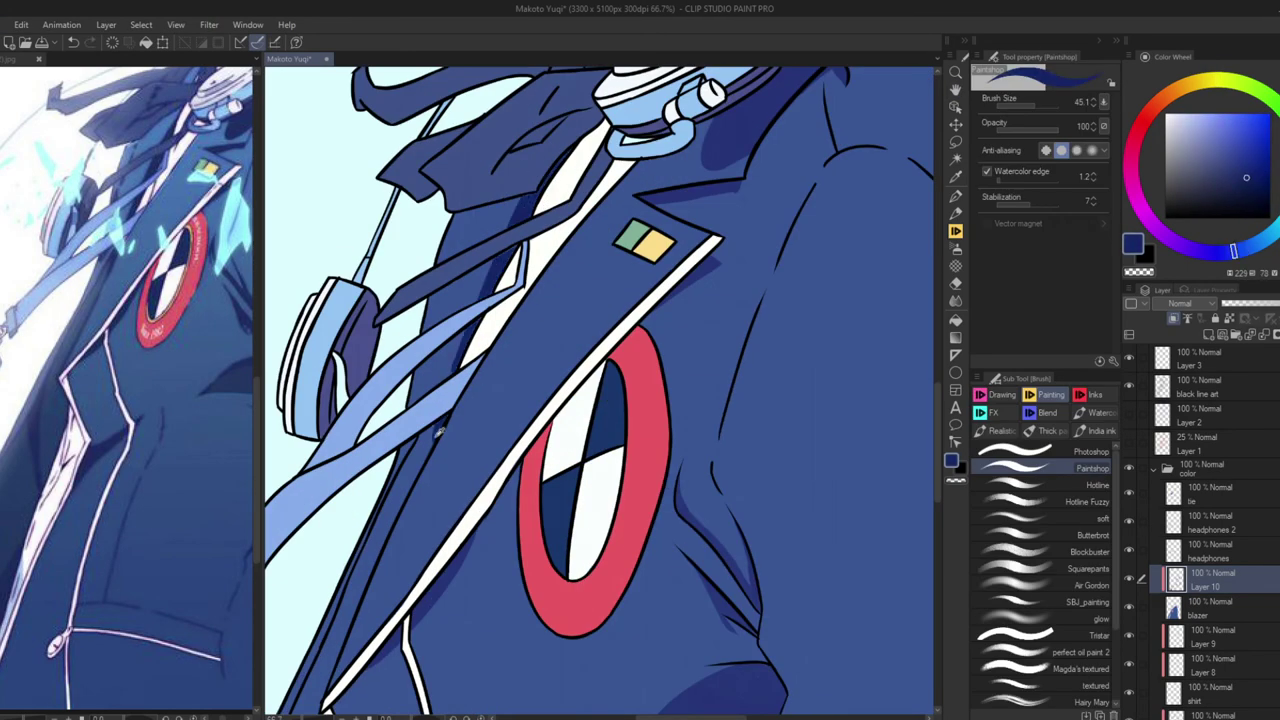
Touch up the outer edge of the blazer's far front with the base blazer blue
key("period")
scroll(427, 375, "down", 2)
scroll(463, 525, "up", 6)
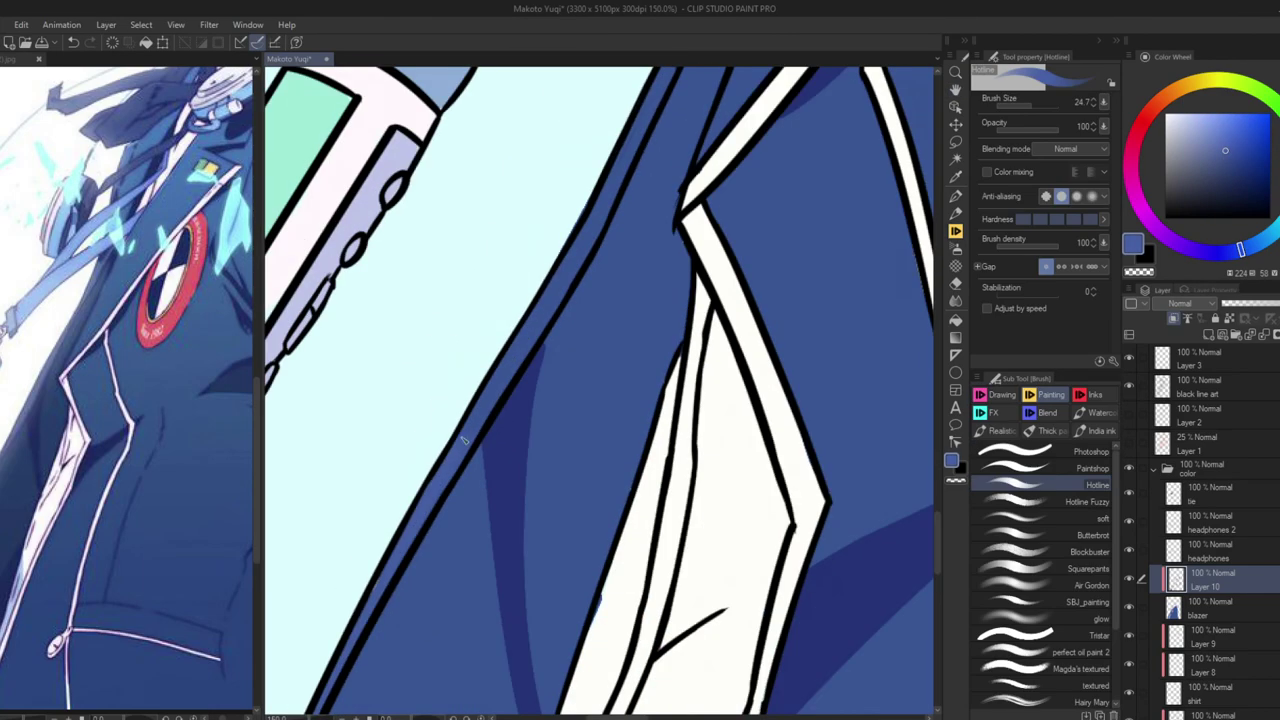
scroll(448, 476, "down", 8)
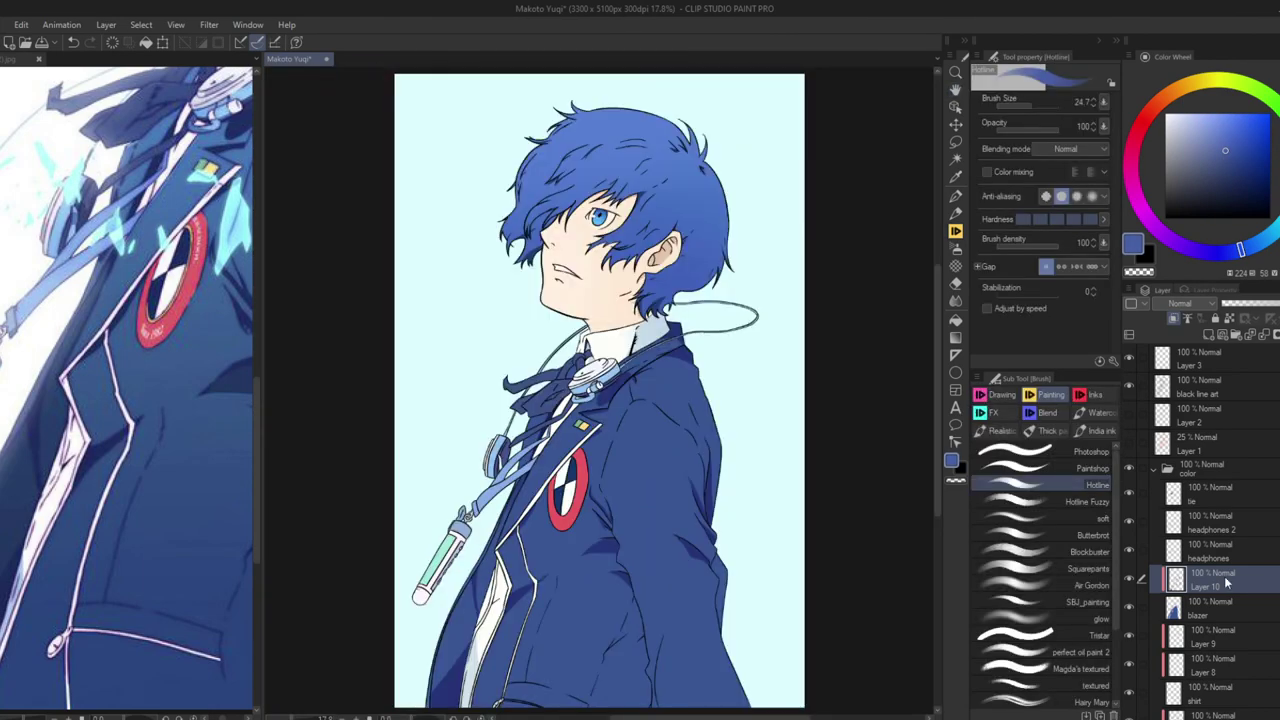
Create clipped Layer 11 directly above the blazer and airbrush a large, soft dark blue gradient over it
key("ctrl+shift+n")
key("b")
left_click_drag(600, 606, 480, 680)
key("p")
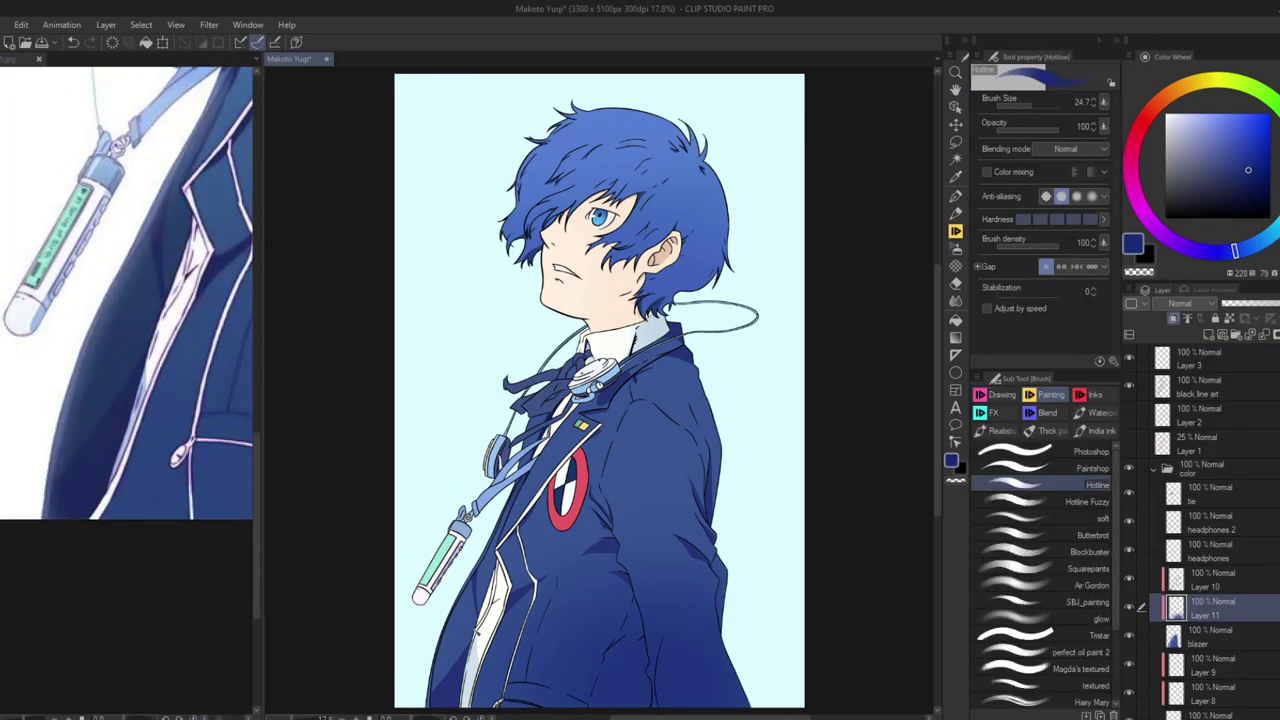
key("b")
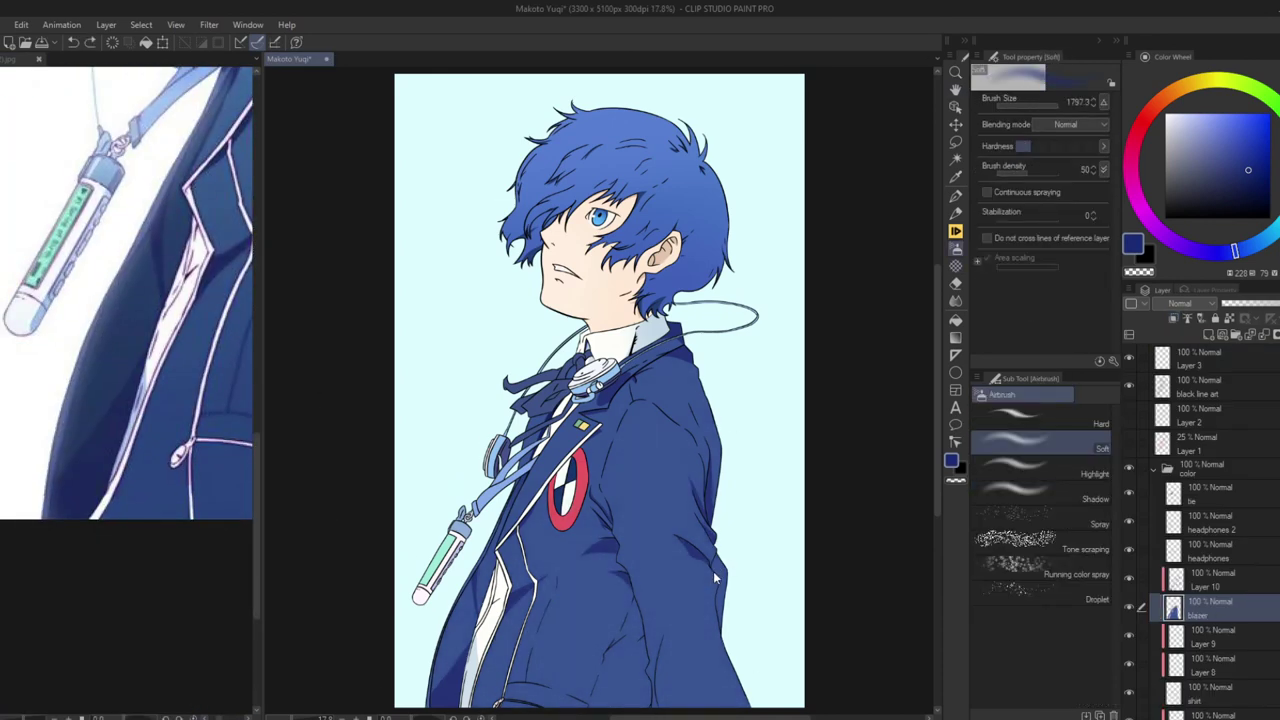
left_click_drag(700, 608, 688, 358)
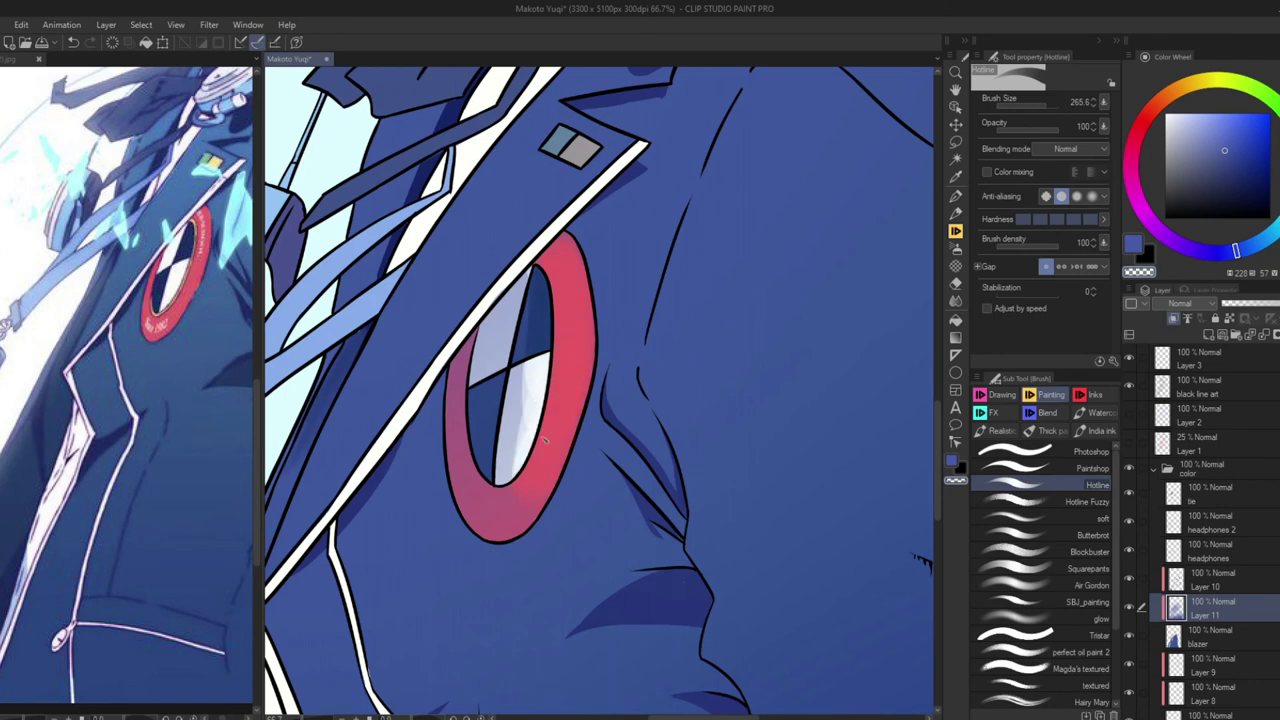
Erase the Layer 11 gradient from the oval badge and the lapel pin
left_click_drag(505, 470, 476, 515)
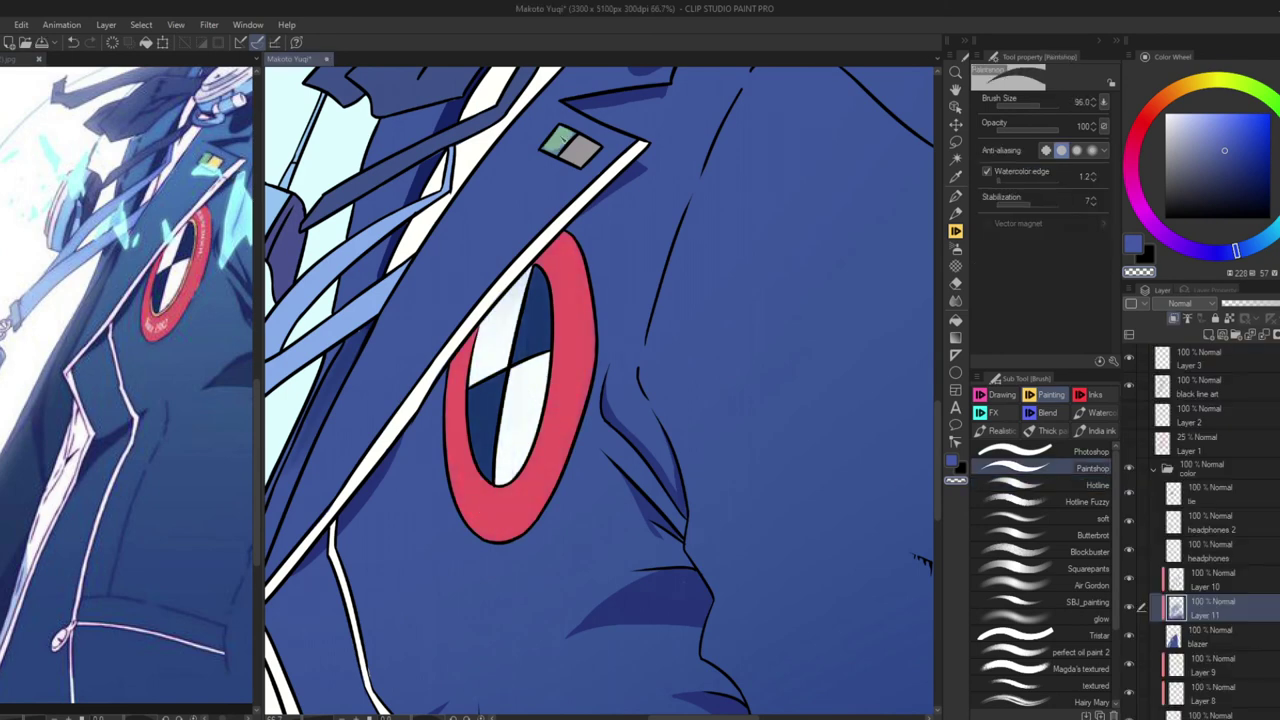
key("ctrl+0")
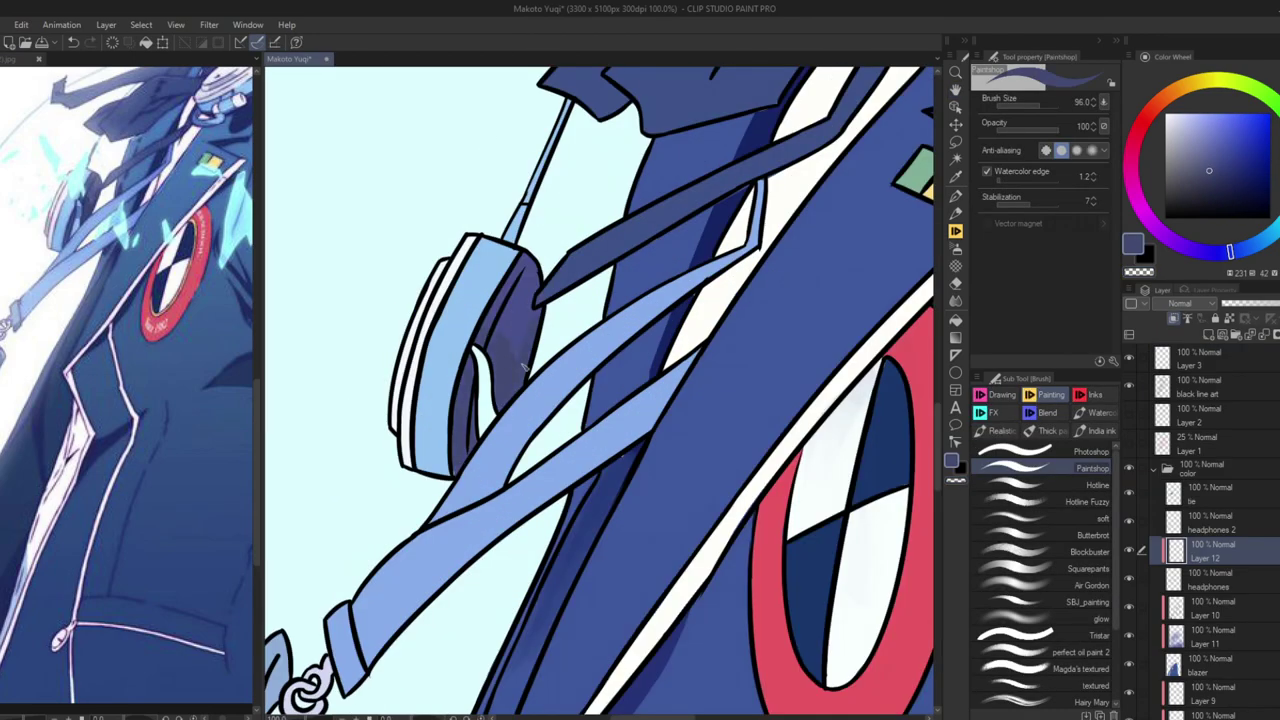
Paint pale grey-blue shadows on the white disc of the upper headphone on clipped Layer 12
left_click(408, 485, "alt")
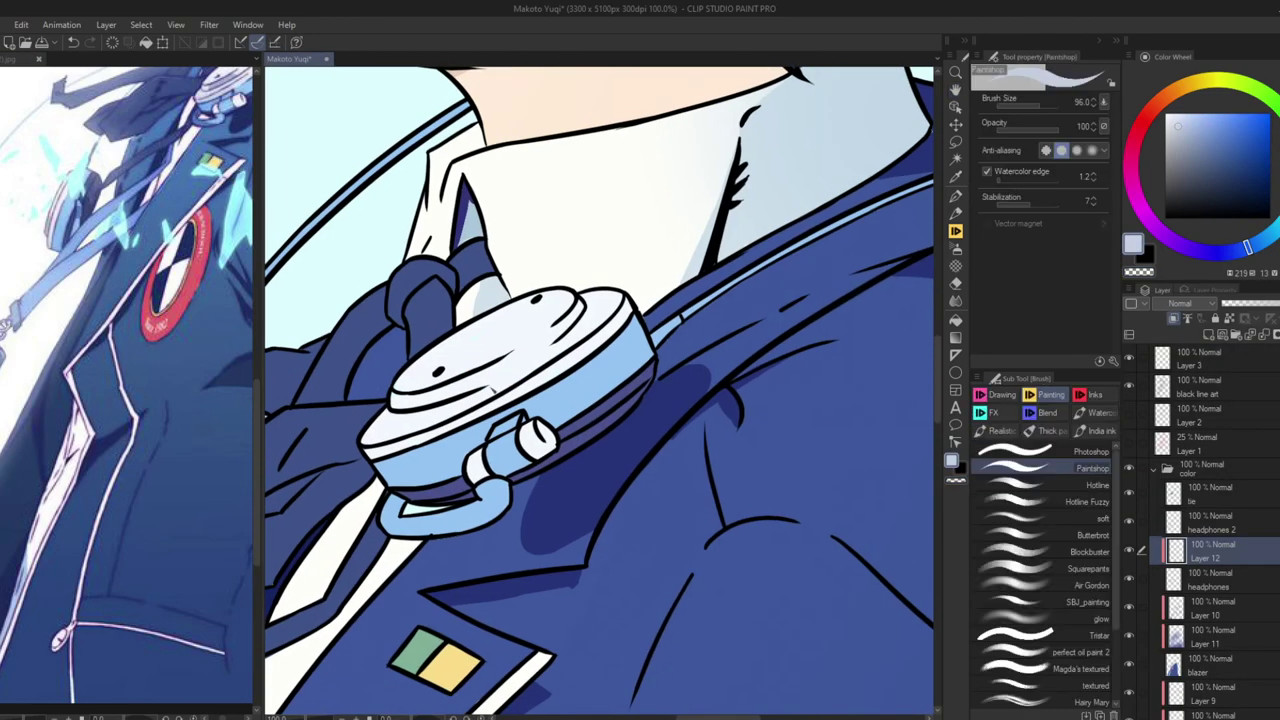
left_click_drag(470, 378, 515, 360)
left_click_drag(410, 406, 428, 395)
left_click_drag(370, 450, 460, 420)
Shade the upper headphone's light blue rim and hinge in mid blue and its dark underside in violet-blue
left_click(400, 507, "alt")
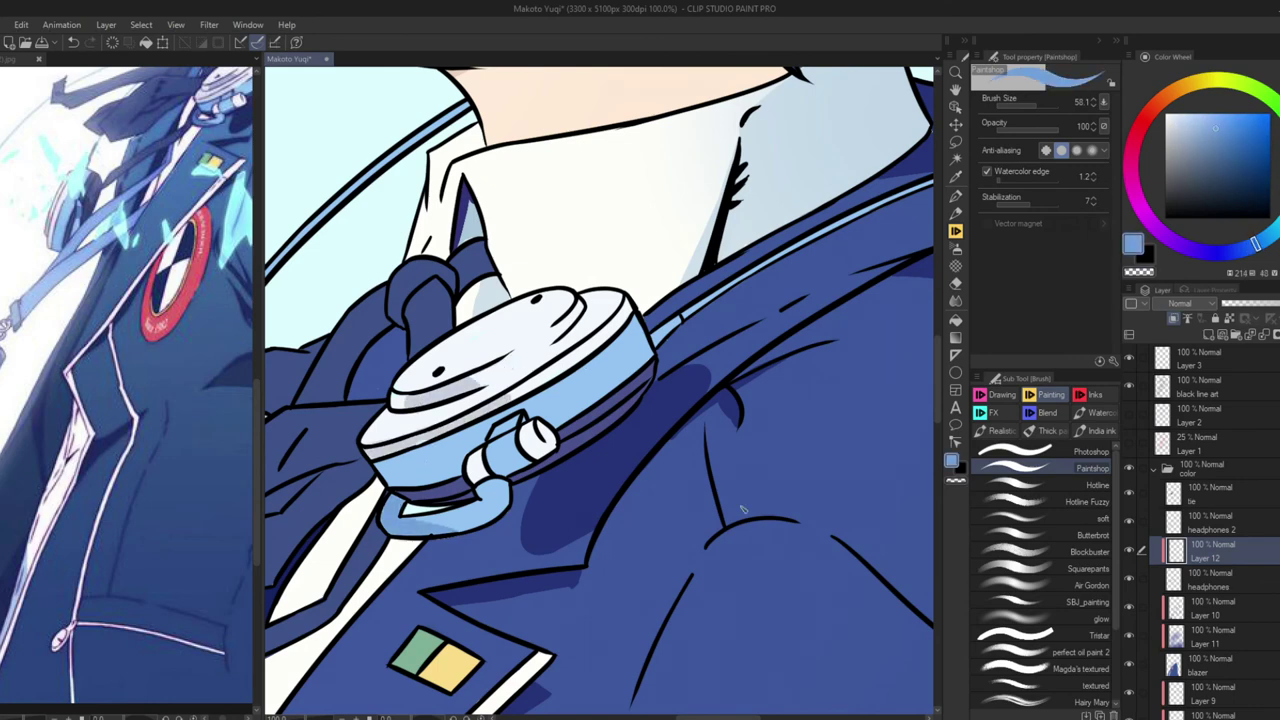
left_click(452, 490, "alt")
left_click_drag(440, 494, 456, 488)
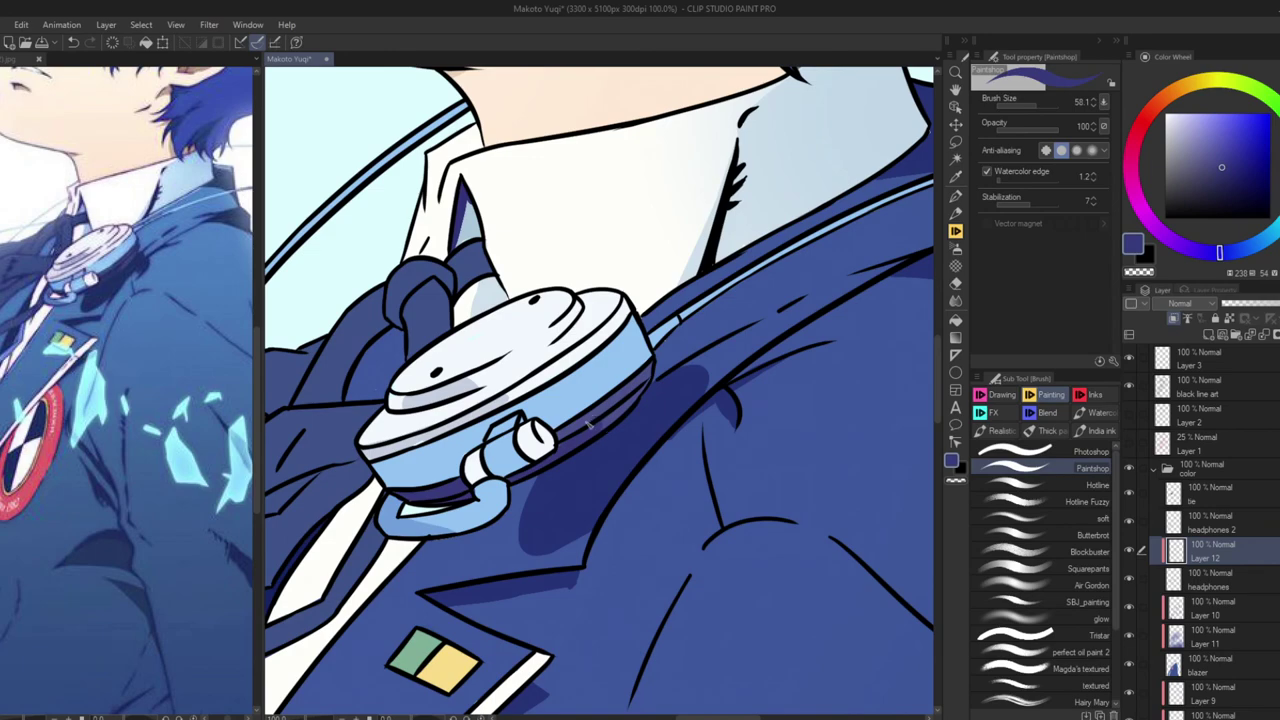
left_click(730, 518, "alt")
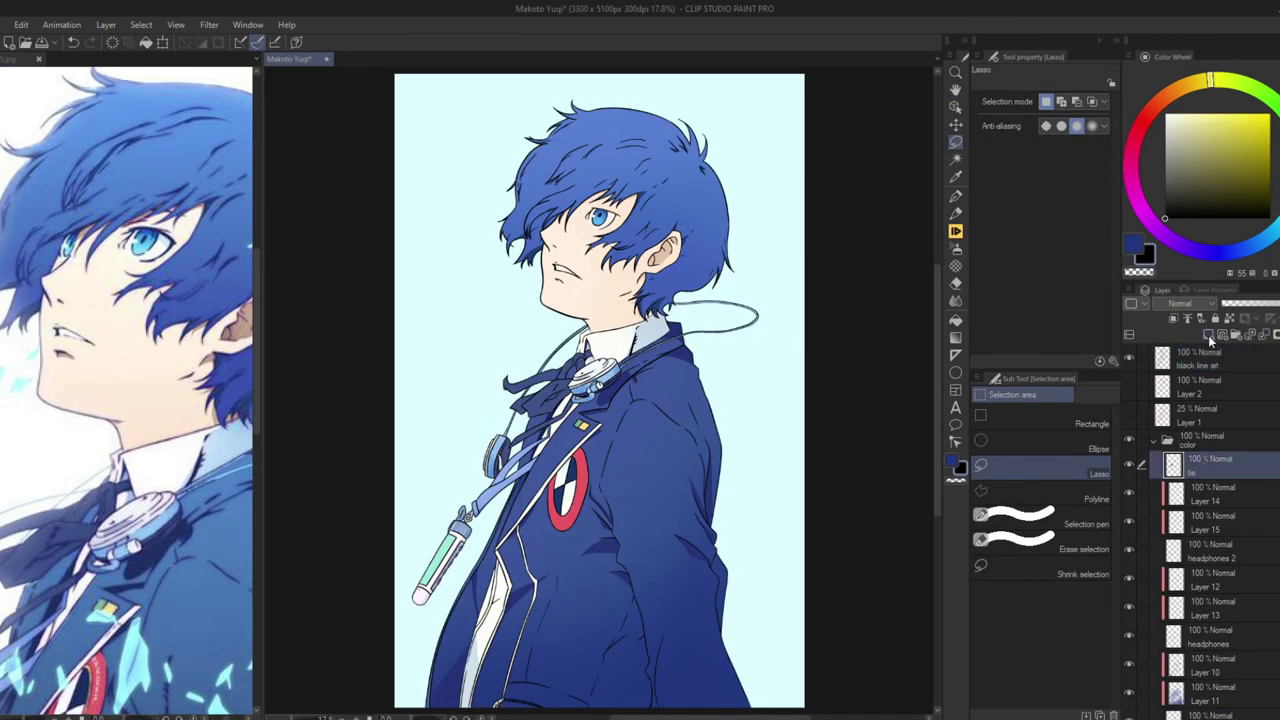
Create clipped Layer 3 above the tie for its shading and add small fold strokes to the tie's black line art
left_click(1208, 335)
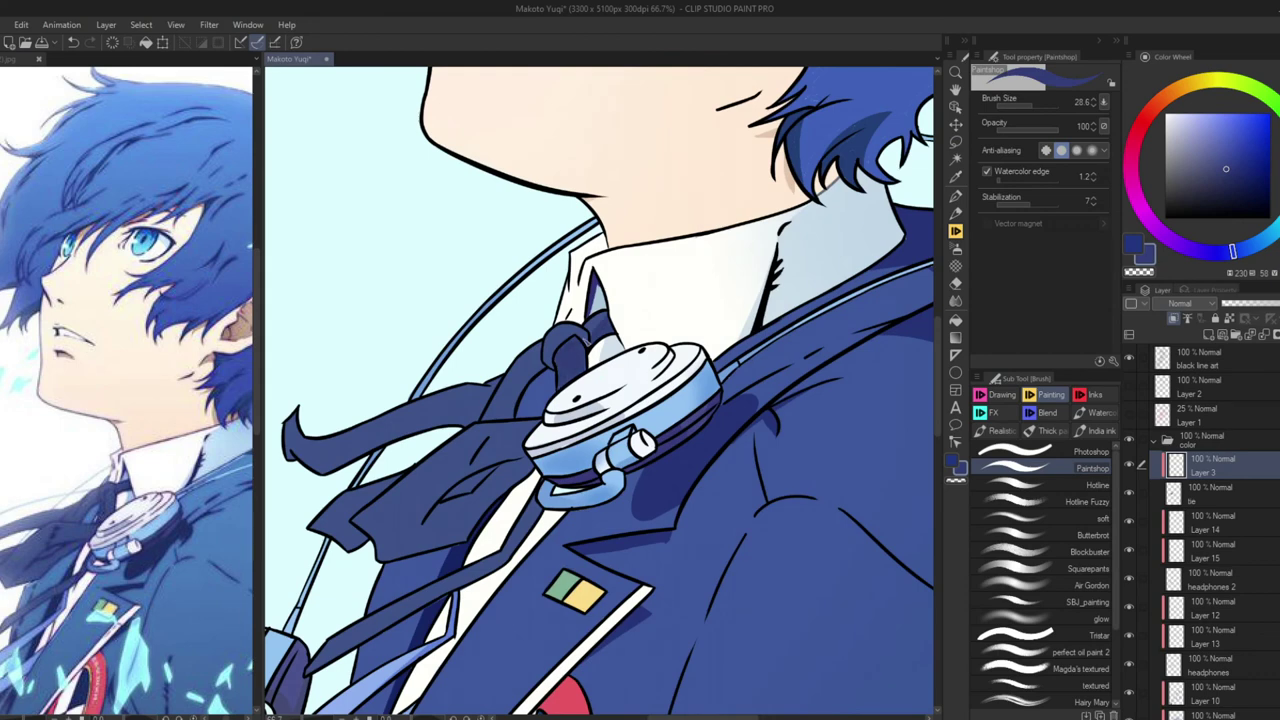
key("p")
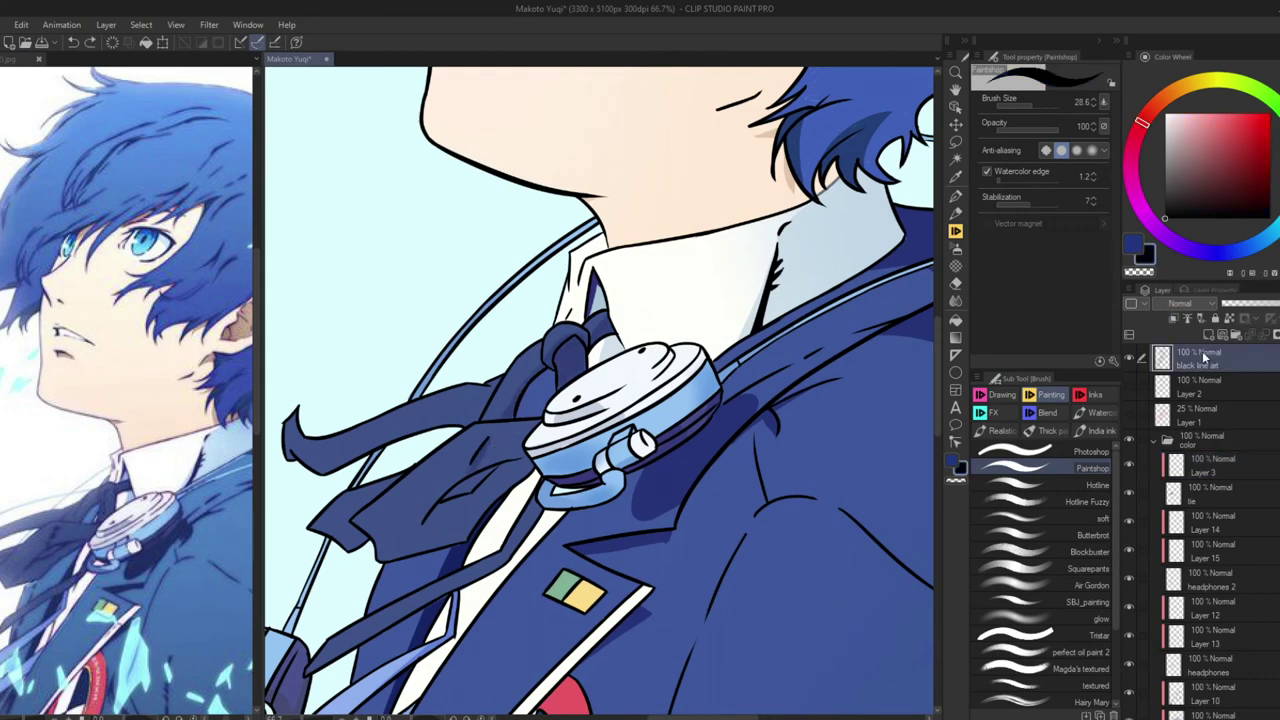
key("b")
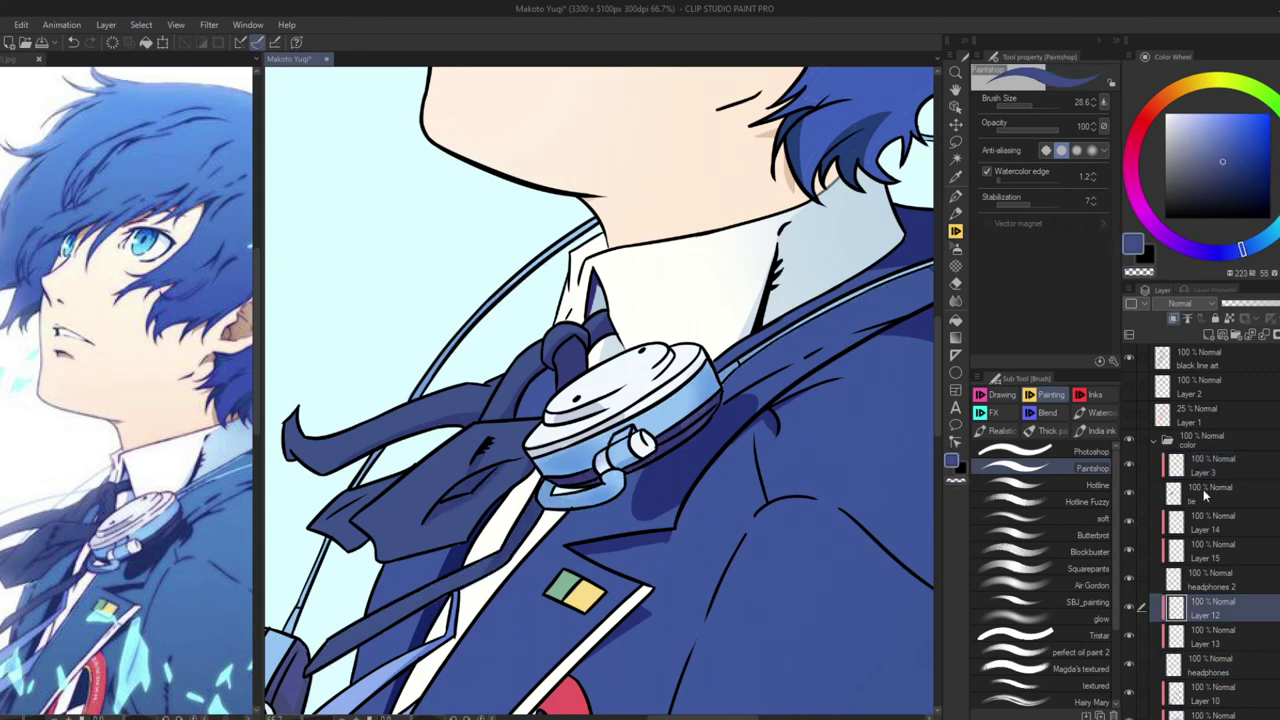
Create clipped Layer 16 directly above the tie and airbrush a soft muted blue gradient on the tie
key("ctrl+shift+n")
key("b")
key("ctrl+0")
scroll(577, 420, "up", 3)
key("b")
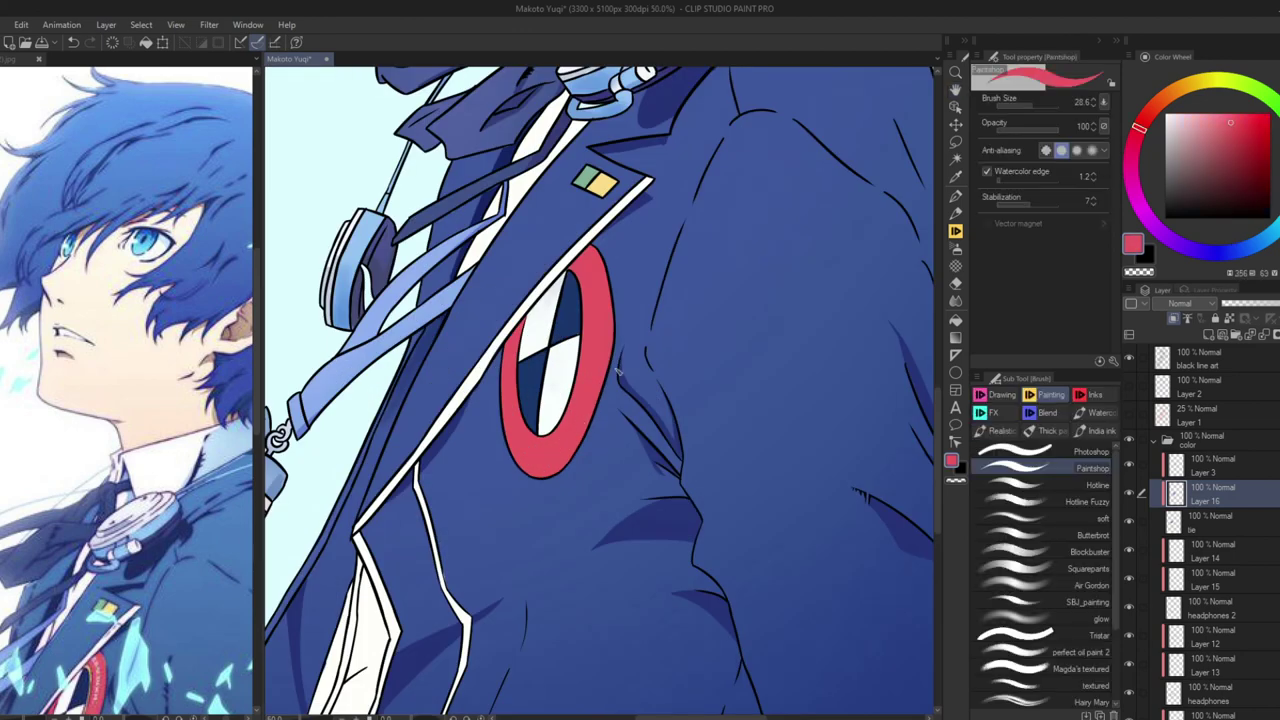
Create clipped Layer 17 above the blazer gradient, auto-select the badge's red ring and airbrush a darker red over it
key("ctrl+shift+n")
key("b")
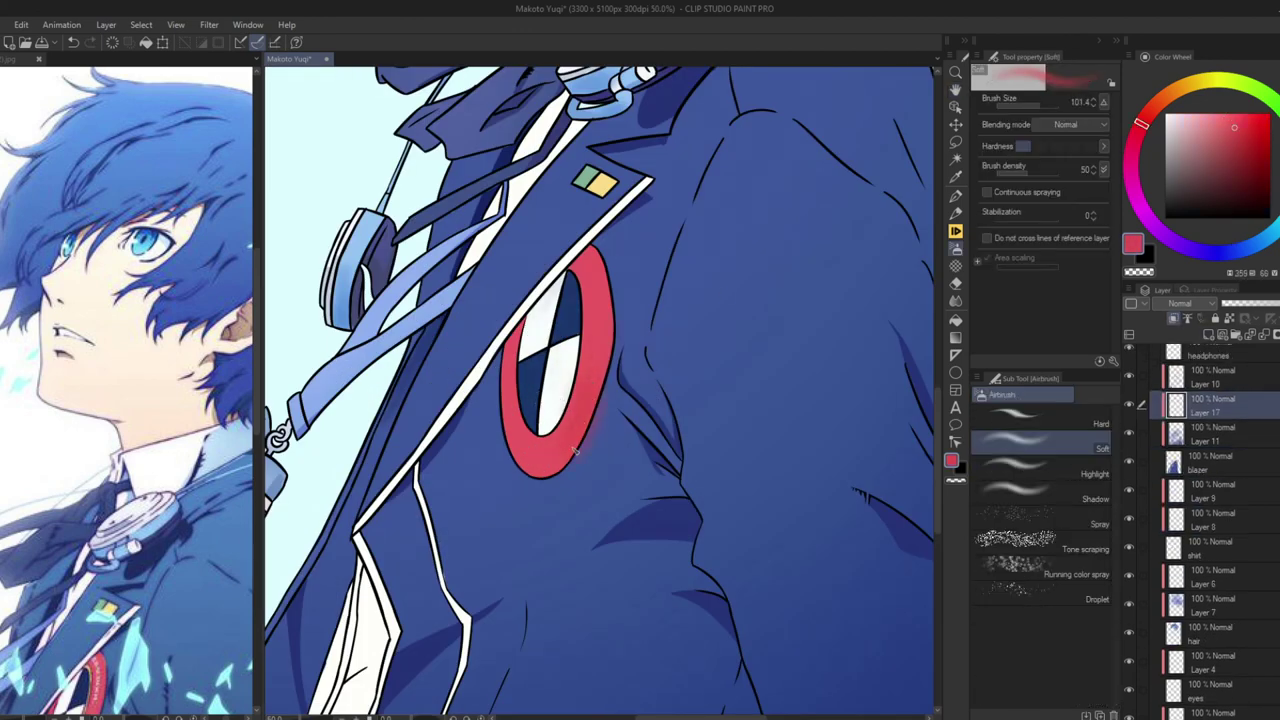
key("w")
left_click_drag(522, 437, 475, 300)
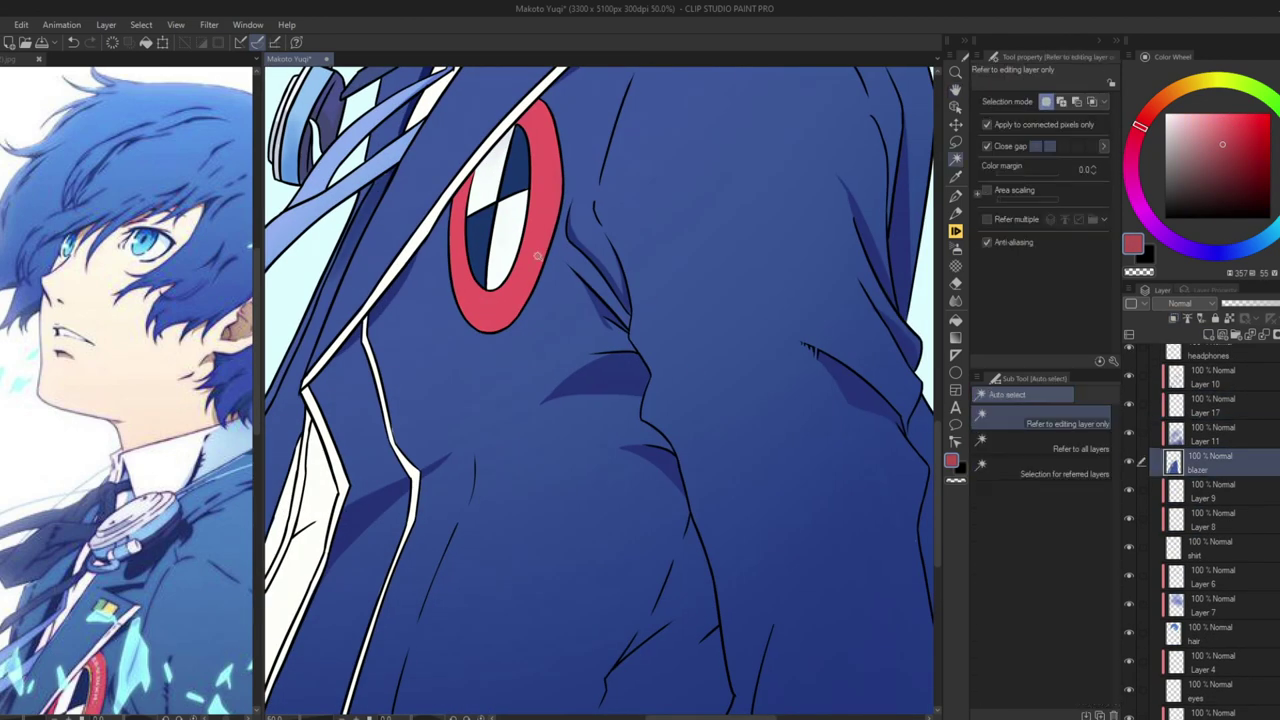
left_click(482, 322)
key("b")
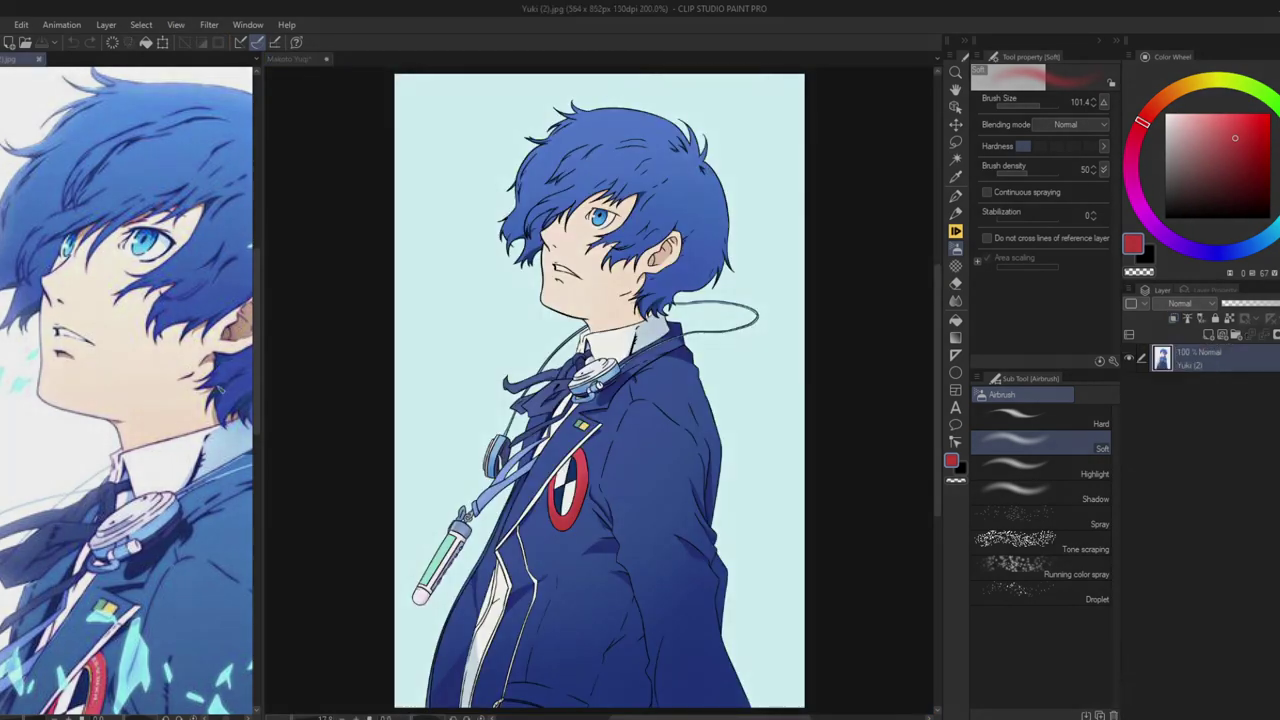